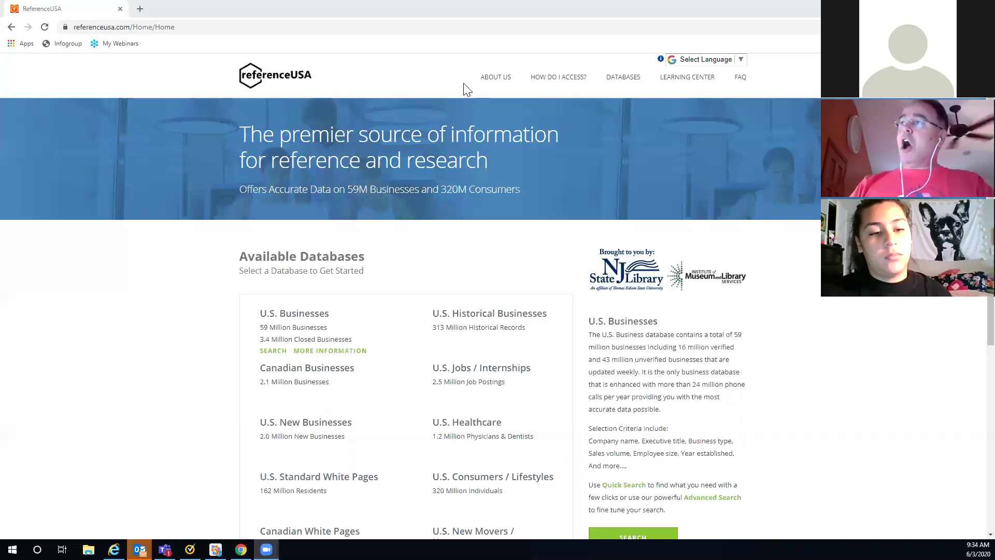
# Step: Look over the database list, then launch SEARCH under U.S. Businesses
pyautogui.moveTo(494, 86)
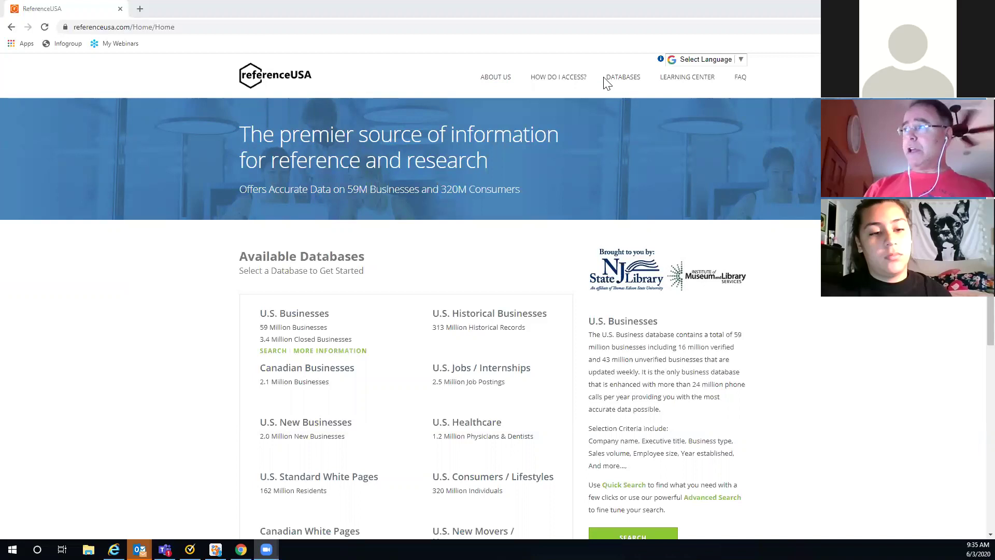
pyautogui.moveTo(678, 86)
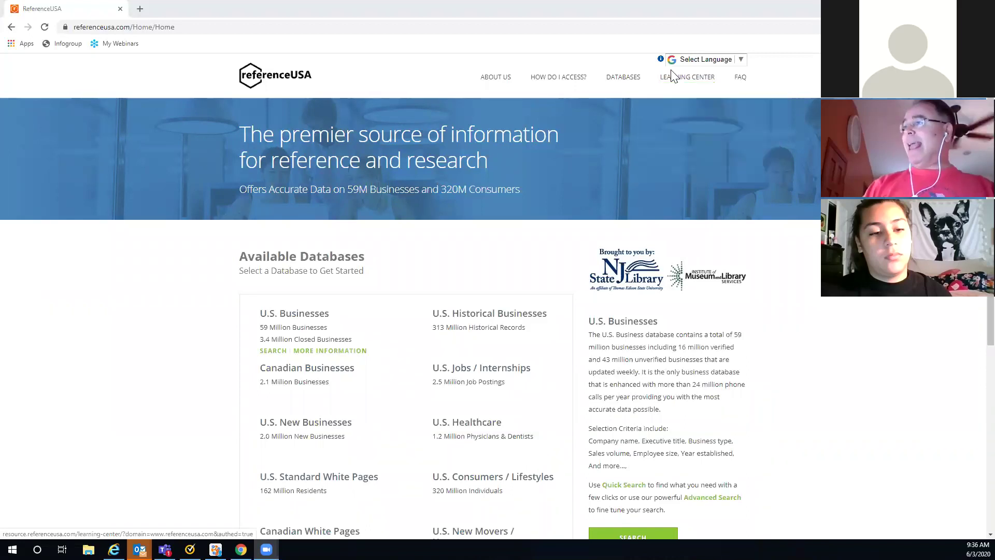
pyautogui.scroll(-1, 772, 228)
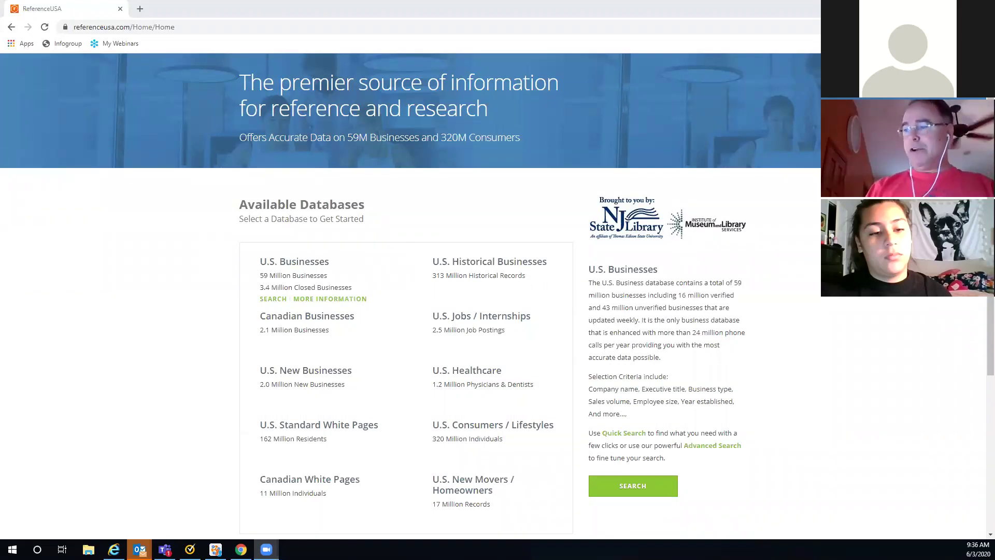
pyautogui.scroll(-5, 248, 256)
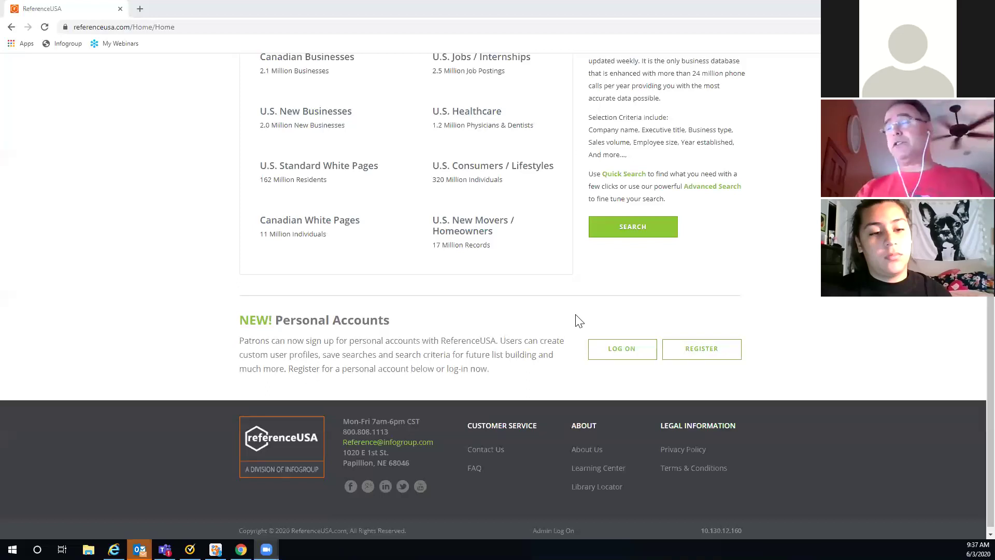
pyautogui.scroll(3, 579, 321)
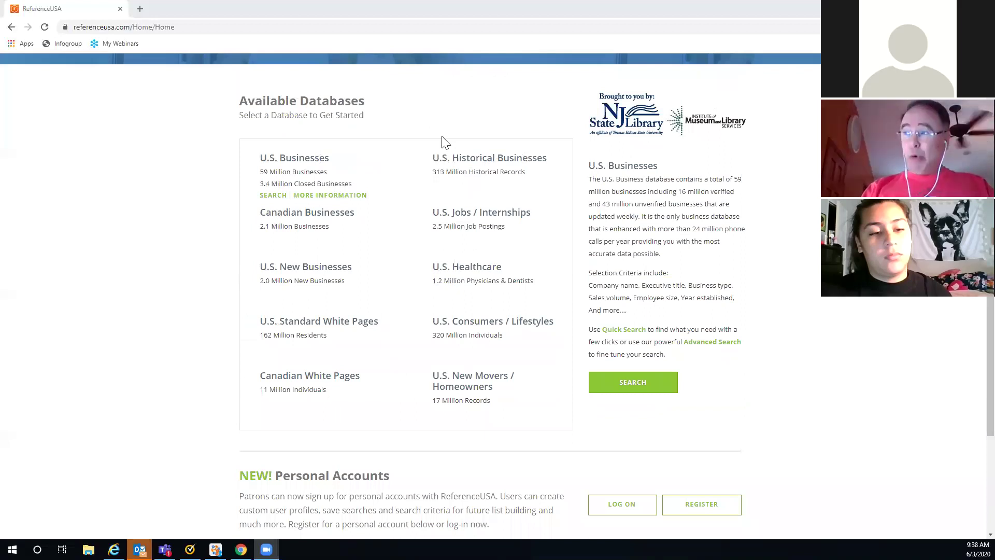
pyautogui.moveTo(552, 202)
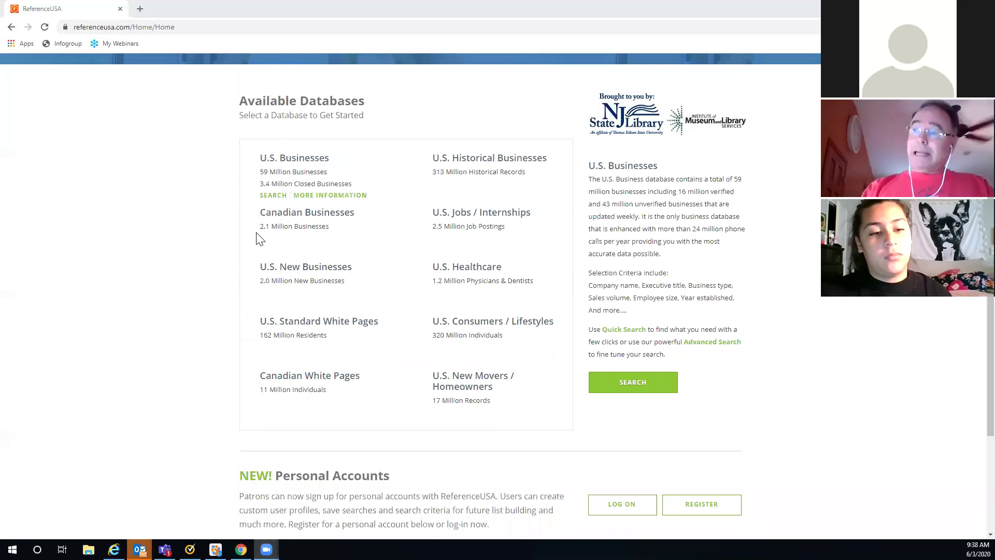
pyautogui.moveTo(259, 240)
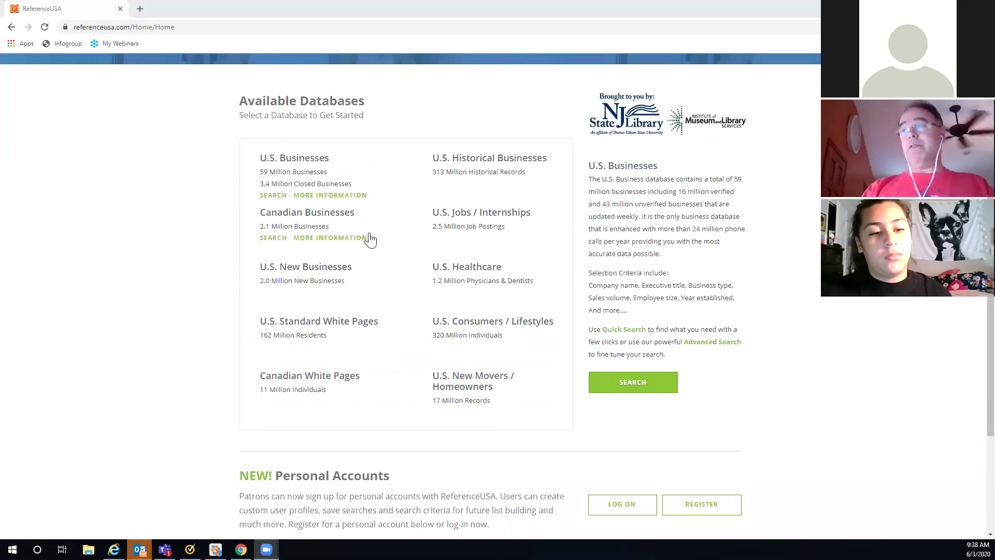
pyautogui.moveTo(528, 233)
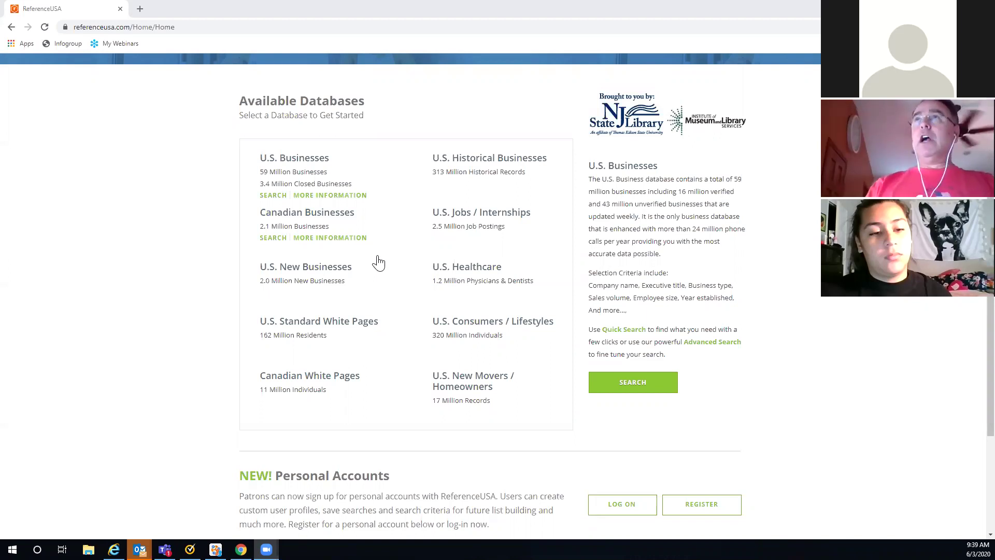
pyautogui.moveTo(349, 295)
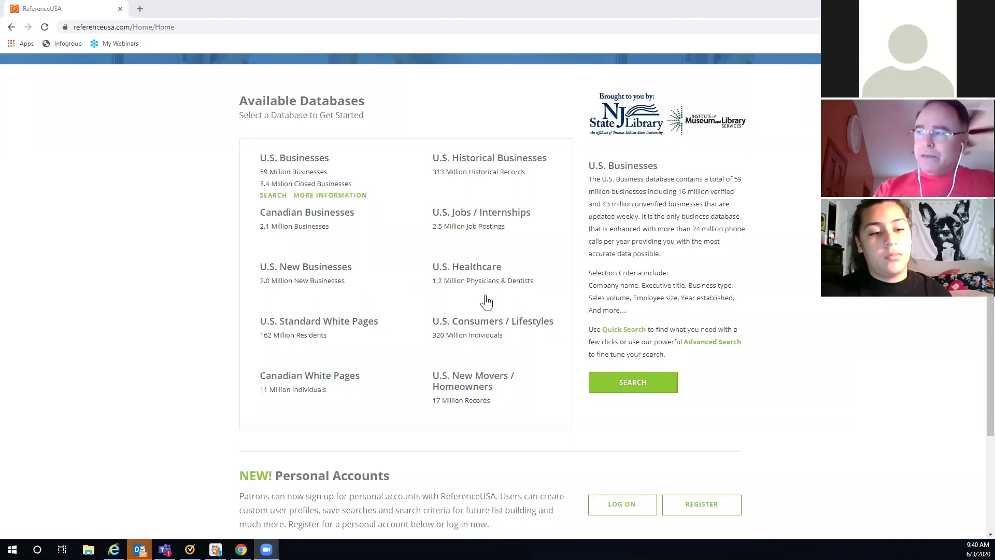
pyautogui.moveTo(494, 294)
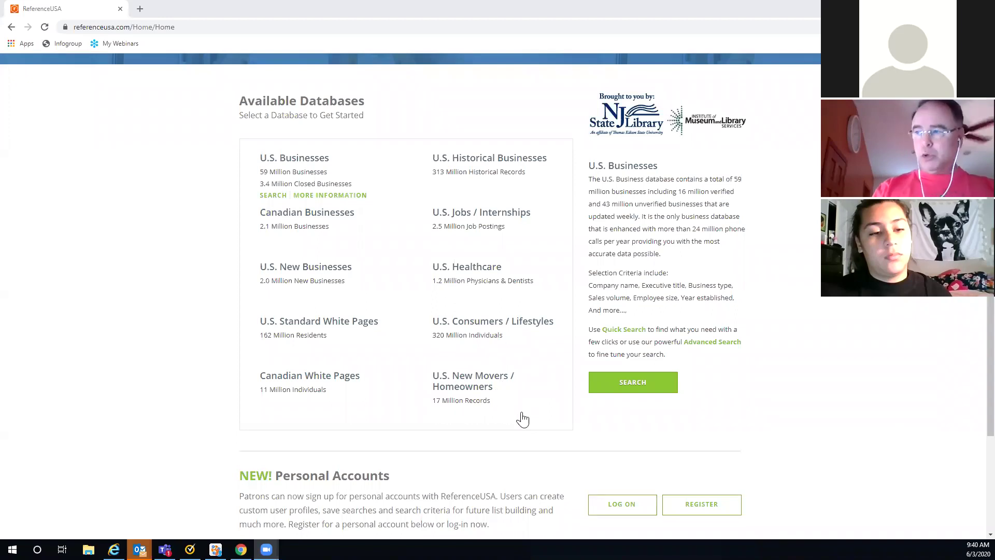
pyautogui.moveTo(522, 419)
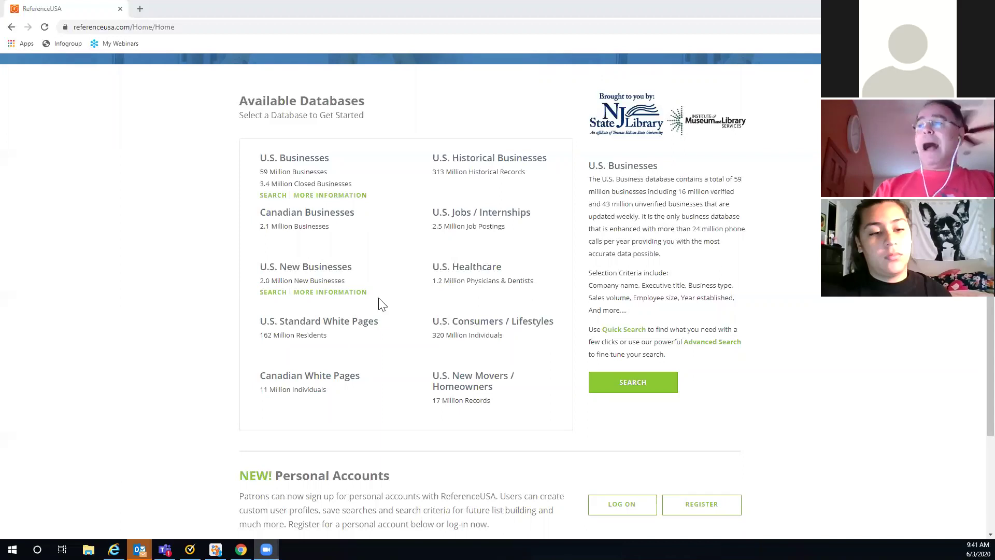
pyautogui.scroll(-2, 384, 268)
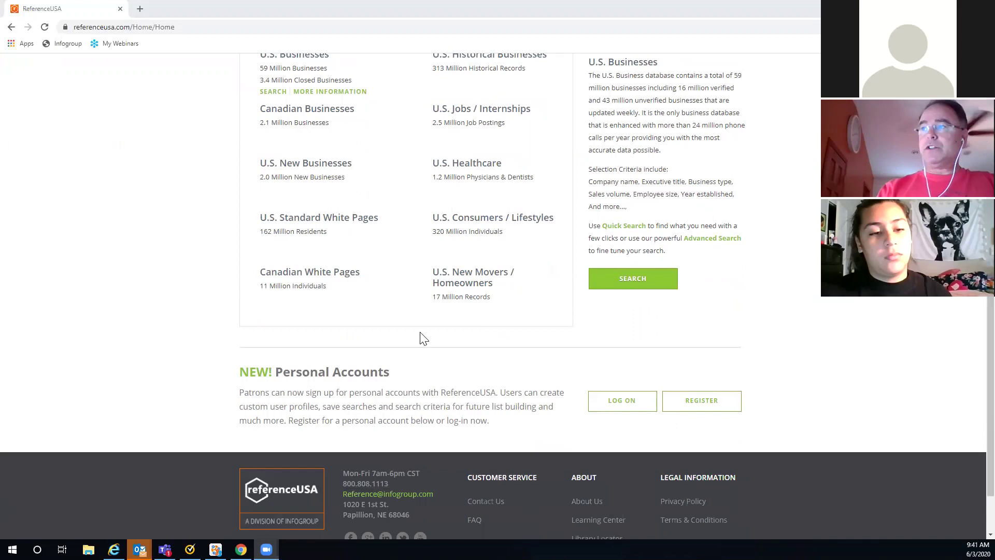
pyautogui.scroll(3, 419, 336)
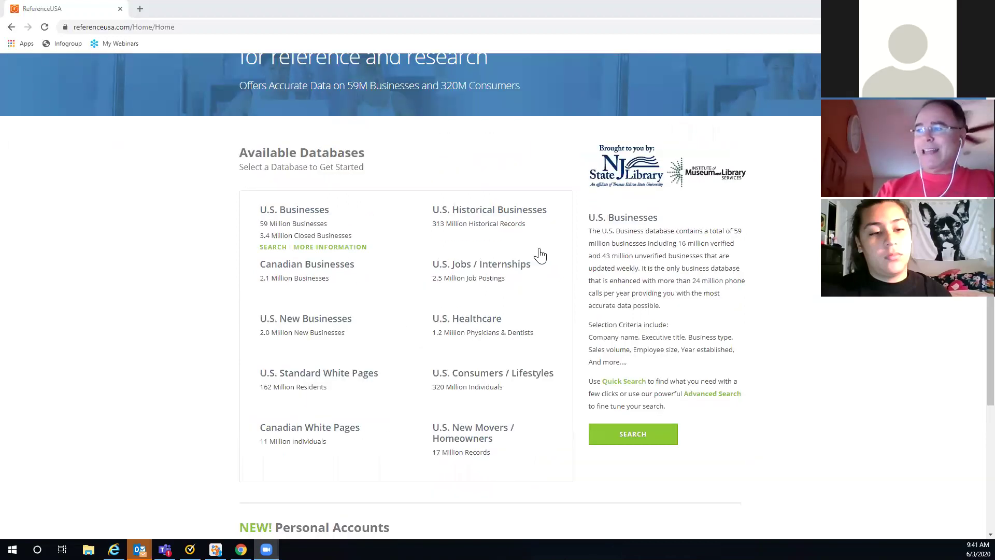
pyautogui.moveTo(535, 300)
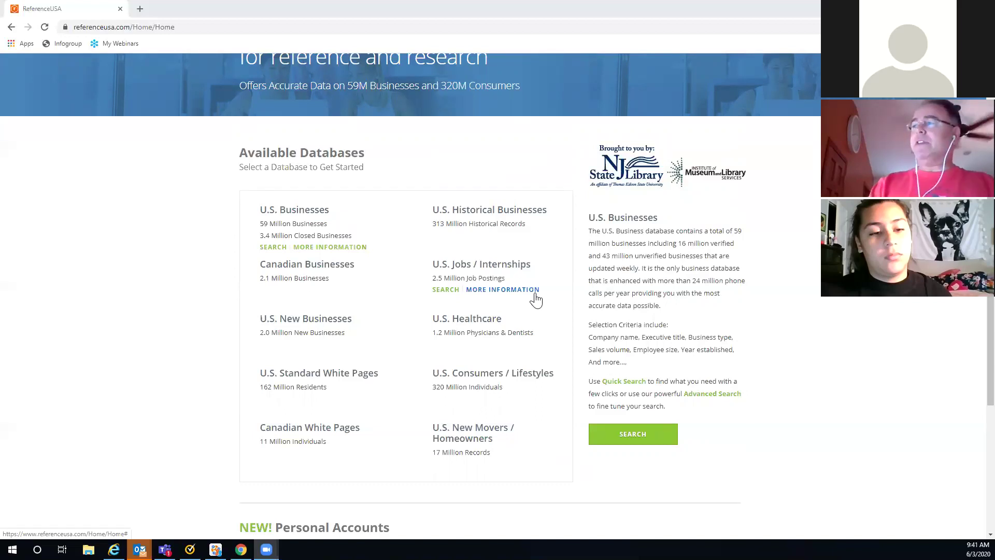
pyautogui.click(273, 247)
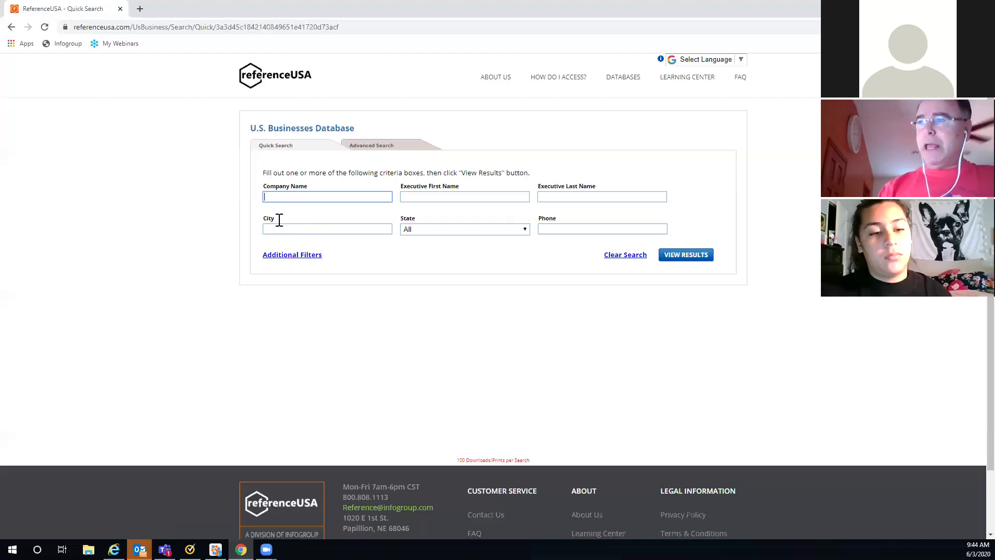
# Step: Search U.S. businesses with City Omaha and State Nebraska, returning 29,052 results
pyautogui.click(271, 229)
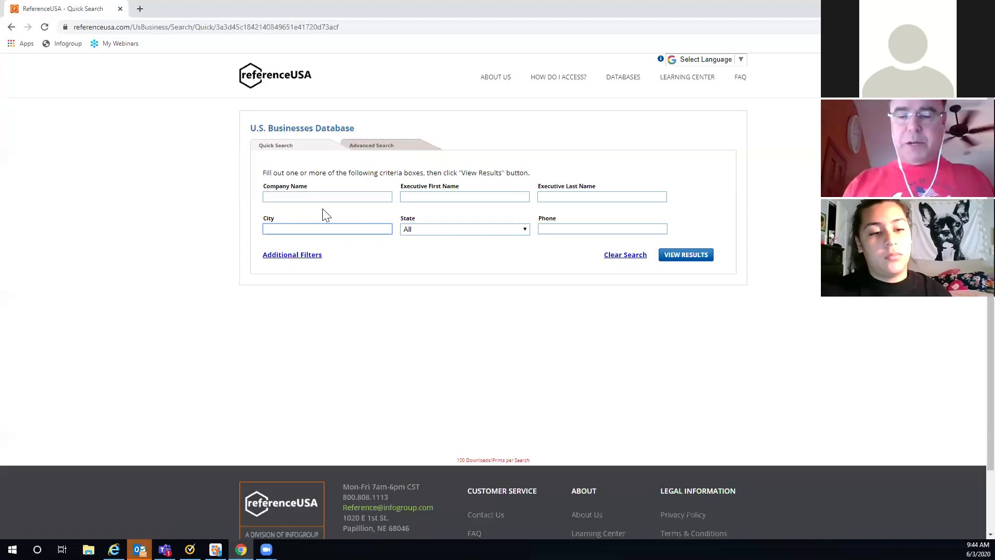
pyautogui.write('Omaa')
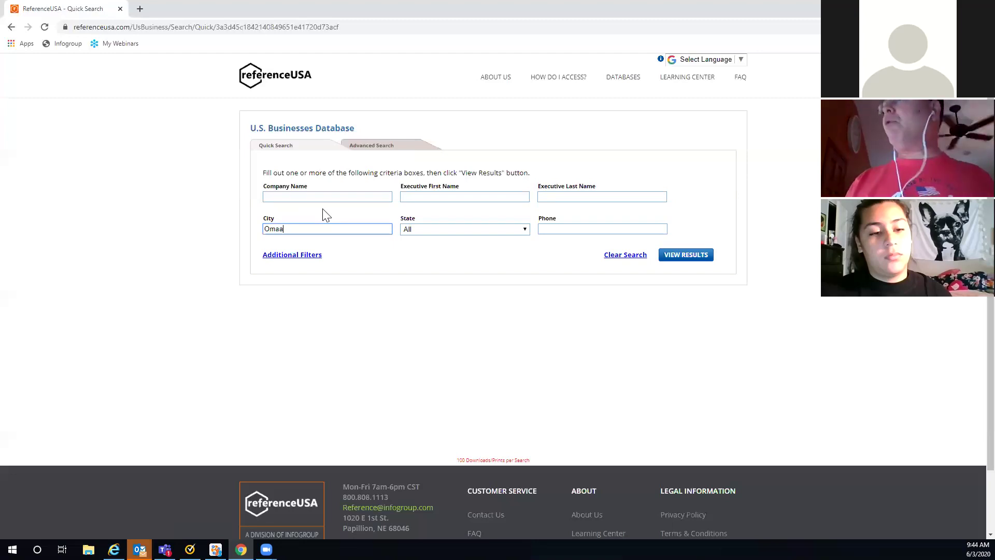
pyautogui.write('h')
pyautogui.press('BackSpace')
pyautogui.press('BackSpace')
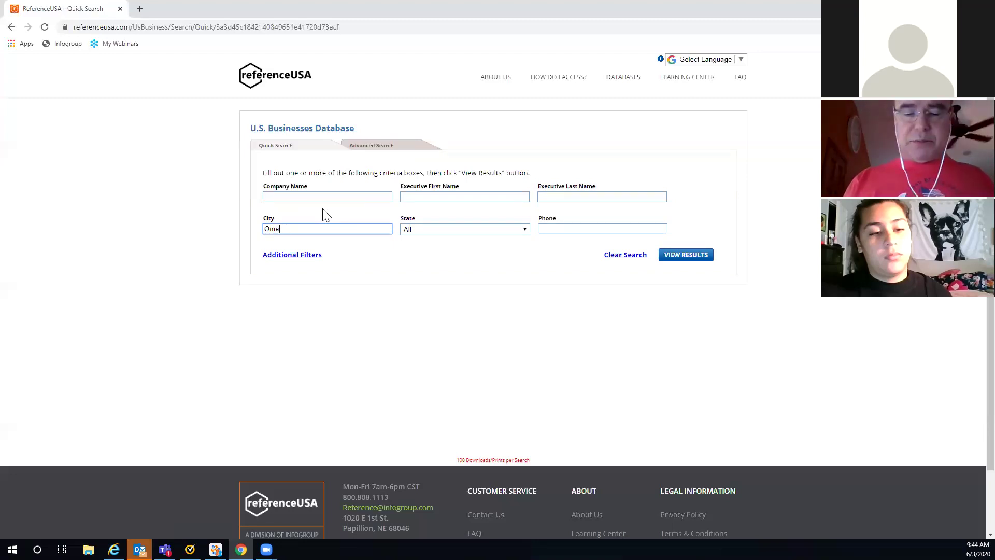
pyautogui.write('ha')
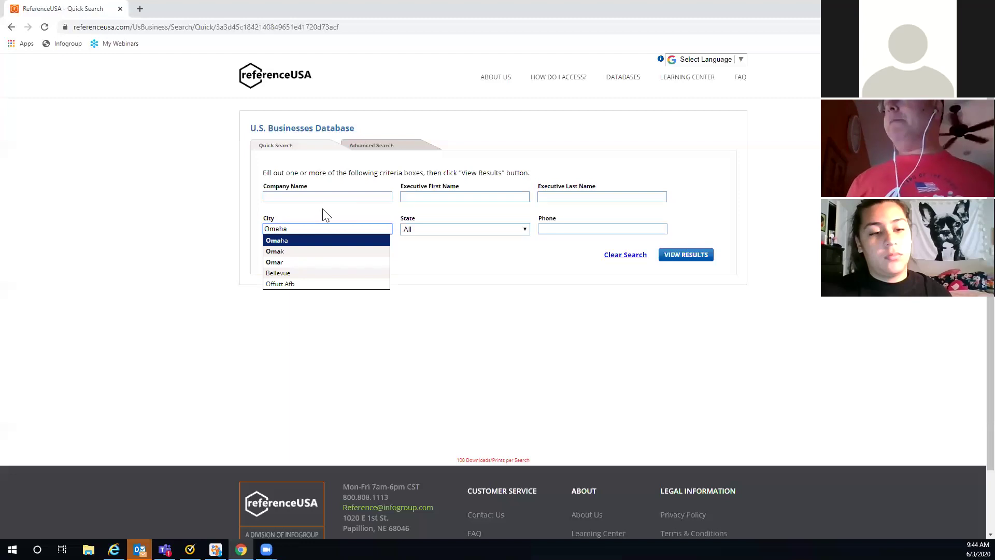
pyautogui.click(285, 240)
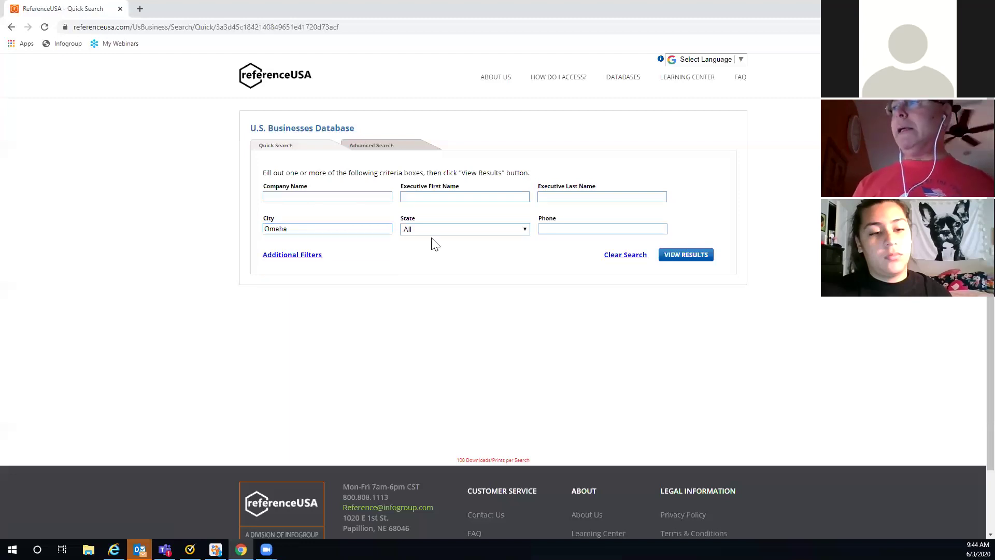
pyautogui.click(520, 229)
pyautogui.moveTo(522, 253); pyautogui.dragTo(522, 310)
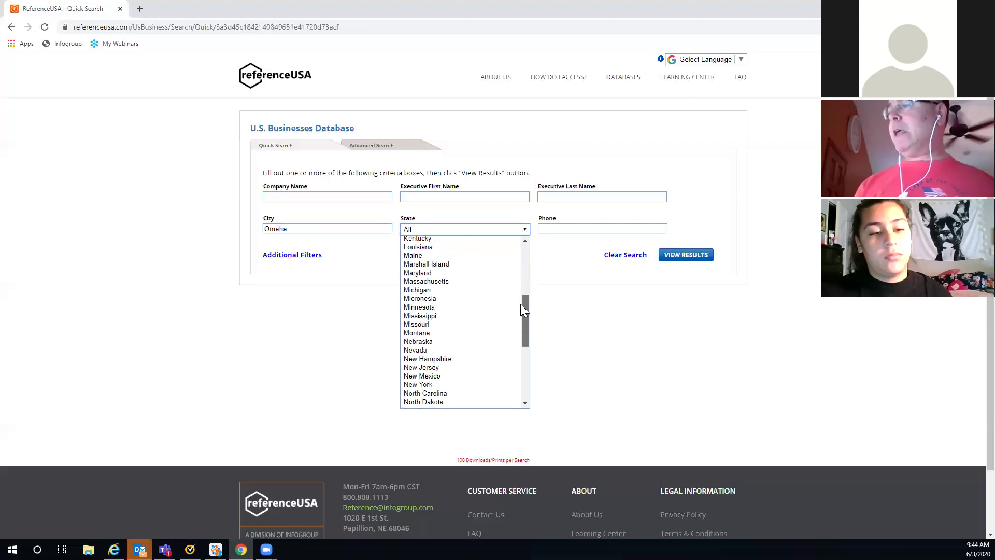
pyautogui.click(454, 341)
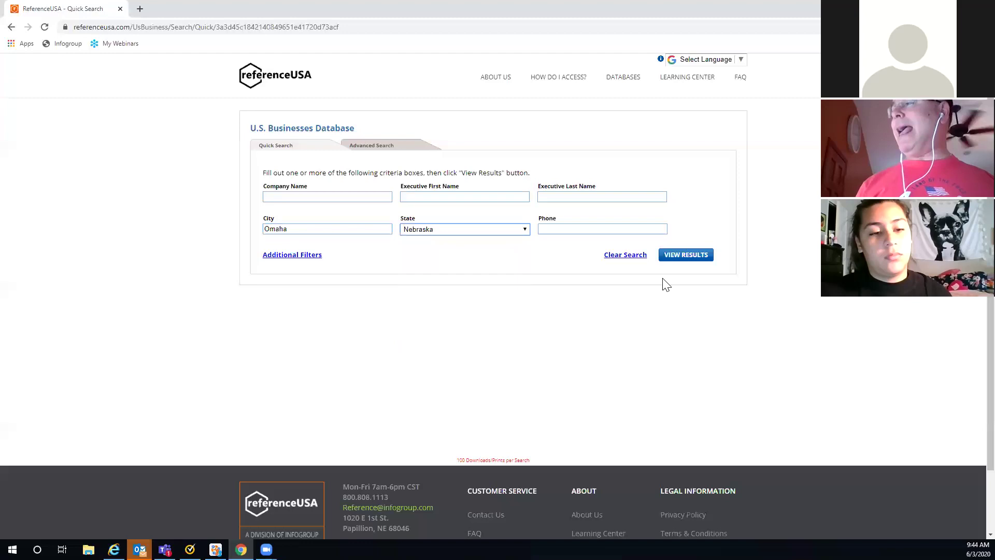
pyautogui.click(691, 261)
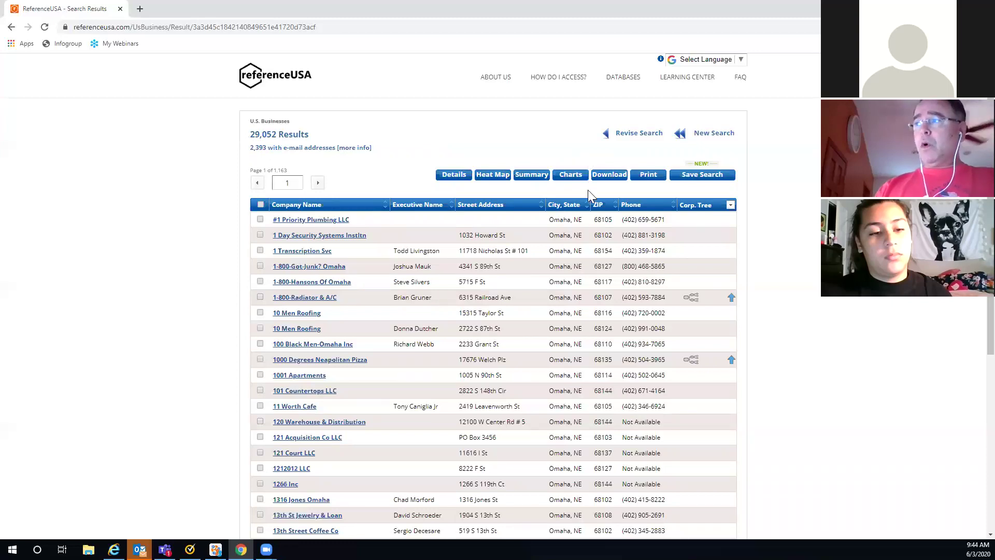
# Step: Show the Summary Report charts of the top SIC codes for the 29,052 results
pyautogui.click(569, 179)
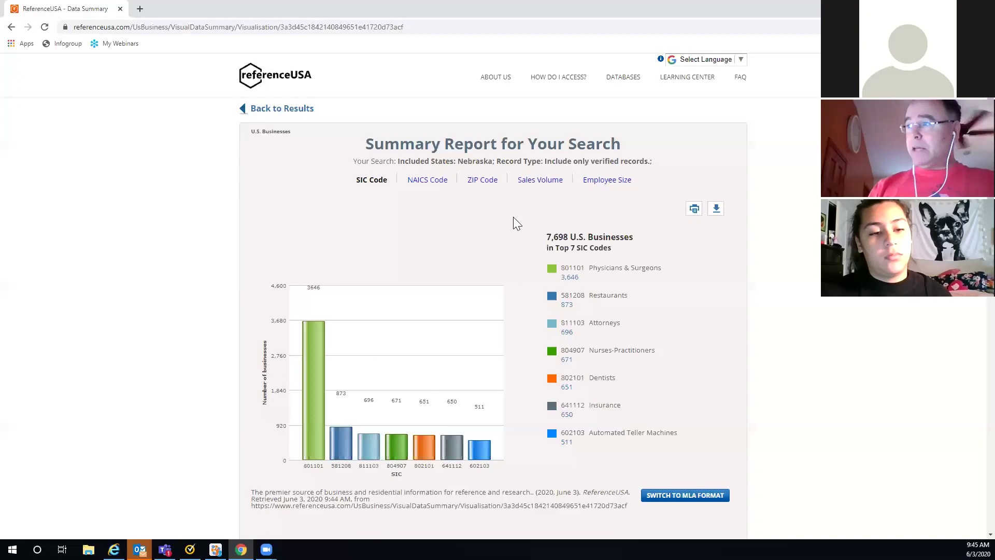
pyautogui.scroll(-1, 523, 216)
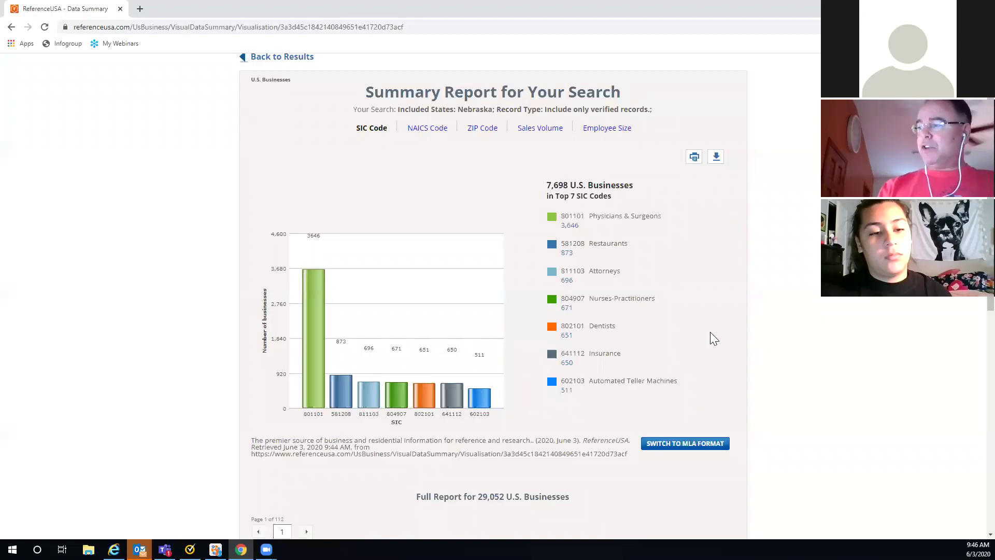
pyautogui.scroll(-1, 776, 338)
pyautogui.scroll(-6, 776, 338)
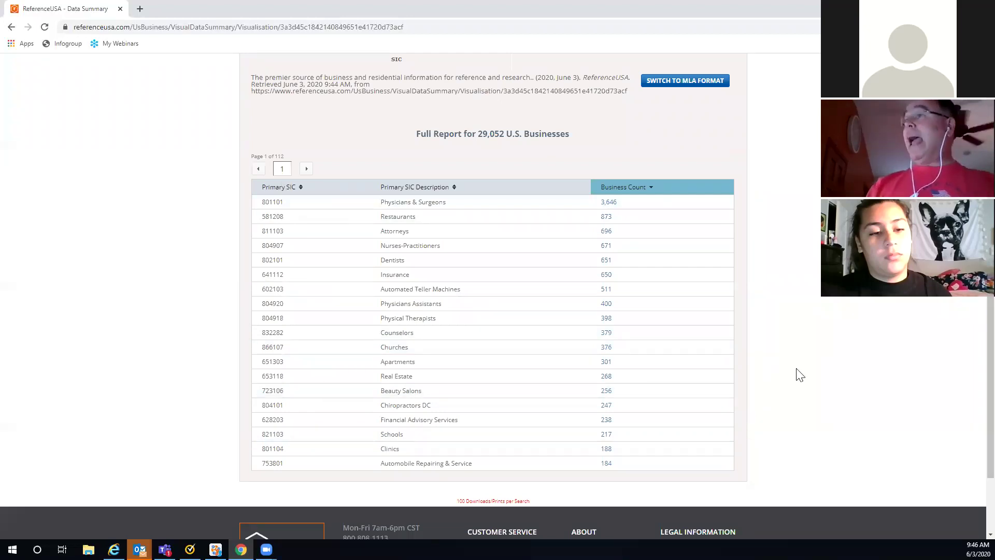
pyautogui.scroll(8, 798, 374)
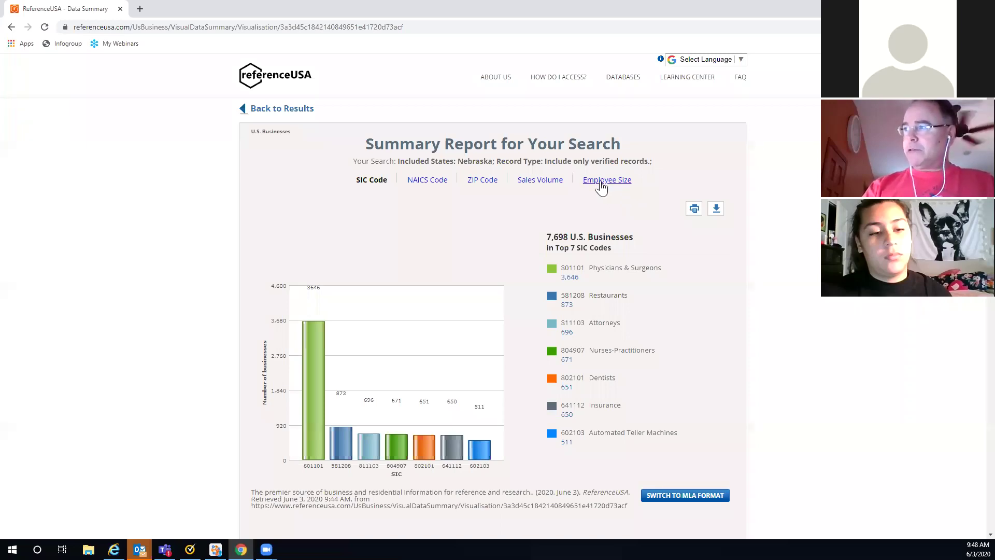
# Step: Switch the Summary Report to Employee Size, where 1-4 employees leads with 15,892 businesses
pyautogui.click(600, 182)
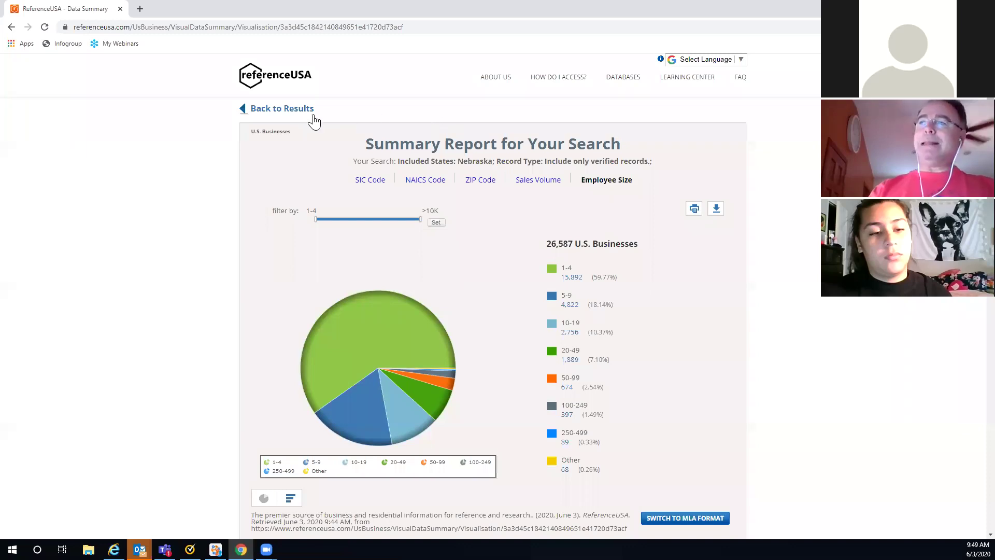
# Step: Go back to the results list and start a New Search
pyautogui.click(291, 116)
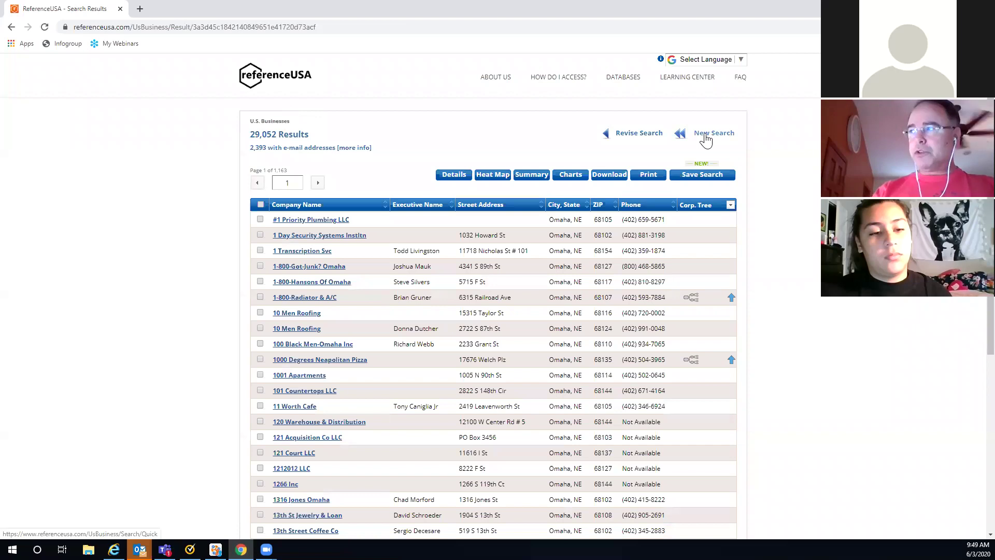
pyautogui.click(706, 135)
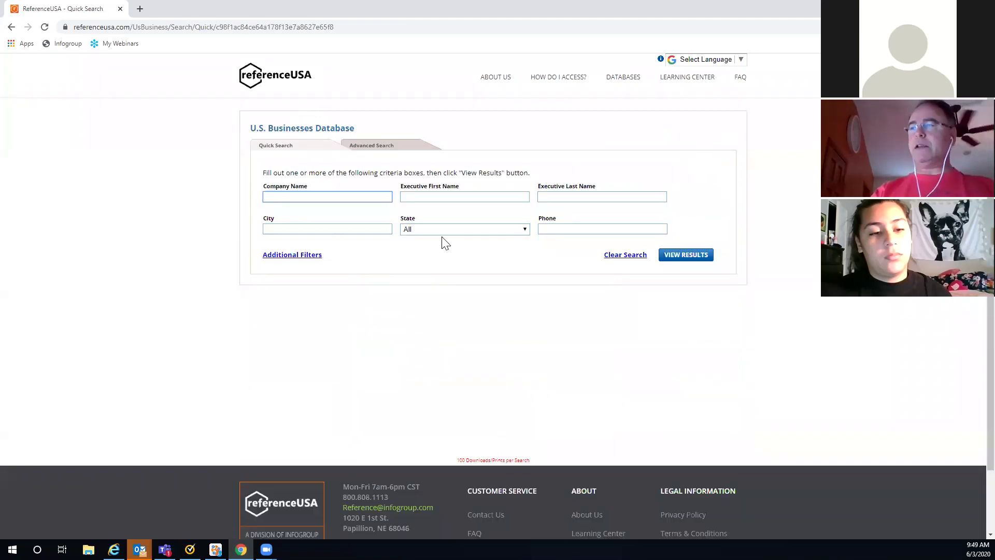
# Step: Switch to Advanced Search and scroll through its criteria categories
pyautogui.click(373, 147)
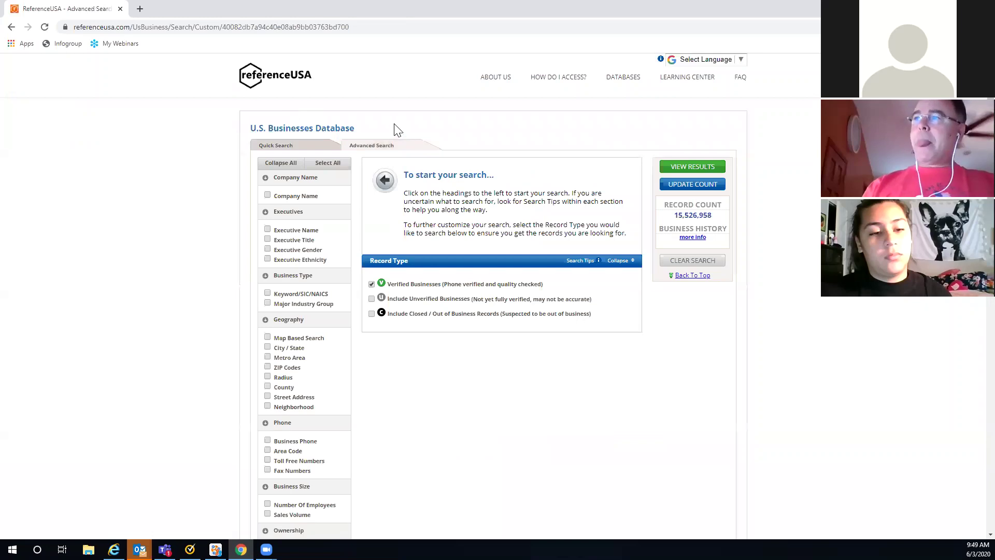
pyautogui.scroll(-1, 392, 126)
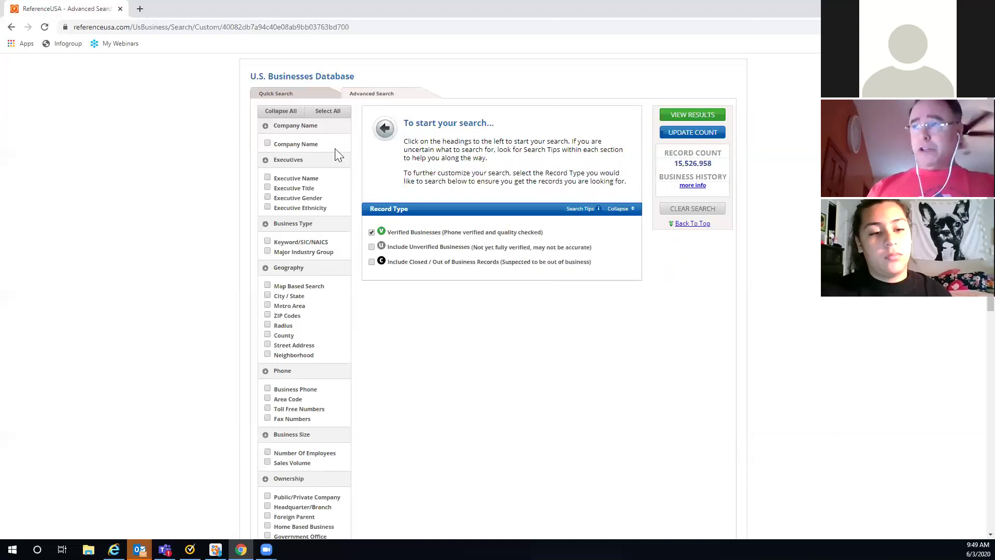
pyautogui.scroll(-1, 342, 147)
pyautogui.scroll(-3, 342, 147)
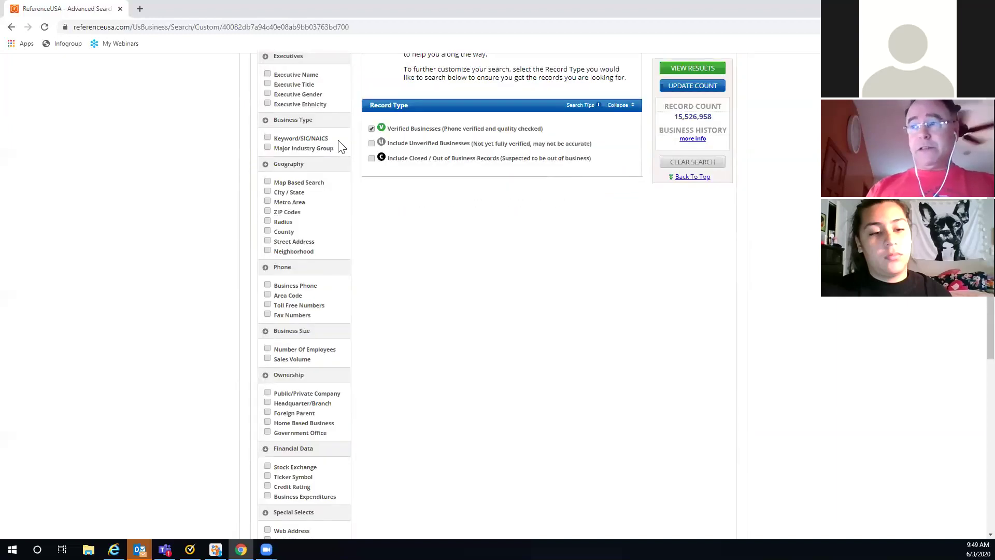
pyautogui.scroll(-3, 341, 147)
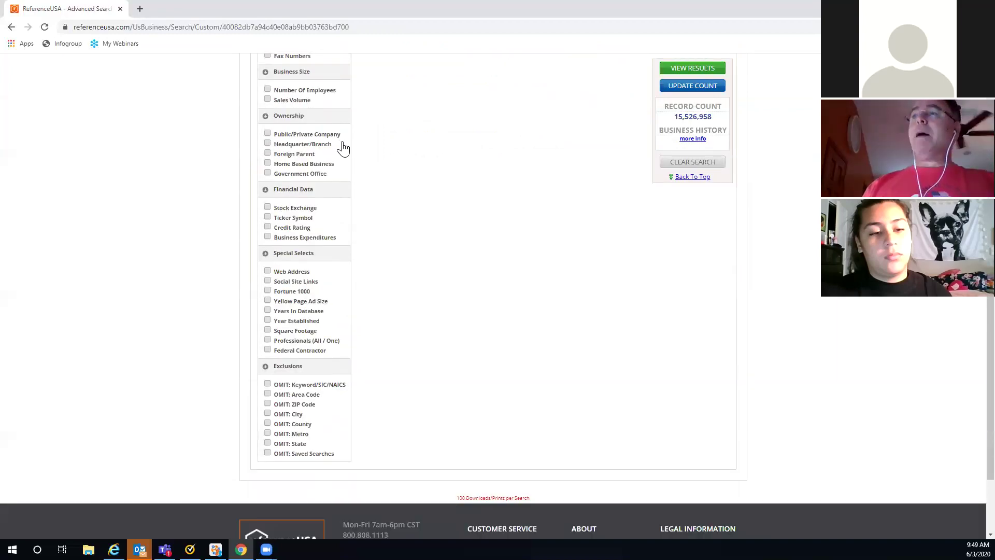
pyautogui.scroll(3, 343, 143)
pyautogui.scroll(2, 342, 143)
pyautogui.scroll(2, 345, 148)
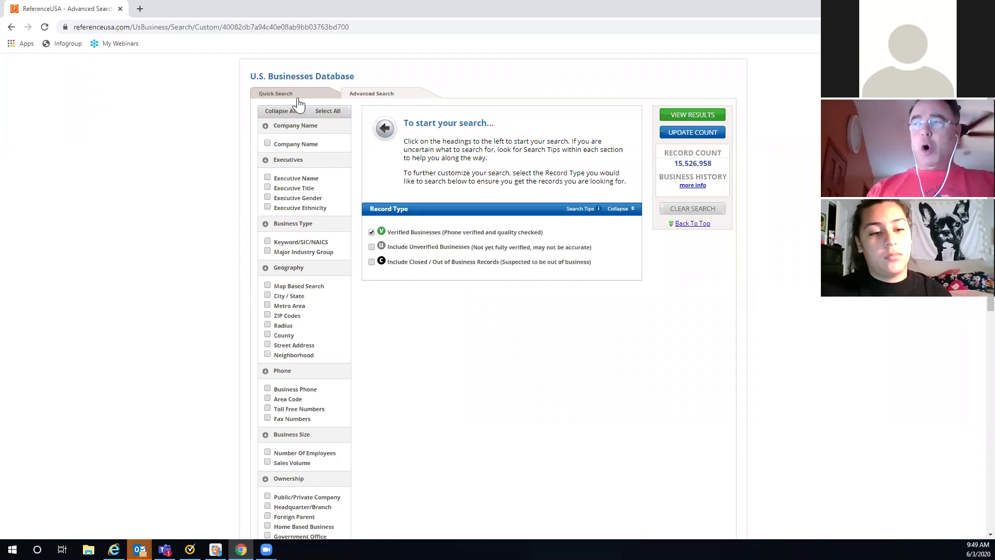
pyautogui.click(268, 143)
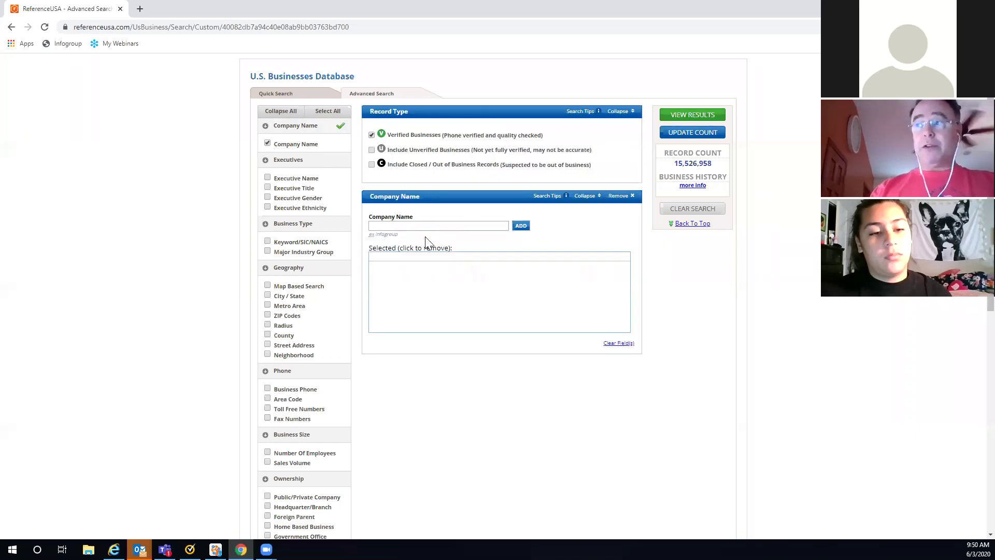
pyautogui.click(381, 224)
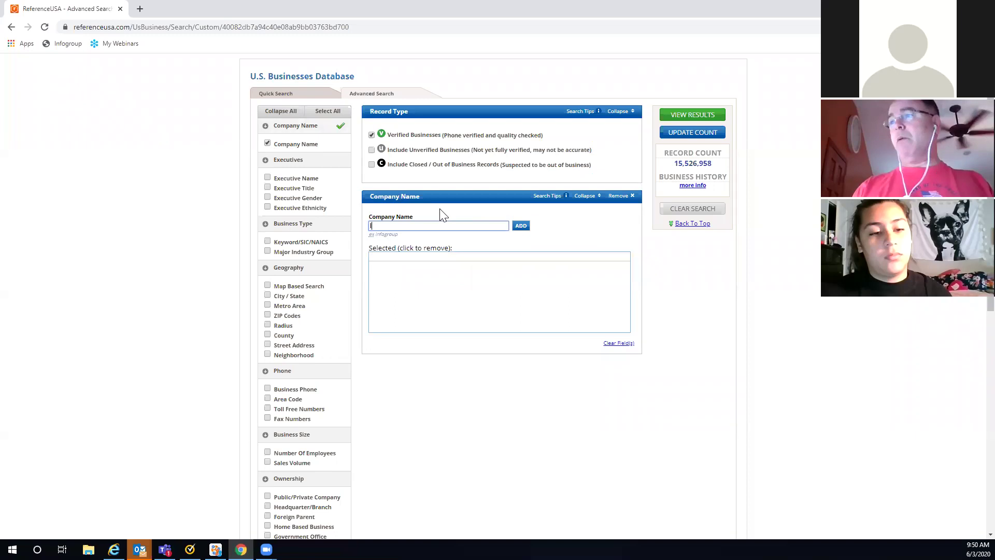
pyautogui.write('IBM')
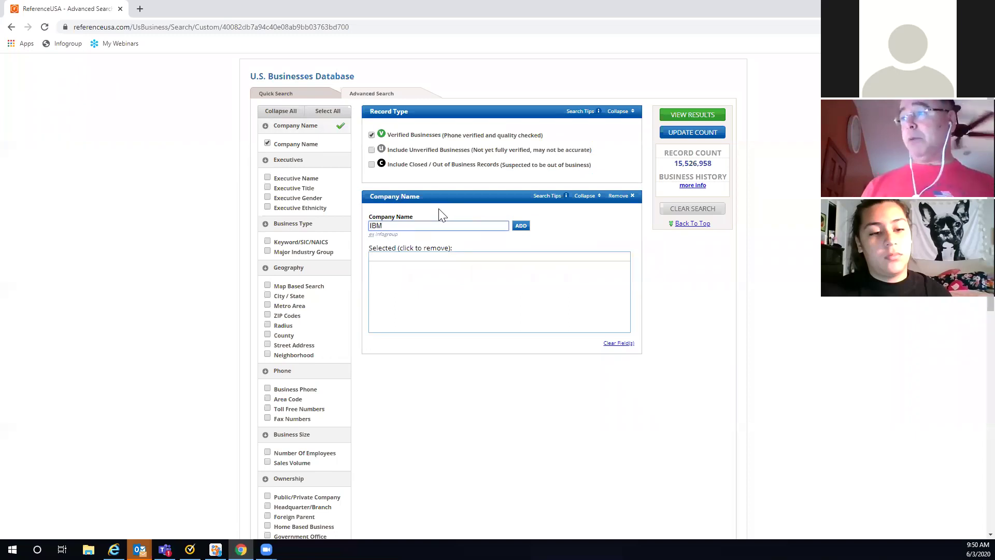
pyautogui.click(520, 225)
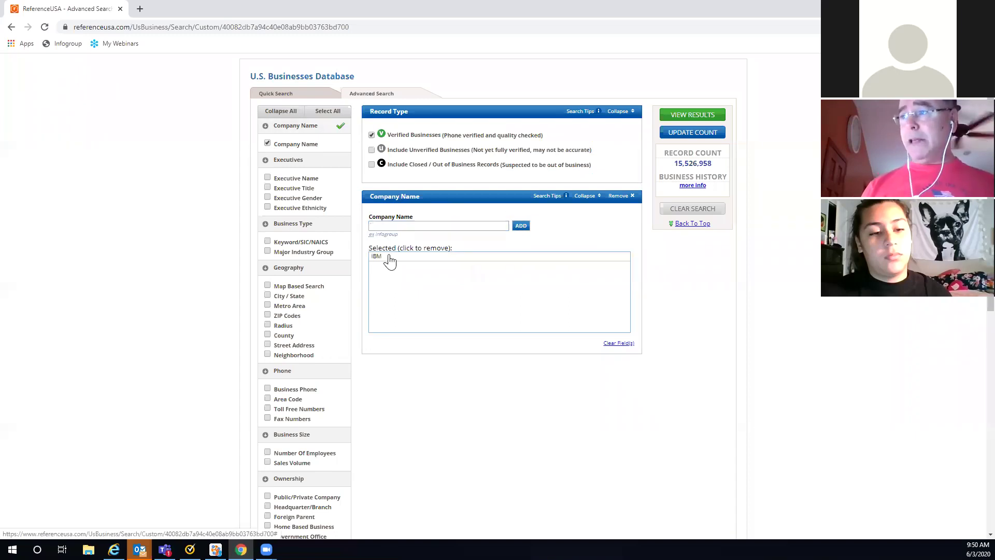
pyautogui.click(374, 226)
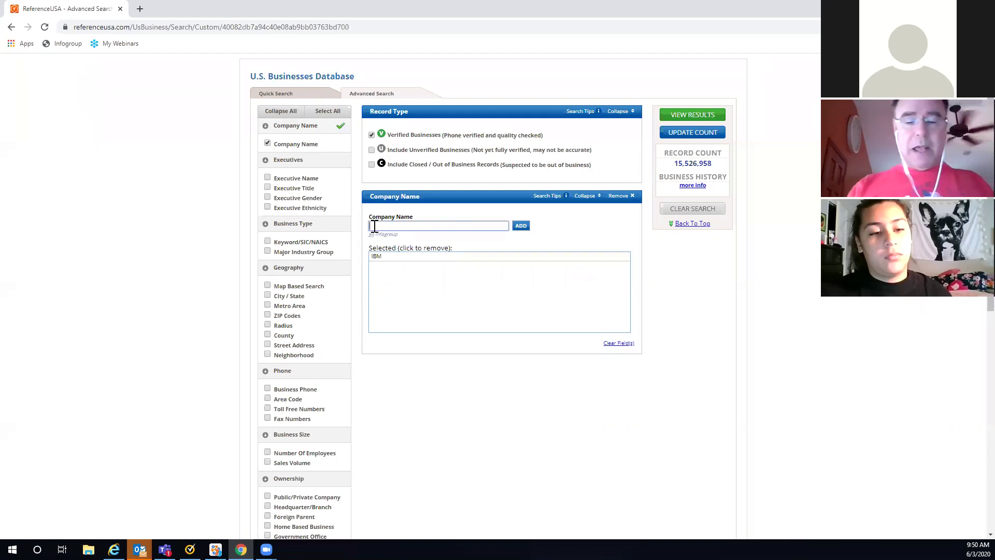
pyautogui.write('Star')
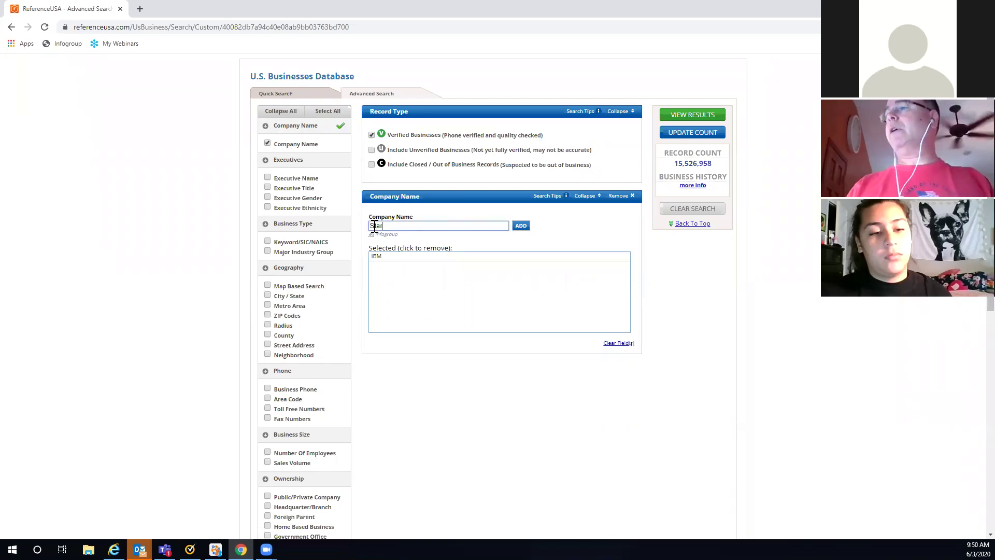
pyautogui.write('buc')
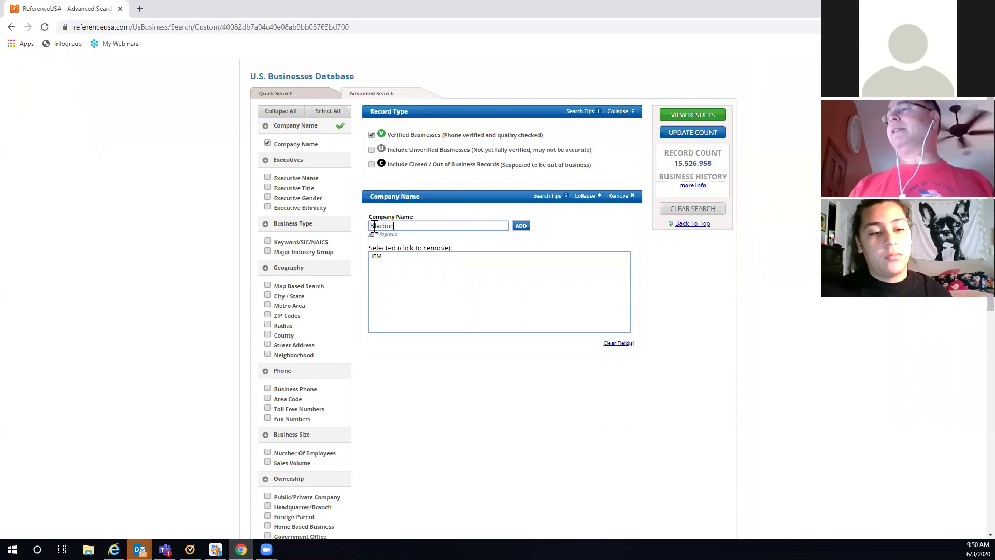
pyautogui.write('ks')
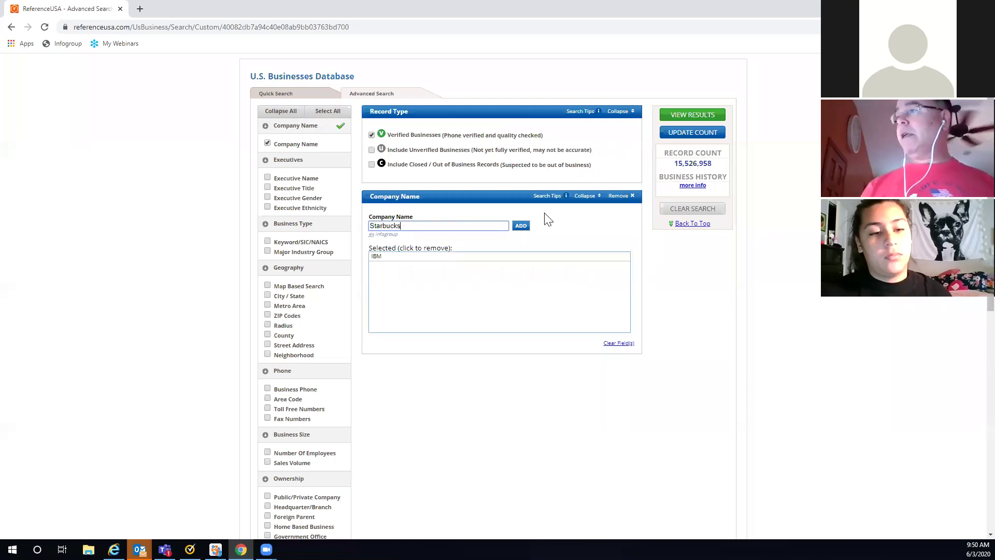
pyautogui.click(527, 226)
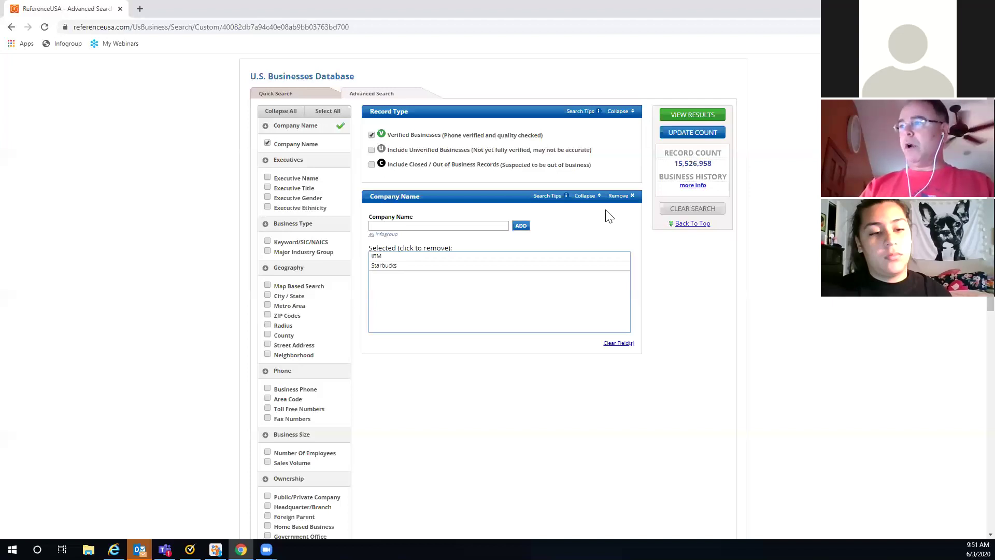
# Step: Remove the Company Name criterion filtering for IBM and Starbucks
pyautogui.click(618, 204)
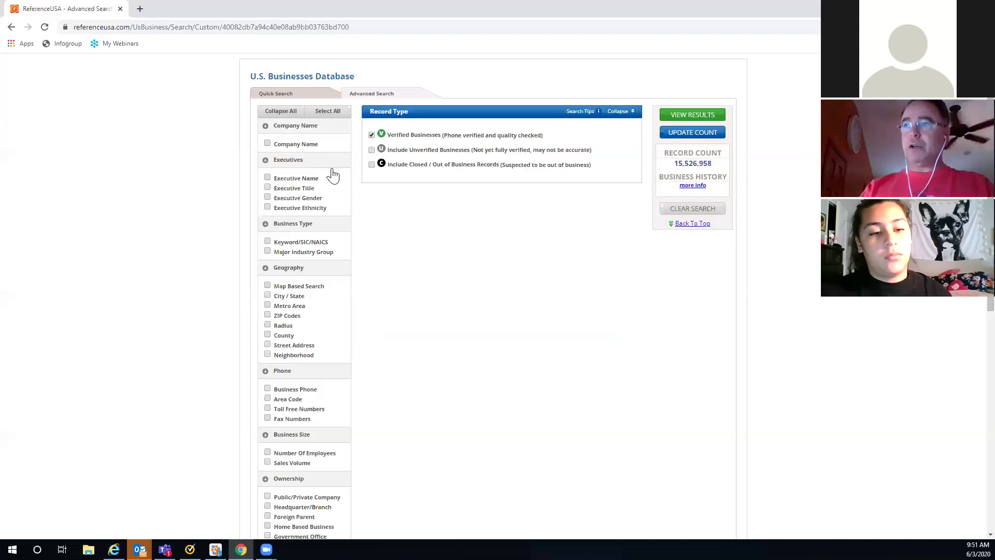
pyautogui.click(267, 187)
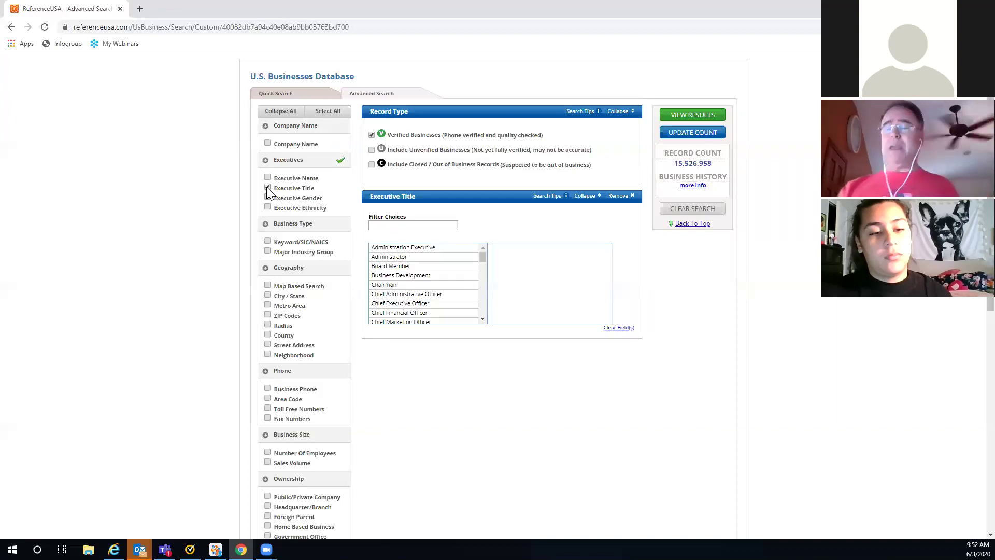
pyautogui.click(384, 225)
pyautogui.write('OWn')
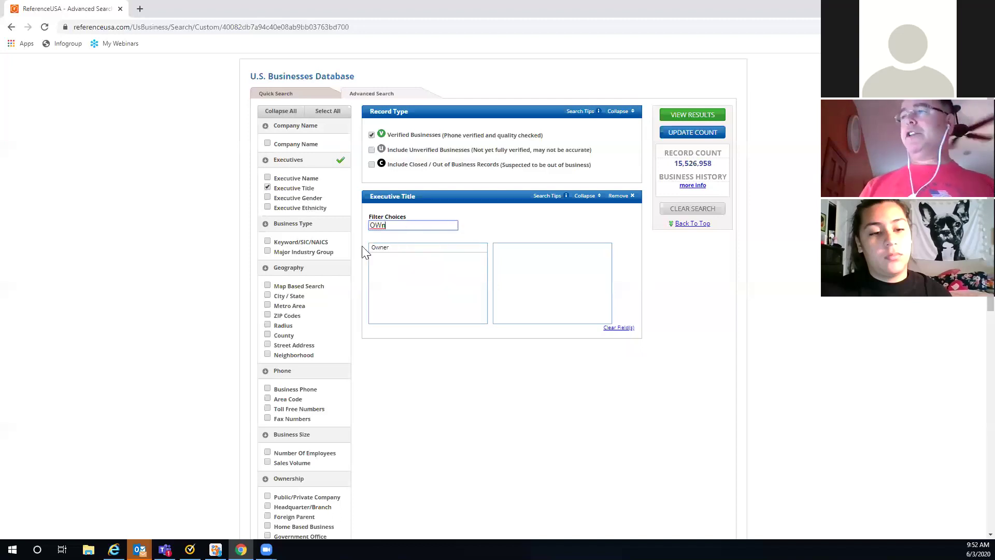
pyautogui.click(386, 251)
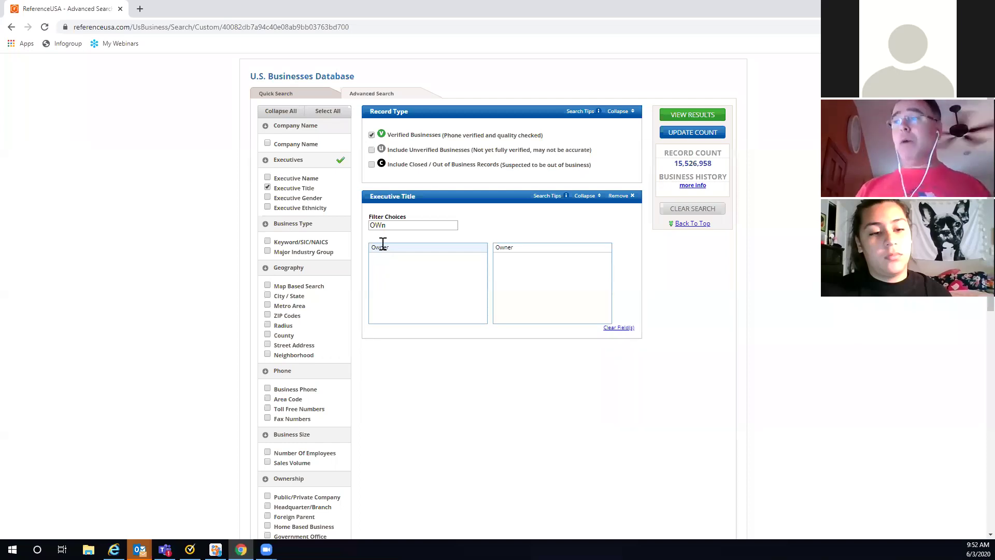
pyautogui.moveTo(393, 225); pyautogui.dragTo(364, 224)
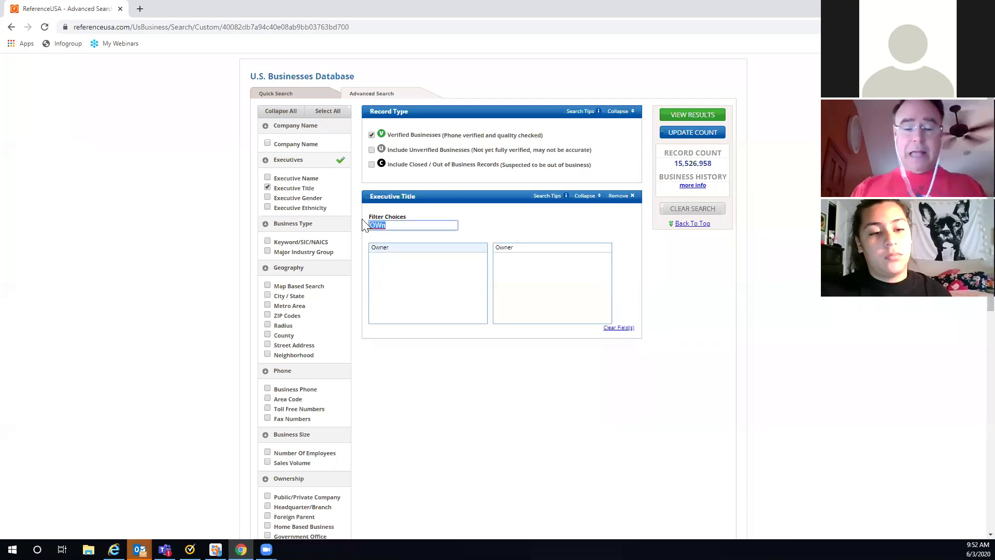
pyautogui.write('Man')
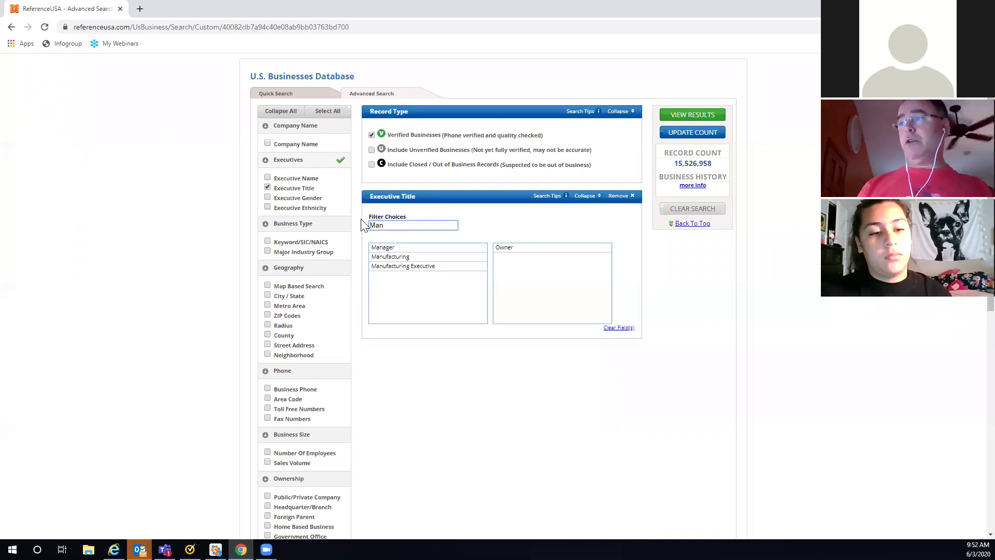
pyautogui.click(386, 247)
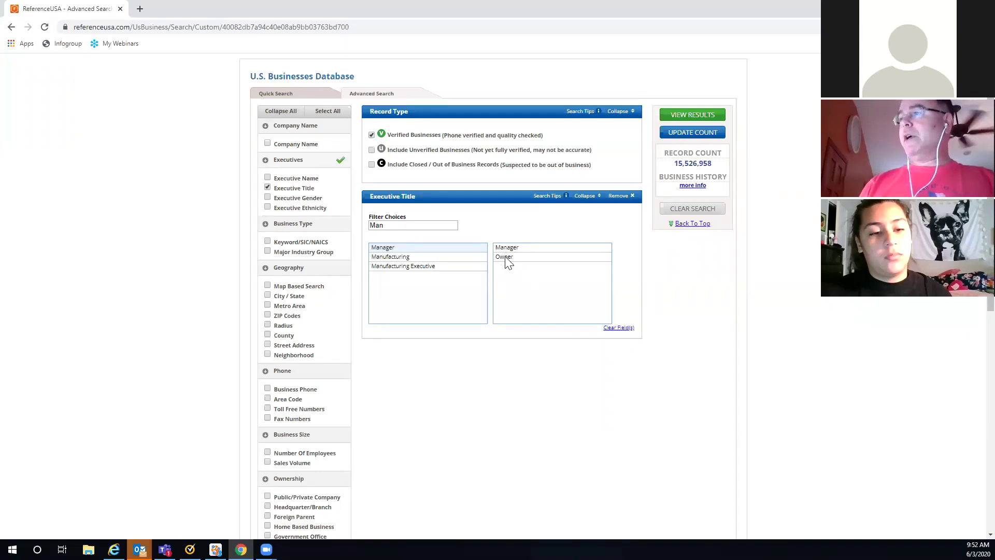
pyautogui.click(622, 198)
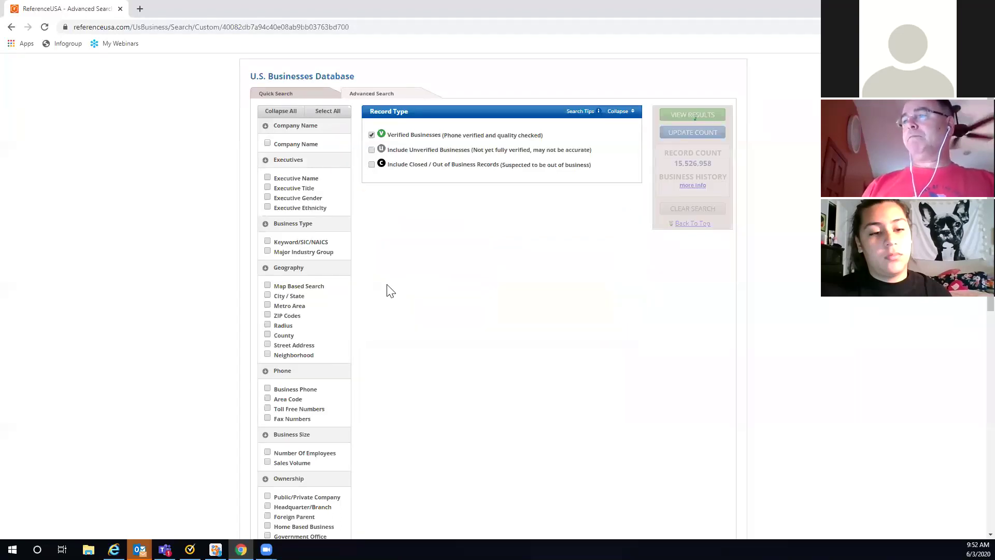
# Step: Scroll the criteria list down to the Phone section's Toll Free Numbers option
pyautogui.scroll(-1, 309, 202)
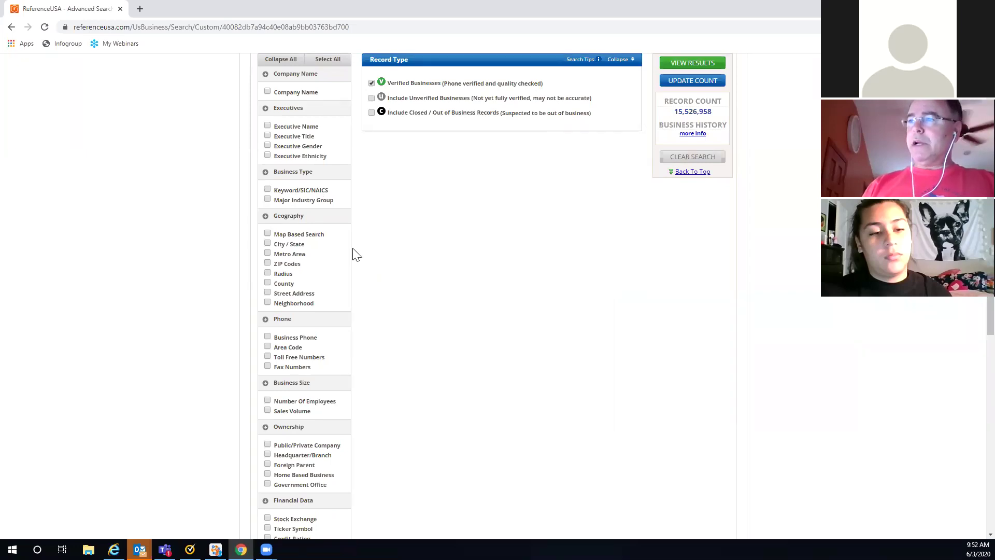
pyautogui.scroll(-1, 356, 254)
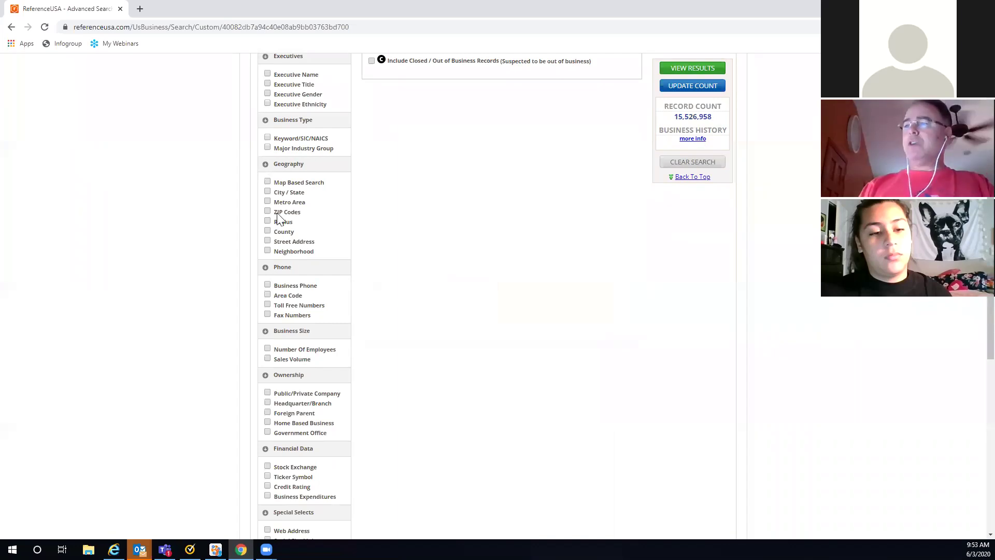
pyautogui.scroll(-1, 337, 260)
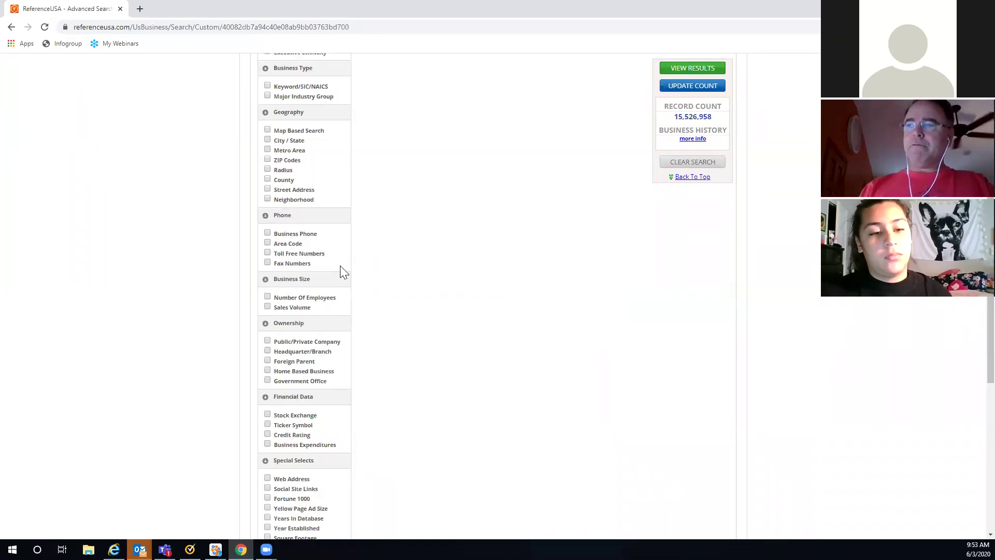
# Step: Tick and then untick Toll Free Numbers, leaving the record count at 15,526,958
pyautogui.click(268, 254)
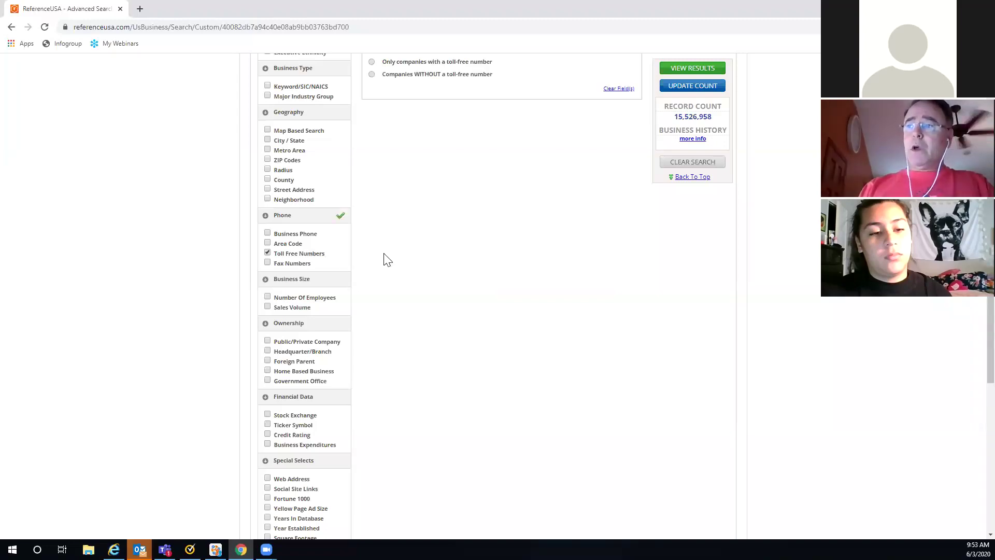
pyautogui.scroll(4, 414, 269)
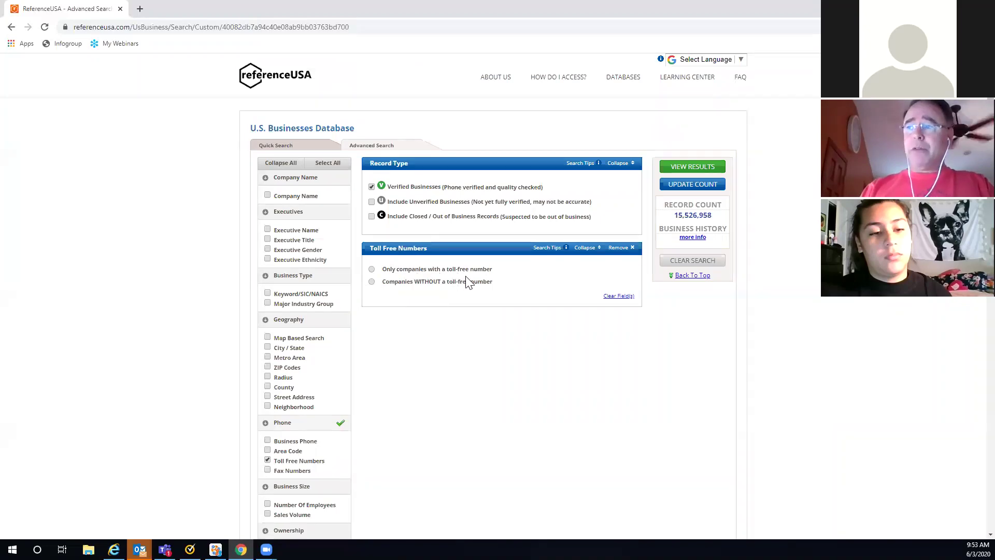
pyautogui.scroll(-2, 409, 300)
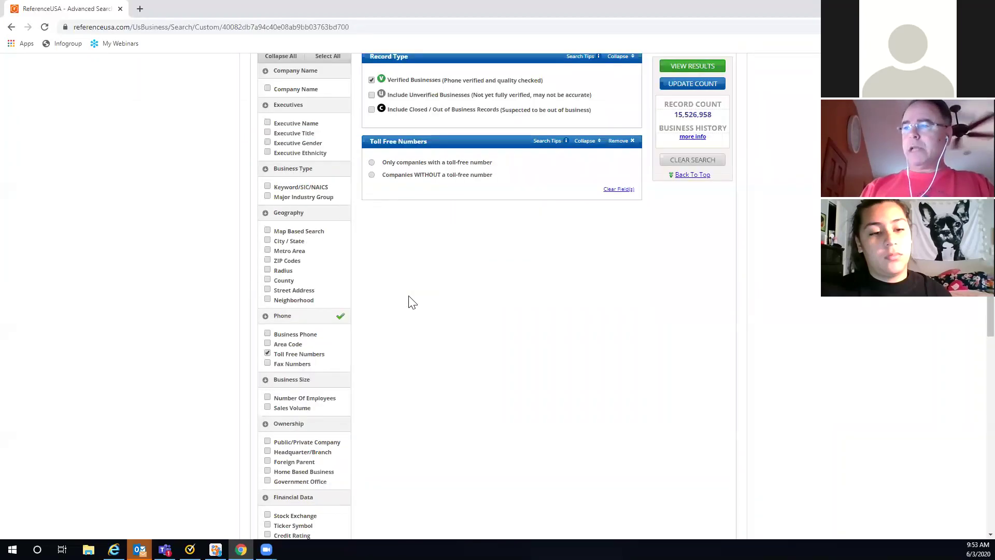
pyautogui.scroll(-2, 267, 251)
pyautogui.click(267, 251)
pyautogui.scroll(-2, 381, 262)
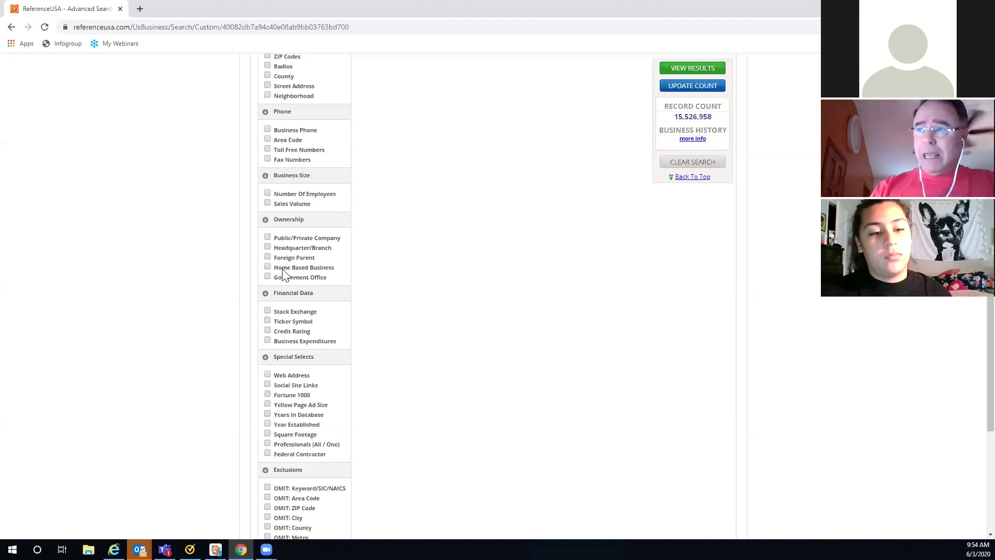
pyautogui.click(267, 267)
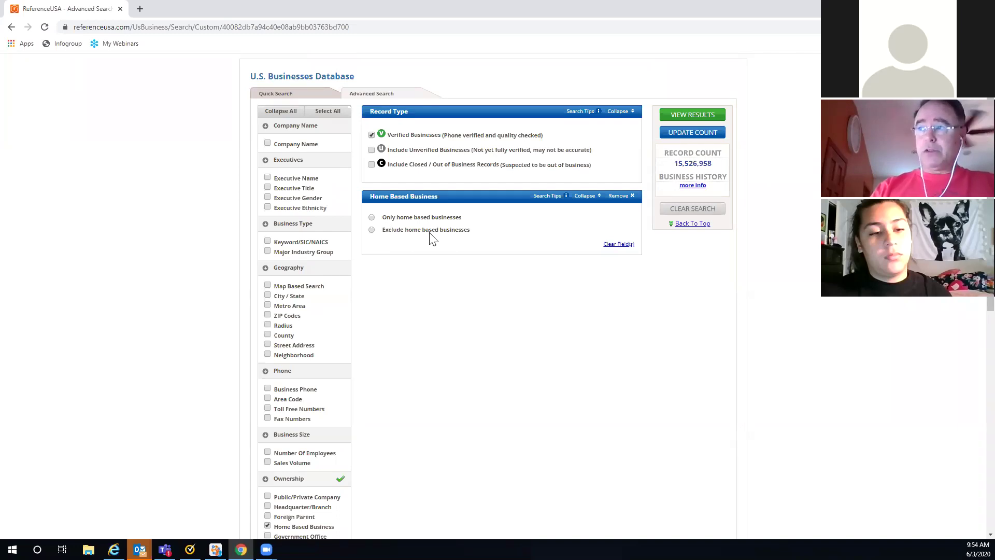
pyautogui.click(371, 229)
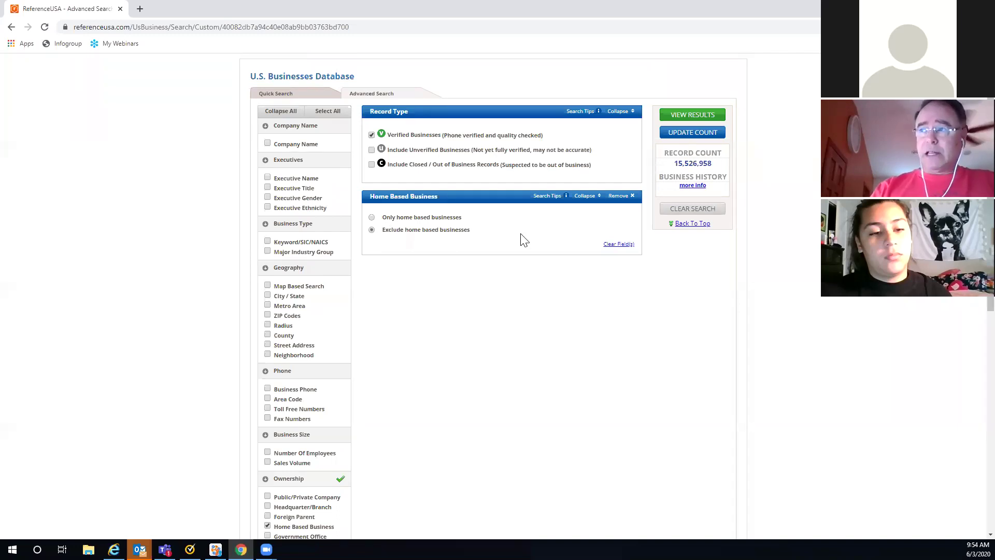
pyautogui.click(616, 200)
pyautogui.scroll(-2, 458, 264)
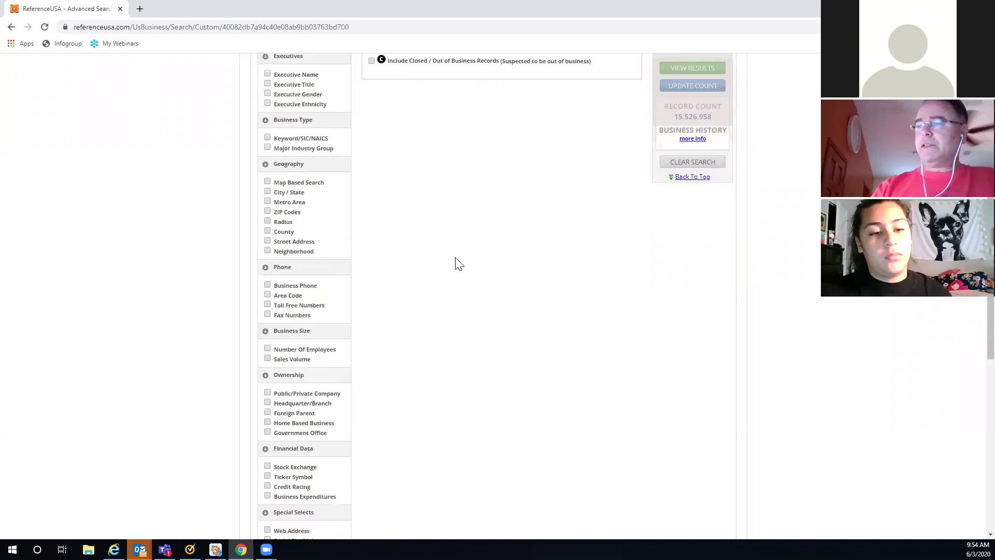
pyautogui.scroll(-4, 458, 264)
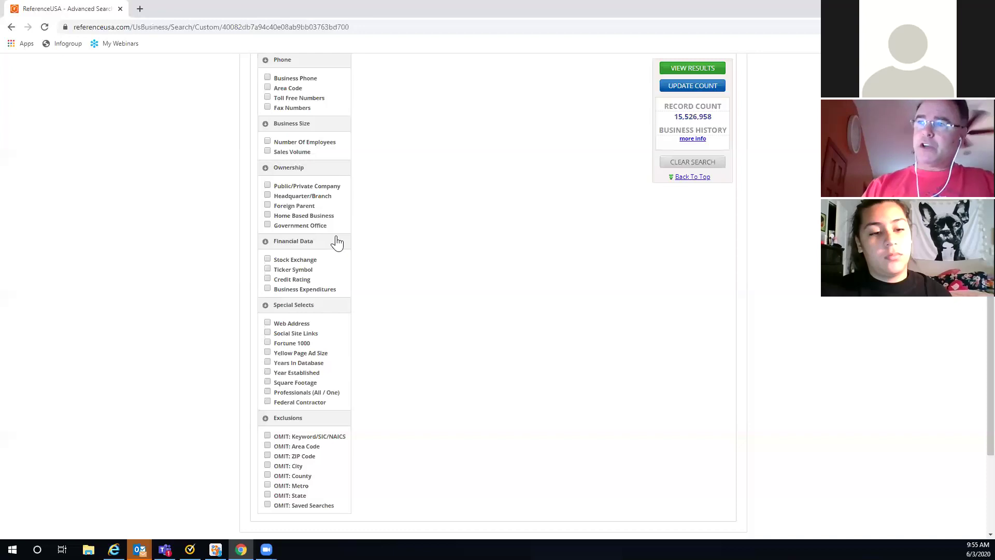
pyautogui.click(268, 224)
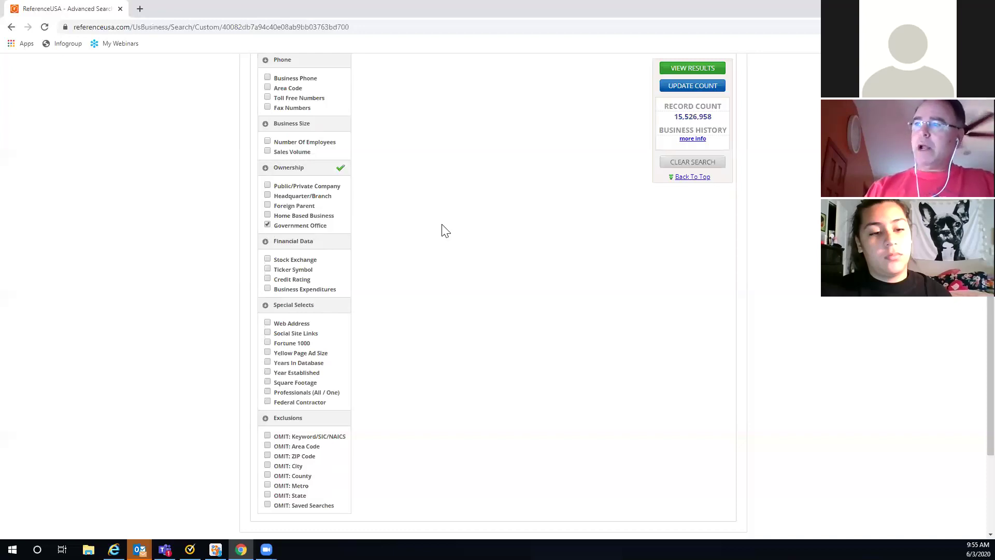
pyautogui.scroll(2, 420, 184)
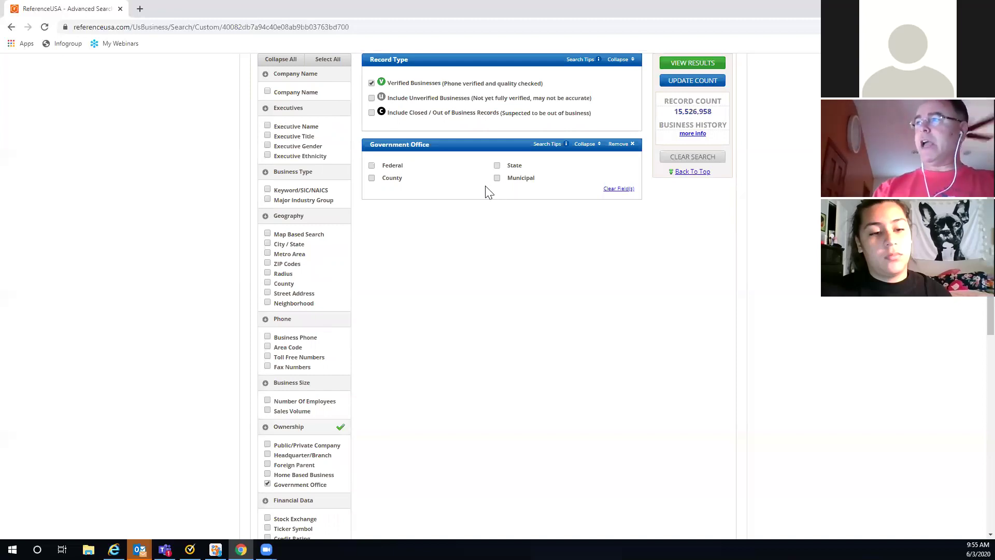
pyautogui.click(619, 144)
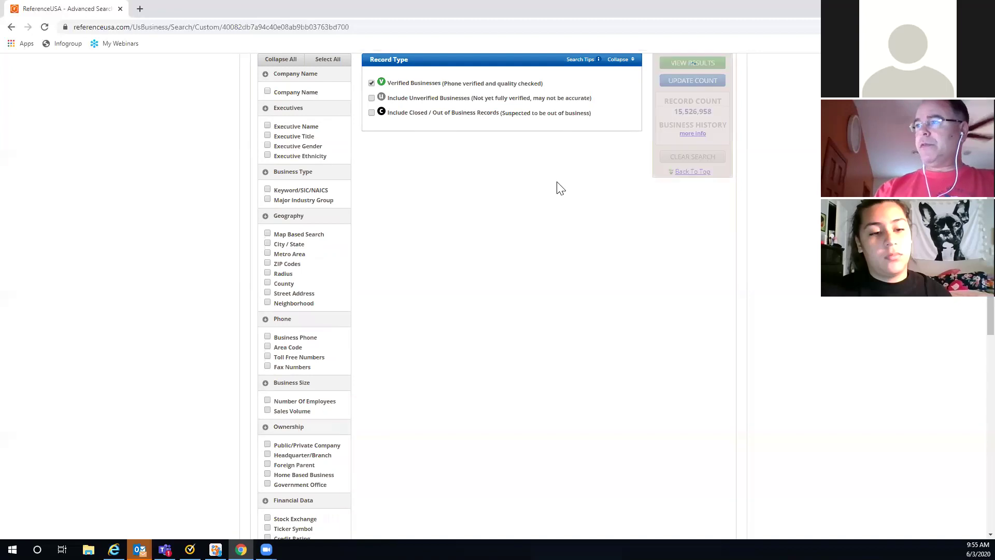
pyautogui.scroll(-3, 379, 268)
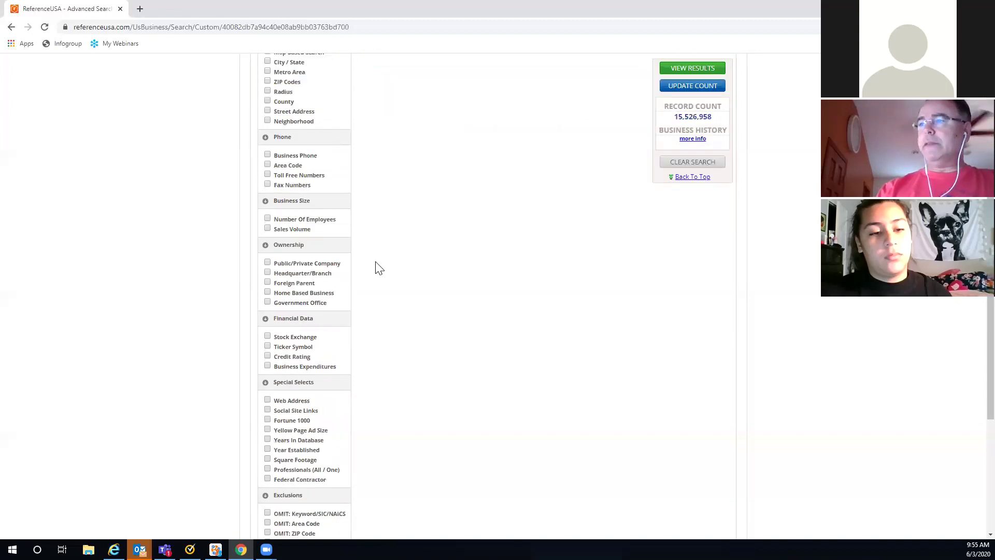
pyautogui.scroll(-2, 379, 268)
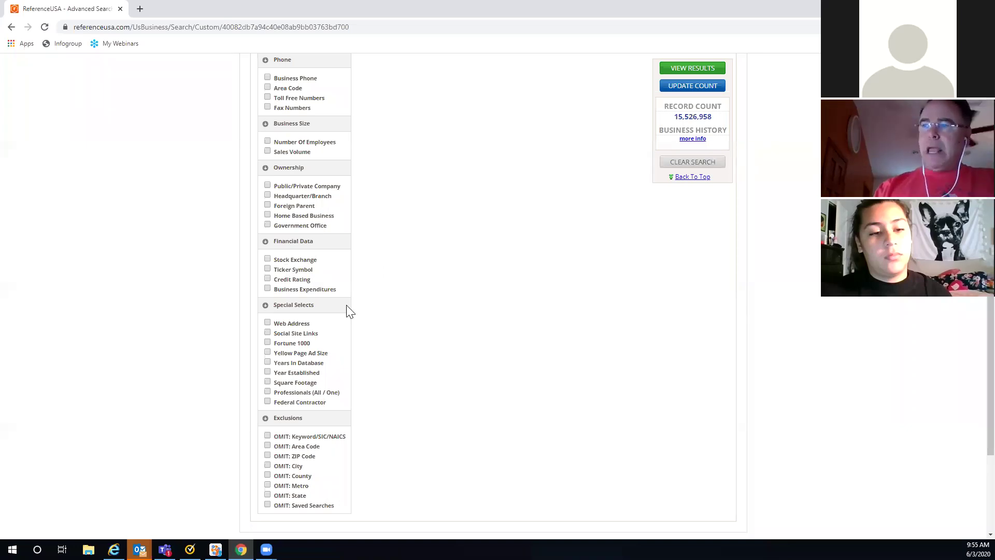
pyautogui.scroll(-1, 327, 275)
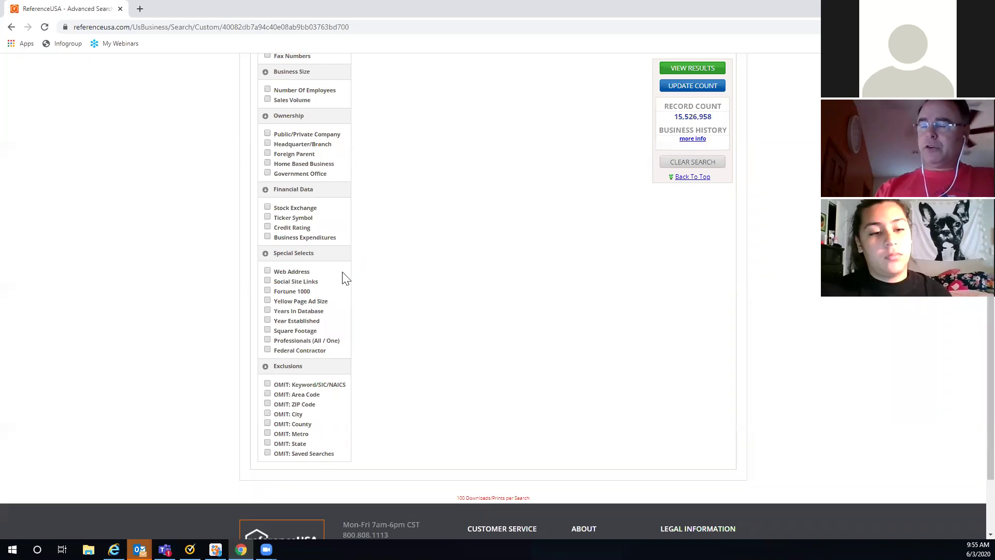
pyautogui.click(268, 281)
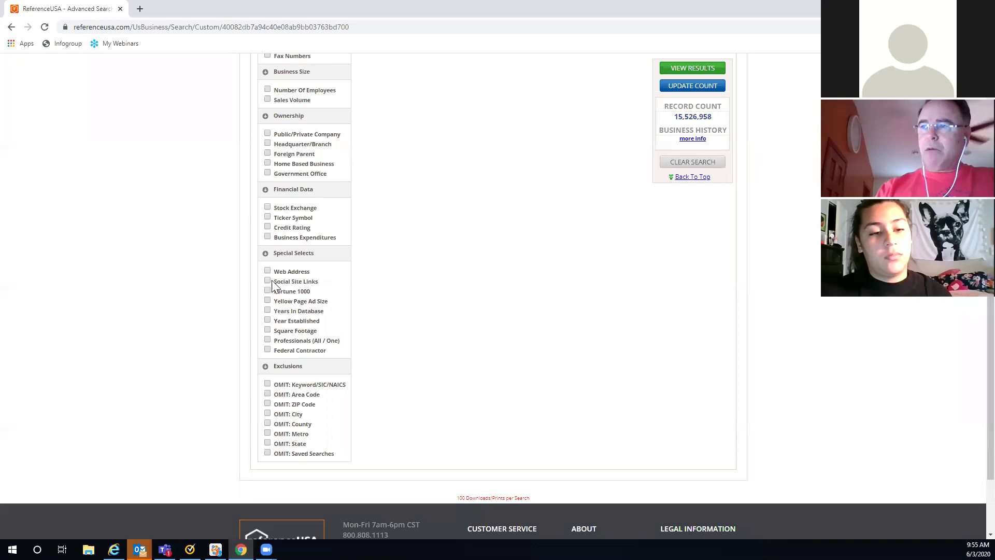
pyautogui.scroll(4, 417, 289)
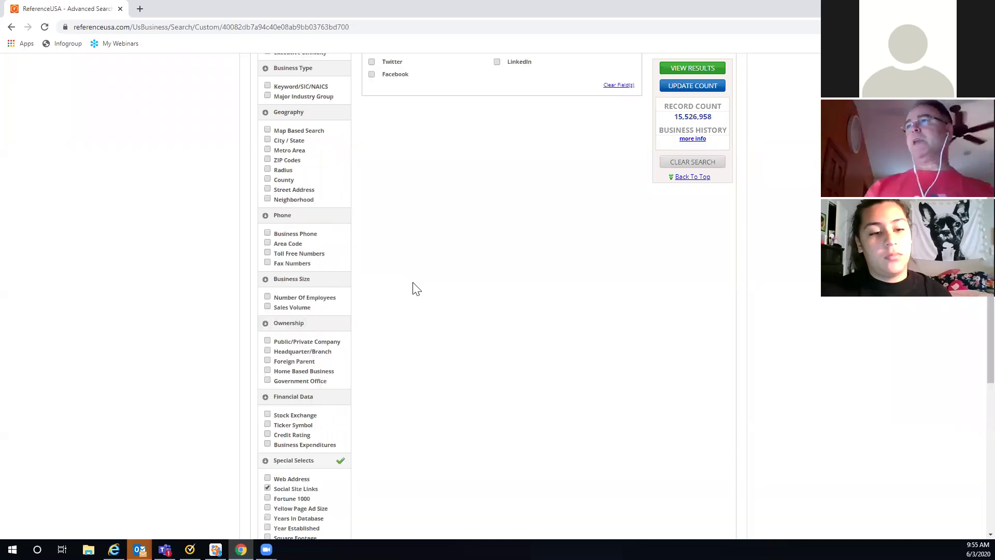
pyautogui.scroll(1, 414, 280)
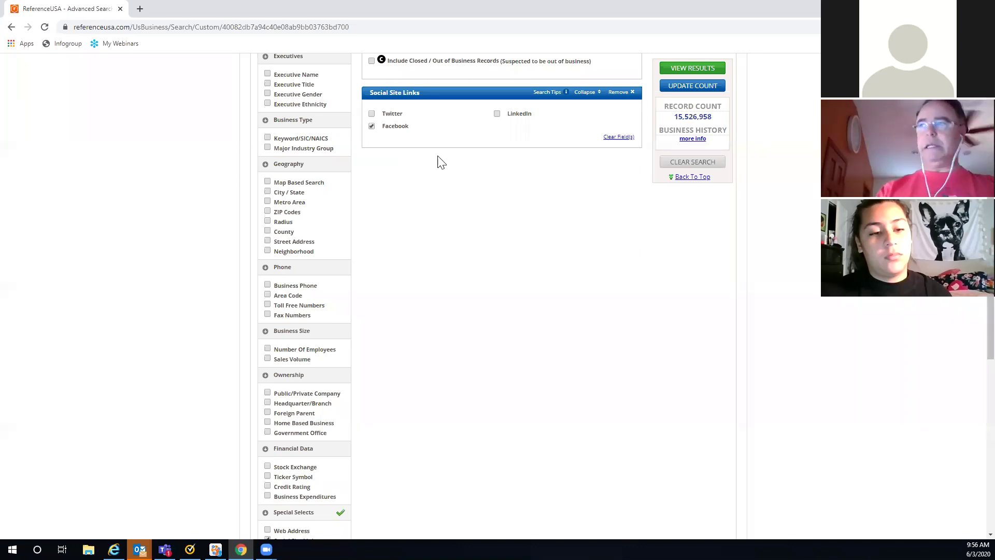
pyautogui.click(372, 126)
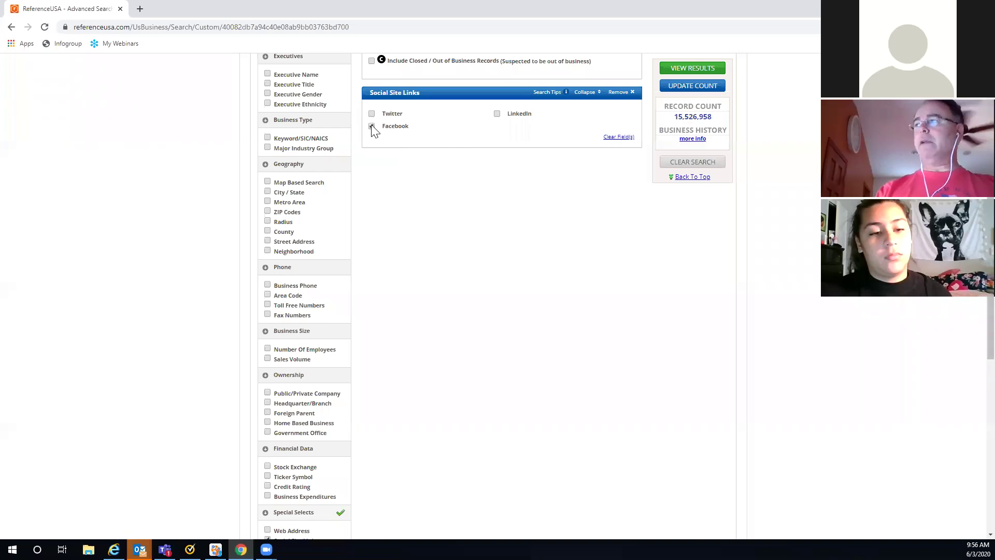
pyautogui.click(617, 97)
pyautogui.scroll(-4, 396, 328)
pyautogui.scroll(-1, 395, 329)
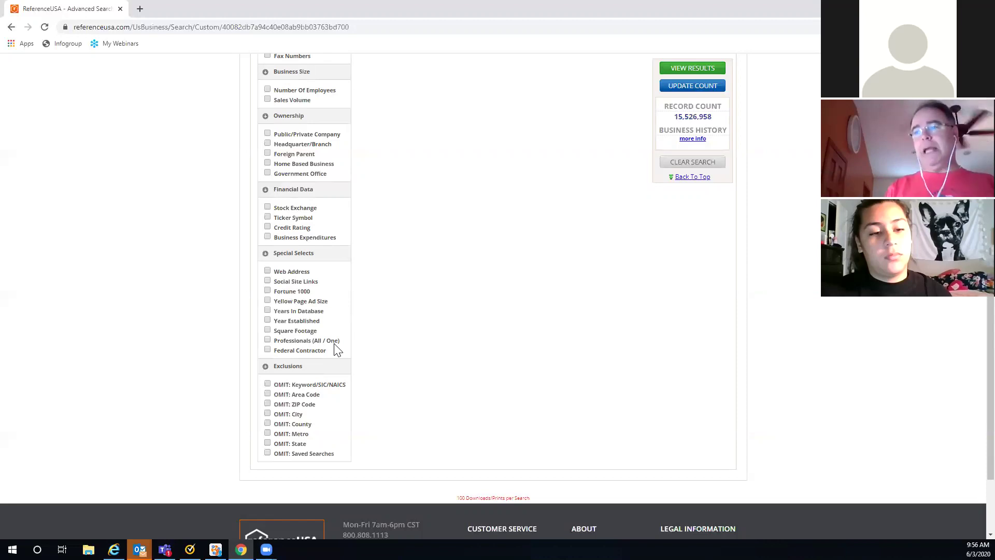
pyautogui.click(268, 341)
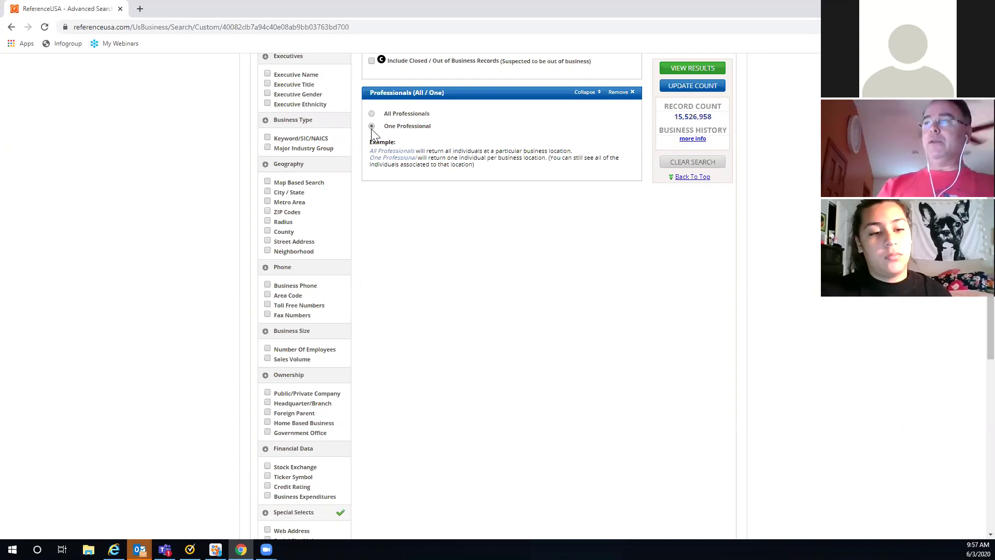
pyautogui.click(617, 93)
pyautogui.scroll(-3, 382, 256)
pyautogui.scroll(-3, 361, 258)
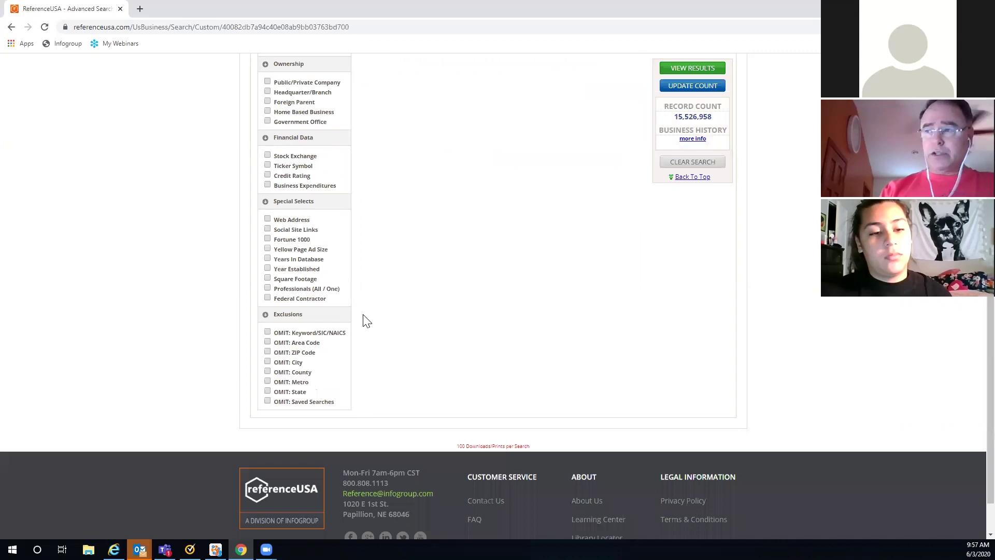
# Step: Omit SIC 602103 Automated Teller Machines, found by searching 'ATM'
pyautogui.click(268, 331)
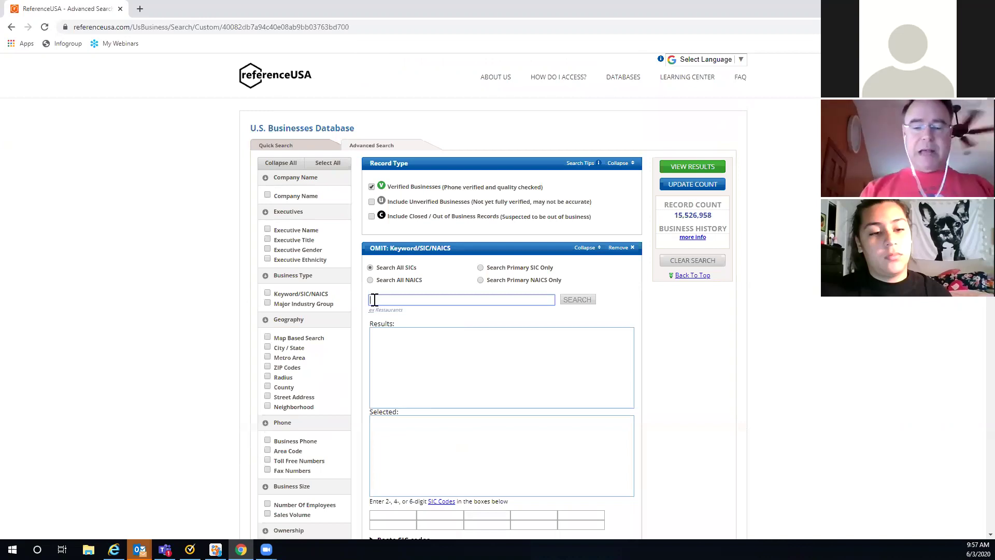
pyautogui.write('ATMs')
pyautogui.click(575, 301)
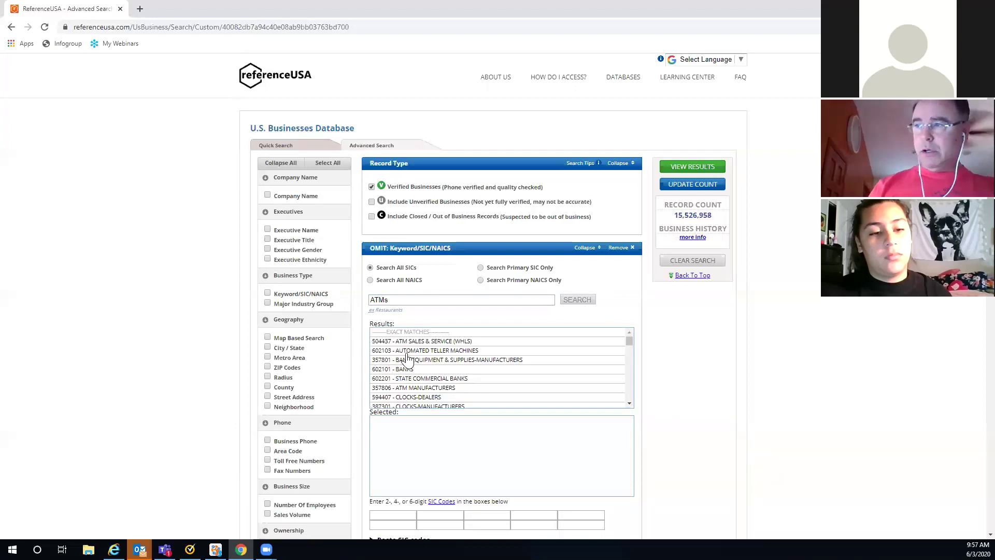
pyautogui.click(413, 352)
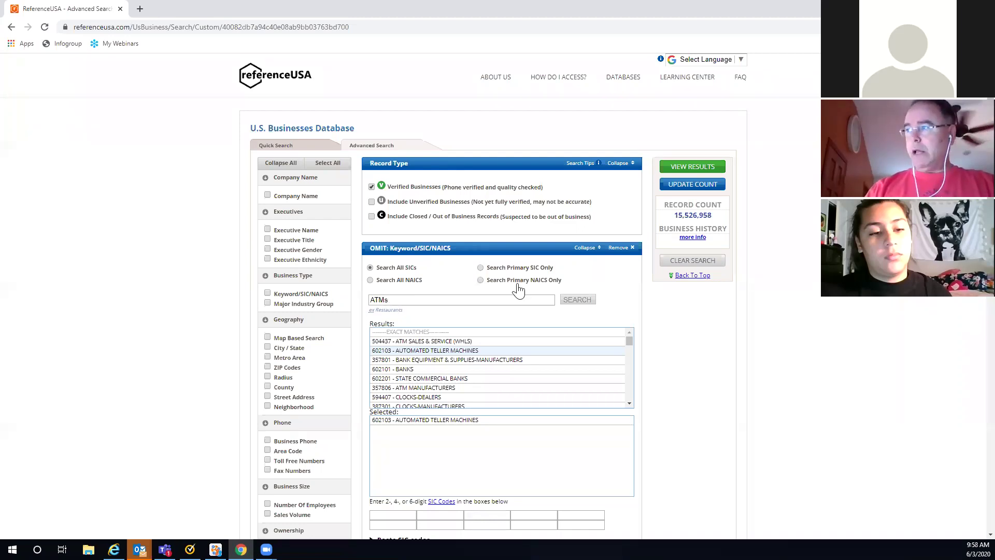
# Step: Remove the Omit Keyword/SIC/NAICS exclusion, leaving only the verified-businesses Record Type criterion
pyautogui.click(620, 248)
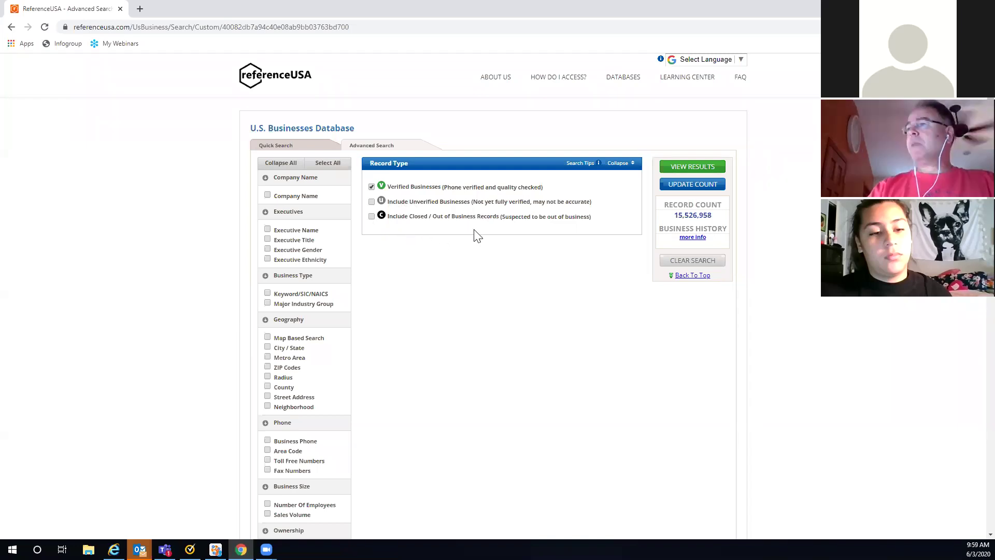
# Step: Add a Keyword/SIC/NAICS criterion for 'Restaurants' and select SIC 581208 - RESTAURANTS
pyautogui.scroll(-1, 478, 236)
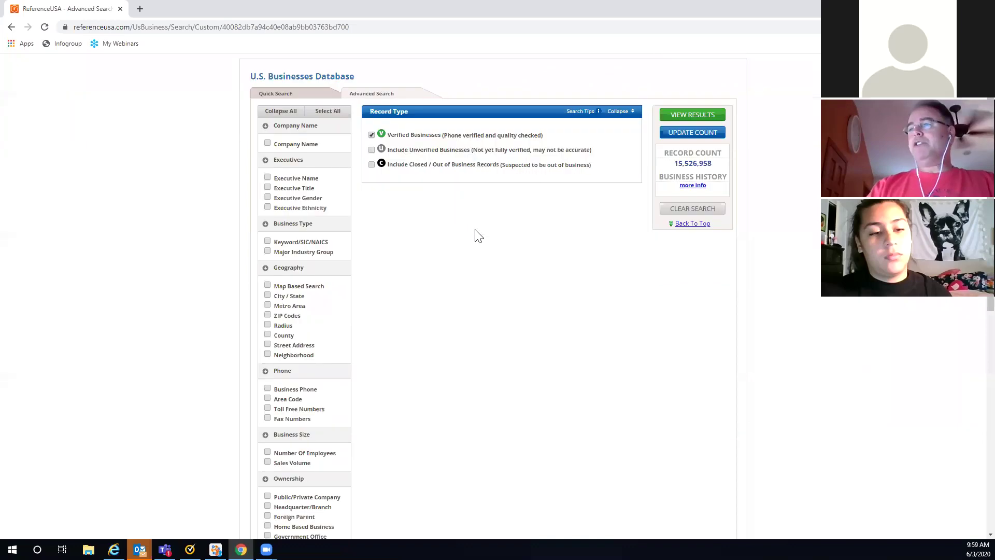
pyautogui.click(267, 241)
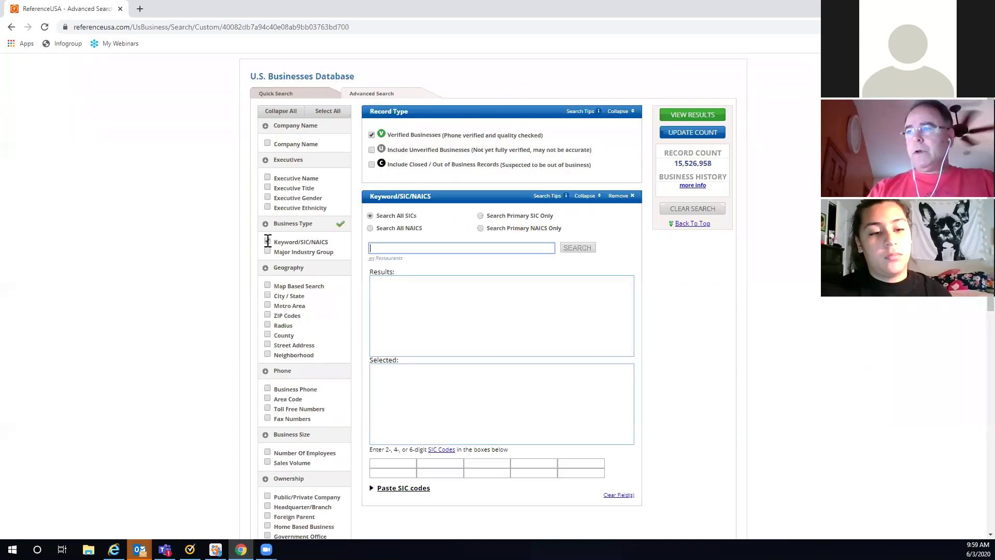
pyautogui.click(382, 250)
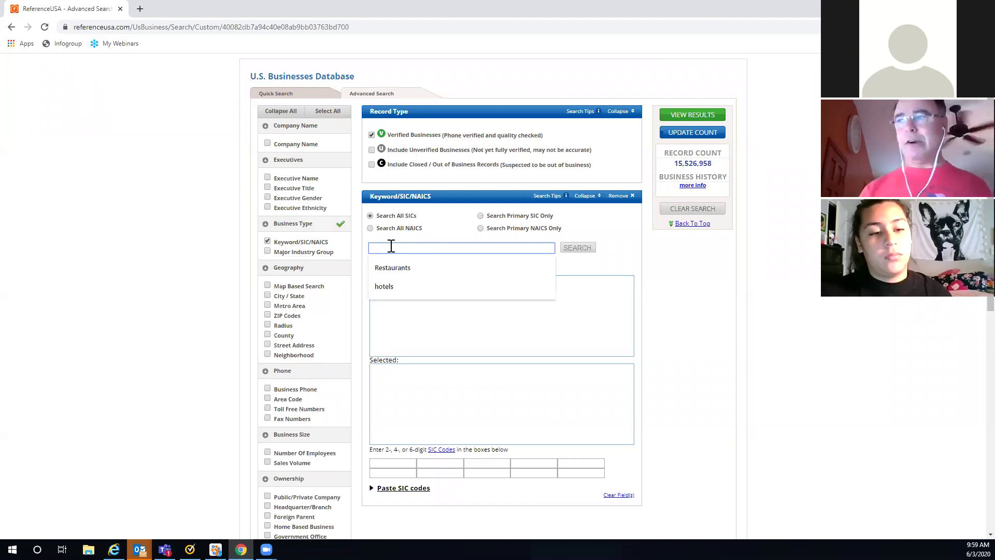
pyautogui.click(393, 268)
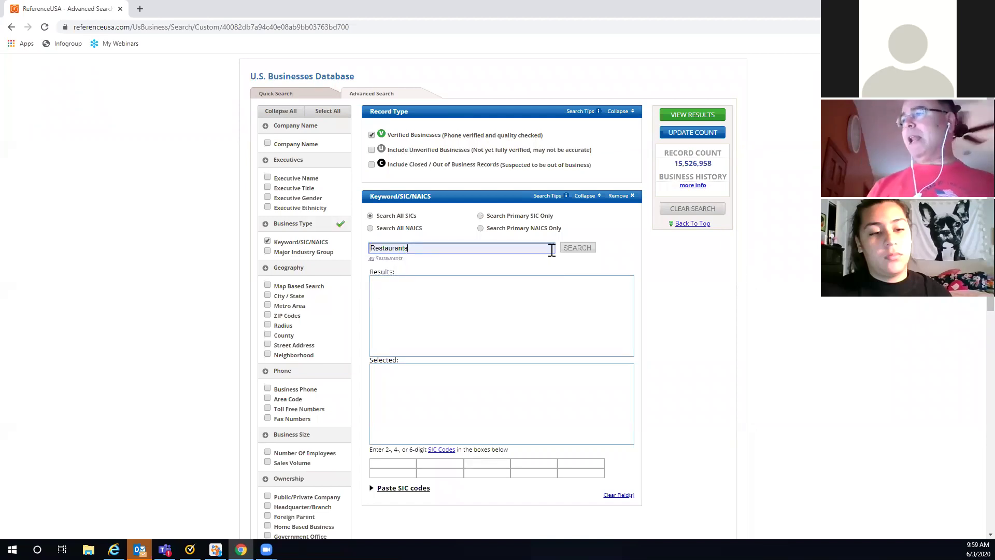
pyautogui.click(579, 252)
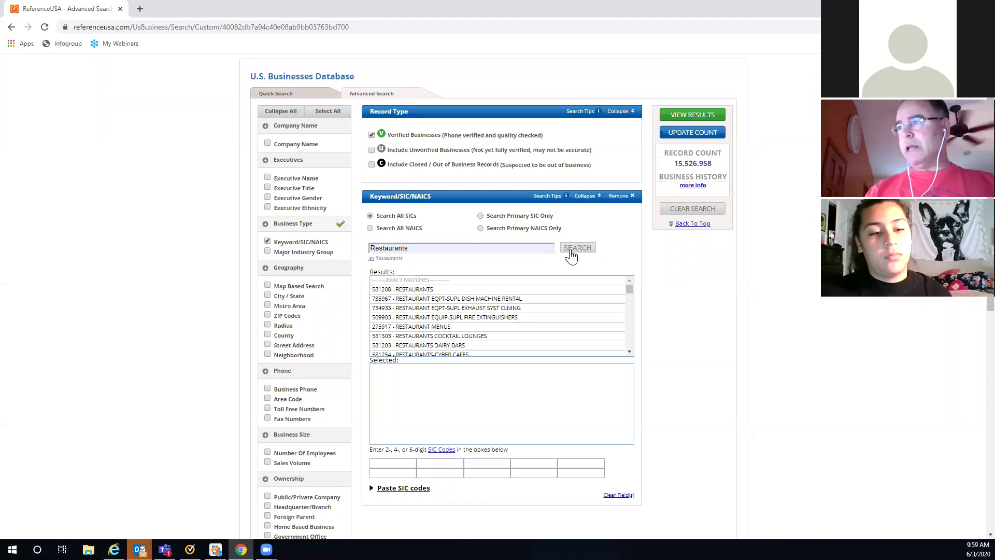
pyautogui.click(409, 290)
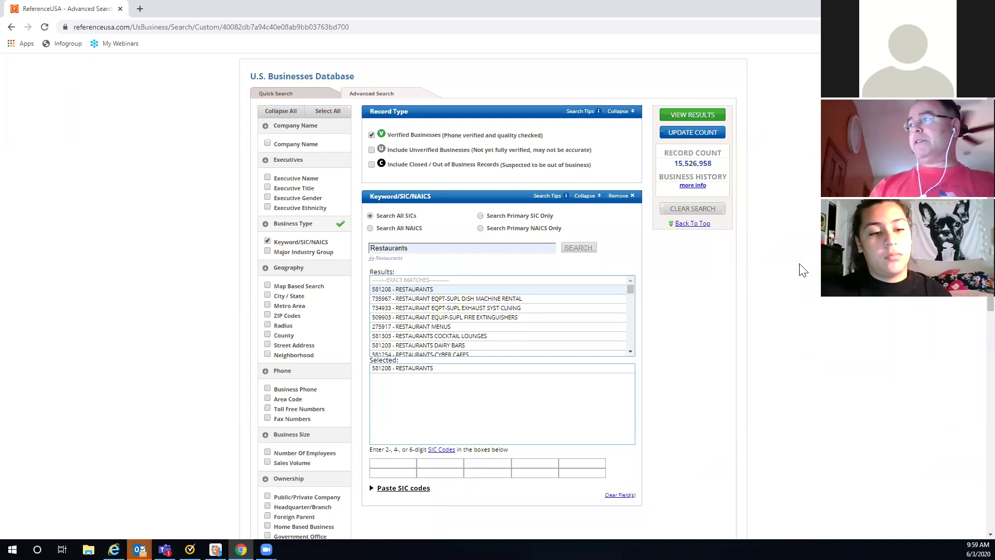
pyautogui.scroll(-2, 809, 270)
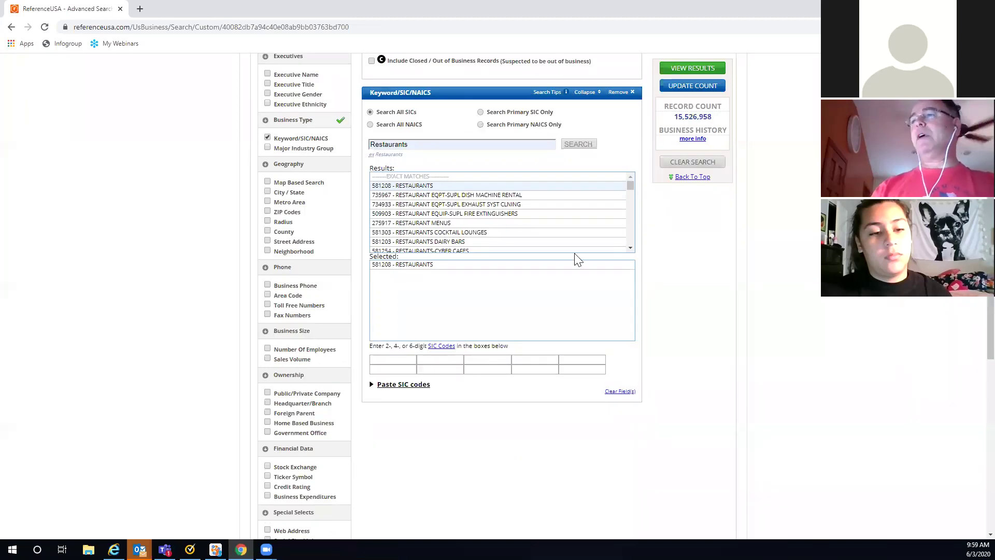
# Step: Add a County criterion for Nebraska, filtering on 'Dou' to select Douglas, NE
pyautogui.click(268, 231)
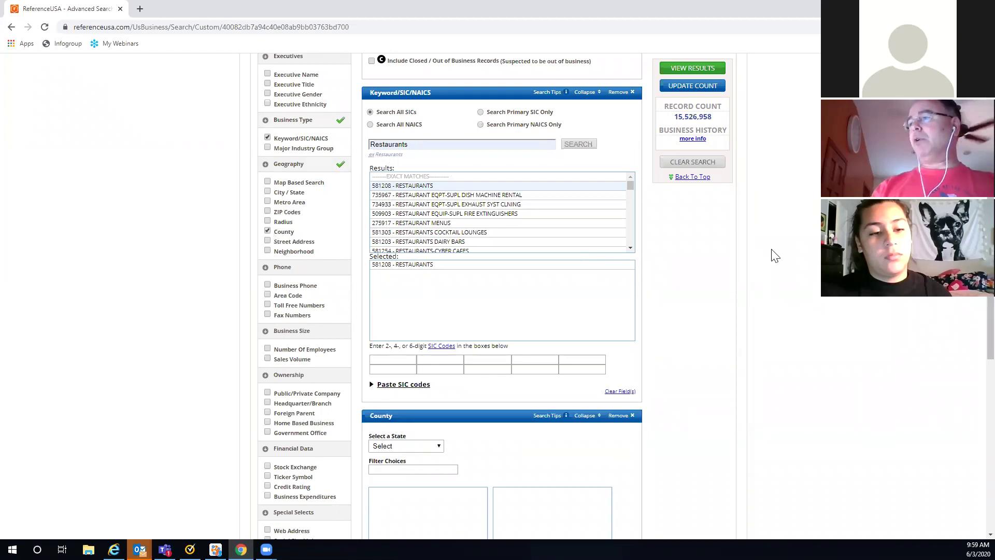
pyautogui.scroll(-2, 774, 254)
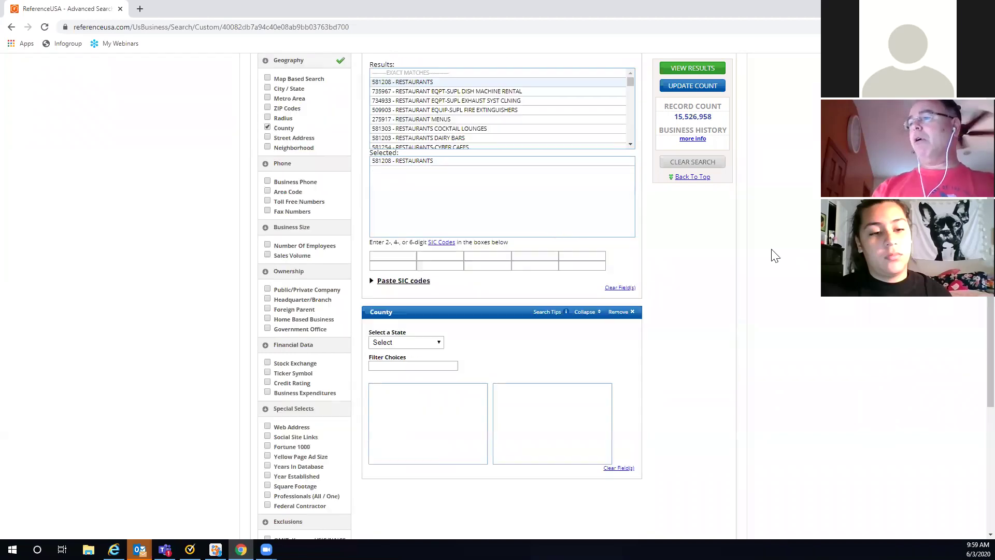
pyautogui.click(441, 343)
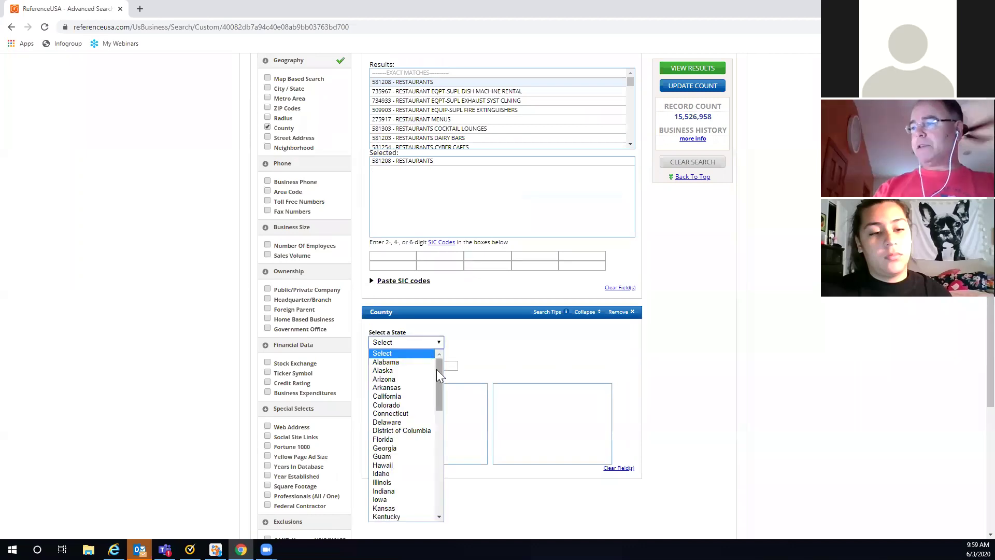
pyautogui.scroll(-1, 438, 401)
pyautogui.scroll(-5, 438, 401)
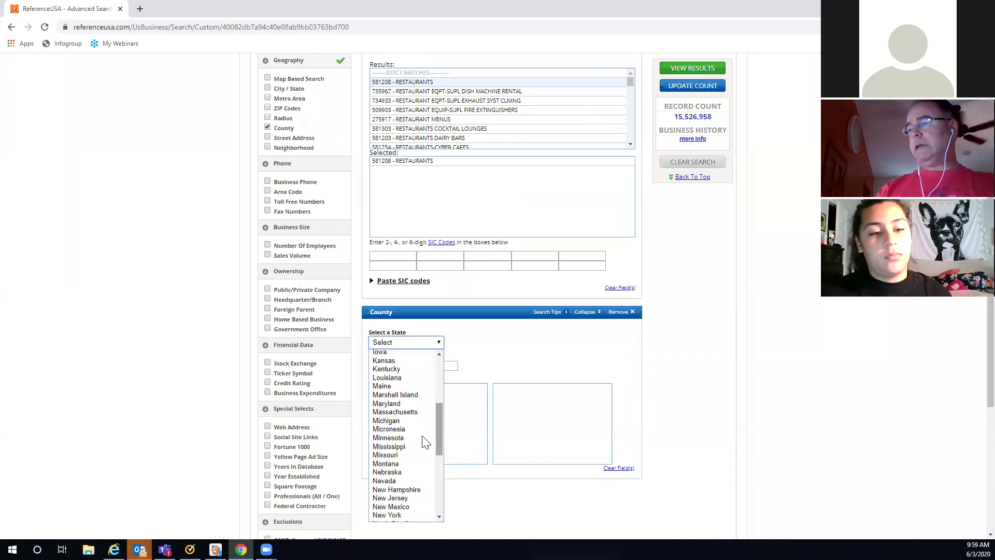
pyautogui.click(403, 473)
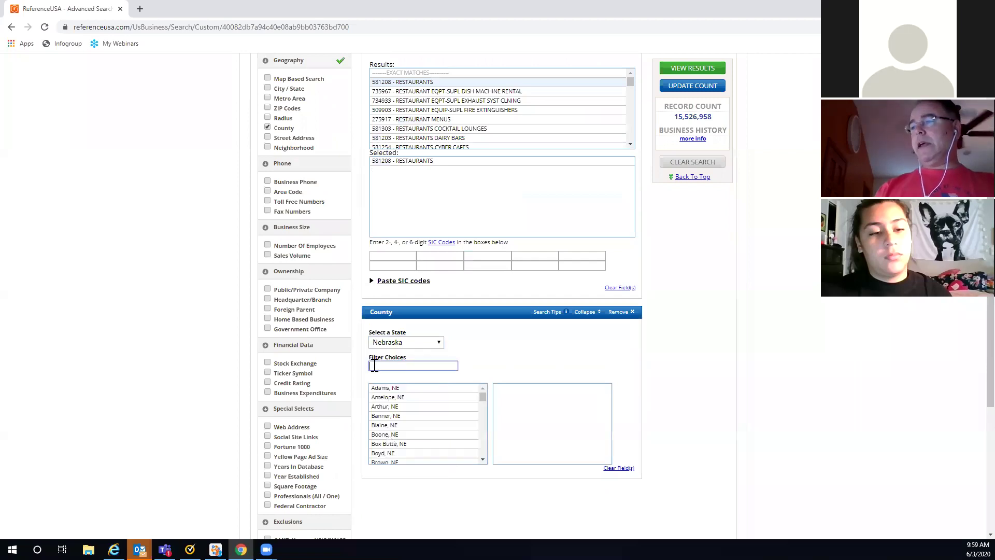
pyautogui.write('Dou')
pyautogui.click(377, 394)
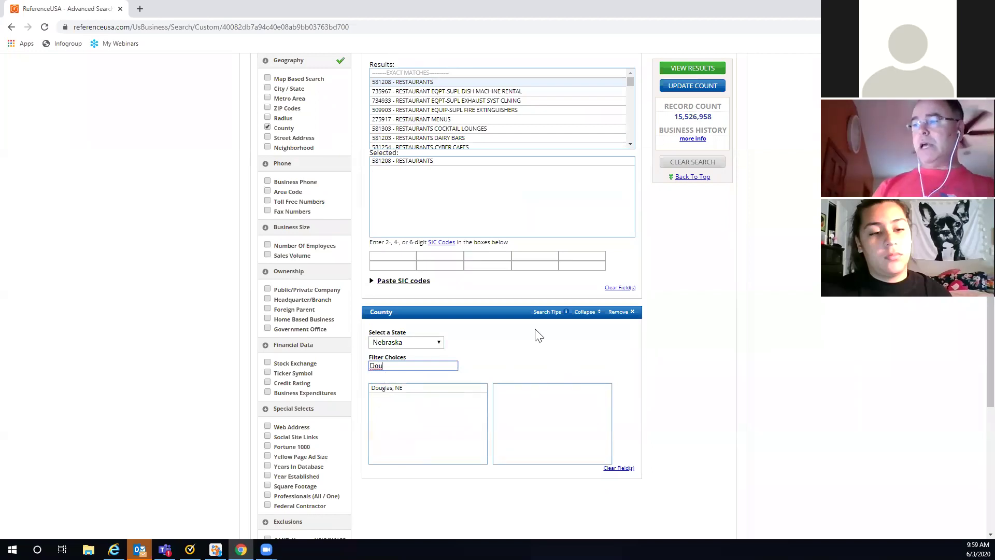
# Step: Update the record count, which drops to 1,207 restaurants
pyautogui.click(687, 92)
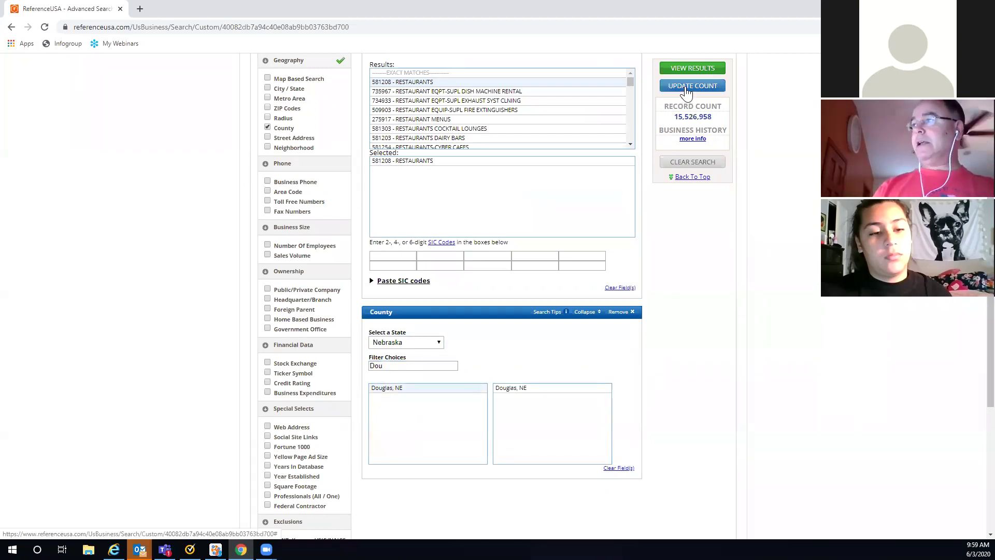
pyautogui.click(686, 88)
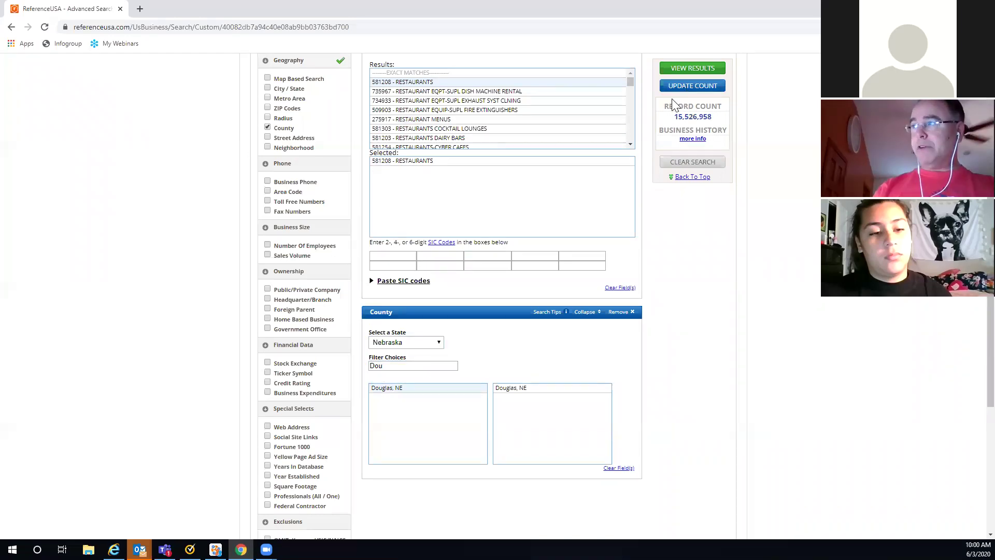
pyautogui.click(695, 89)
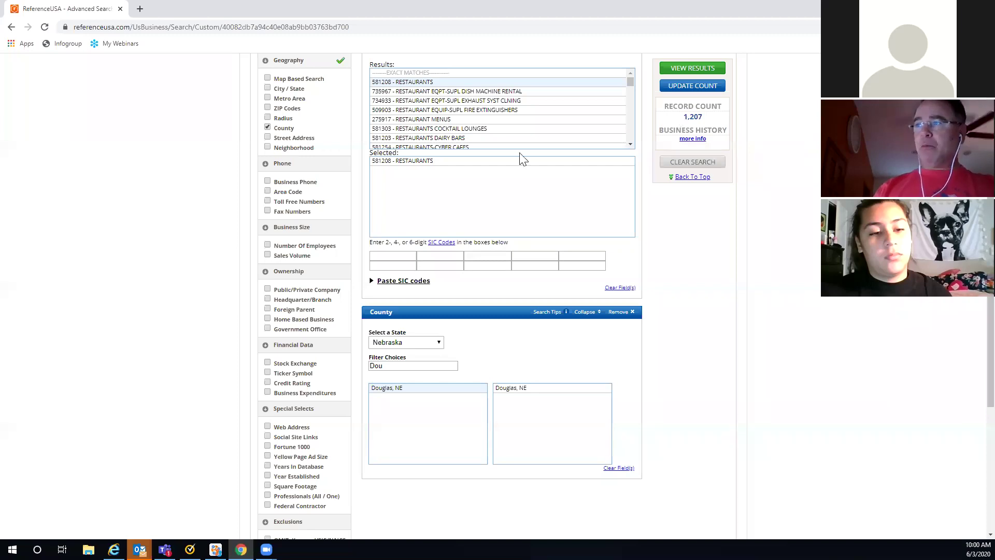
# Step: Switch to Search Primary SIC Only, update the count to 885, and view the results
pyautogui.scroll(3, 523, 159)
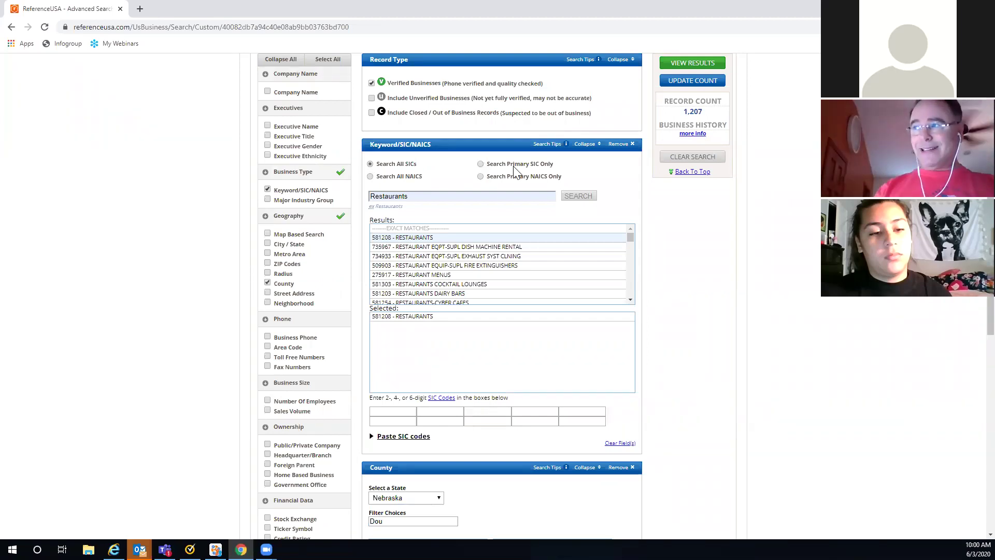
pyautogui.click(482, 164)
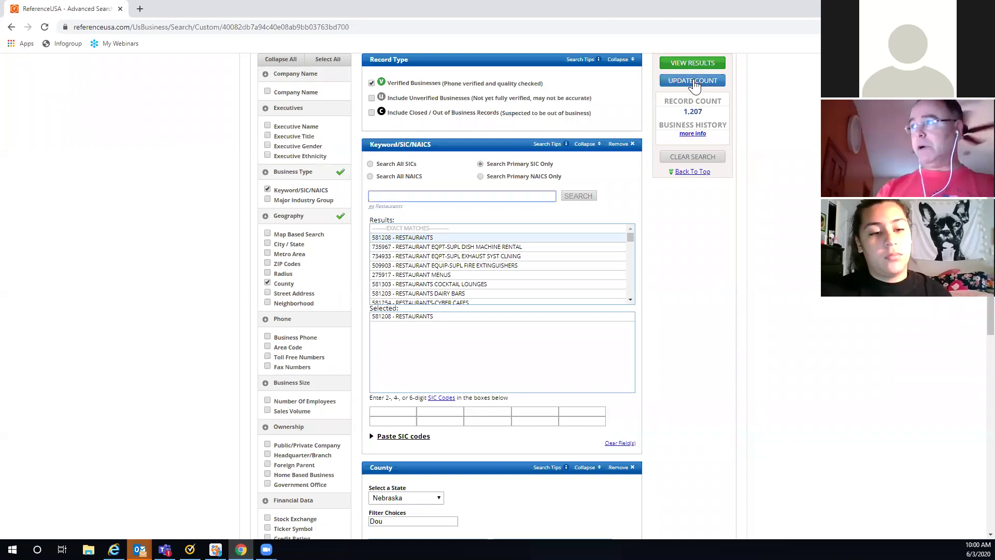
pyautogui.click(694, 80)
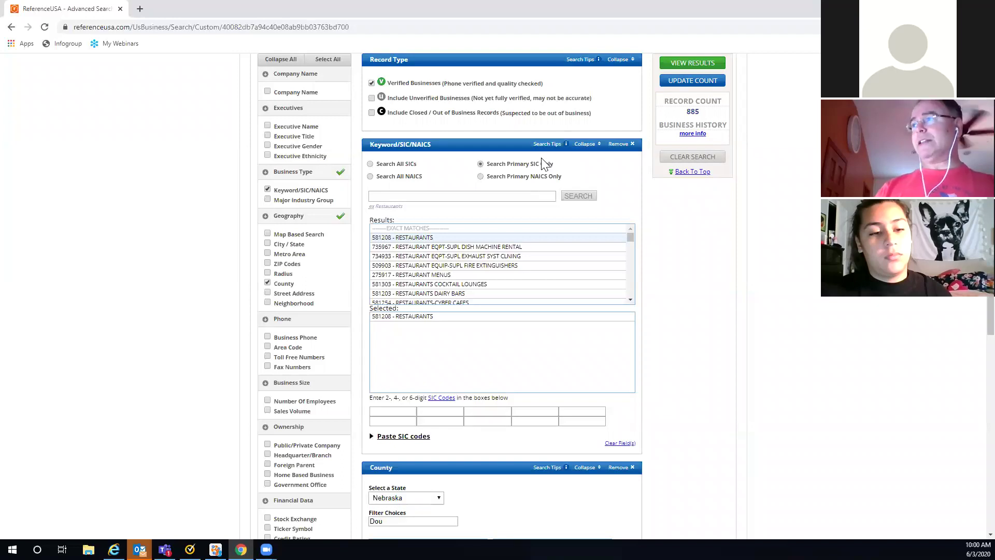
pyautogui.click(691, 63)
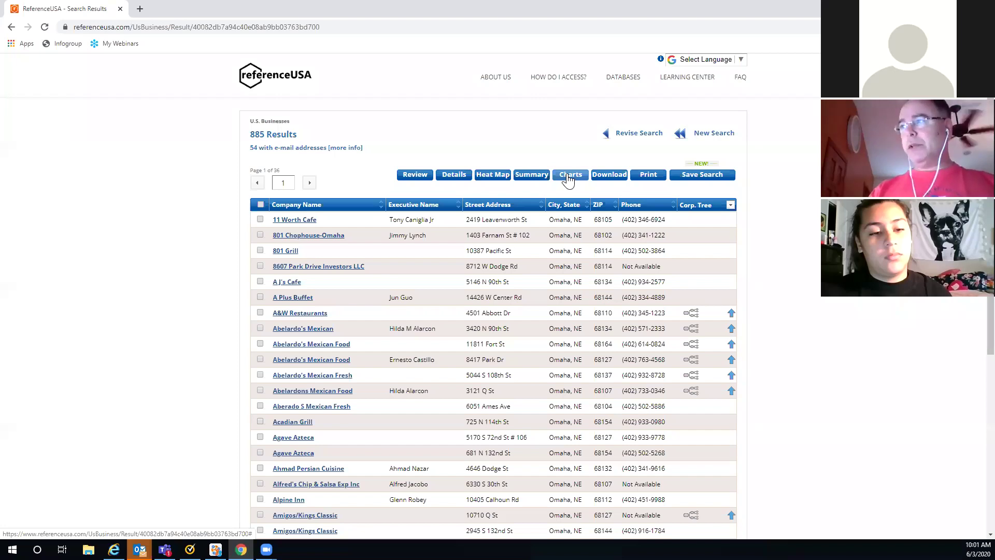
# Step: Open the Charts summary for the 885 restaurant results
pyautogui.click(568, 175)
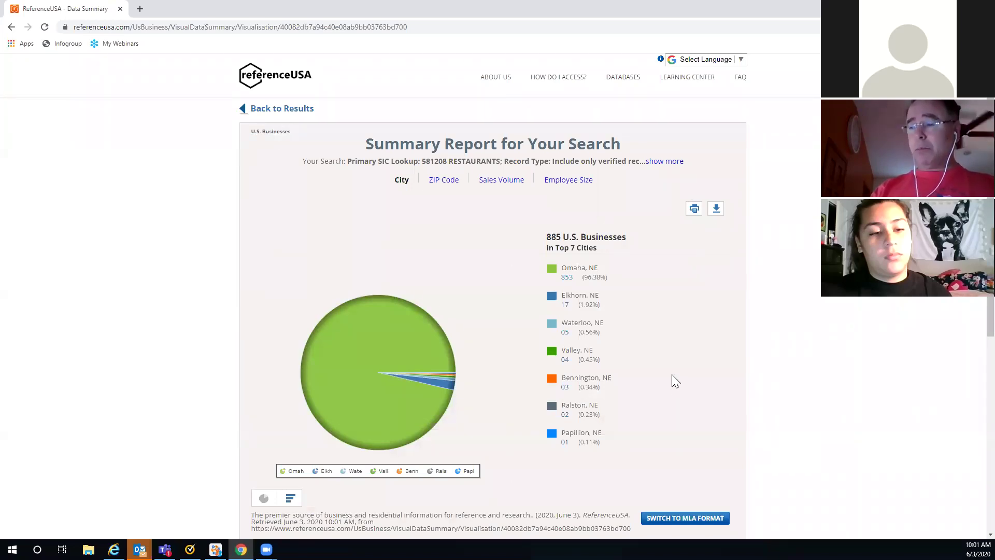
# Step: Review the City pie chart and Full Report, then switch the summary to Employee Size
pyautogui.scroll(-6, 725, 376)
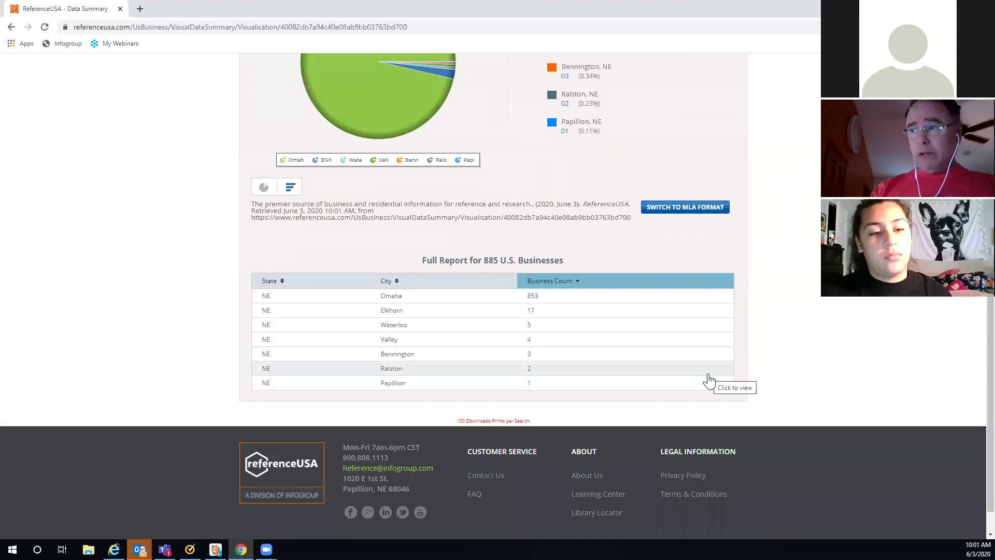
pyautogui.scroll(5, 739, 359)
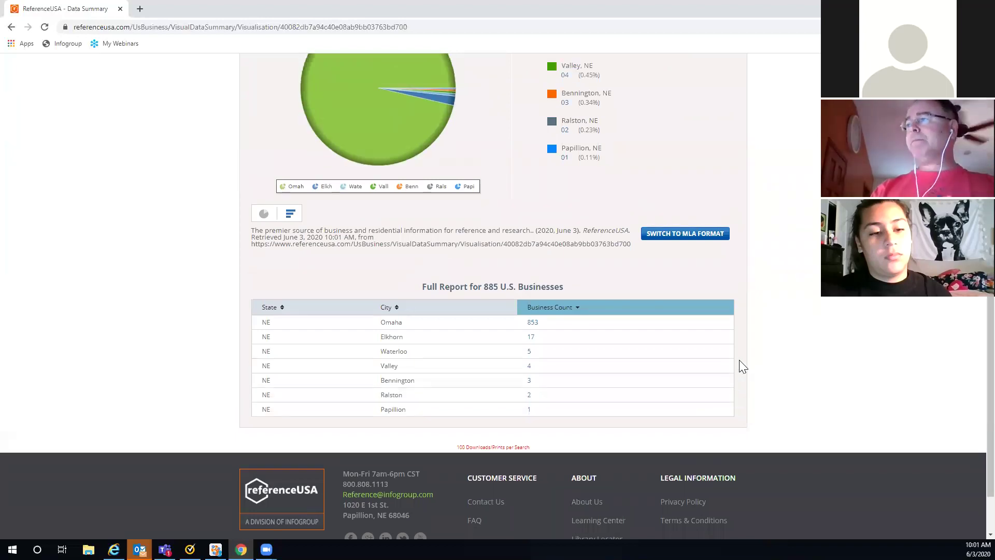
pyautogui.scroll(1, 596, 208)
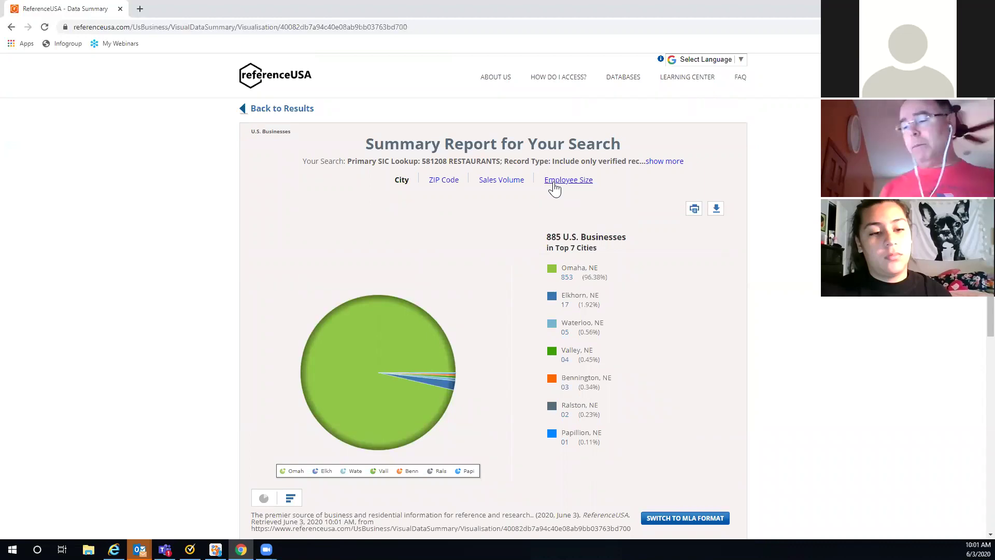
pyautogui.click(558, 183)
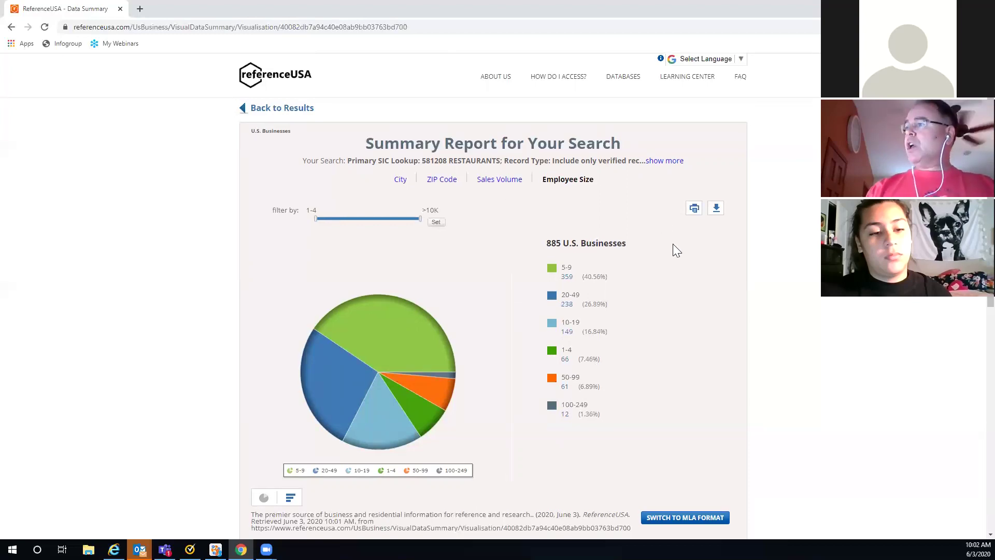
# Step: Review the Employee Size Top 5 and Full Report tables, then go back to the results list
pyautogui.scroll(-6, 673, 243)
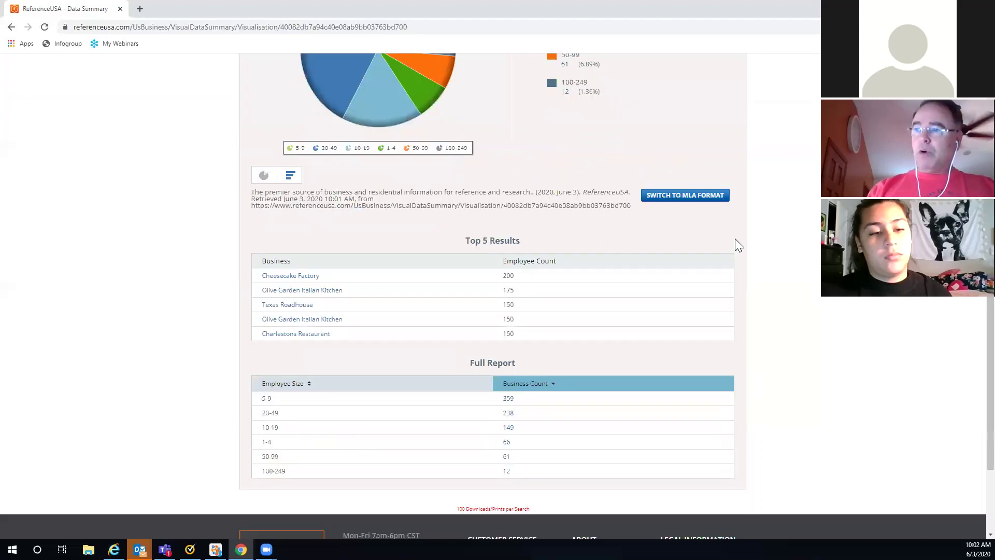
pyautogui.scroll(-2, 736, 245)
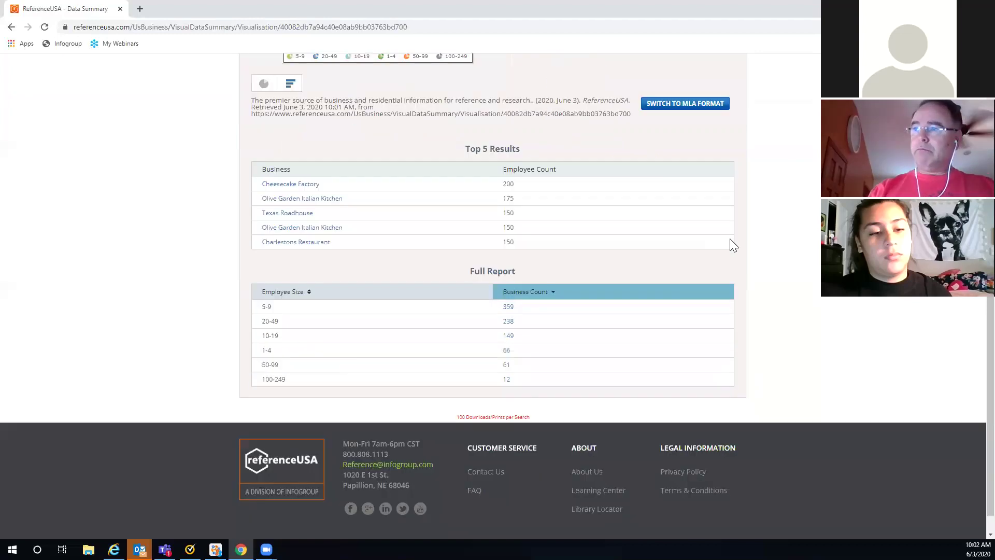
pyautogui.scroll(3, 731, 241)
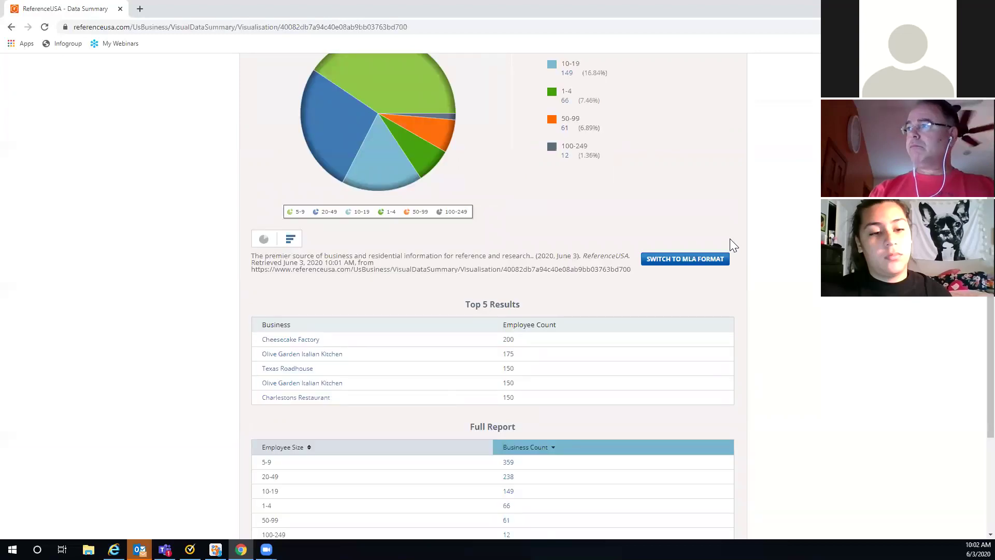
pyautogui.scroll(3, 730, 241)
pyautogui.scroll(2, 674, 176)
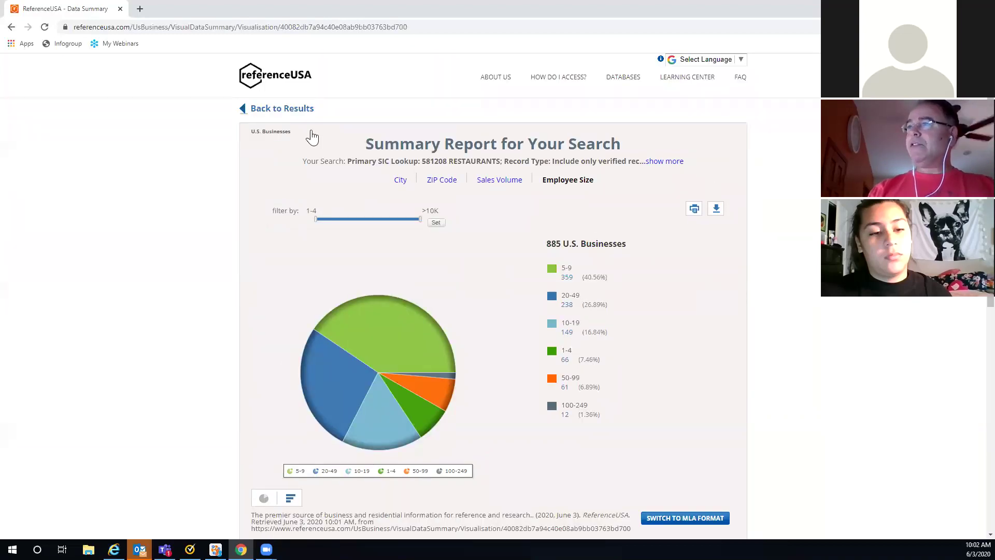
pyautogui.click(300, 114)
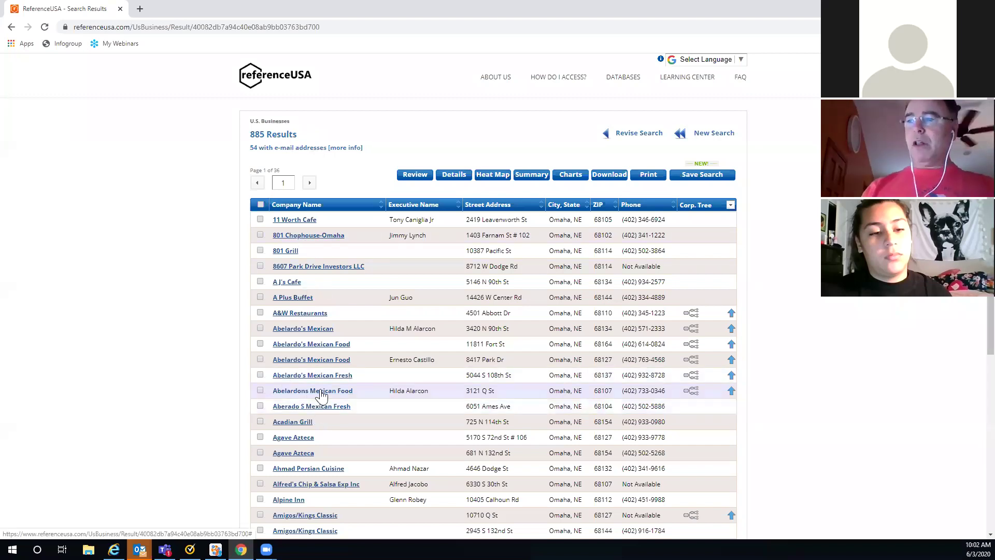
# Step: Open the Heat Map view for the 885 restaurant results
pyautogui.click(483, 177)
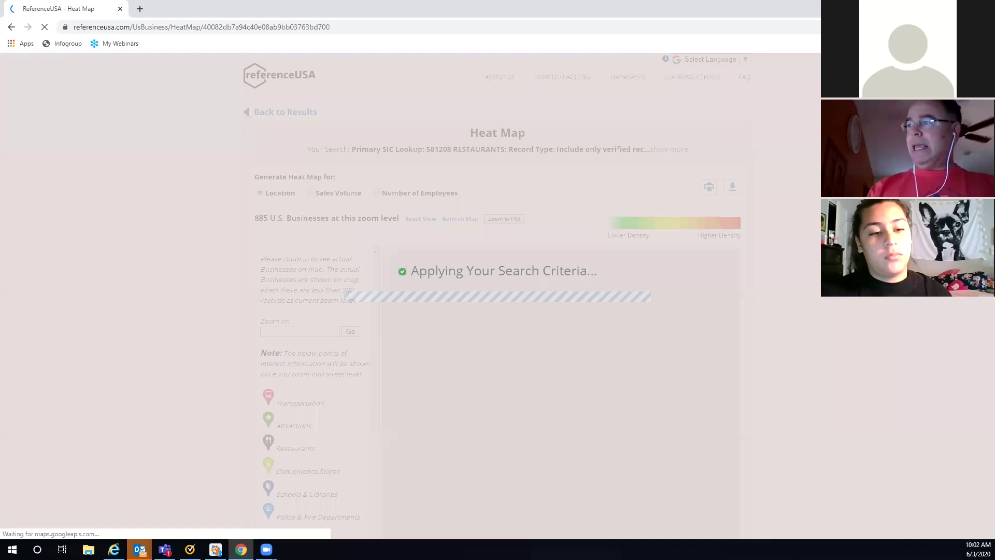
# Step: Scroll down to the Omaha heat map and Top 50 ZIP code tallies
pyautogui.scroll(-3, 795, 294)
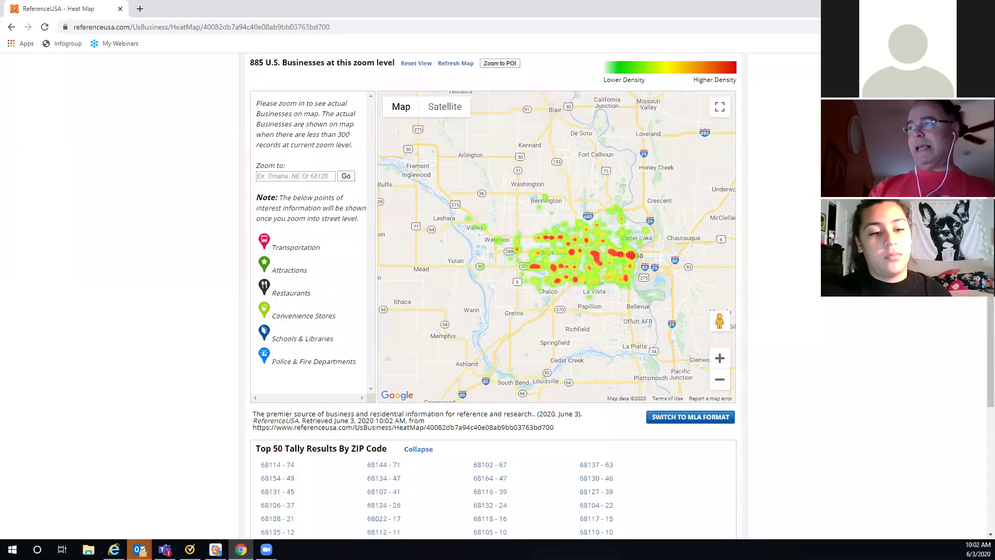
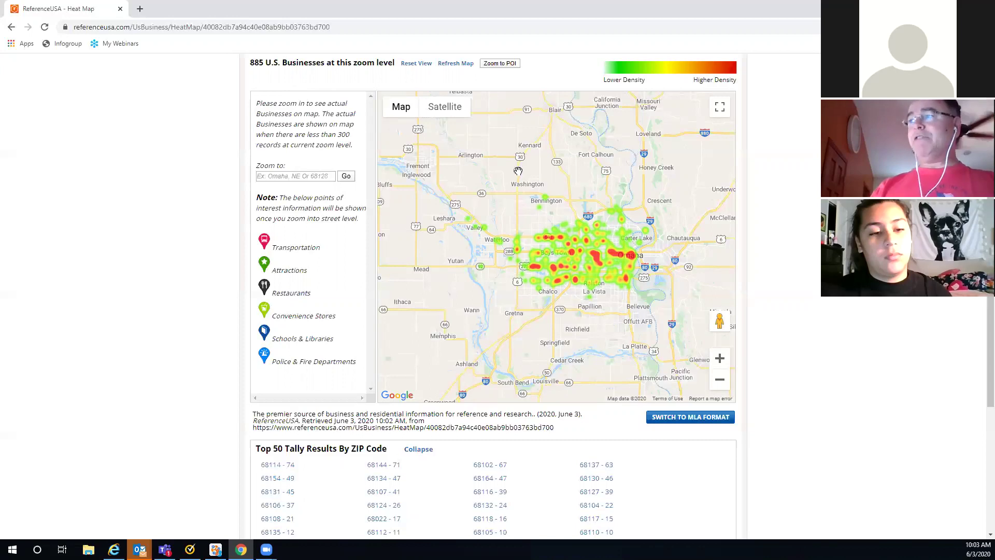
# Step: Zoom the heat map three levels into west Omaha until 206 businesses show as pins
pyautogui.click(720, 358)
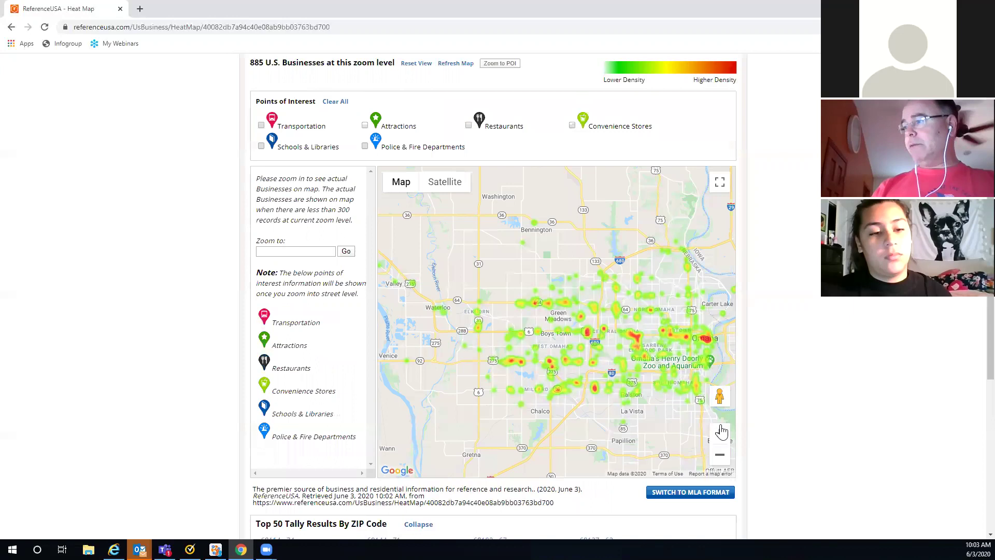
pyautogui.click(721, 432)
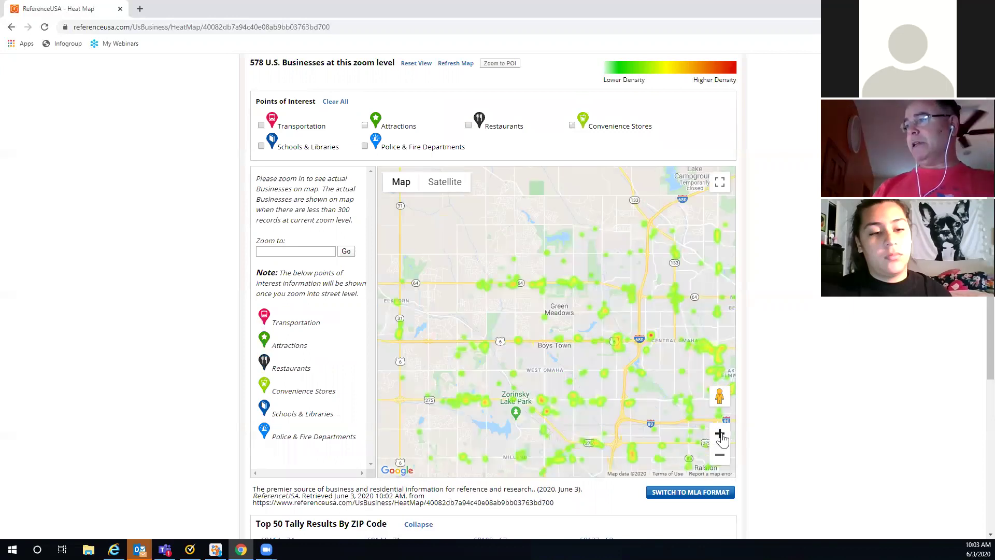
pyautogui.click(721, 434)
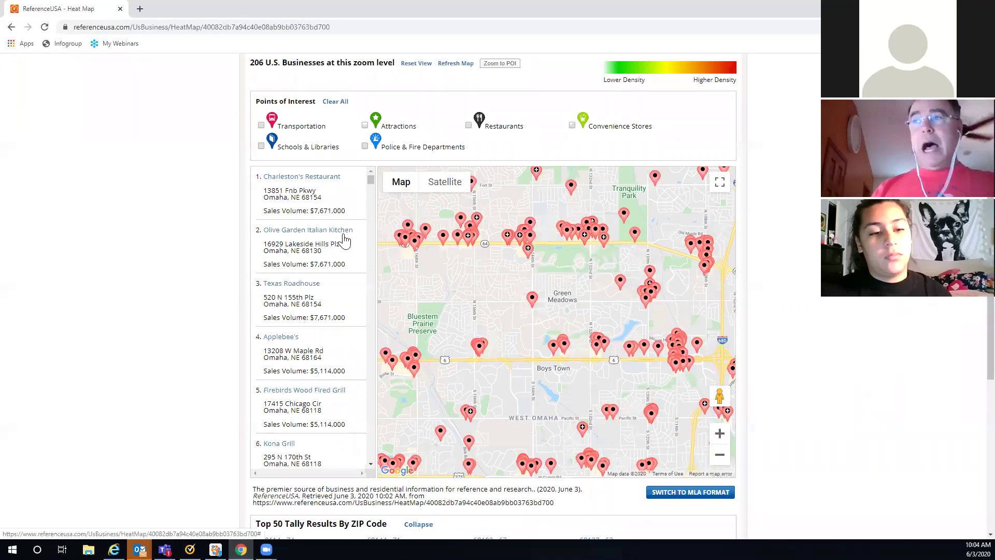
# Step: Look up Olive Garden and two restaurants sharing a map pin, then scroll to the Top 50 ZIP tally
pyautogui.click(294, 234)
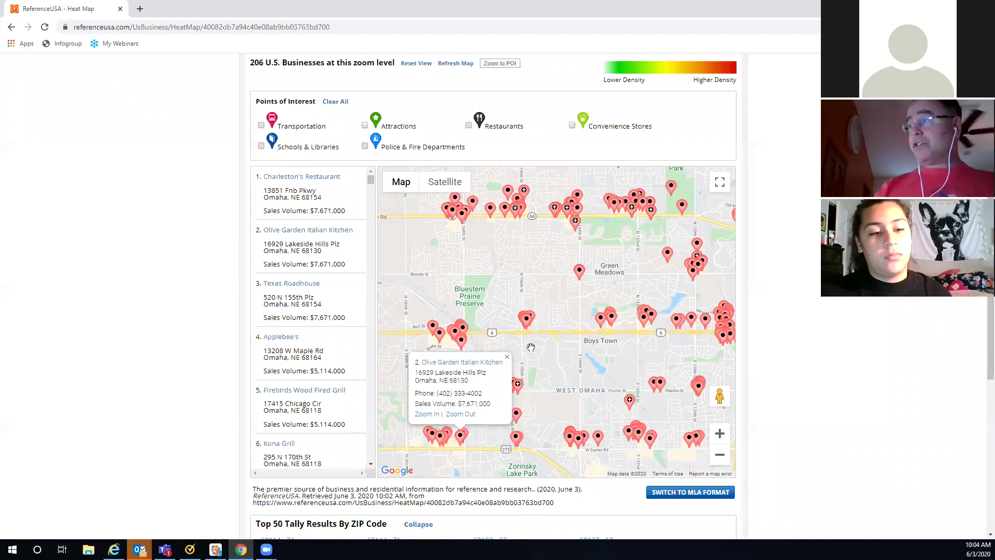
pyautogui.click(515, 210)
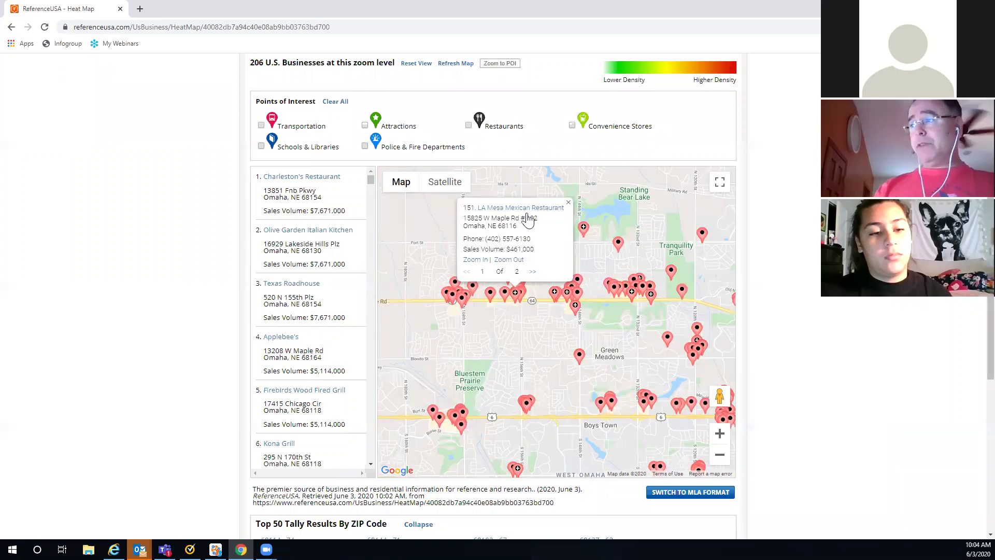
pyautogui.click(533, 272)
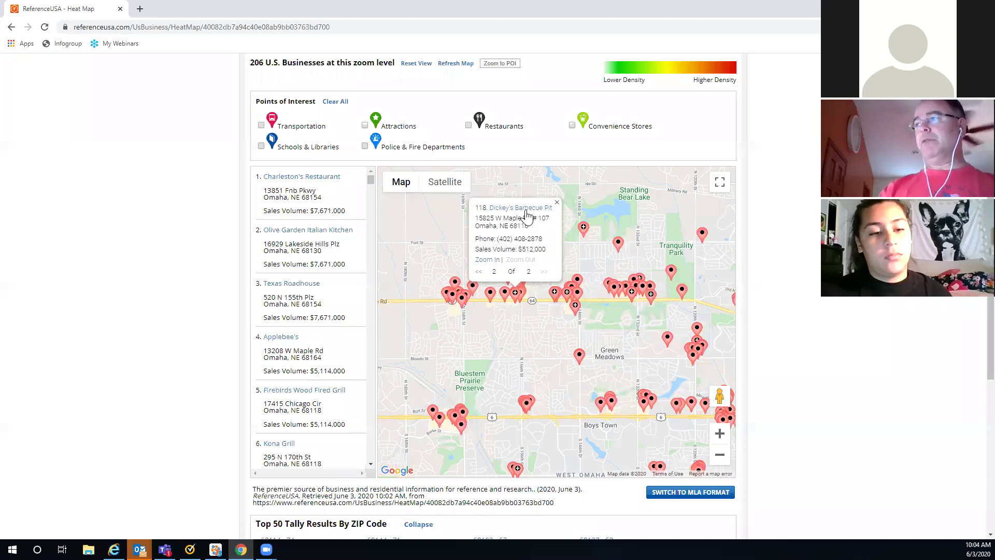
pyautogui.click(557, 206)
pyautogui.scroll(-4, 804, 215)
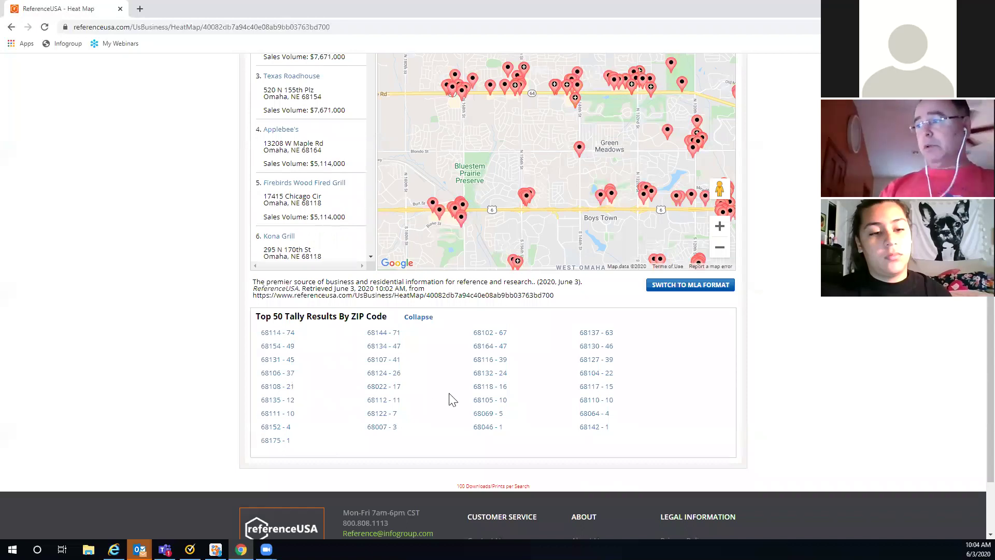
# Step: Scroll back to the top of the heat map and return to the 885 restaurant results
pyautogui.scroll(7, 829, 358)
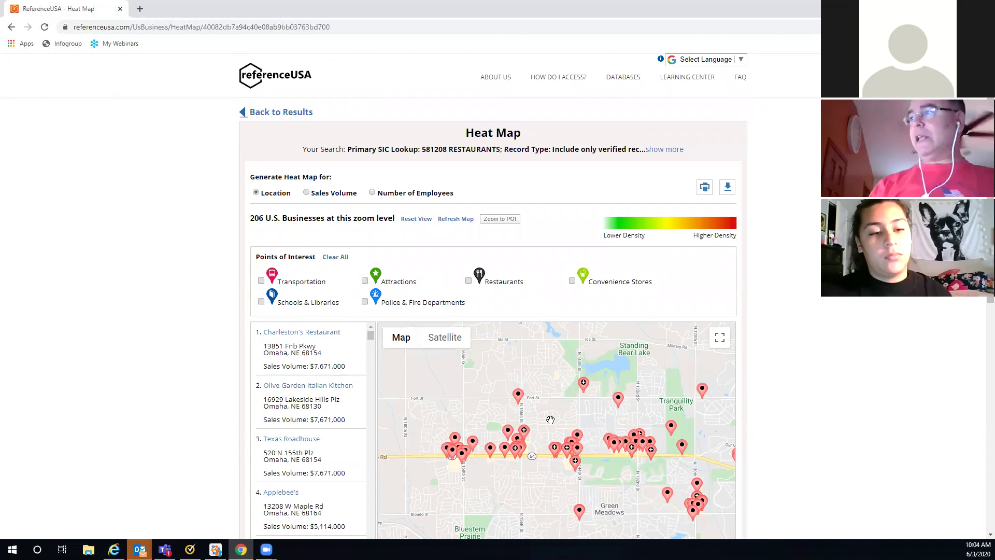
pyautogui.click(285, 115)
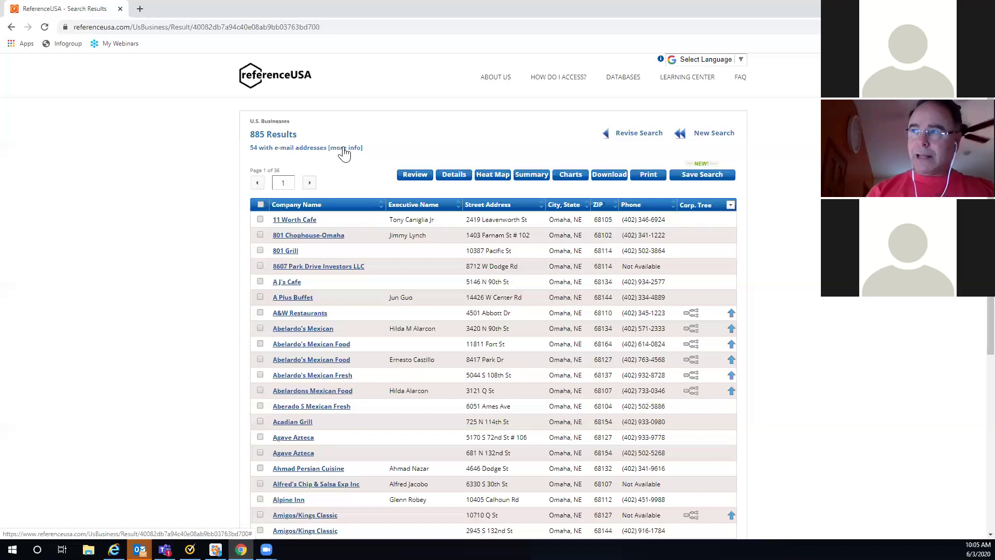
pyautogui.click(344, 153)
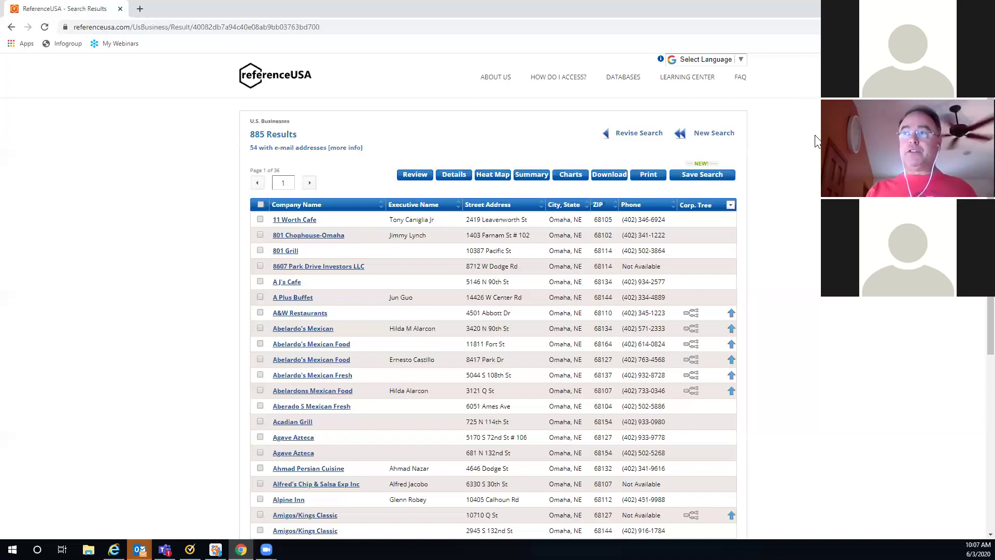
# Step: Add Pottawattamie, IA as a county alongside Douglas, NE and update the count to 1,012
pyautogui.click(623, 134)
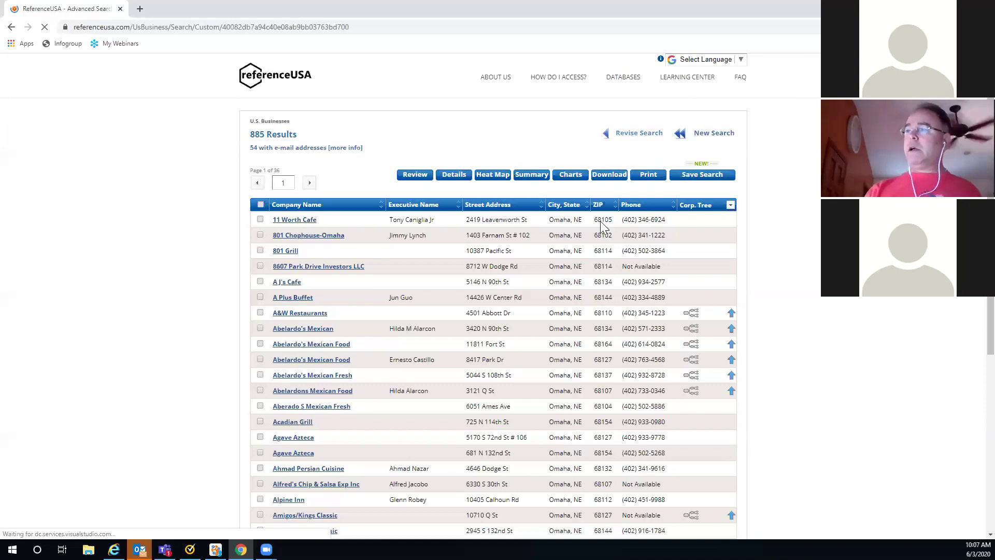
pyautogui.scroll(-7, 603, 227)
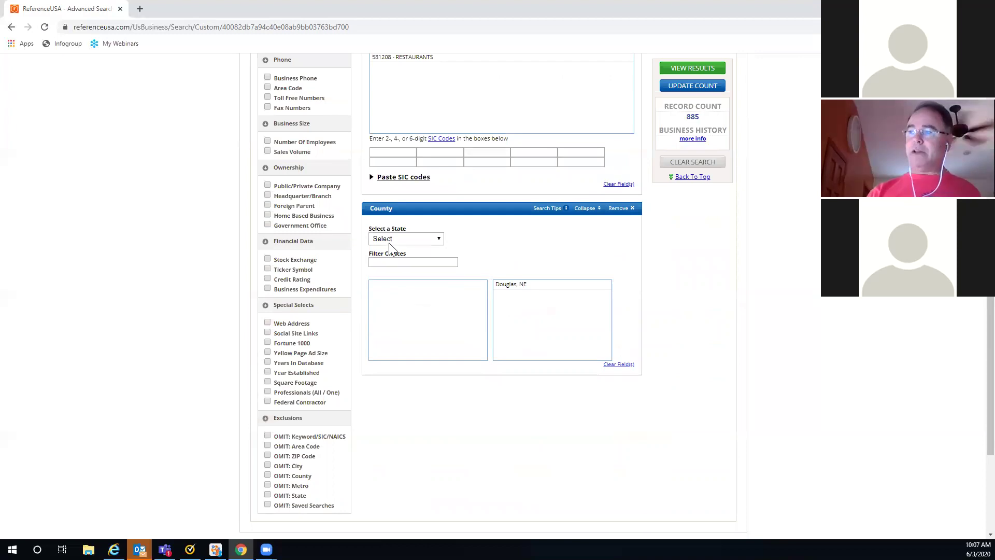
pyautogui.click(440, 239)
pyautogui.scroll(-1, 441, 278)
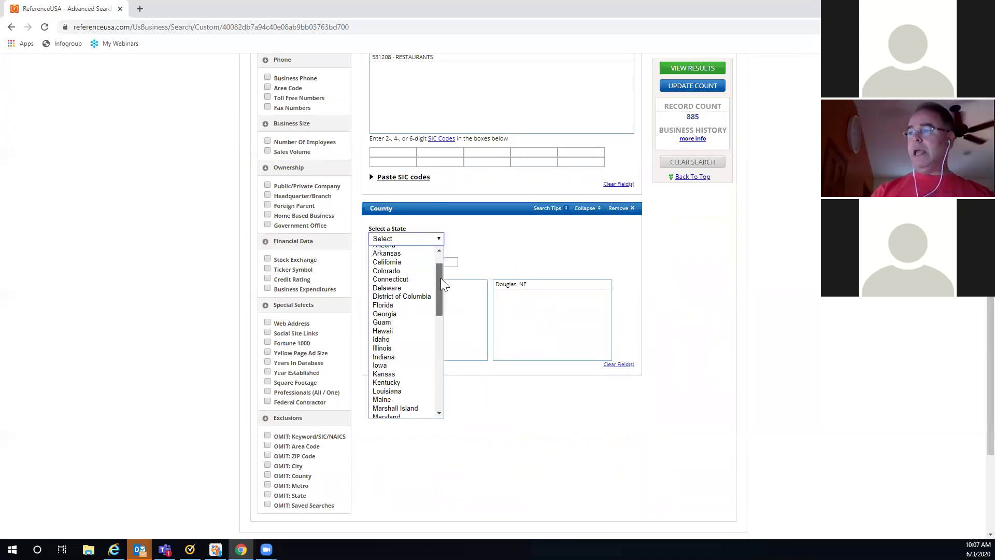
pyautogui.click(394, 364)
pyautogui.click(378, 263)
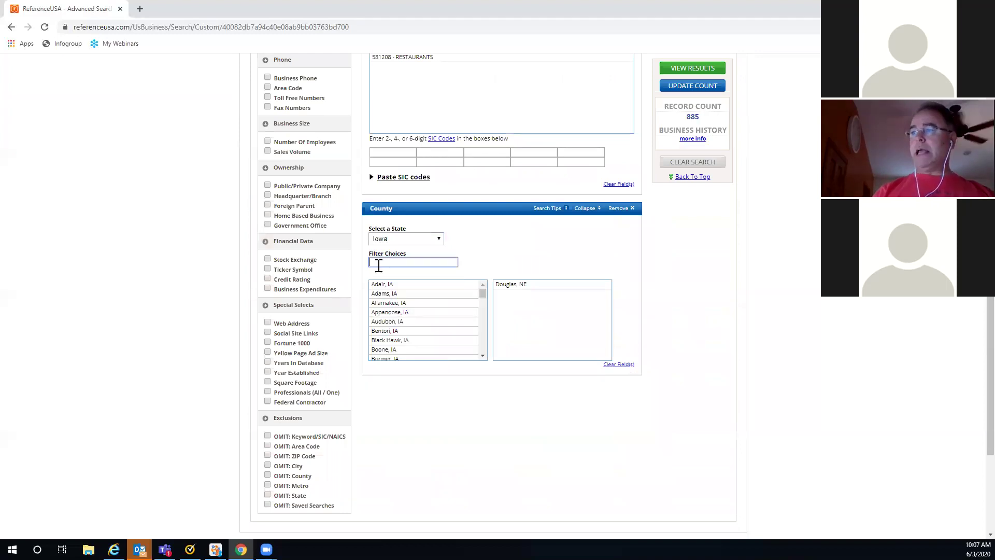
pyautogui.click(379, 263)
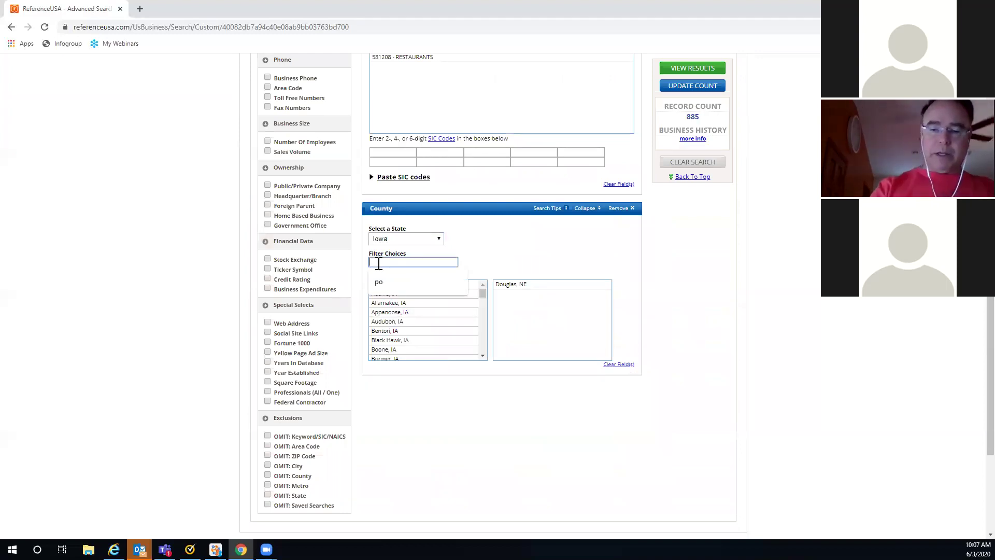
pyautogui.write('po')
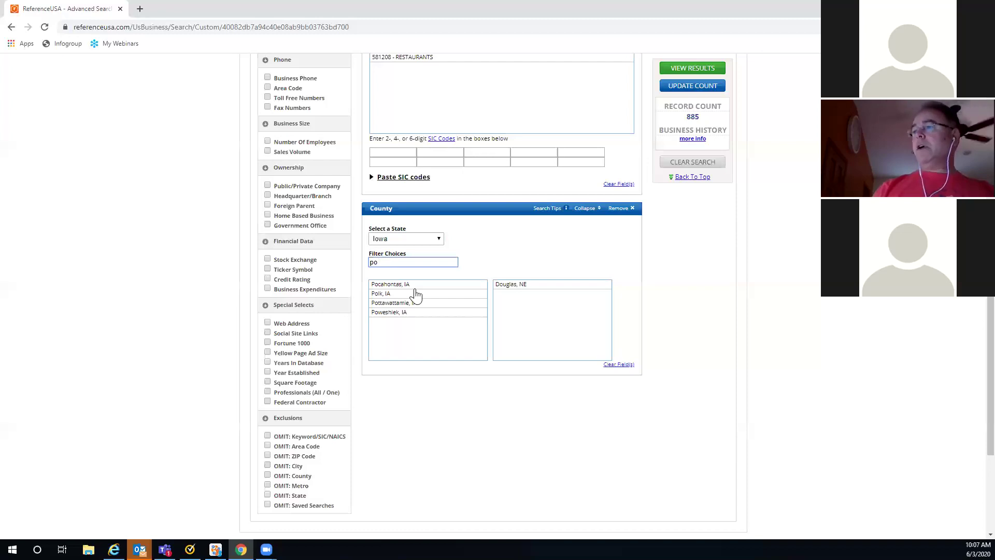
pyautogui.click(391, 303)
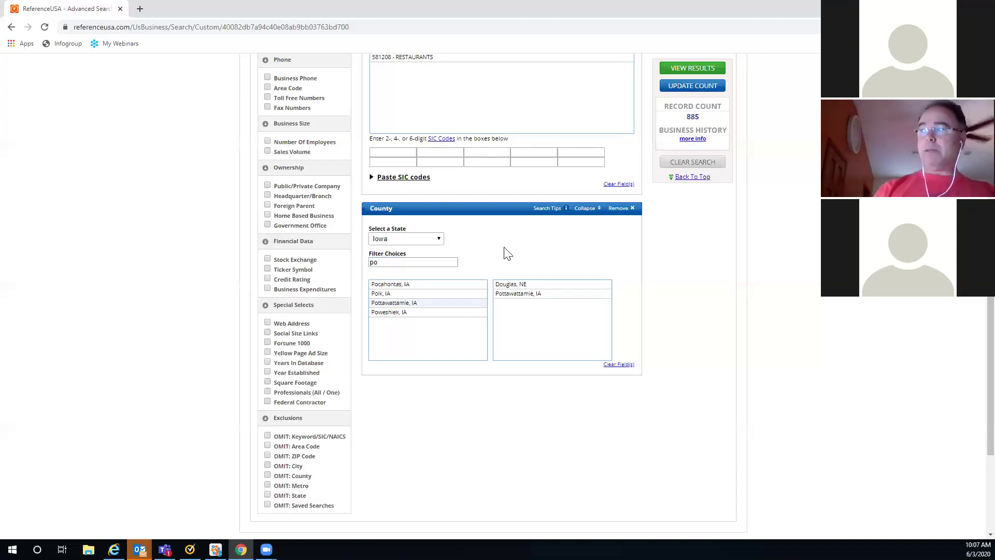
pyautogui.click(695, 87)
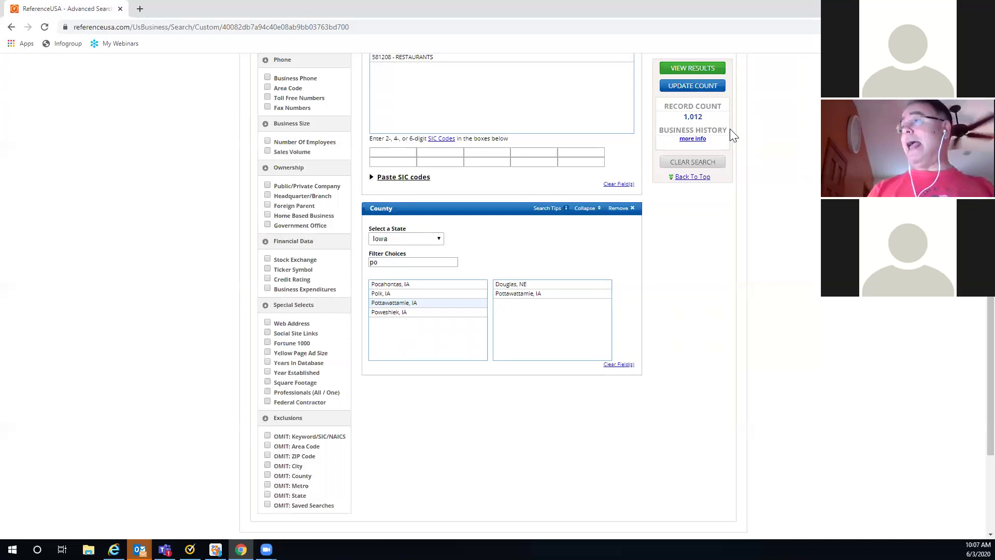
pyautogui.scroll(3, 642, 151)
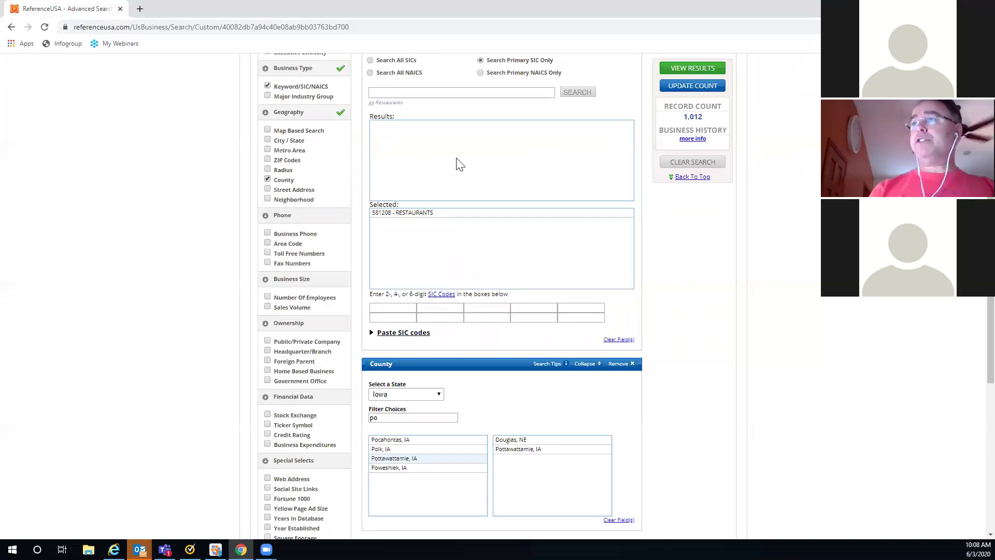
# Step: Add Sioux City, IA as a City / State criterion and update the record count
pyautogui.click(268, 140)
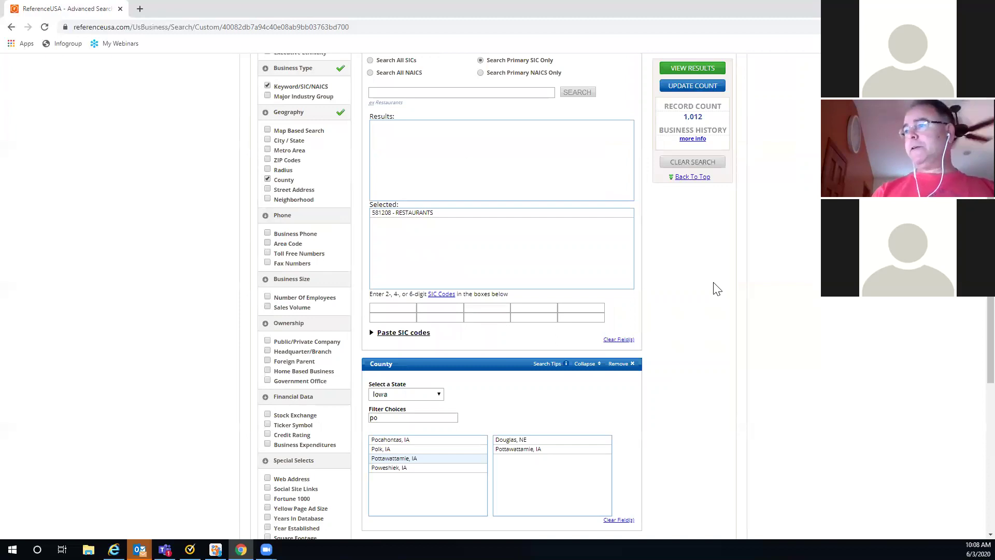
pyautogui.scroll(-2, 715, 287)
pyautogui.scroll(-1, 678, 287)
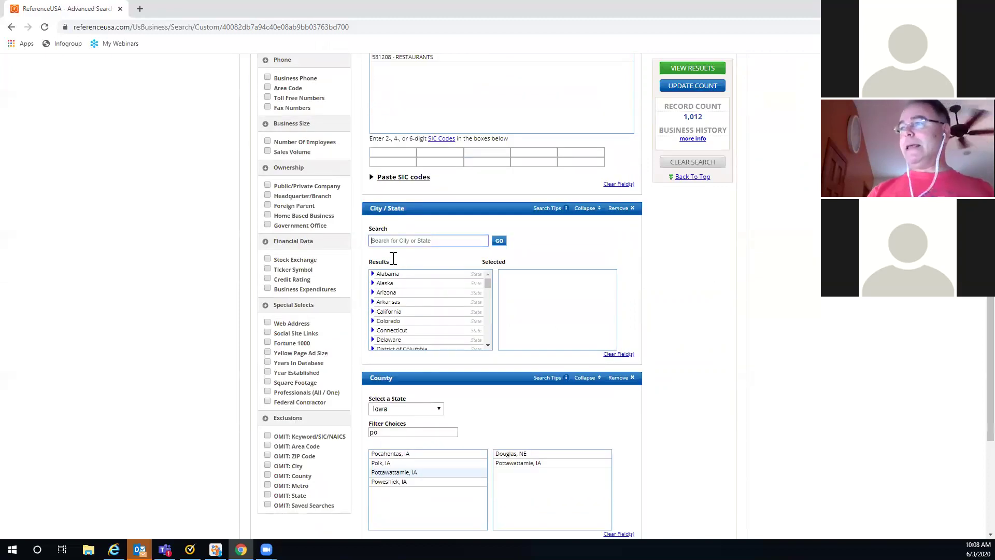
pyautogui.click(378, 241)
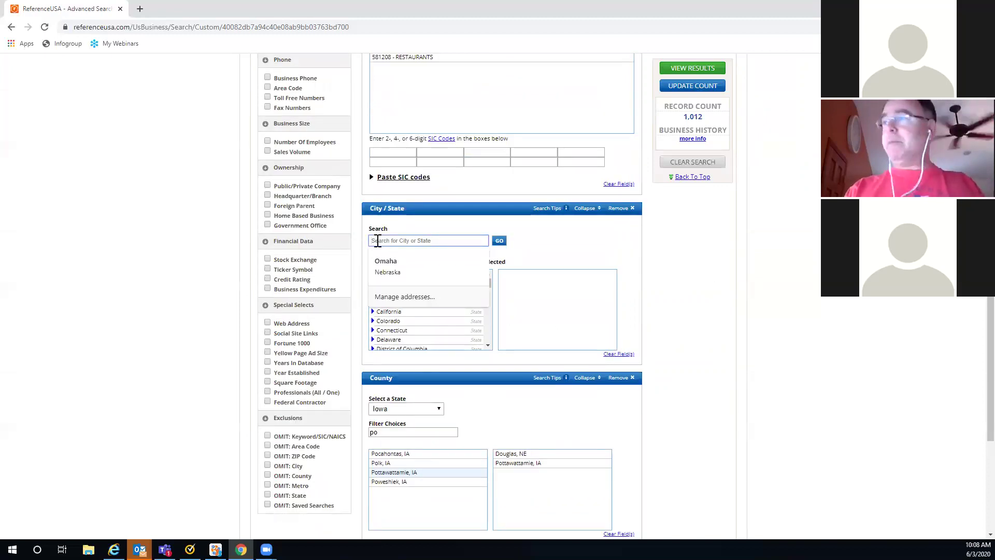
pyautogui.write('Siou')
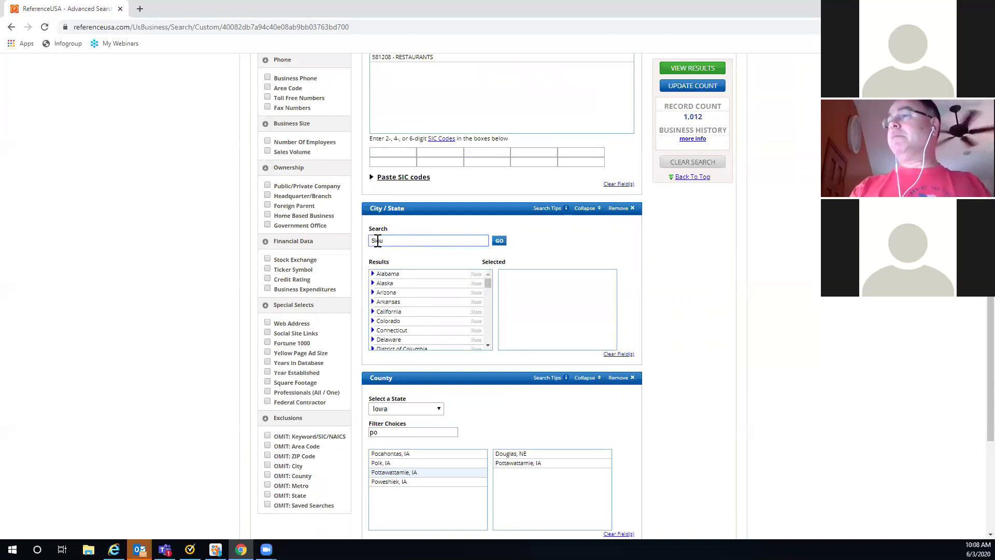
pyautogui.write('x City')
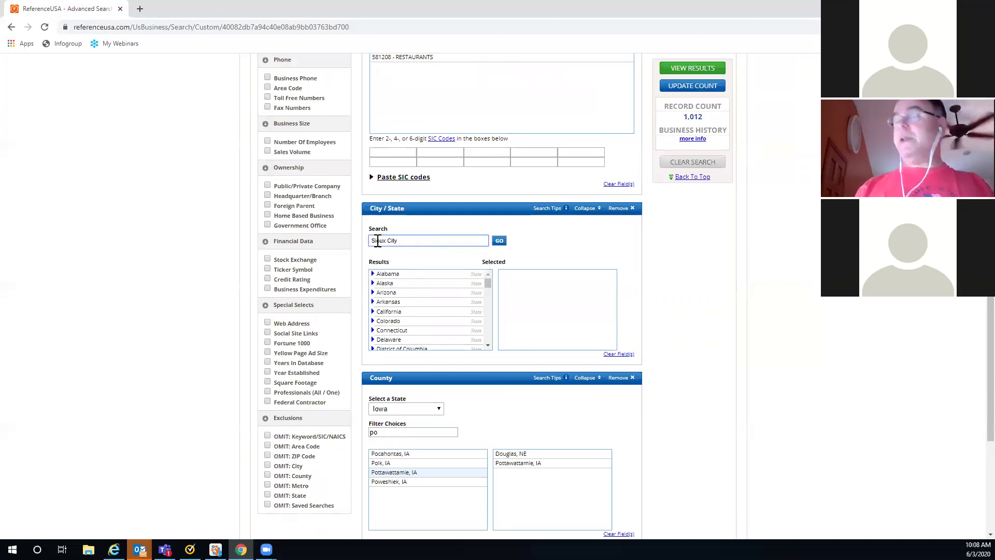
pyautogui.click(499, 242)
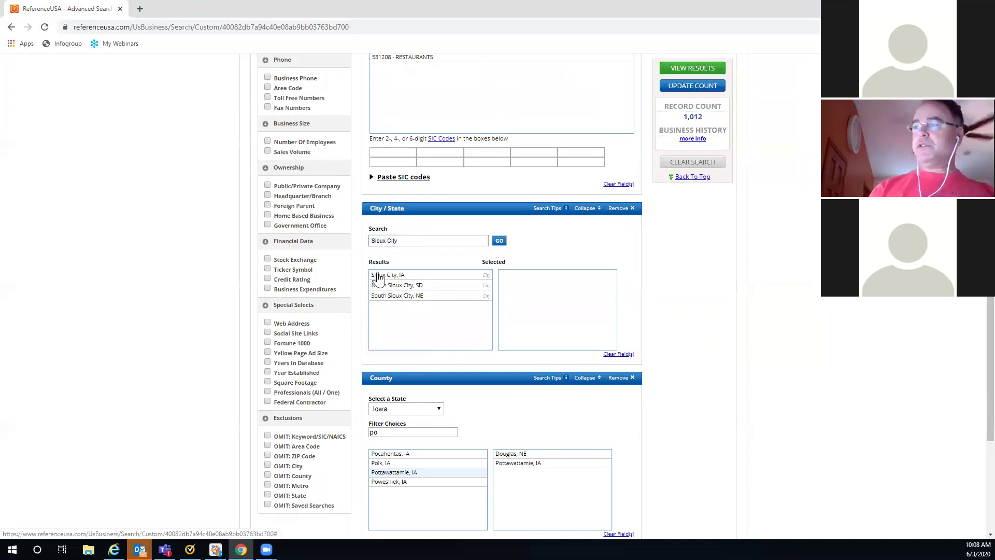
pyautogui.doubleClick(404, 277)
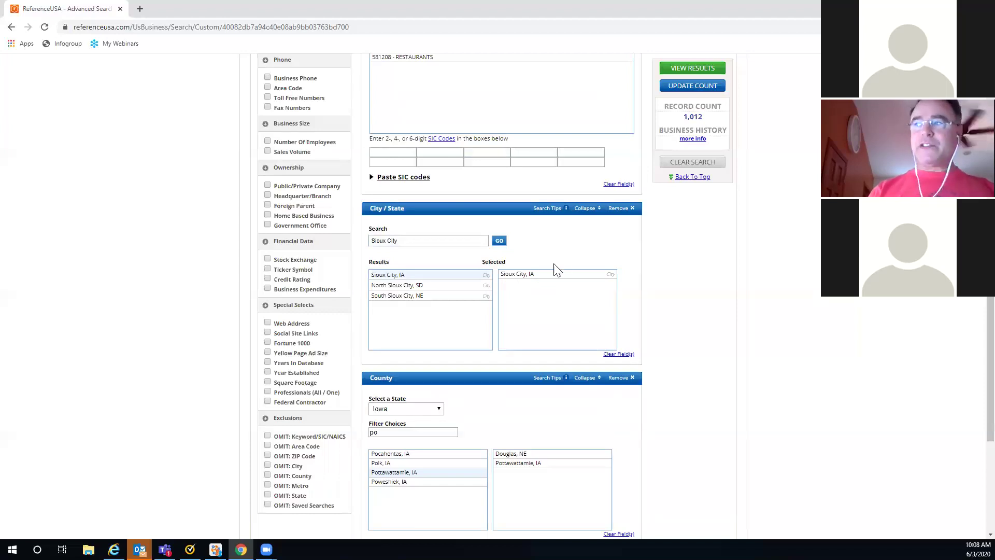
pyautogui.click(681, 86)
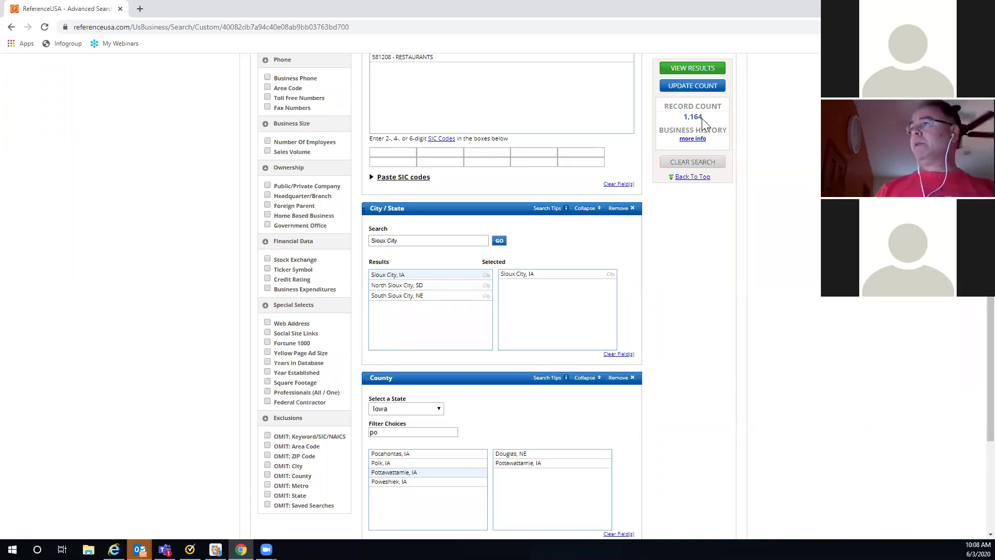
# Step: Drop the City / State criterion and Pottawattamie, IA, then update the count to 885
pyautogui.click(620, 209)
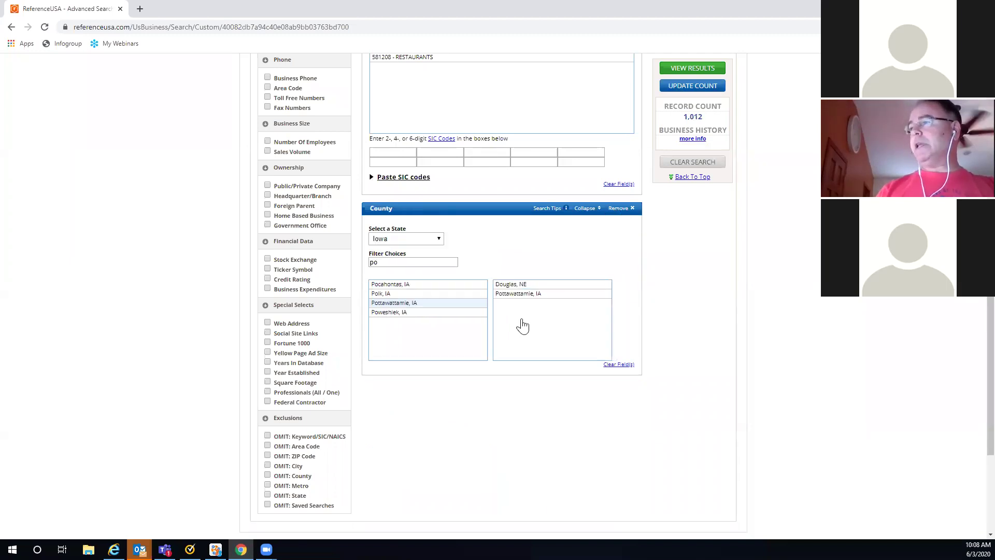
pyautogui.click(508, 296)
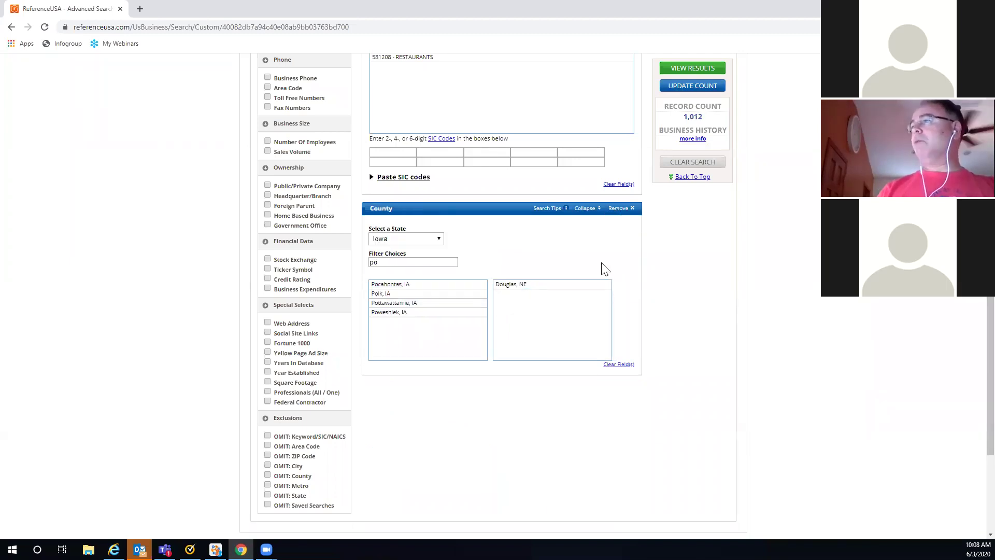
pyautogui.click(699, 88)
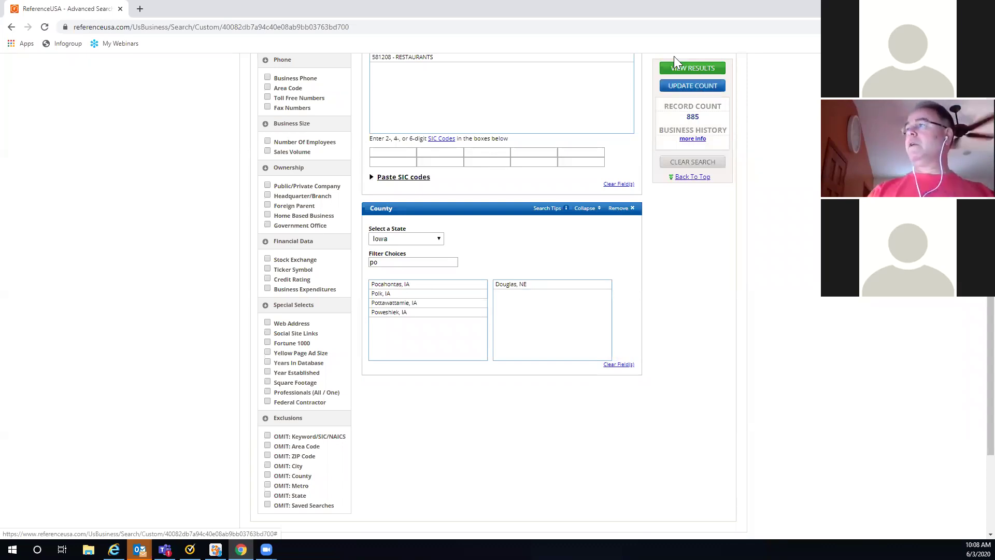
# Step: Show the 885 Douglas, NE restaurant results and scroll through the first page
pyautogui.click(697, 68)
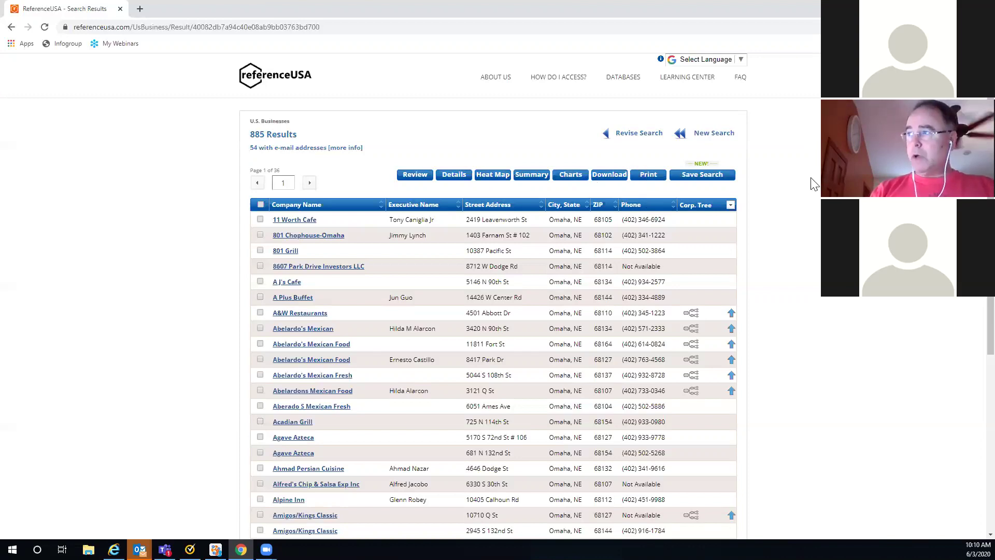
pyautogui.scroll(-6, 769, 213)
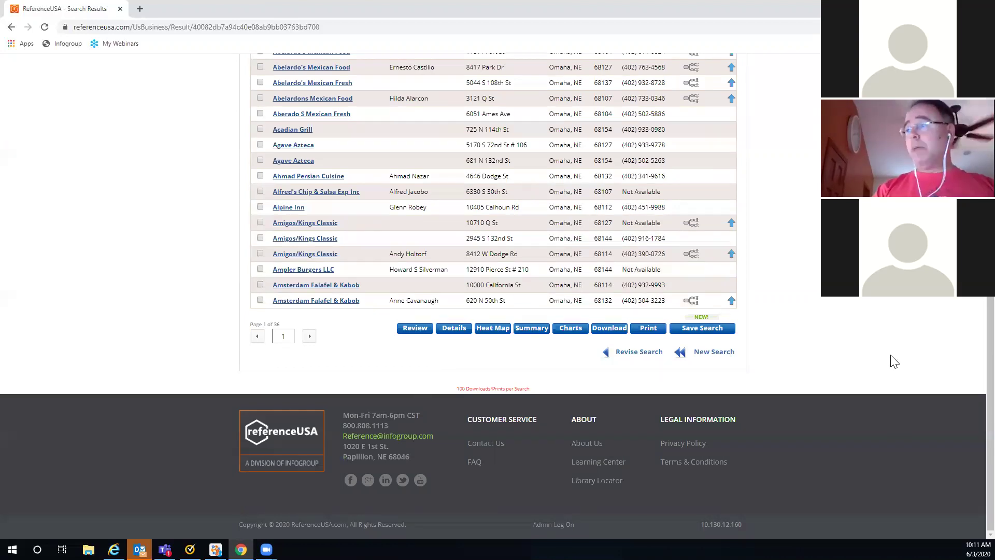
pyautogui.scroll(2, 891, 360)
pyautogui.scroll(3, 900, 304)
pyautogui.scroll(1, 600, 236)
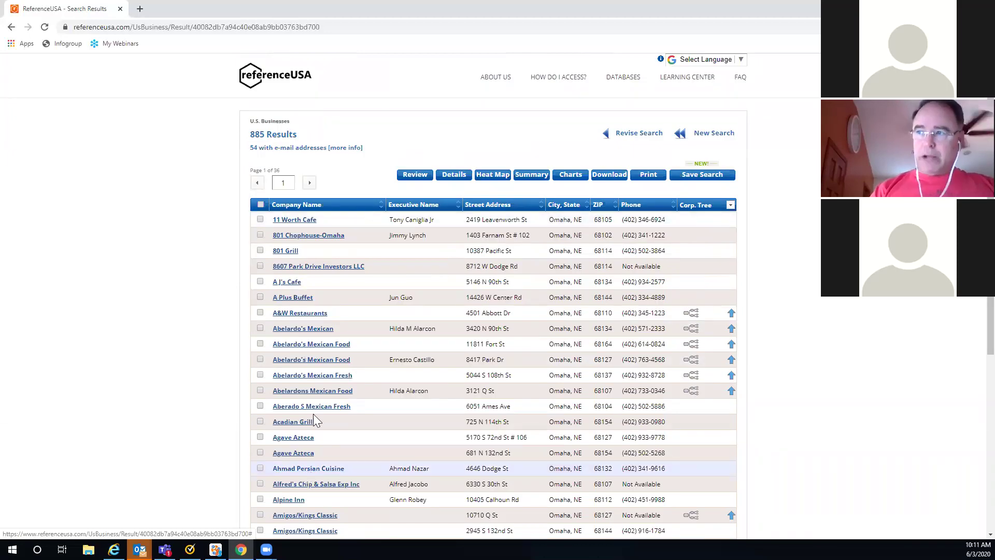
# Step: Check every restaurant on each results page, paging from page 1 through to page 4
pyautogui.click(261, 205)
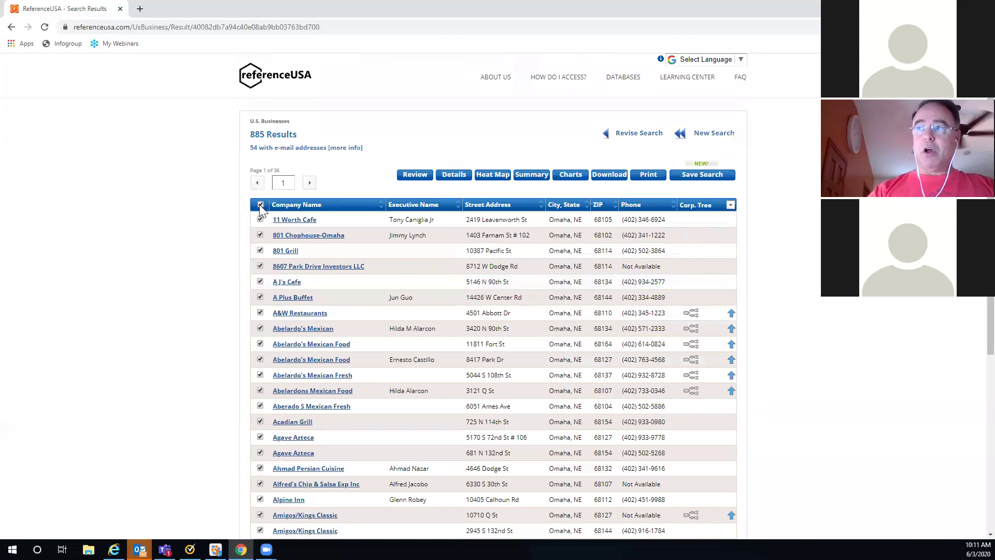
pyautogui.click(309, 182)
pyautogui.click(261, 205)
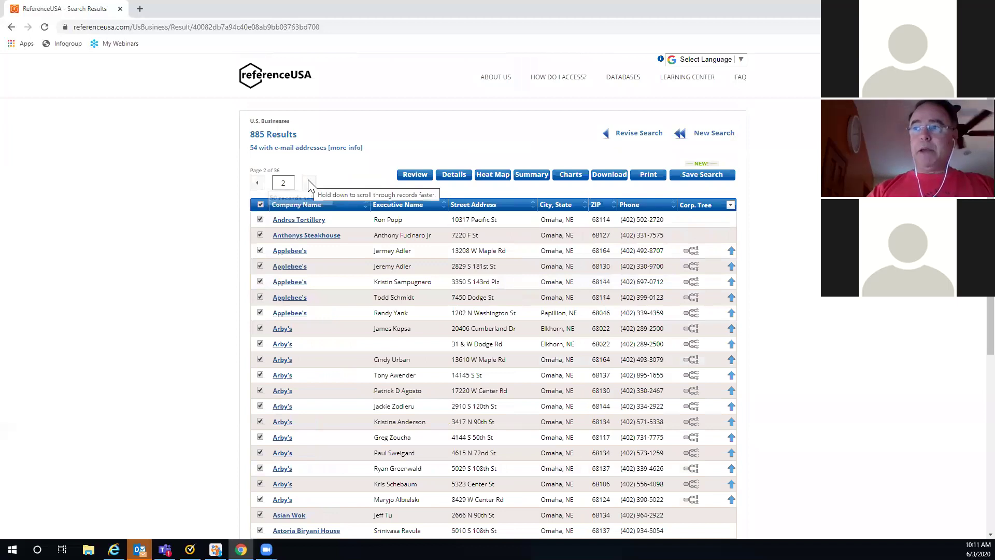
pyautogui.click(309, 183)
pyautogui.click(260, 204)
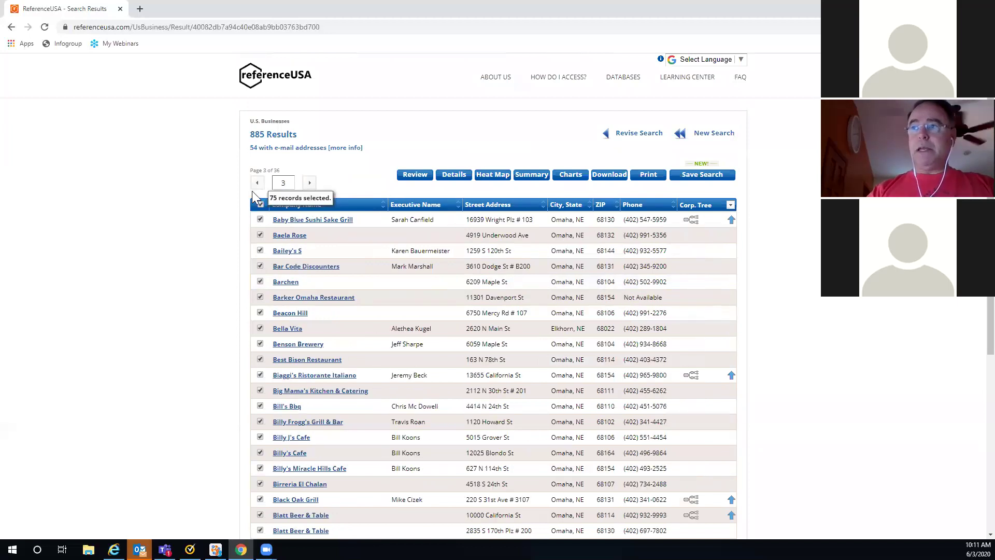
pyautogui.click(309, 183)
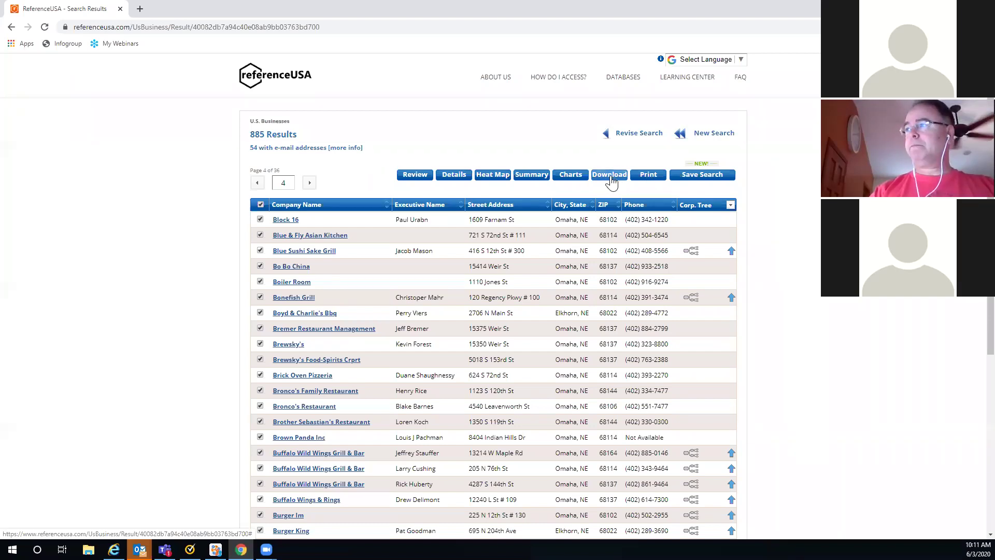
# Step: Download the checked records as a comma-delimited Summary CSV and open the file
pyautogui.click(609, 176)
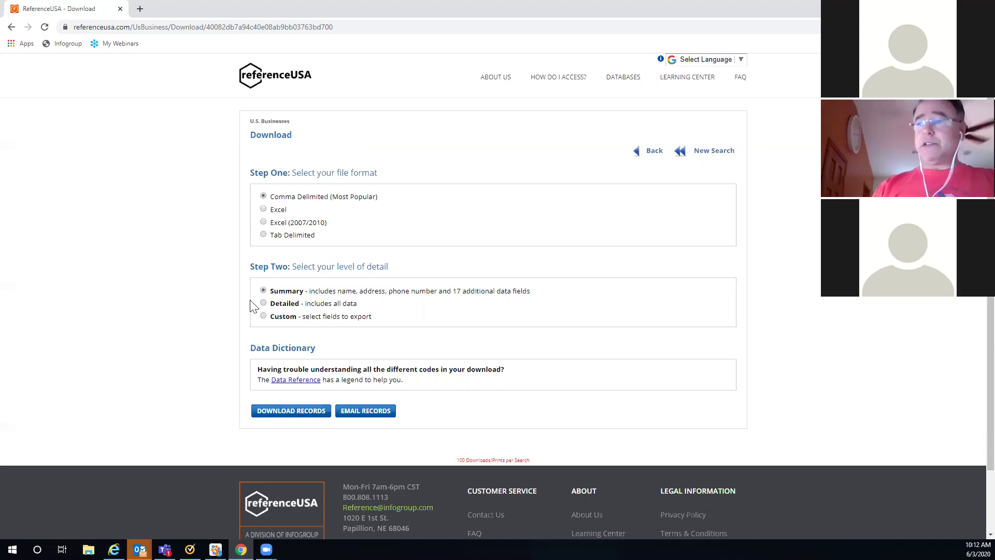
pyautogui.click(286, 413)
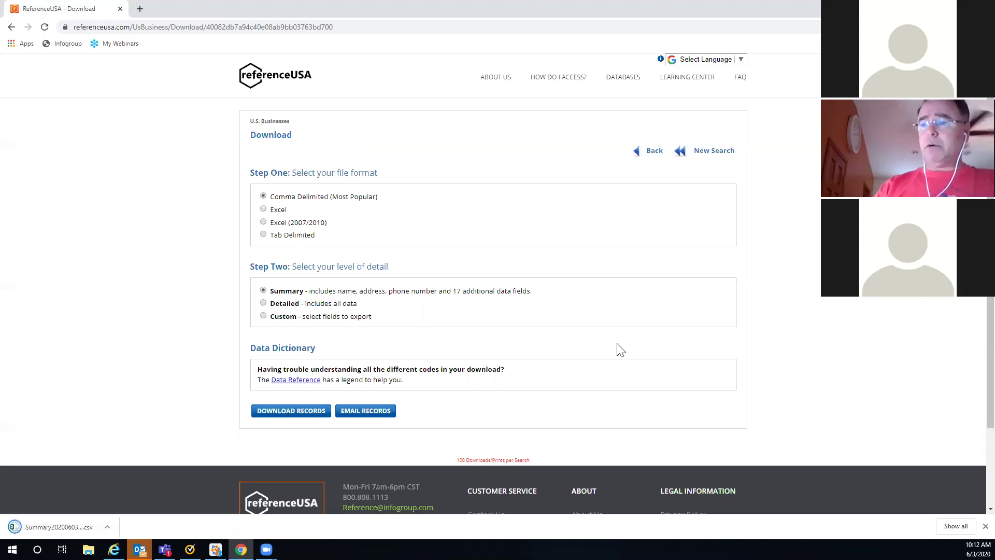
pyautogui.click(81, 529)
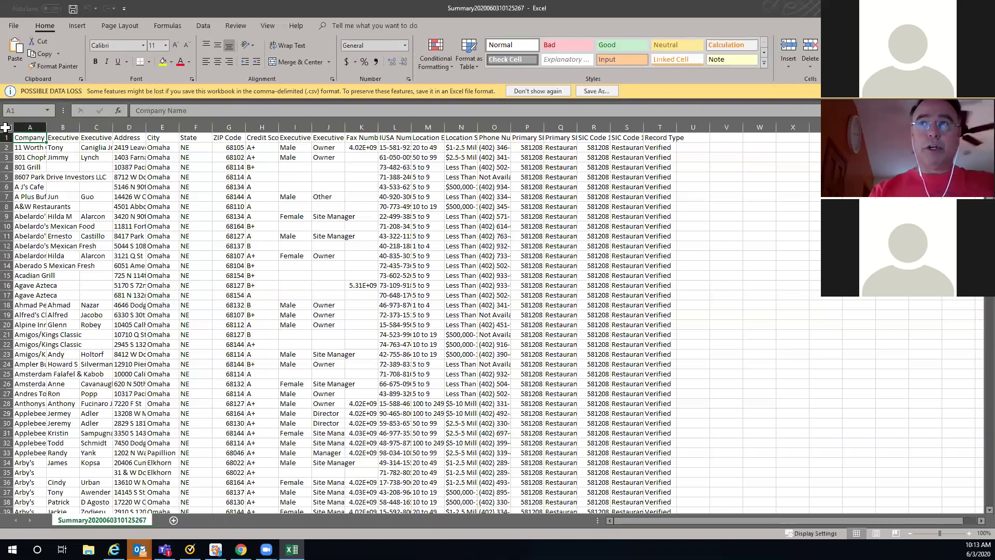
# Step: Select the whole restaurant sheet in Excel, dismiss its context menu, and close Excel
pyautogui.click(5, 127)
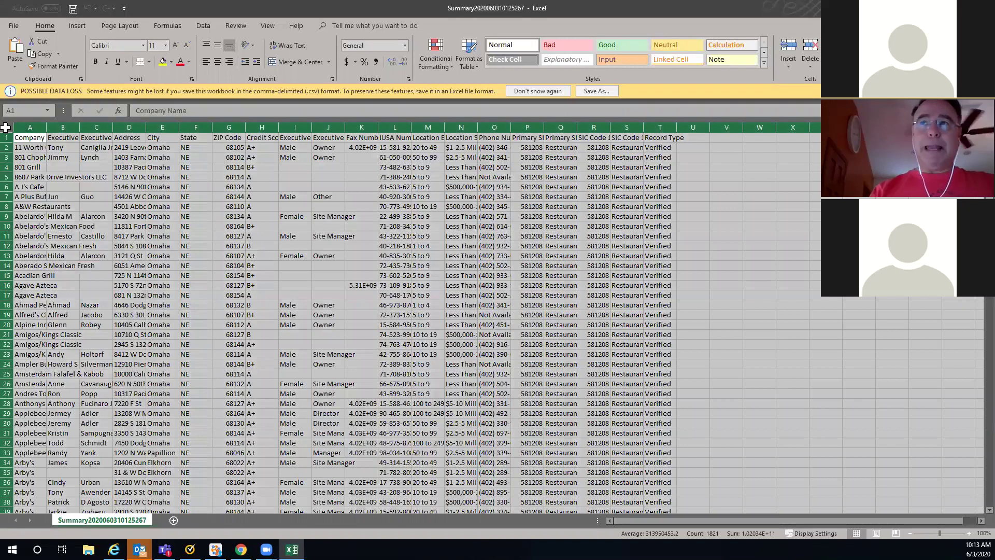
pyautogui.rightClick(6, 130)
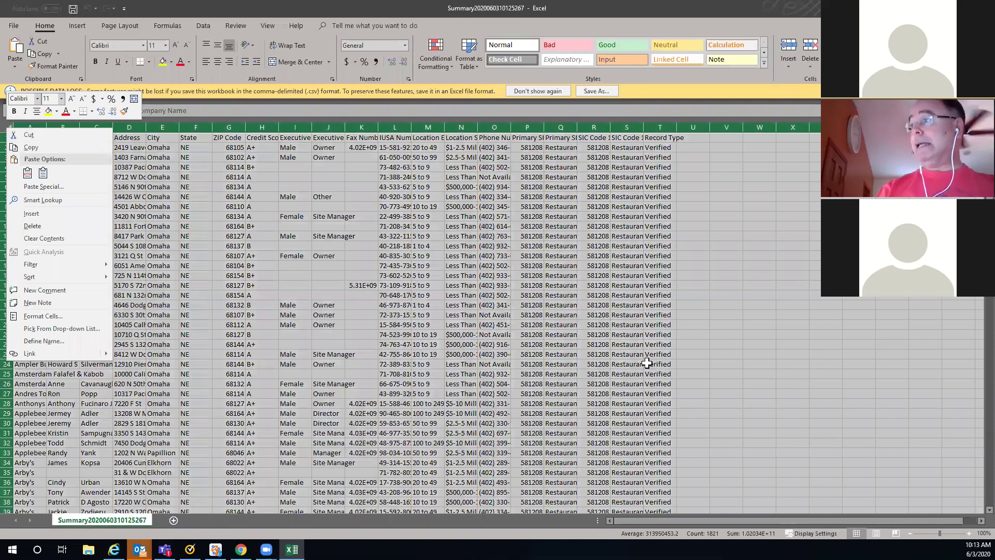
pyautogui.press('Escape')
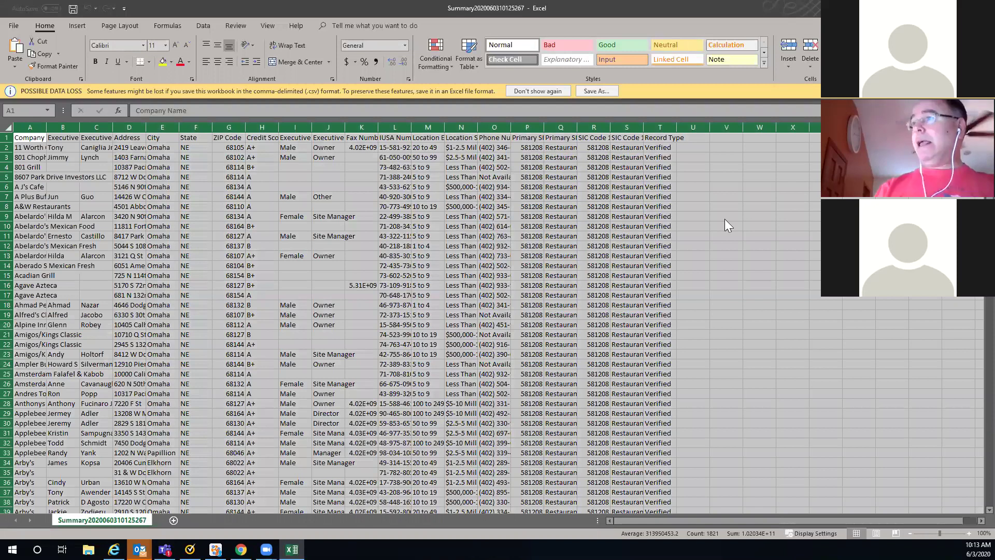
pyautogui.hotkey('alt', 'F4')
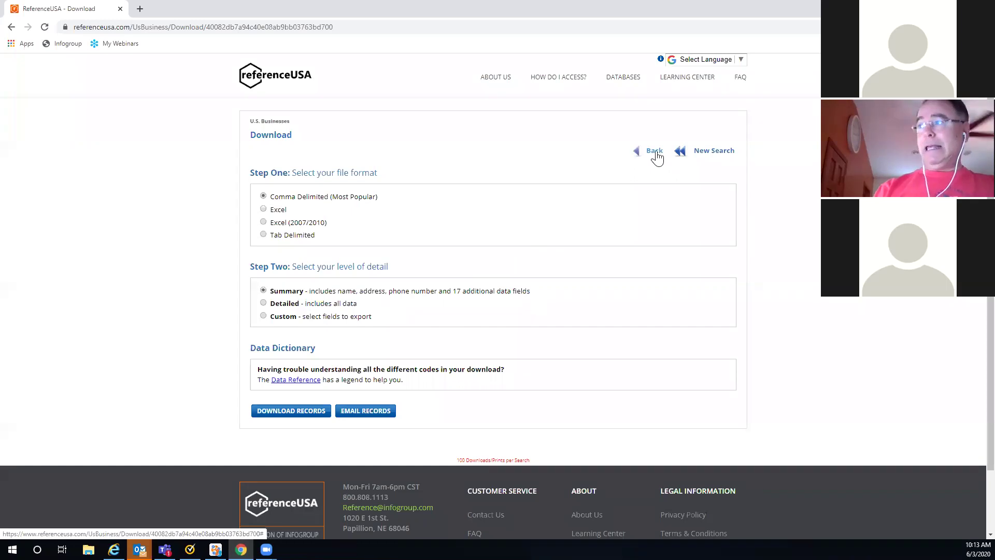
# Step: Reload the 885 restaurant results via Revise Search, back at page 1 with nothing checked
pyautogui.click(656, 151)
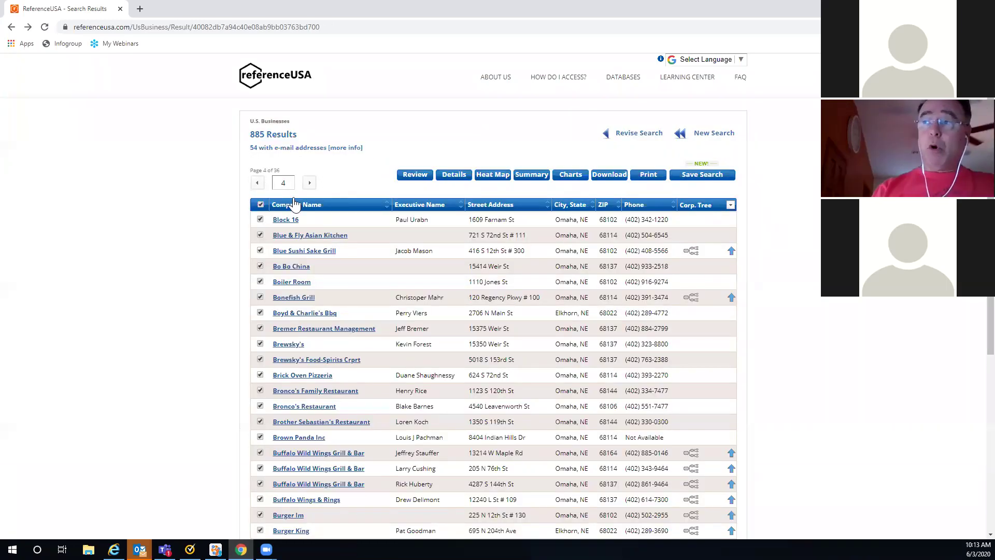
pyautogui.click(260, 344)
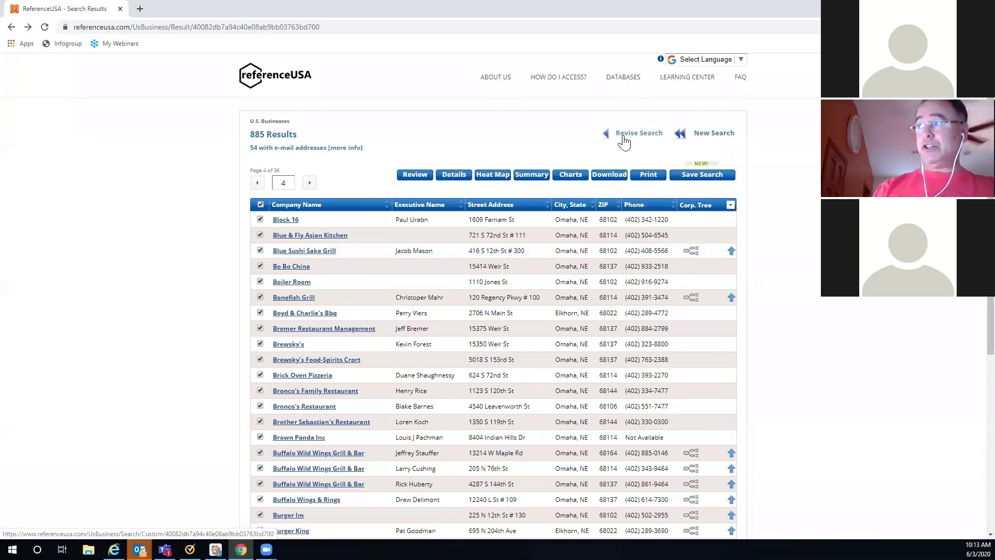
pyautogui.click(625, 136)
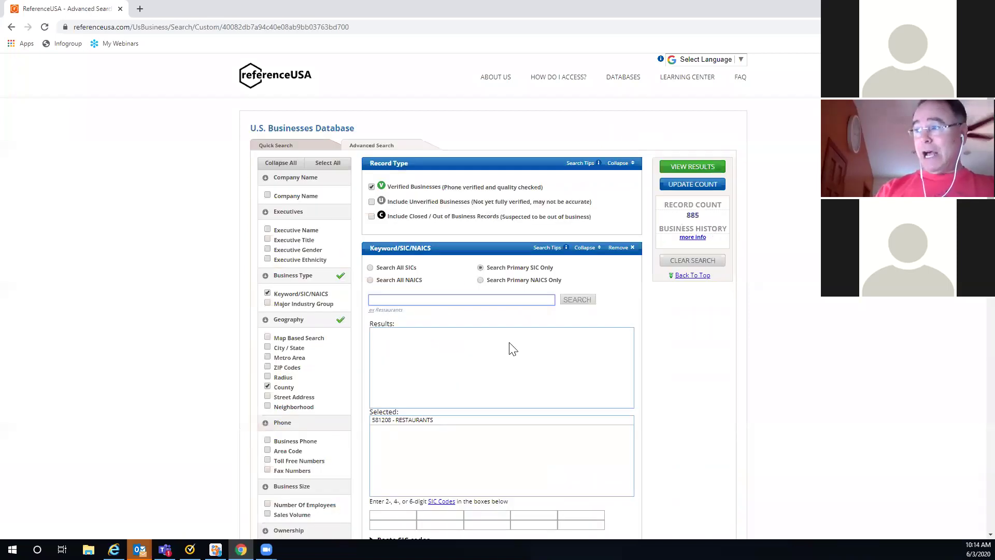
pyautogui.click(692, 167)
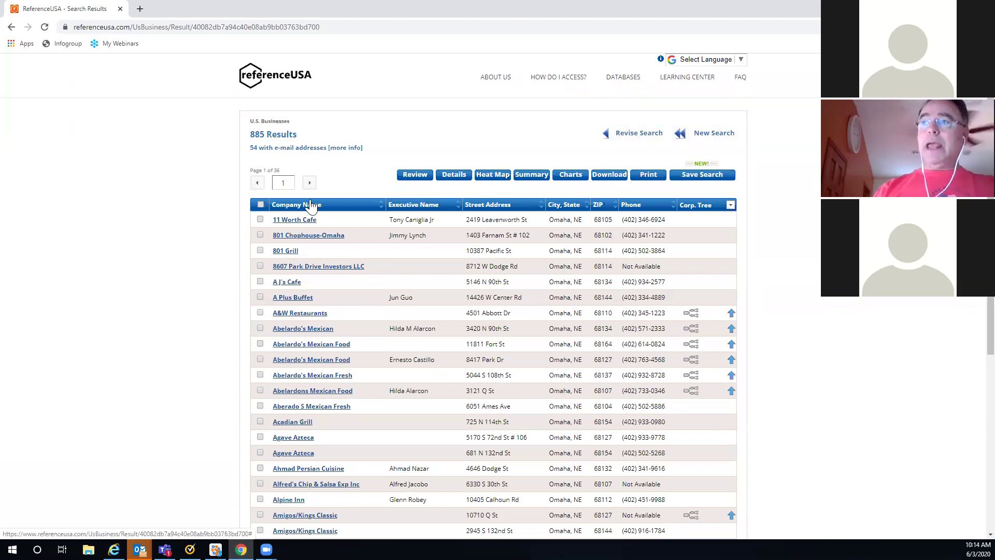
# Step: Jump to results page 5 and check the fourth, eleventh and nineteenth Burger King records
pyautogui.click(285, 182)
pyautogui.write('5')
pyautogui.press('Return')
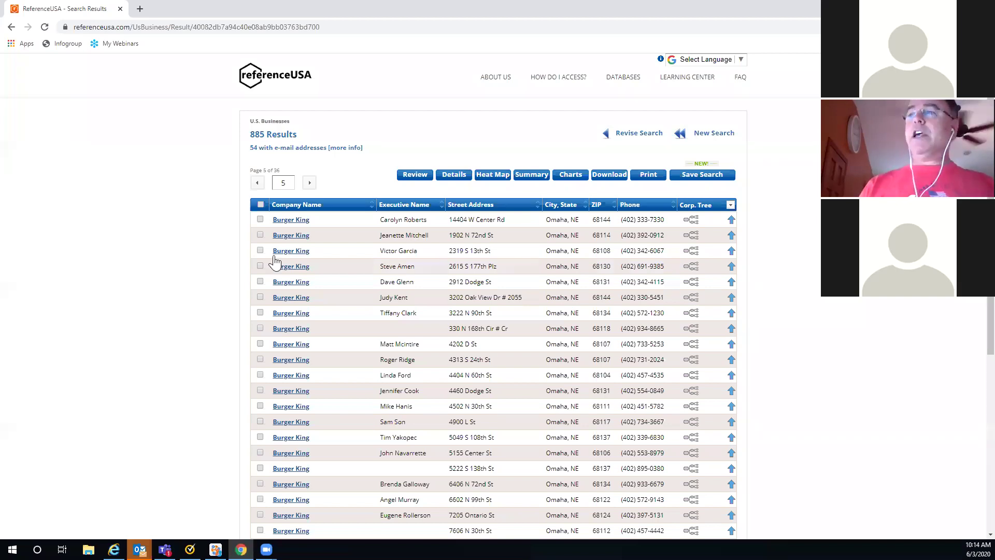
pyautogui.click(261, 266)
pyautogui.click(259, 374)
pyautogui.click(260, 499)
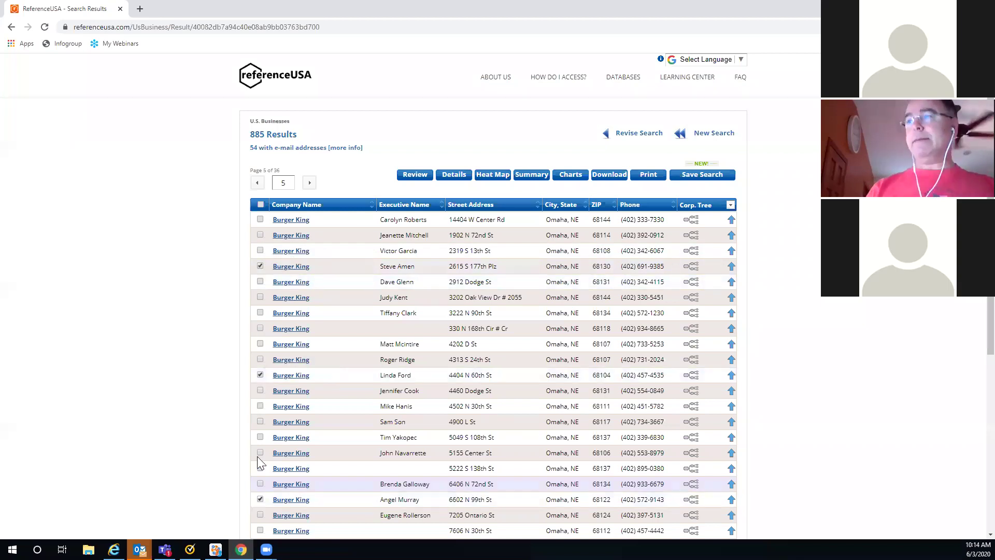
# Step: Advance to page 6 and check Carniceria Mexico, Chaima and Charlie's On The Lake
pyautogui.click(309, 182)
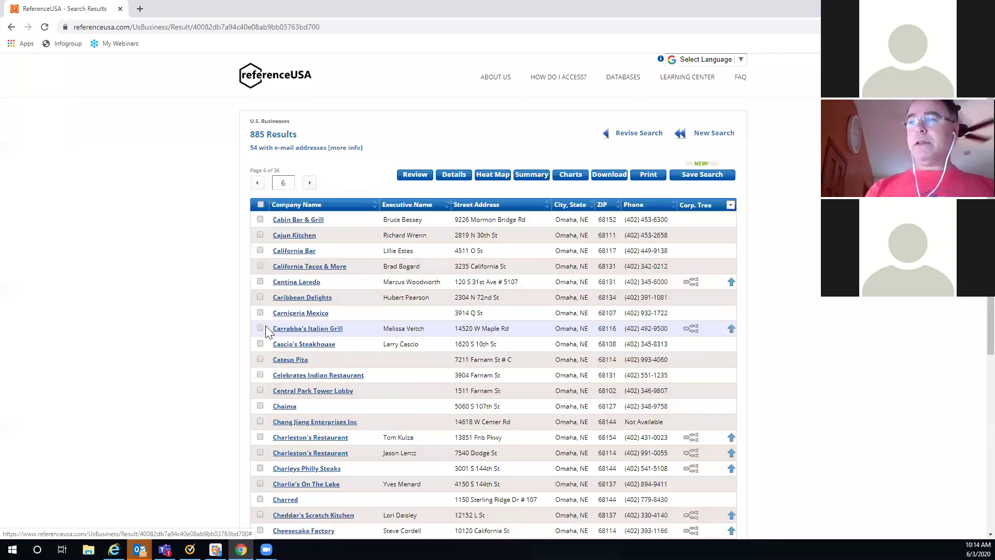
pyautogui.click(260, 313)
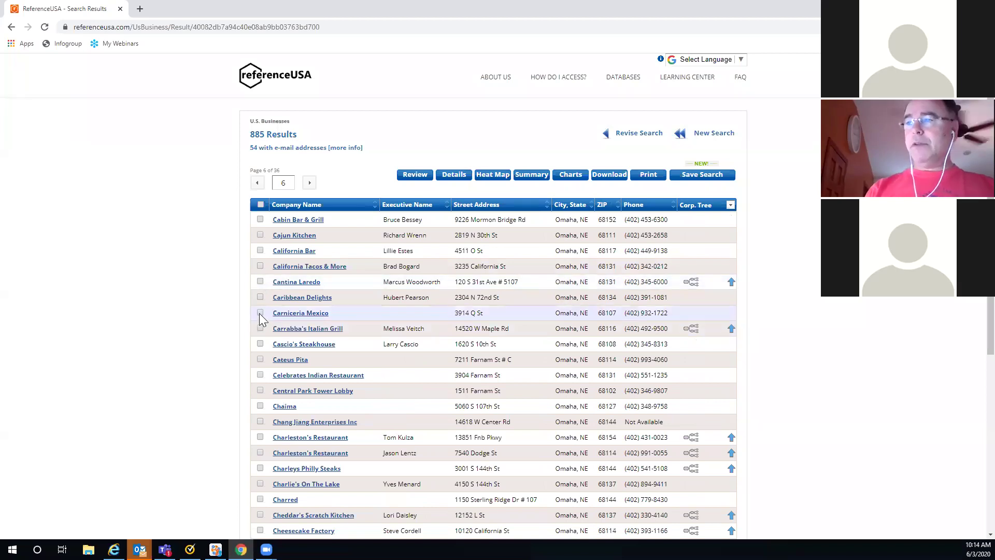
pyautogui.click(260, 406)
pyautogui.click(260, 484)
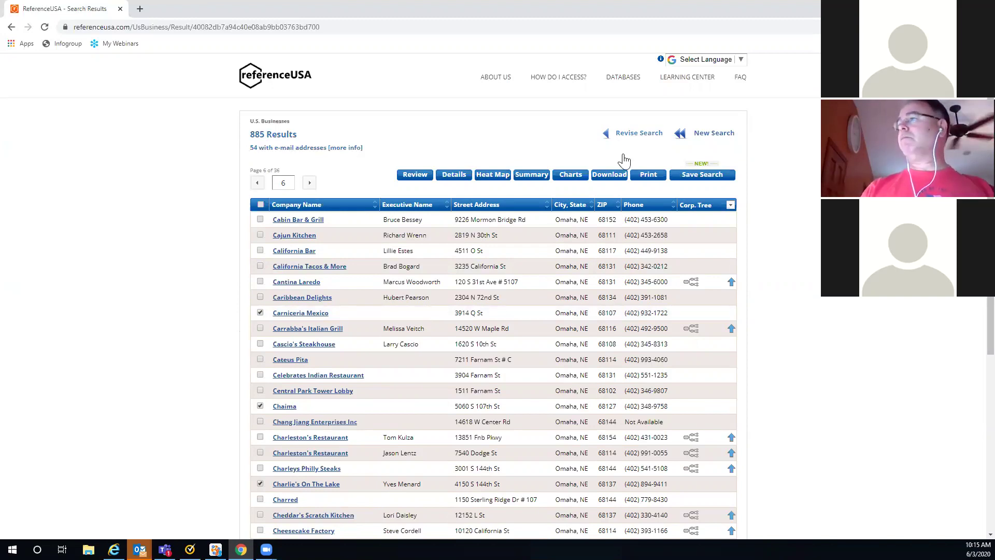
# Step: Rerun the restaurant search via Revise Search and View Results, then go to page 2
pyautogui.click(633, 139)
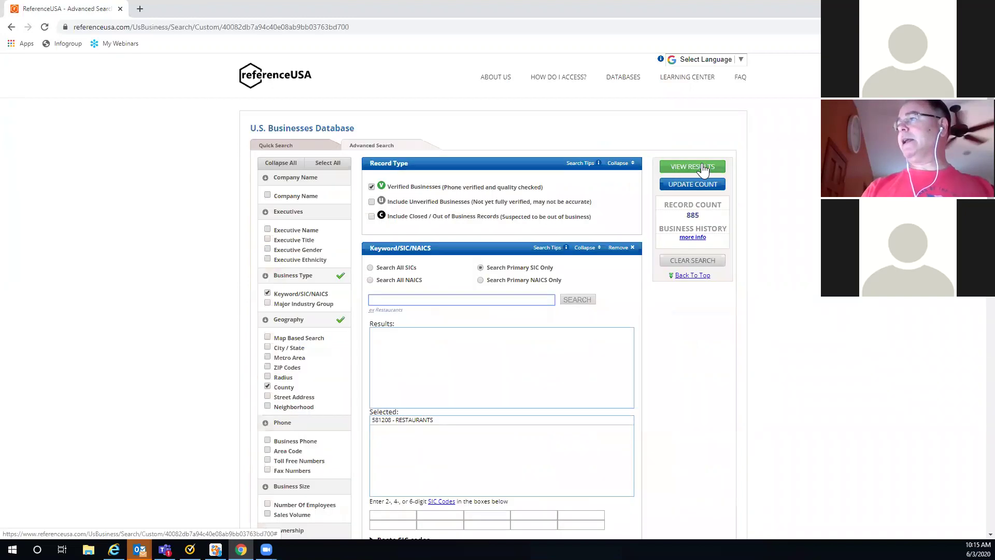
pyautogui.click(703, 167)
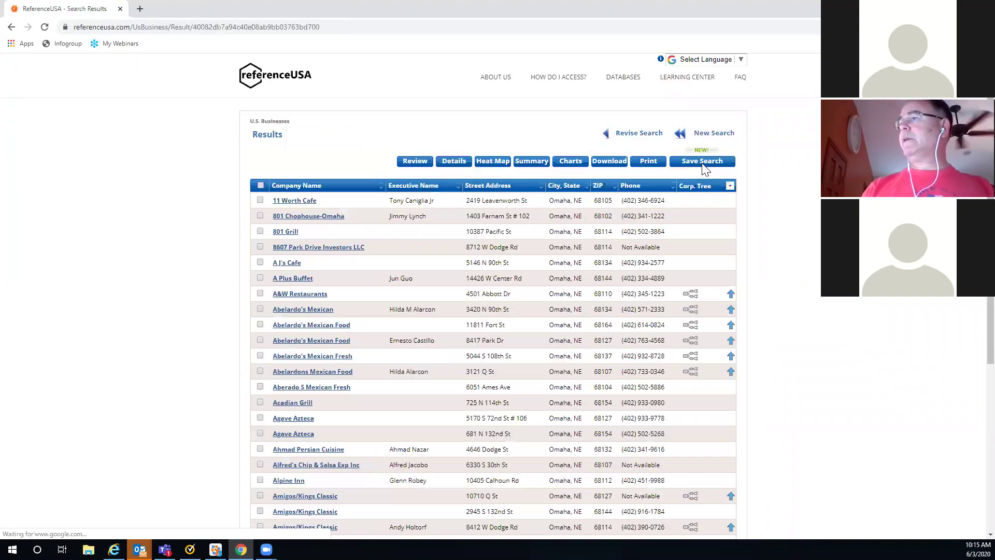
pyautogui.scroll(-1, 730, 171)
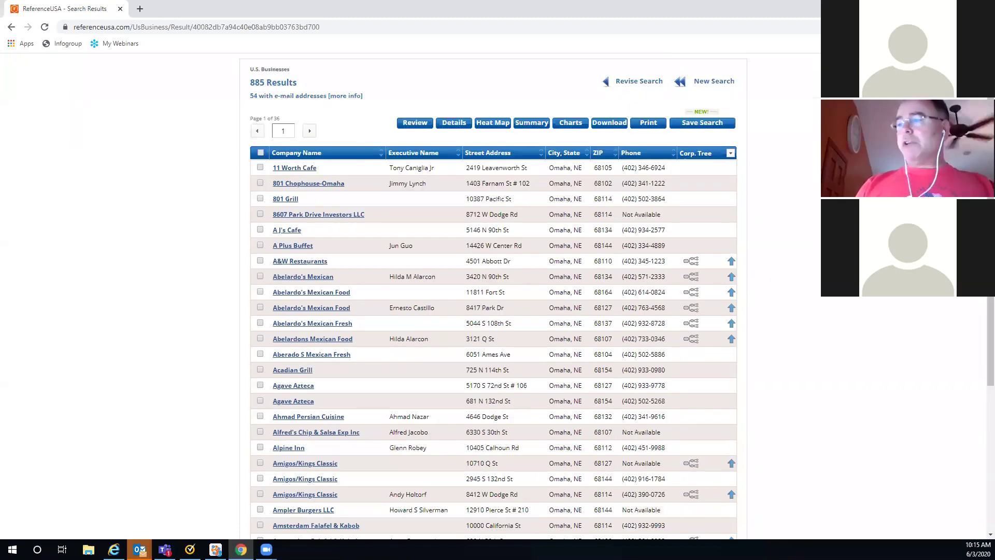
pyautogui.click(310, 131)
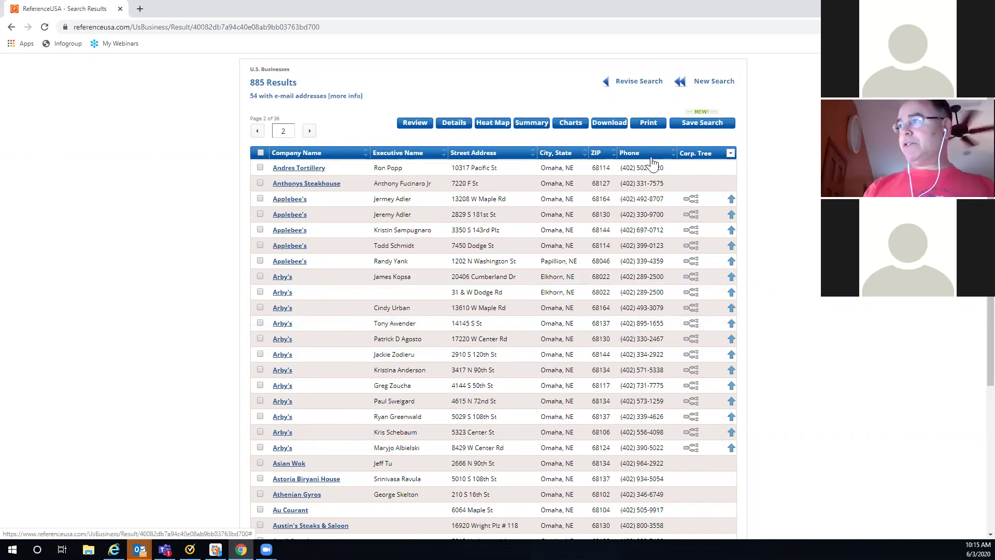
# Step: Set the last column to Title, then Corp. Tree, and open the Elkhorn Arby's corporate tree
pyautogui.click(731, 157)
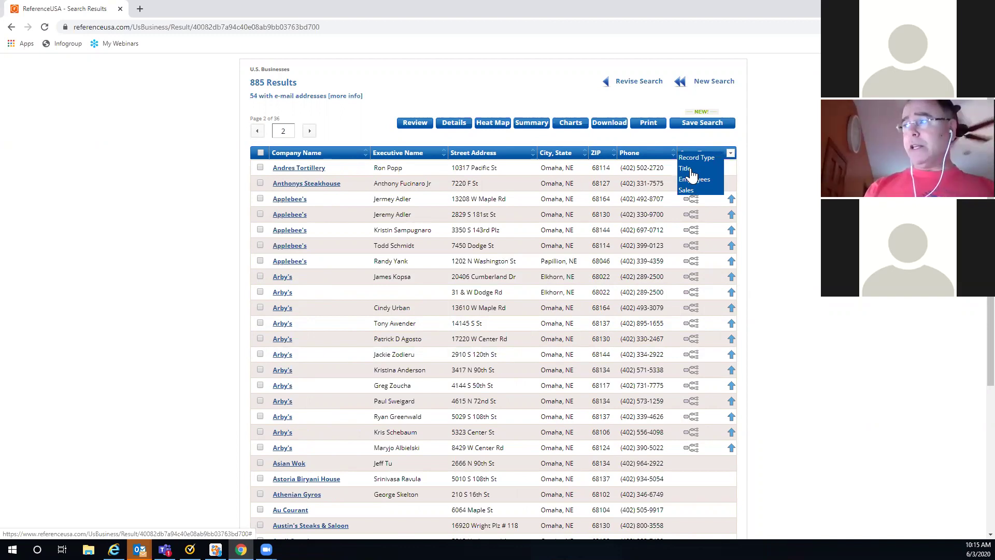
pyautogui.click(691, 170)
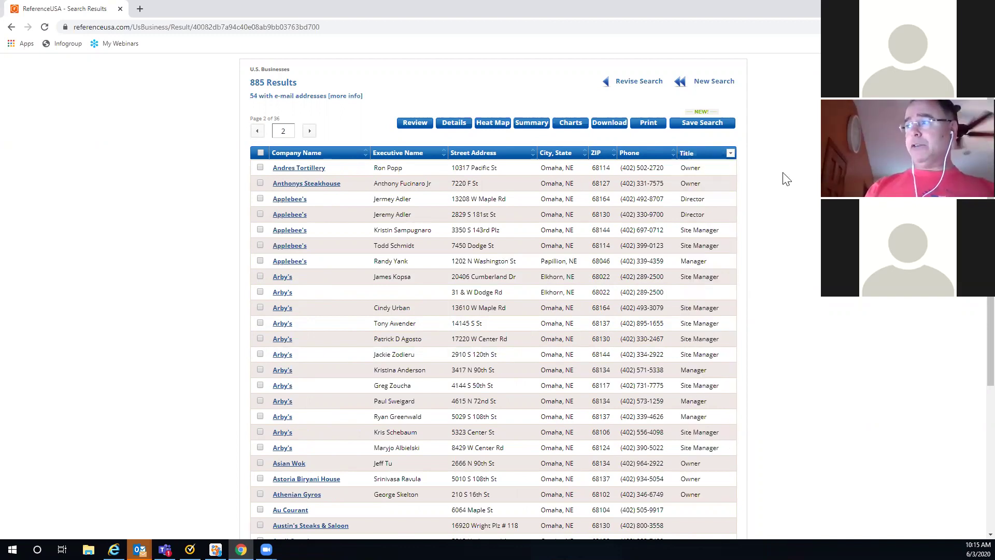
pyautogui.click(730, 155)
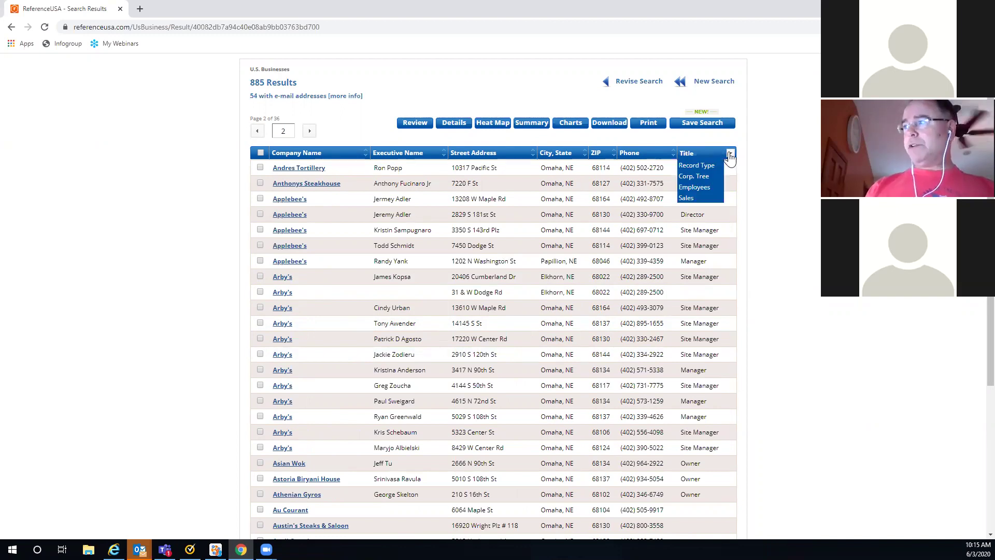
pyautogui.click(700, 176)
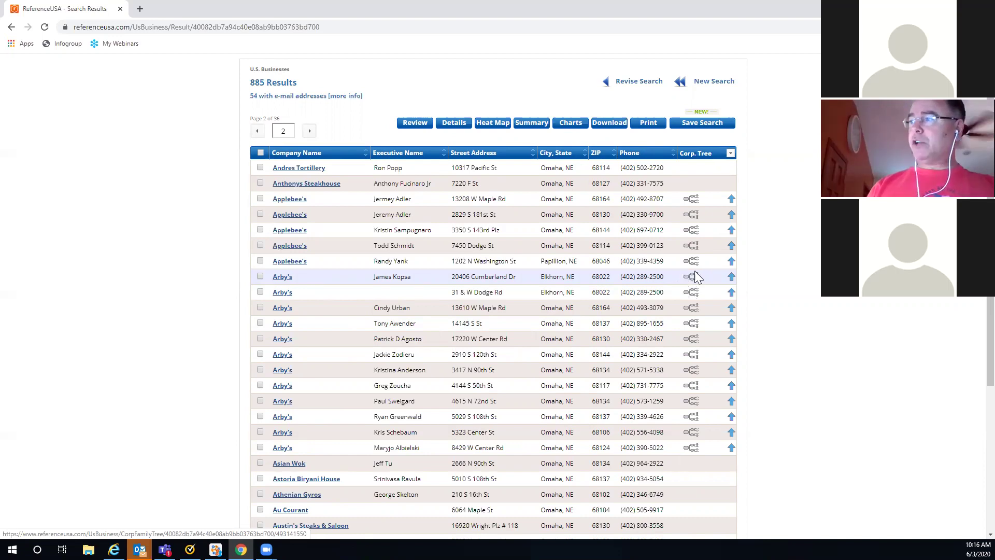
pyautogui.click(693, 283)
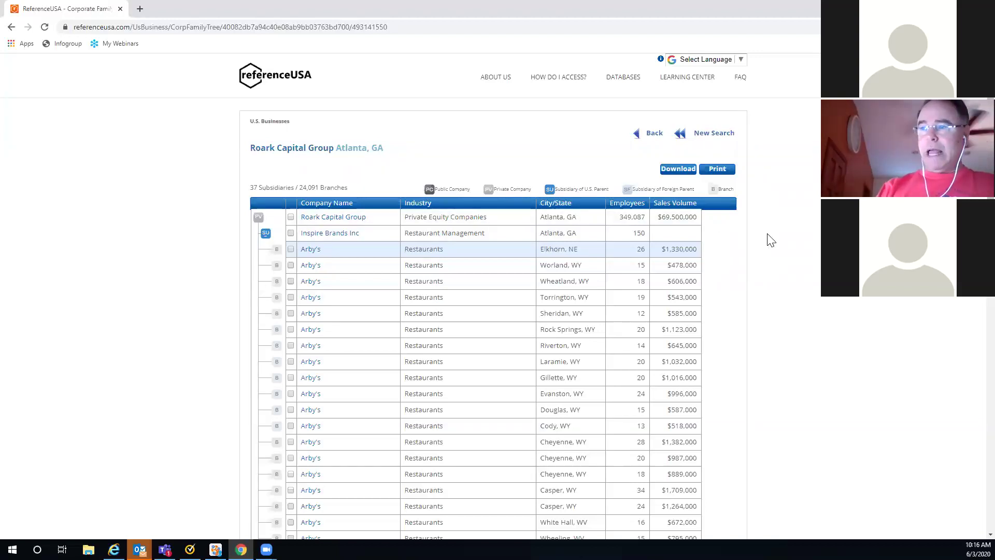
# Step: Scroll through Roark Capital Group's subsidiaries down to Take 5 Oil Change LLC
pyautogui.scroll(-3, 771, 239)
pyautogui.scroll(-7, 771, 239)
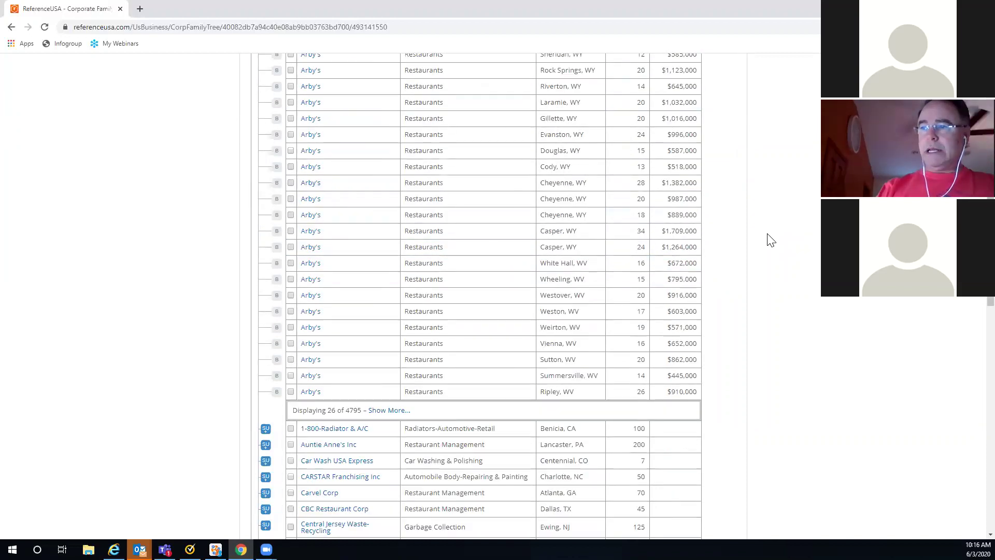
pyautogui.scroll(-3, 771, 240)
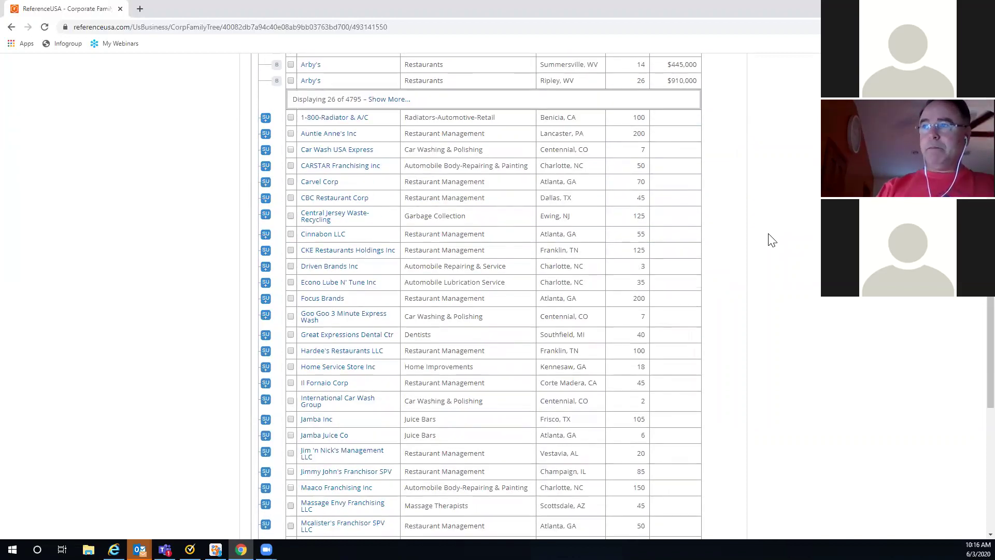
pyautogui.scroll(-1, 771, 239)
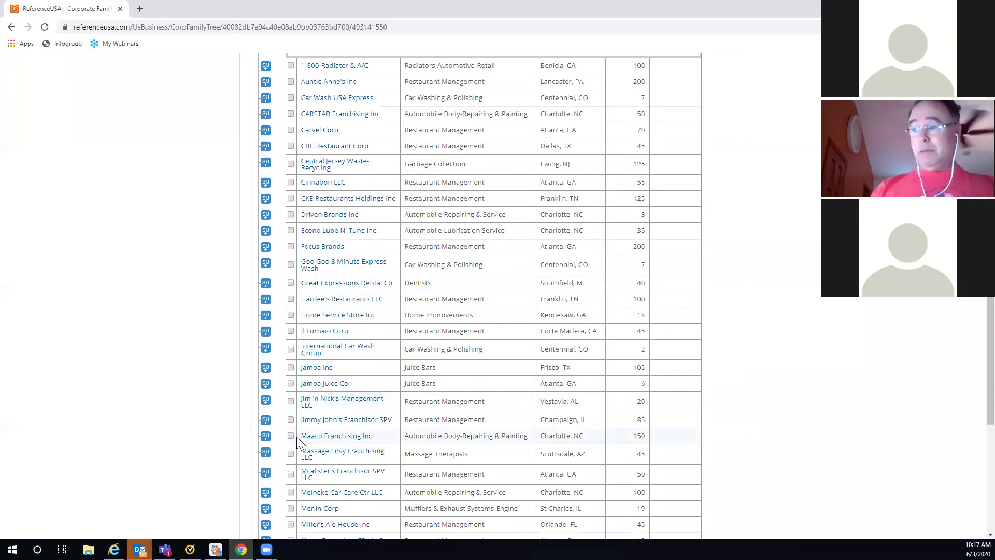
pyautogui.scroll(-2, 400, 440)
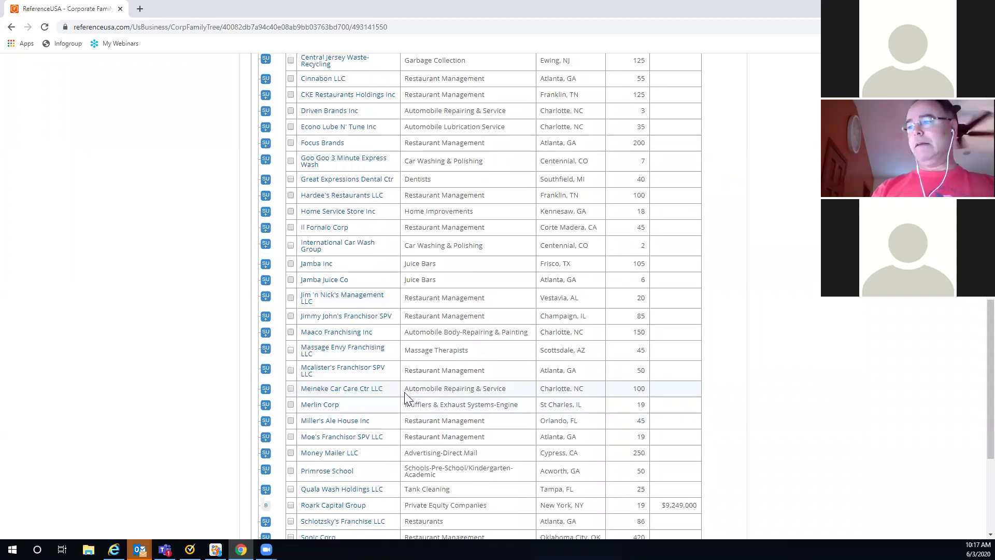
pyautogui.scroll(-2, 404, 394)
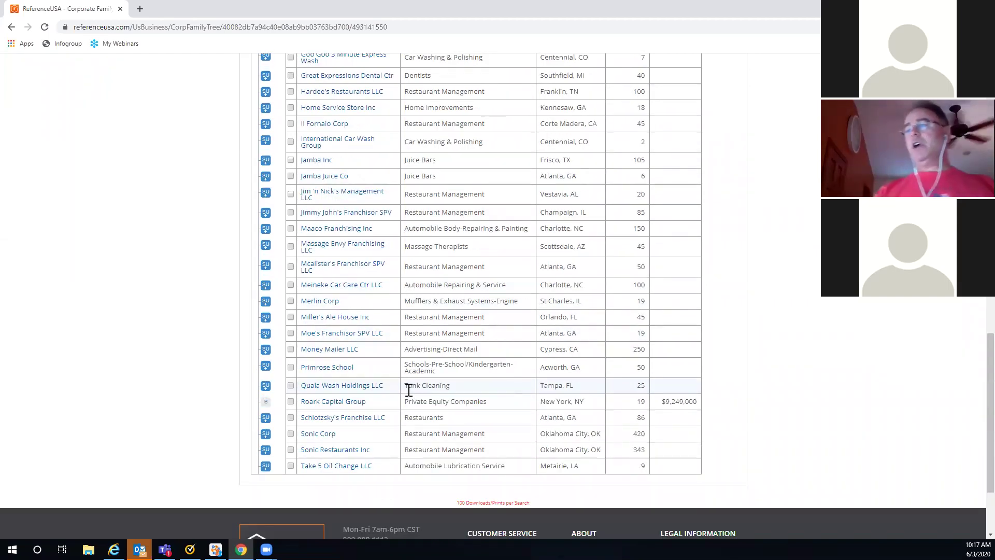
pyautogui.scroll(-1, 407, 388)
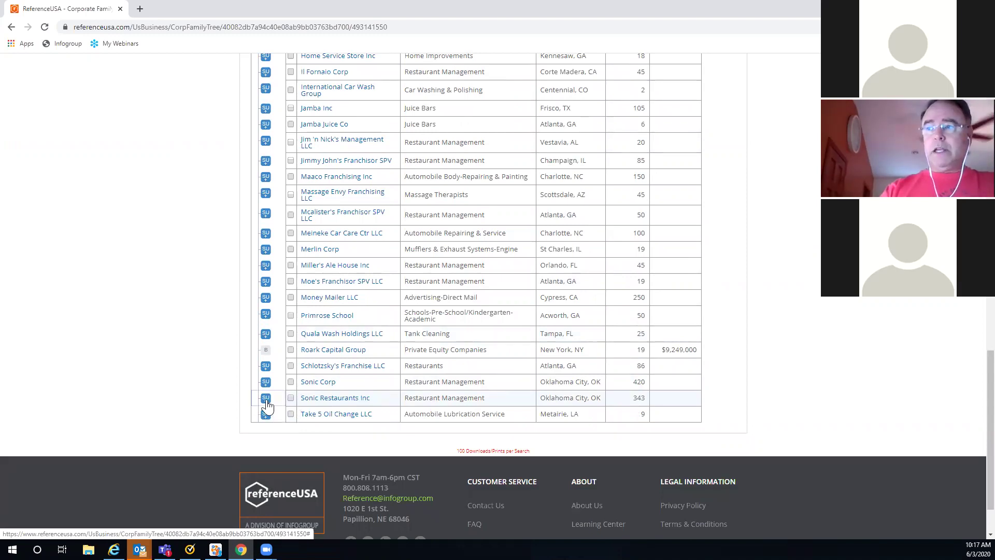
# Step: Expand Sonic Restaurants Inc to list its Sonic Drive-In branches, then return to the top
pyautogui.click(266, 398)
pyautogui.scroll(-5, 731, 311)
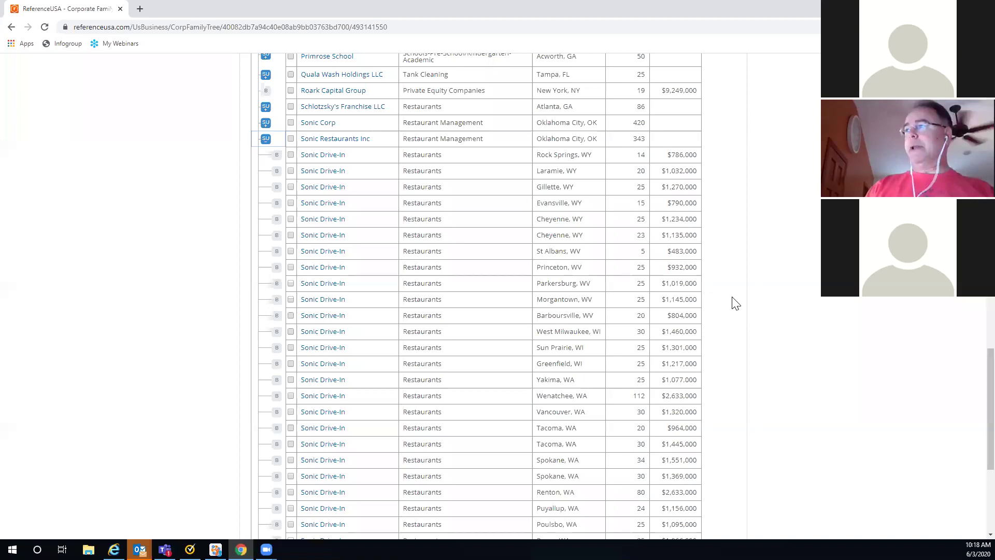
pyautogui.scroll(1, 747, 275)
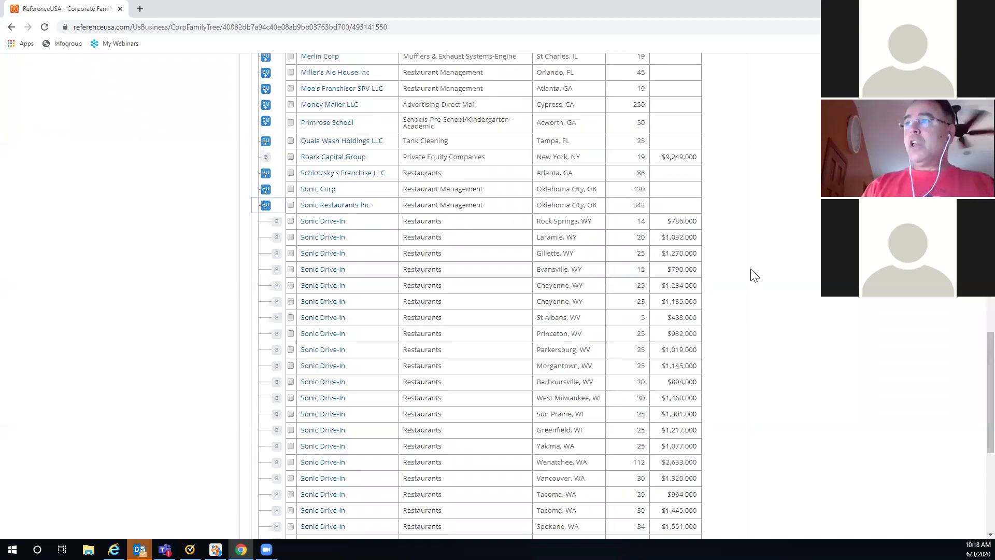
pyautogui.scroll(12, 754, 275)
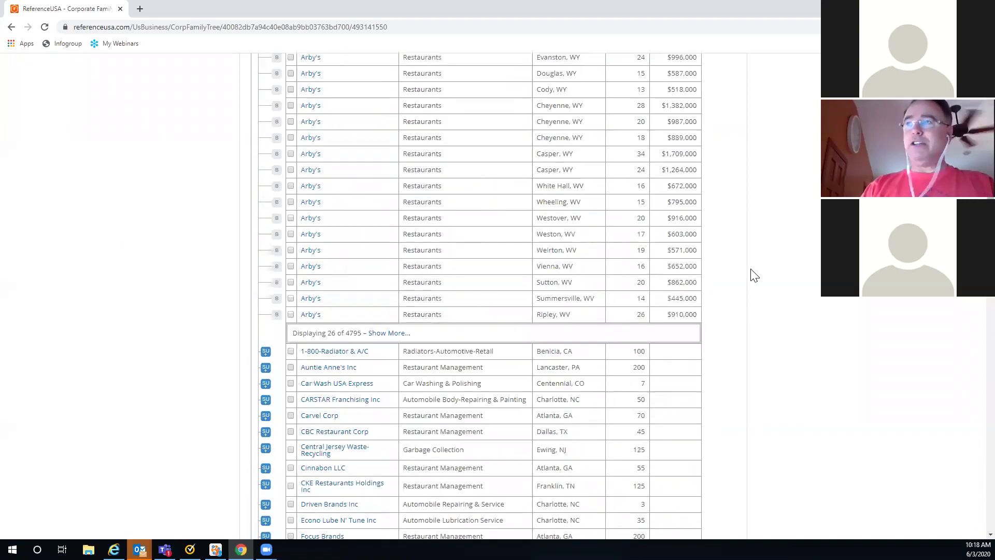
pyautogui.scroll(5, 754, 274)
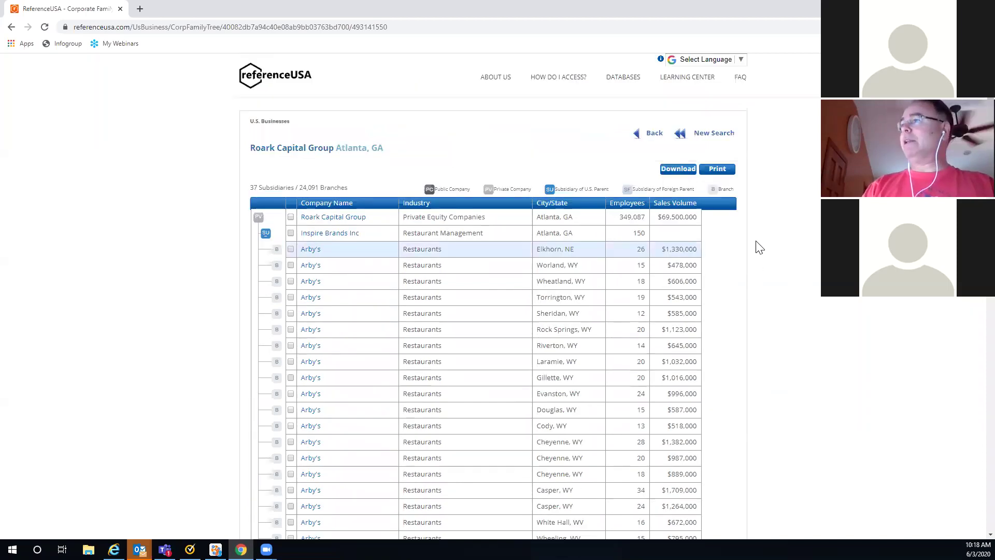
# Step: Go back to the 885 results and open the Arby's record at 20406 Cumberland Dr, Elkhorn
pyautogui.click(654, 136)
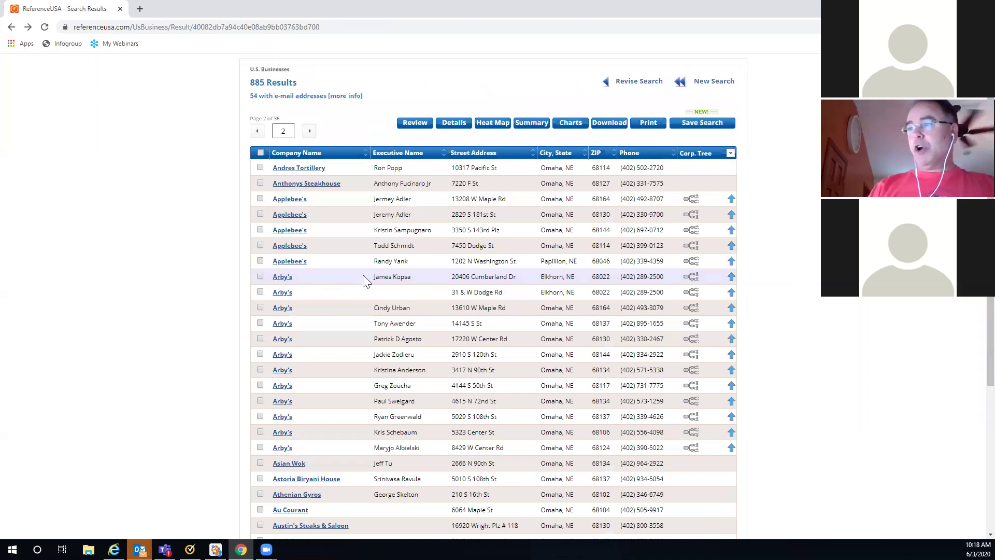
pyautogui.click(283, 279)
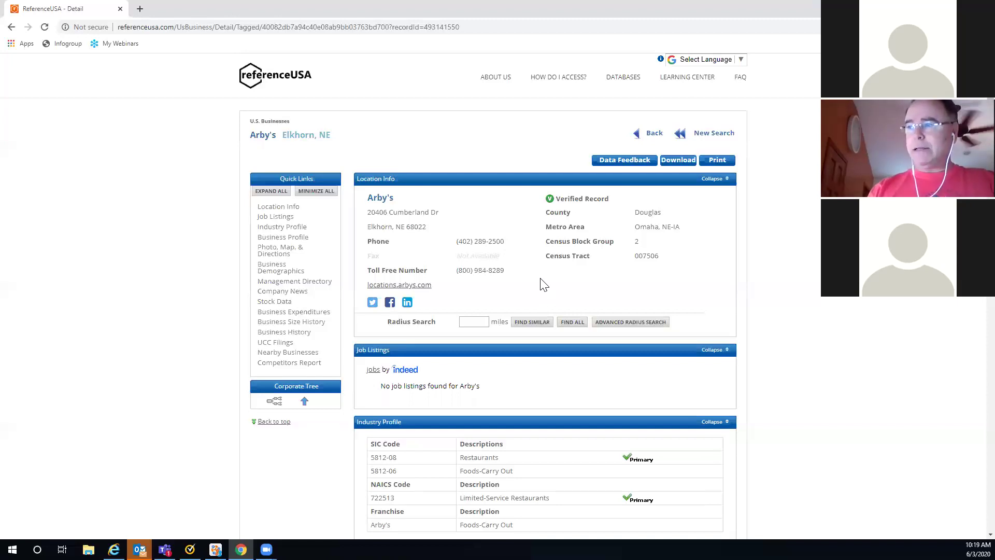
pyautogui.scroll(-2, 443, 332)
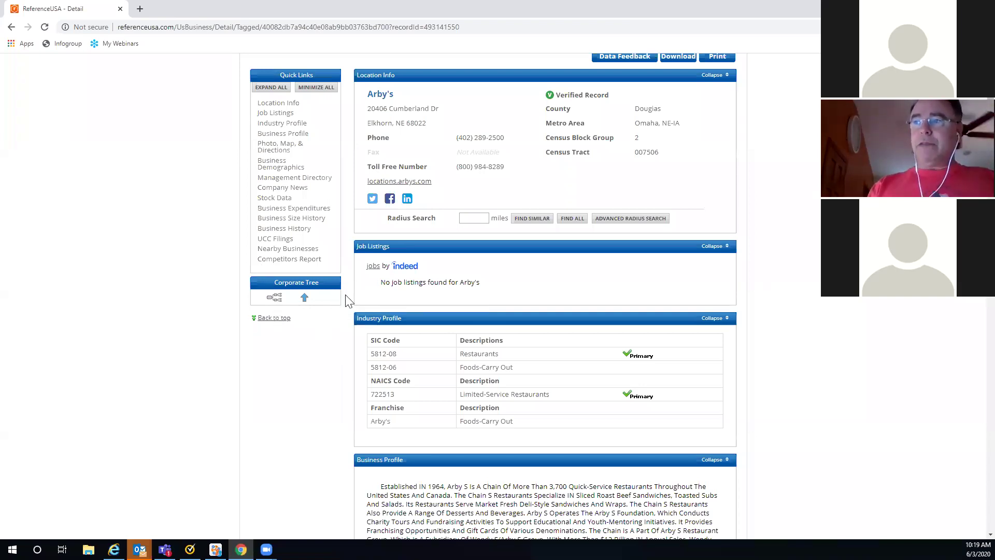
pyautogui.scroll(-2, 629, 311)
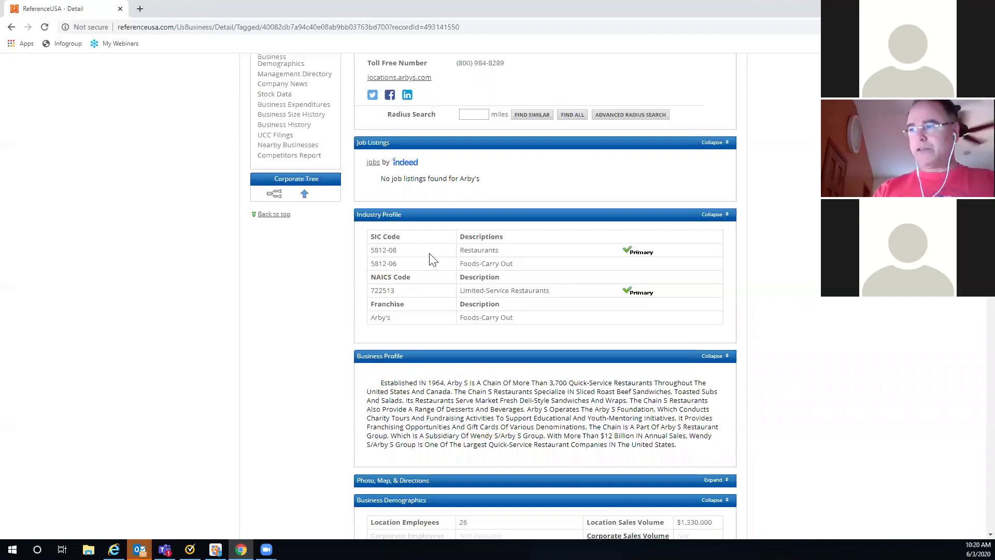
pyautogui.scroll(-3, 430, 257)
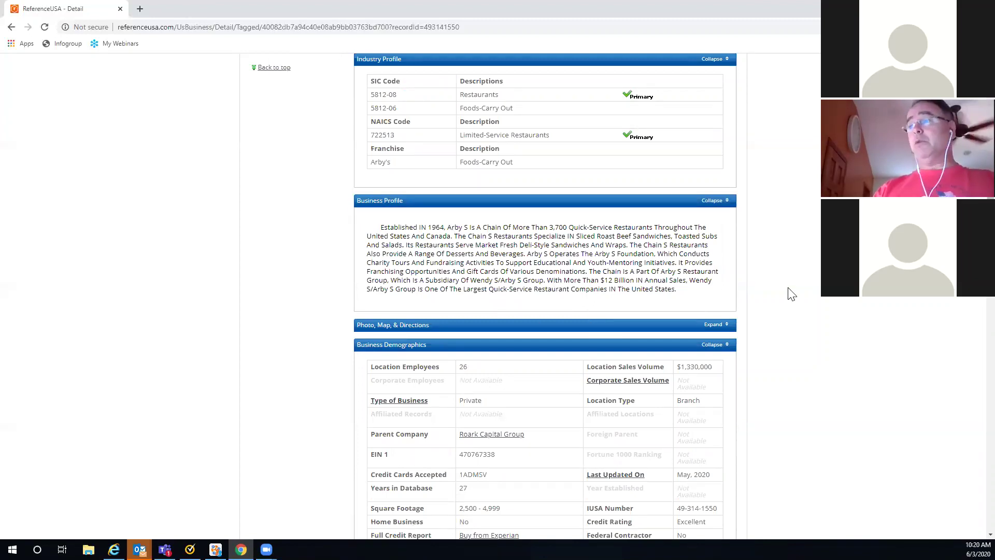
pyautogui.scroll(-1, 791, 294)
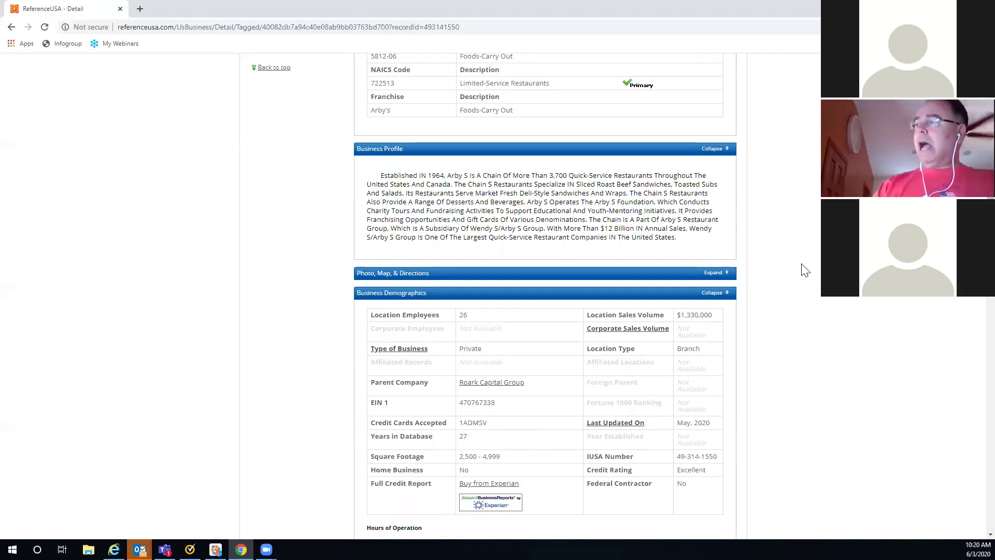
pyautogui.scroll(-1, 803, 270)
pyautogui.scroll(-1, 721, 178)
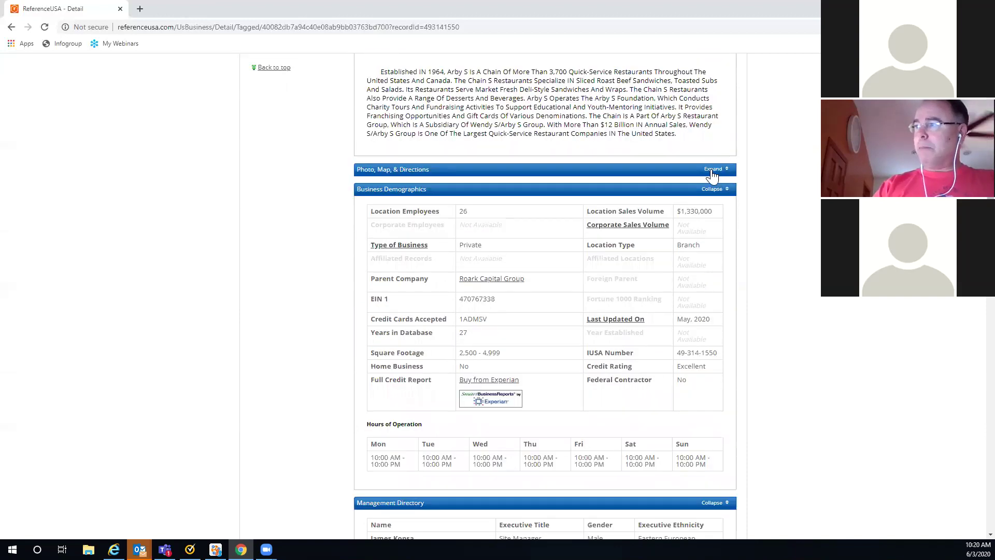
pyautogui.click(713, 170)
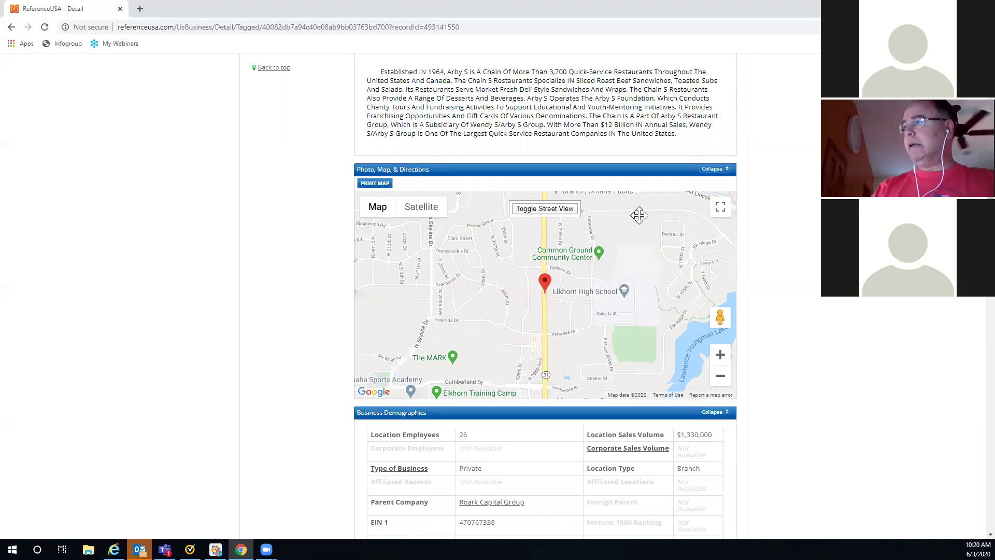
pyautogui.click(715, 171)
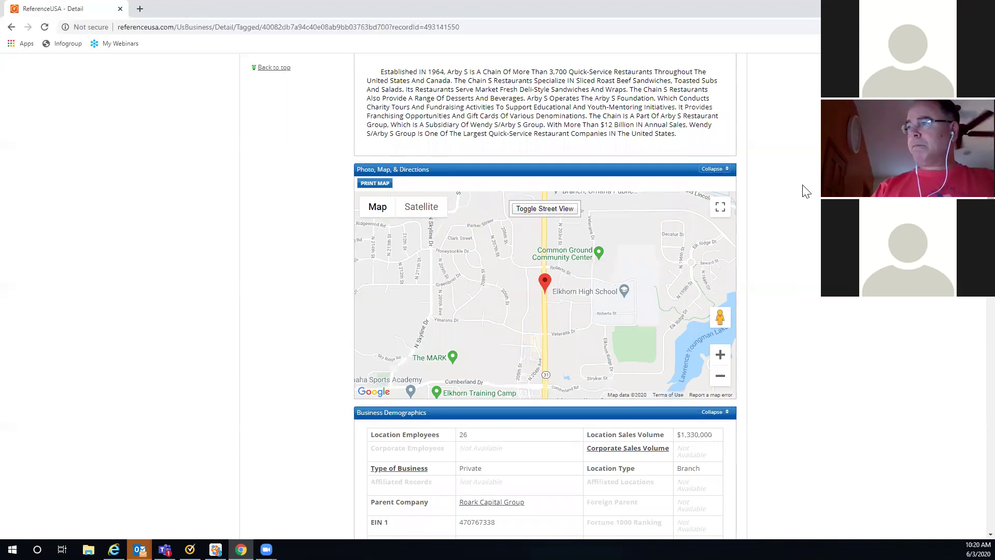
pyautogui.scroll(-1, 417, 99)
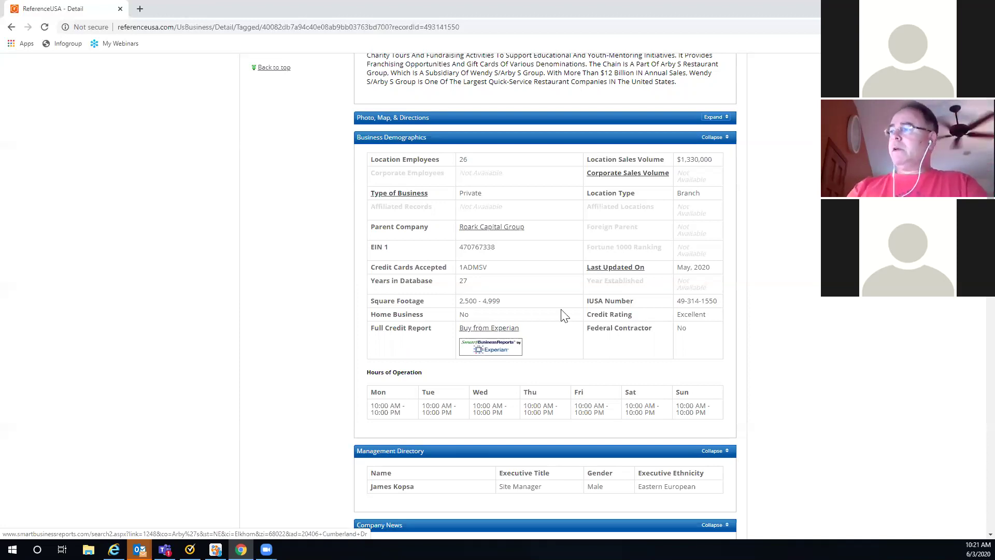
# Step: Scroll down the Arby's record to Company News and load its recent articles
pyautogui.scroll(-1, 565, 314)
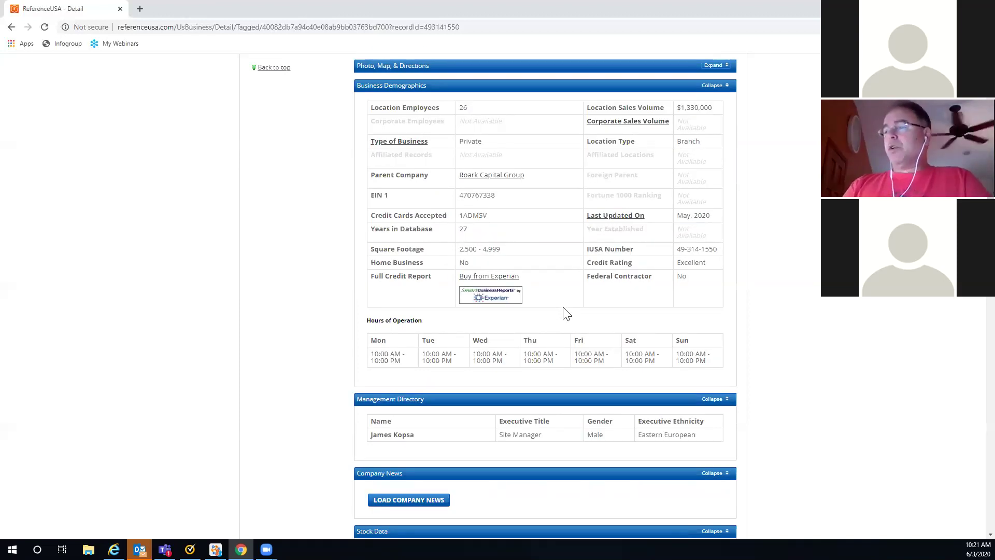
pyautogui.scroll(-1, 565, 312)
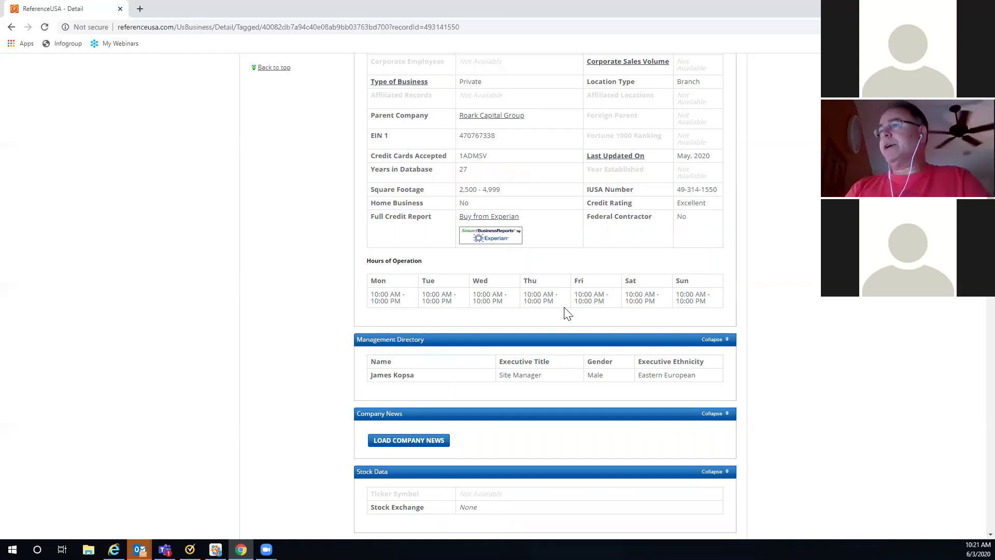
pyautogui.scroll(-2, 491, 299)
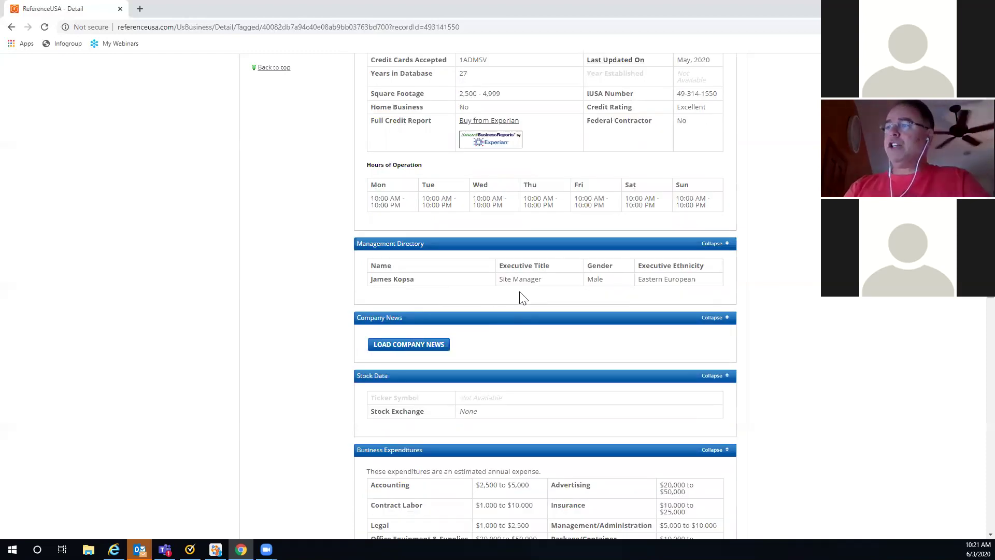
pyautogui.scroll(-1, 511, 291)
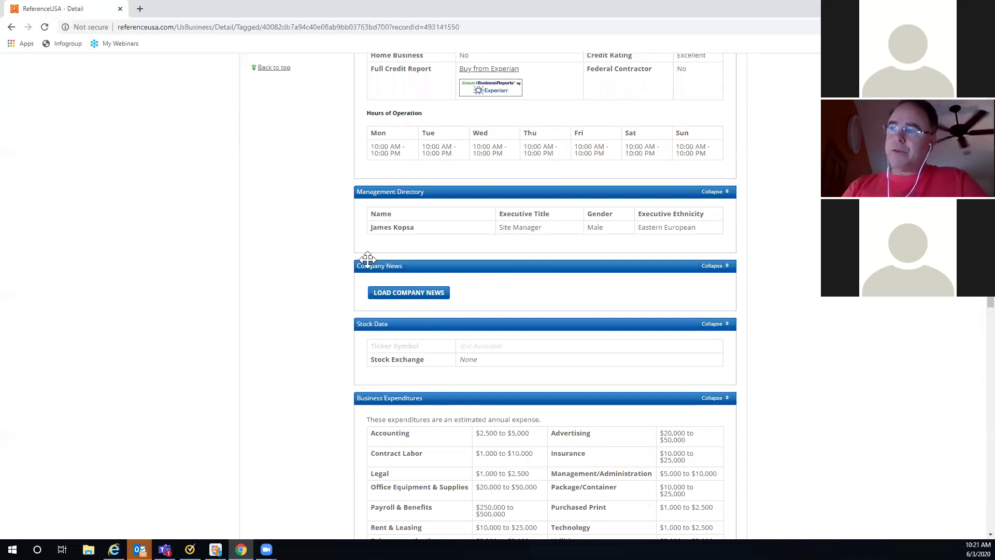
pyautogui.click(410, 297)
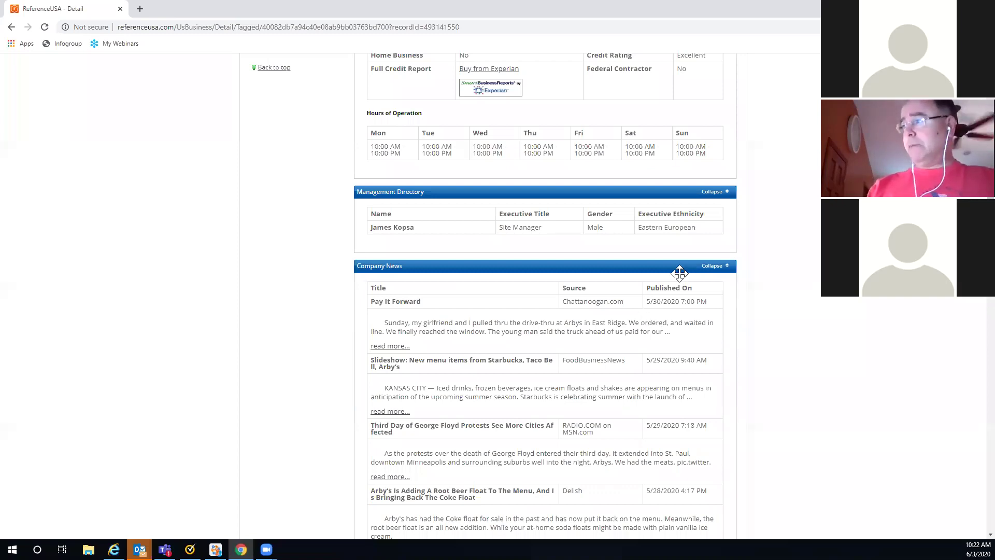
# Step: Collapse Company News and scroll to Stock Data and Business Expenditures
pyautogui.click(712, 265)
pyautogui.scroll(-2, 529, 252)
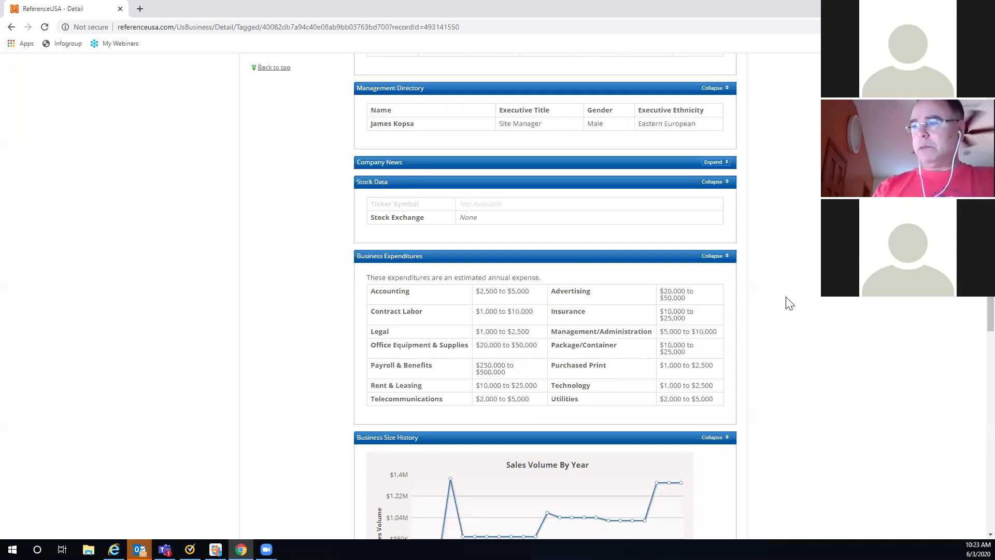
# Step: Scroll past the sales and employee charts to the 2003–2019 Business History table
pyautogui.scroll(-6, 789, 304)
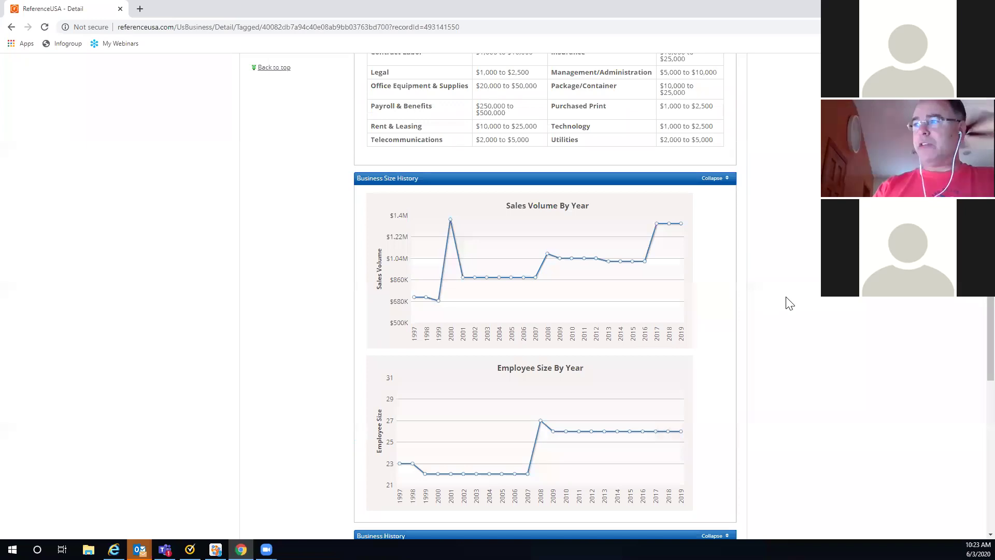
pyautogui.scroll(-2, 790, 304)
pyautogui.scroll(-4, 789, 303)
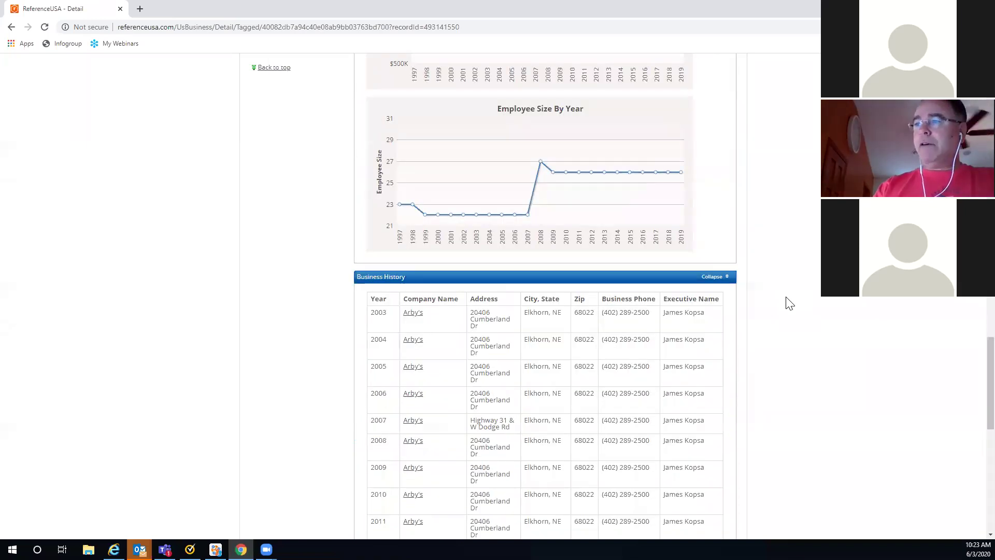
pyautogui.scroll(-2, 790, 303)
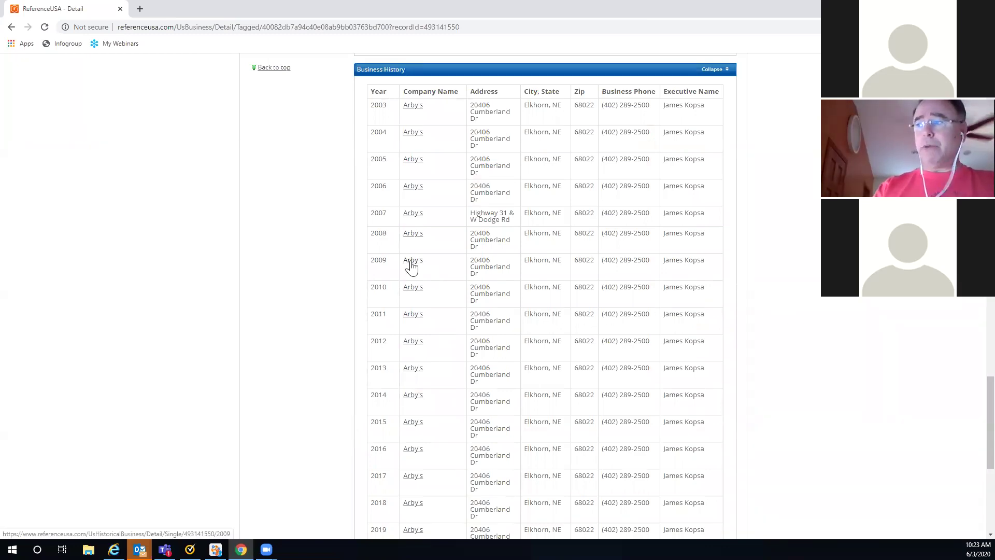
# Step: Open the 2009 Arby's historical record and switch it to the 1998 year
pyautogui.click(411, 265)
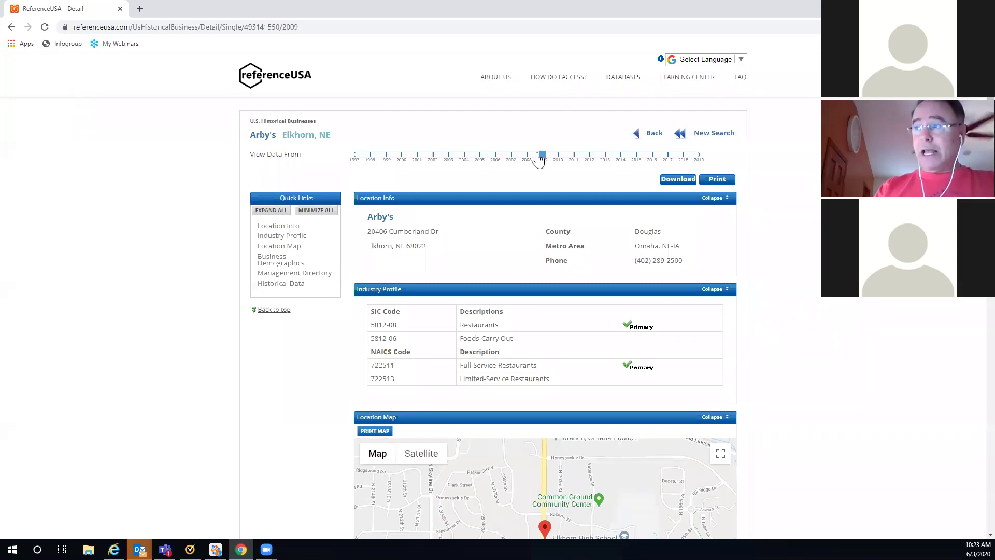
pyautogui.click(369, 156)
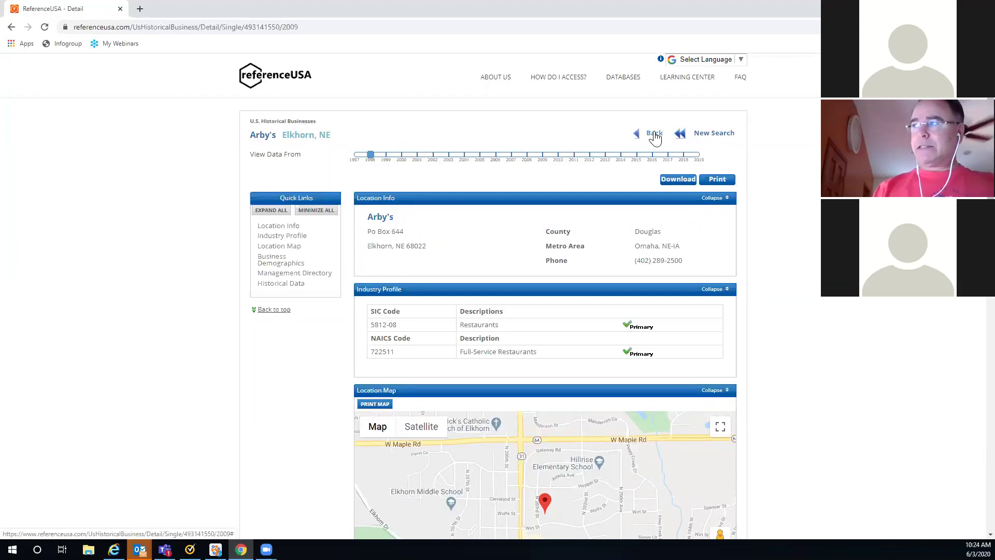
# Step: Return to the Elkhorn Arby's business details record
pyautogui.click(655, 134)
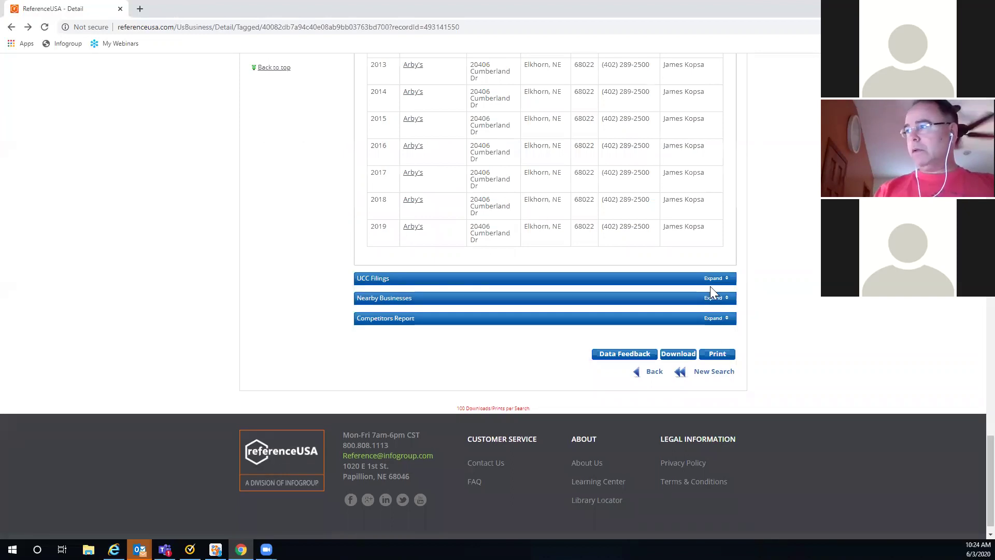
pyautogui.scroll(2, 482, 259)
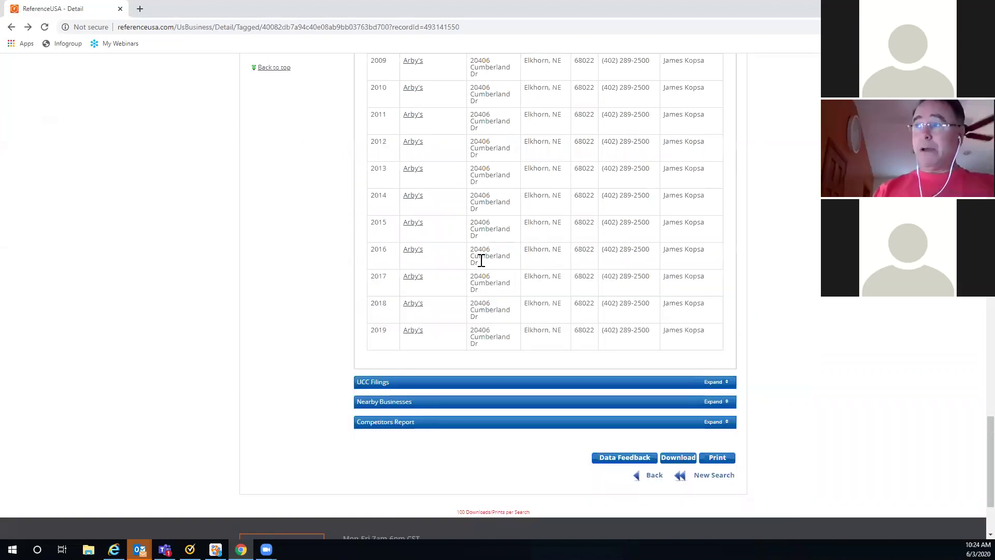
pyautogui.scroll(2, 422, 274)
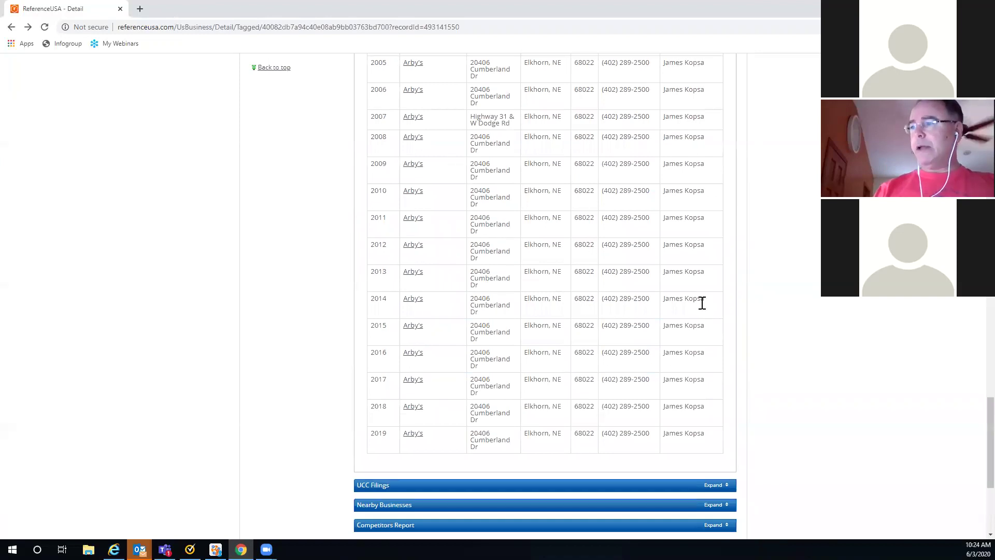
pyautogui.scroll(-4, 700, 303)
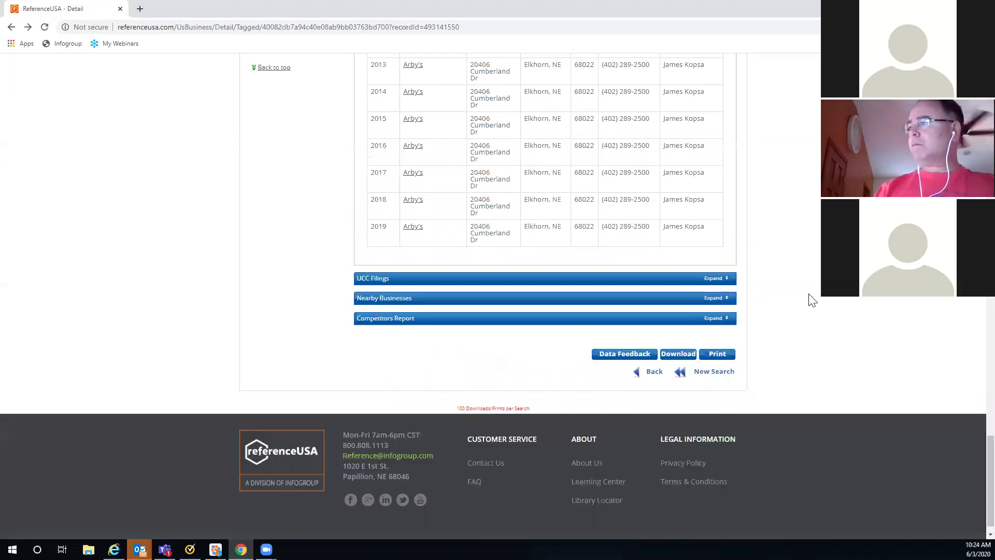
# Step: Expand Nearby Businesses and Competitors Report, both None Available, after briefly checking UCC Filings
pyautogui.click(713, 278)
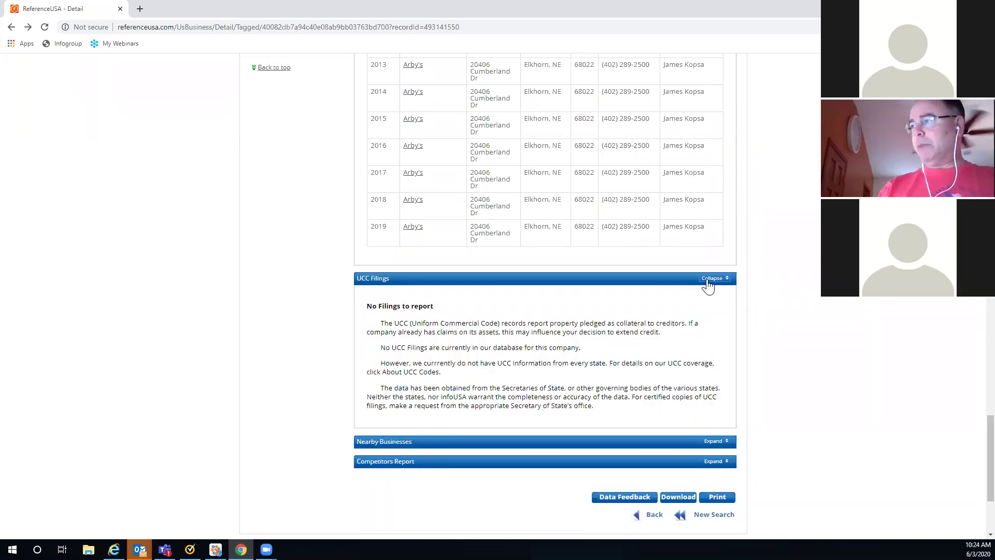
pyautogui.click(708, 281)
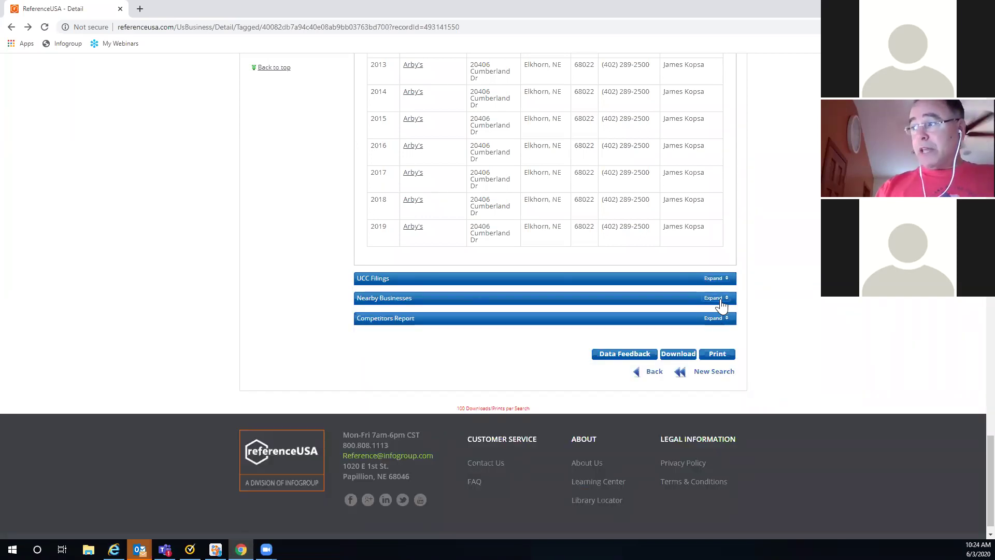
pyautogui.click(721, 304)
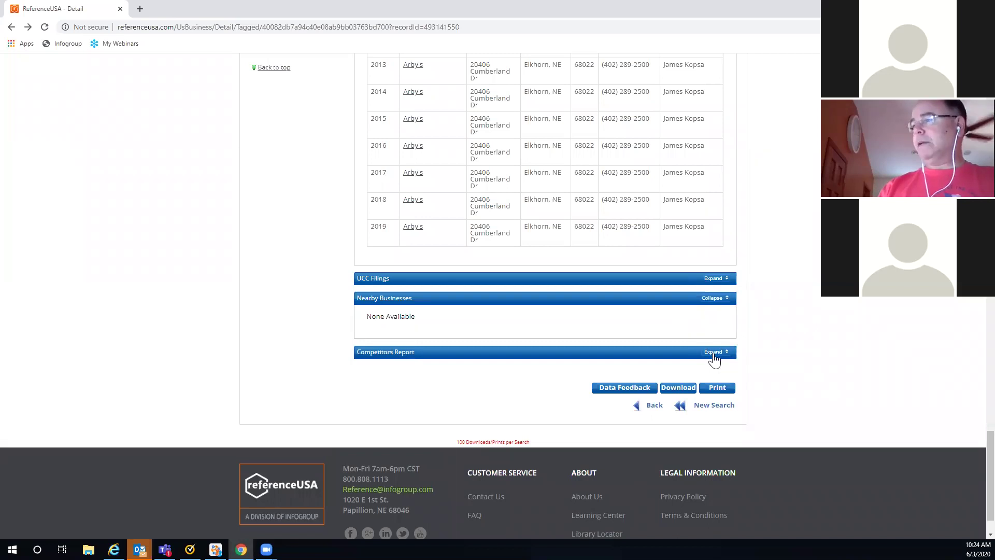
pyautogui.click(713, 352)
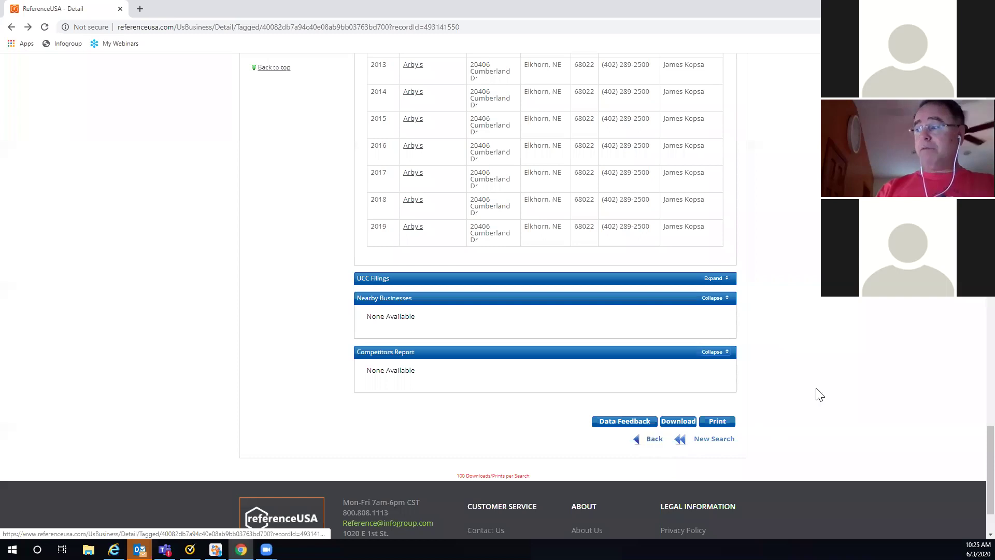
pyautogui.scroll(20, 790, 352)
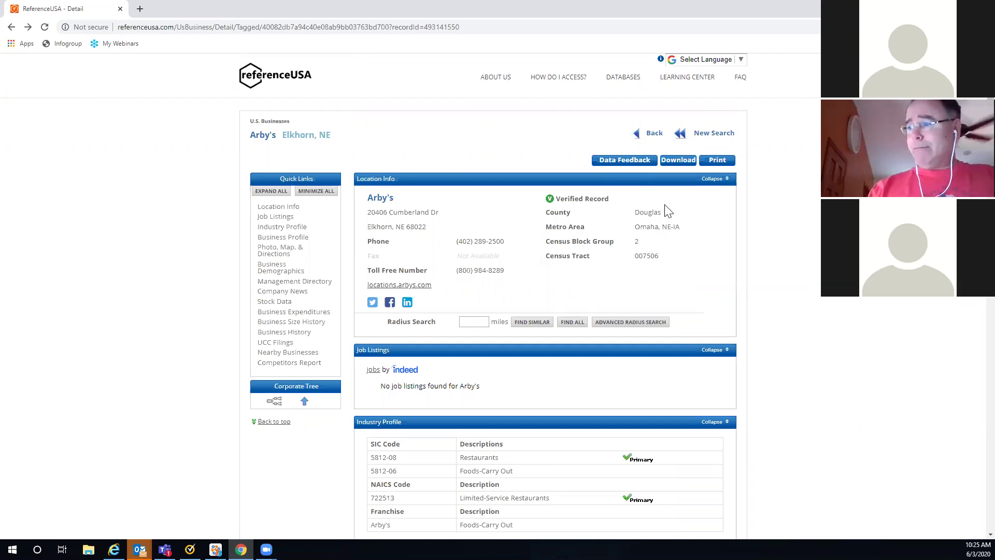
pyautogui.scroll(-4, 665, 206)
pyautogui.scroll(-6, 665, 206)
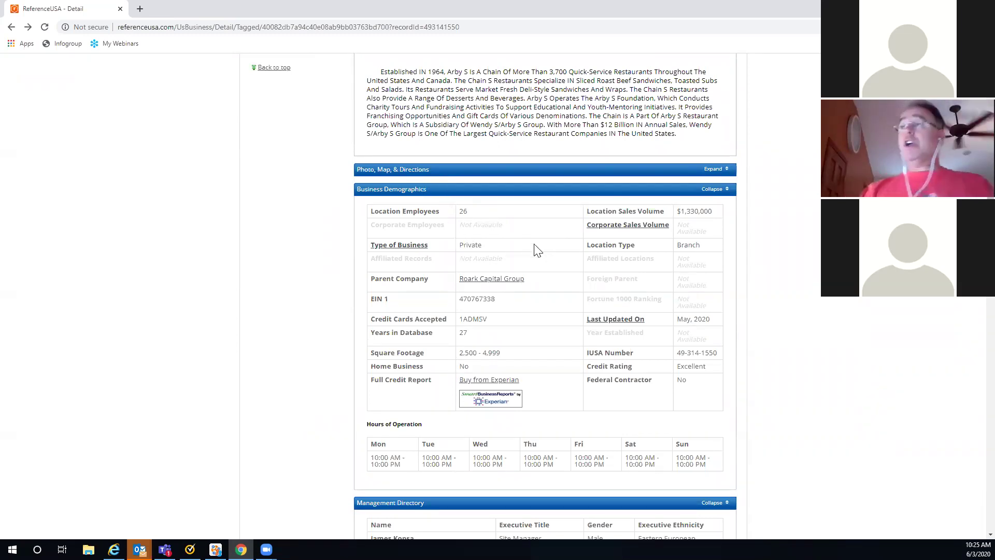
pyautogui.press('Home')
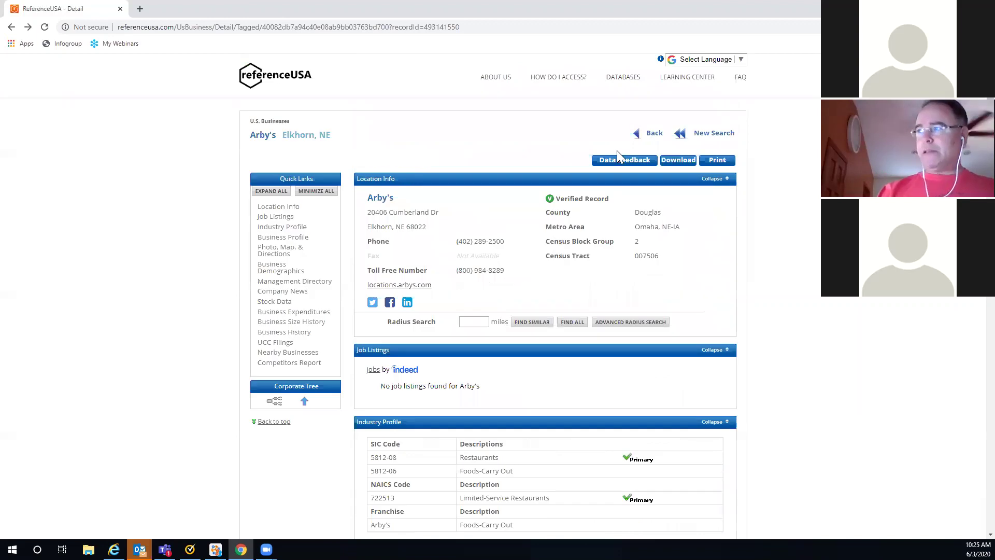
# Step: On the Arby's Data Feedback form, flag Number of Employees and correct it to 40
pyautogui.click(615, 164)
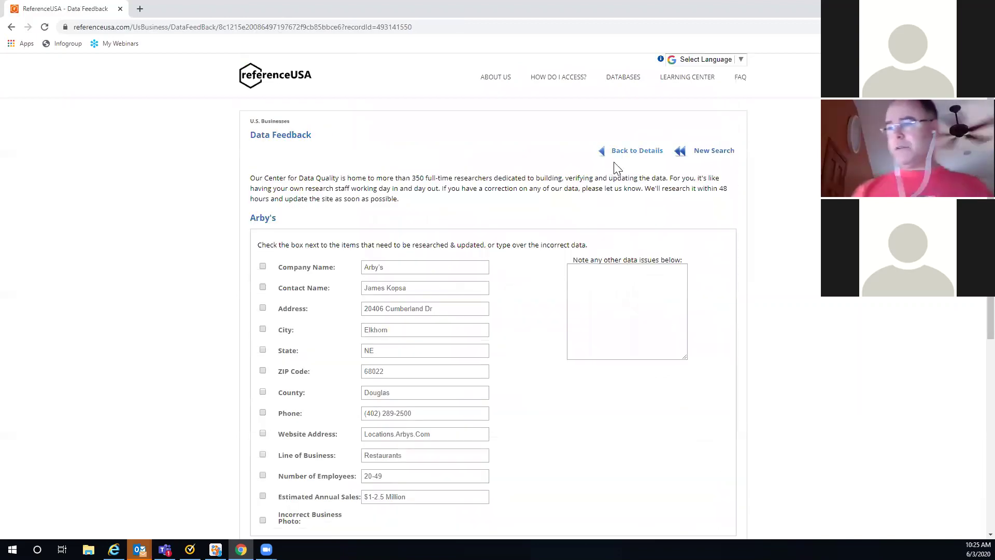
pyautogui.scroll(-3, 522, 285)
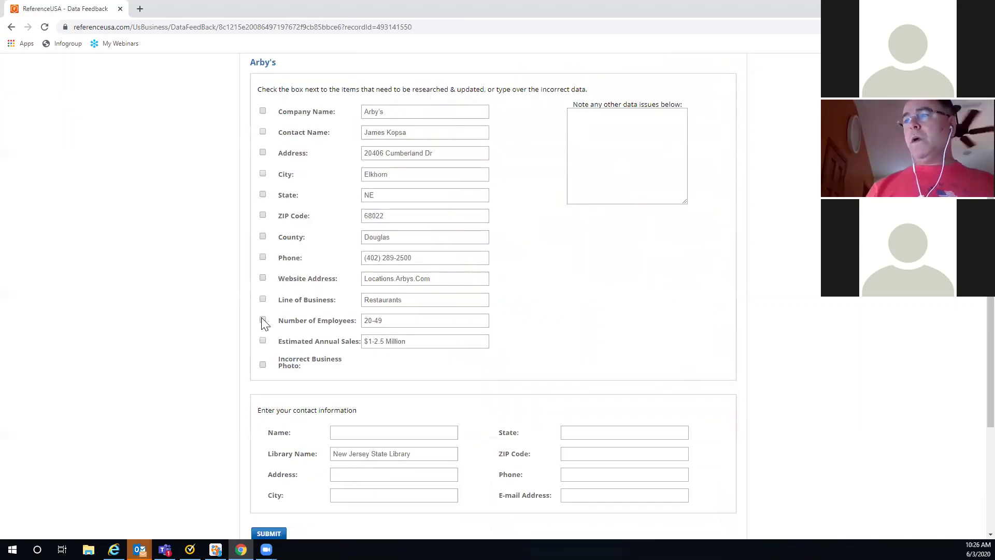
pyautogui.click(263, 319)
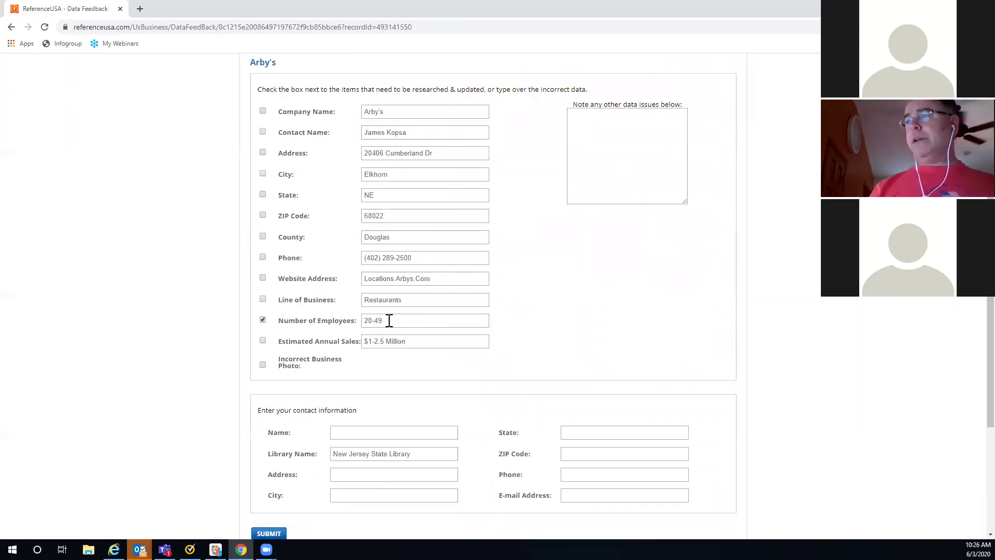
pyautogui.press('Tab')
pyautogui.write('40')
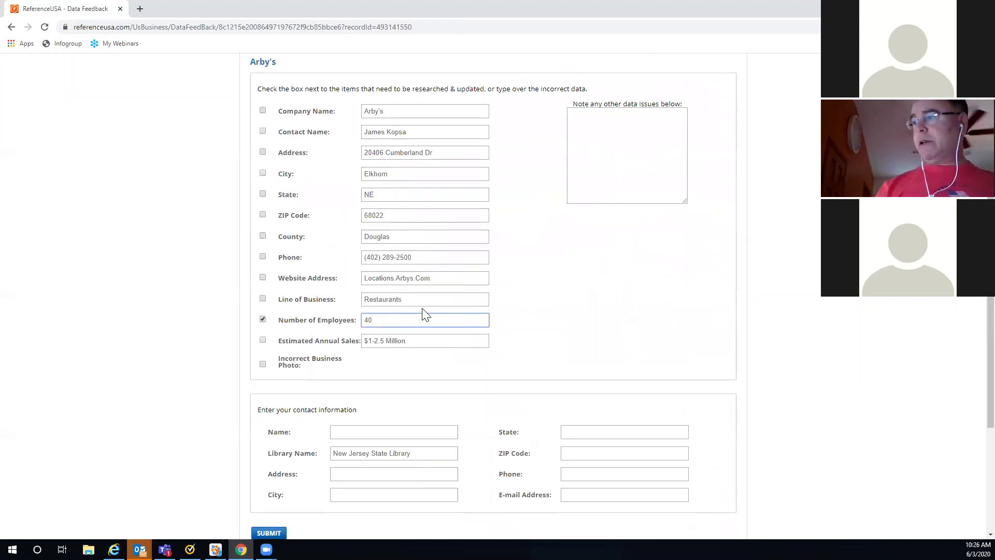
pyautogui.scroll(-2, 547, 440)
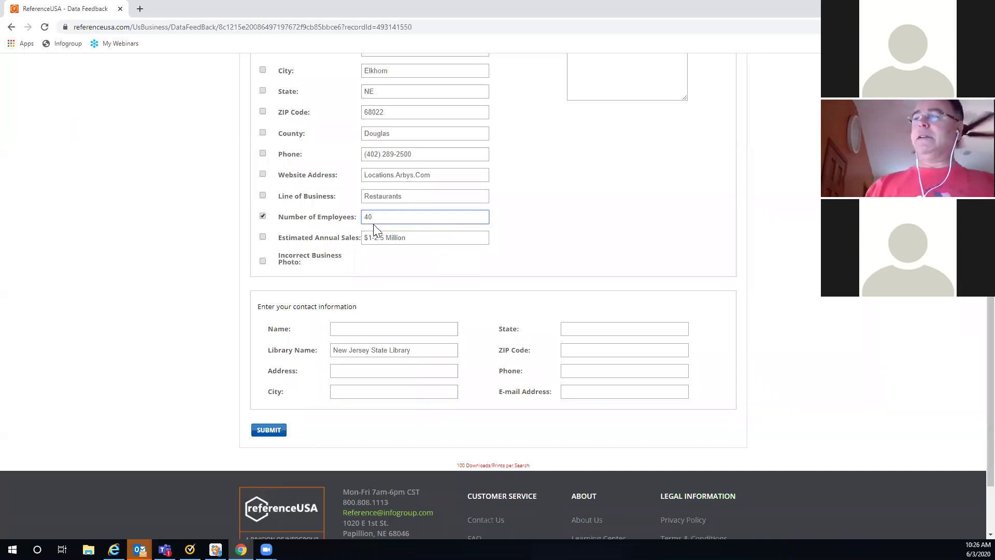
pyautogui.scroll(1, 500, 228)
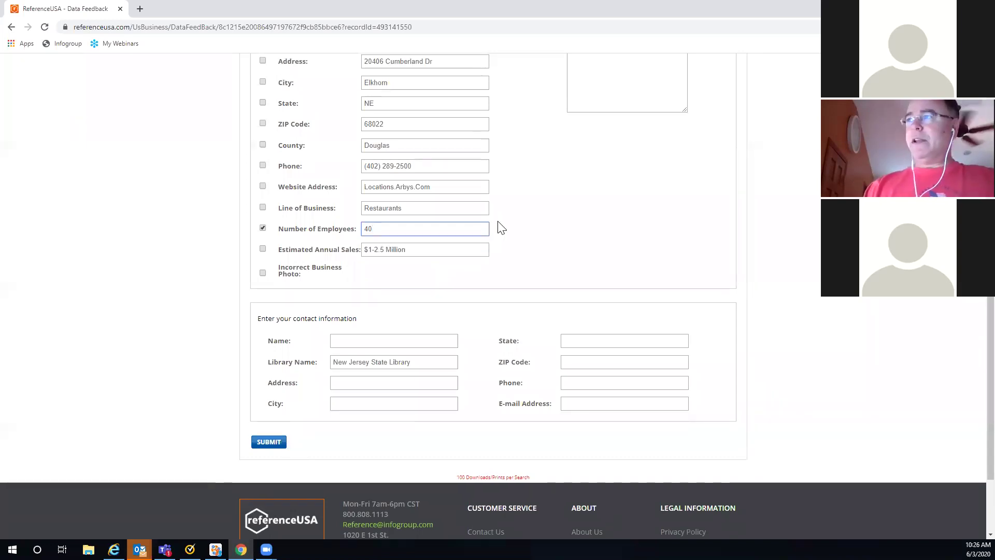
pyautogui.scroll(5, 500, 228)
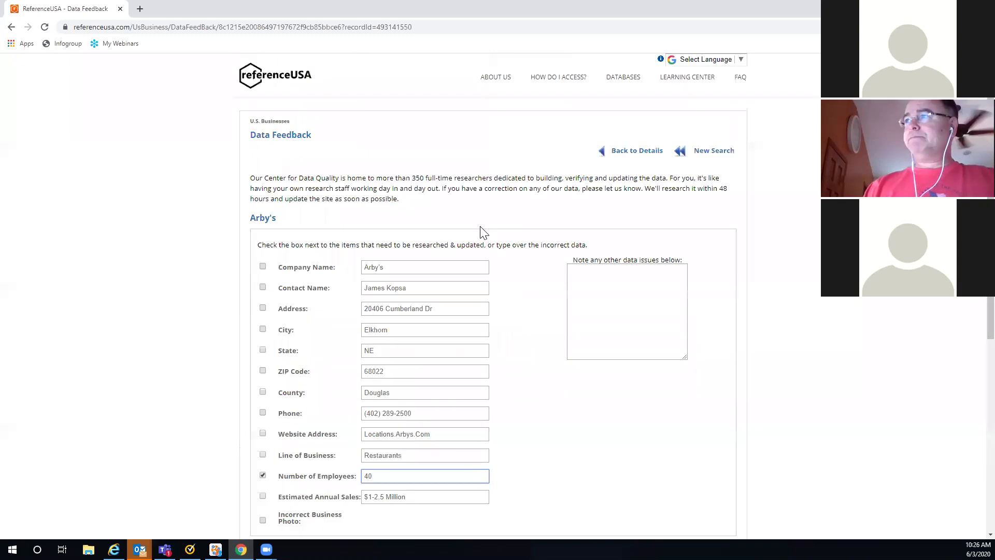
# Step: Use Back to Details to return to the Elkhorn Arby's record
pyautogui.click(624, 154)
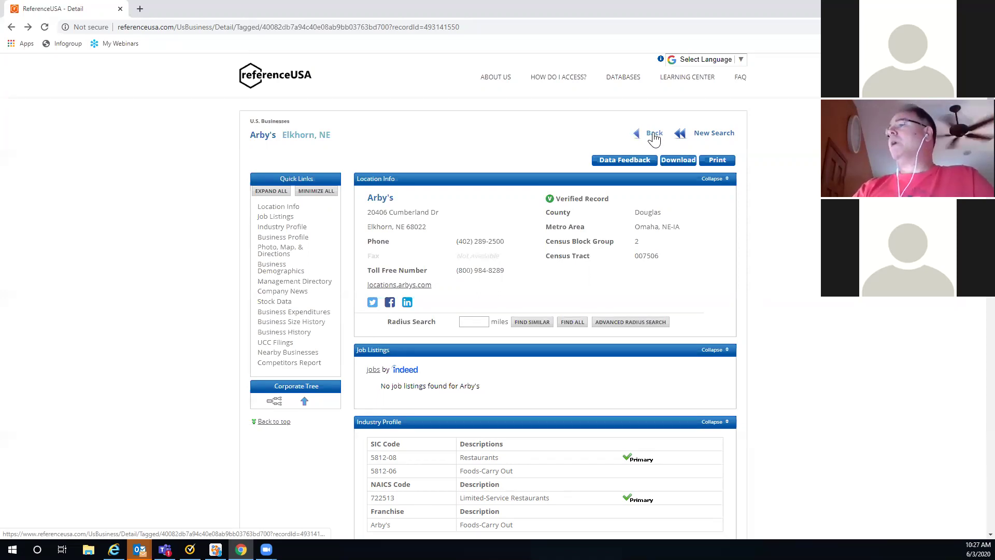
# Step: Go back to the 885 results and choose Save Search, reaching Create an Account
pyautogui.click(654, 134)
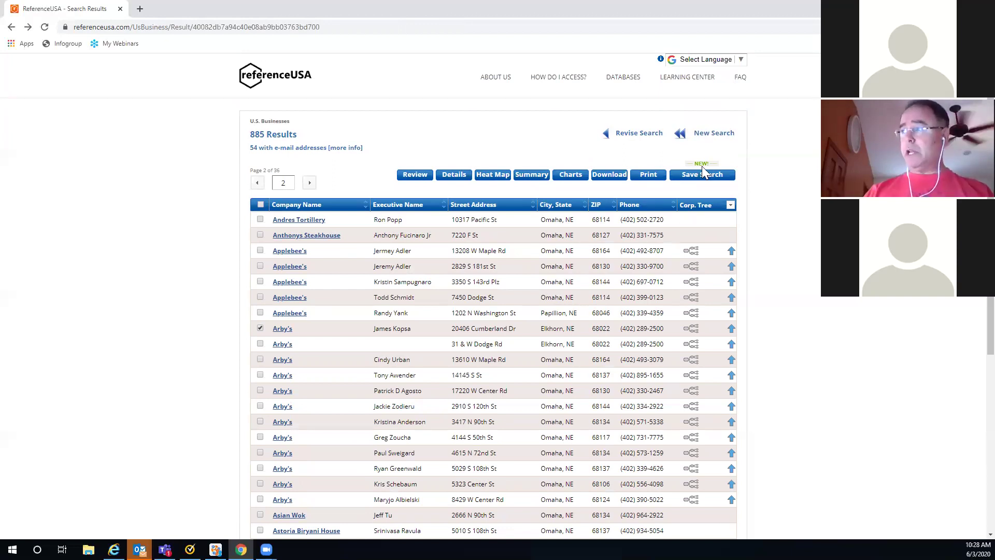
pyautogui.click(707, 181)
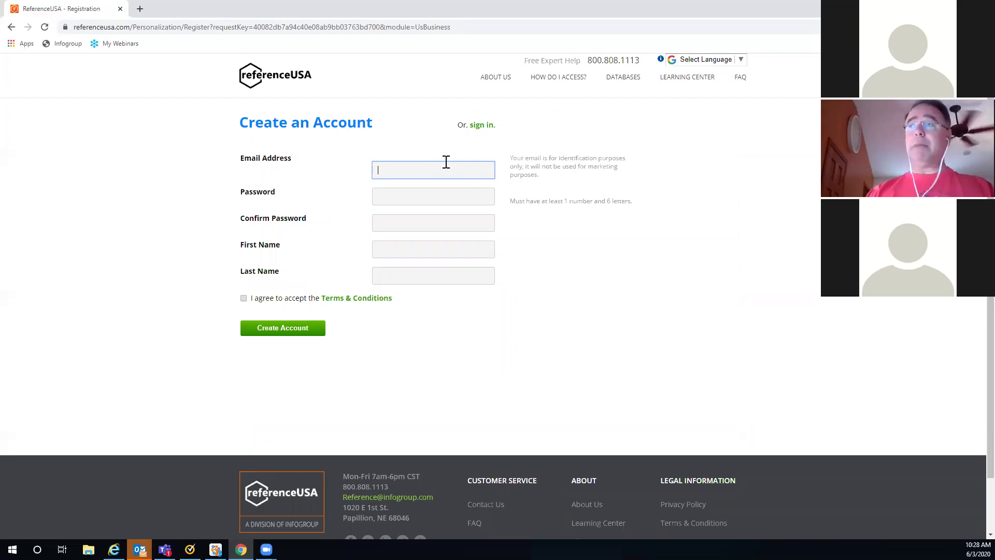
# Step: Use browser Back to leave Create an Account for the 885 restaurant results
pyautogui.click(11, 28)
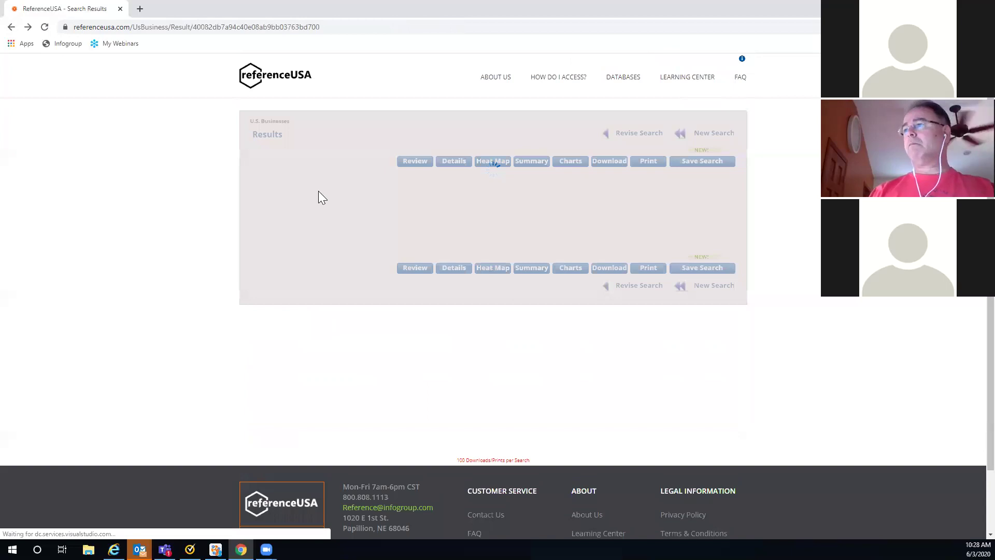
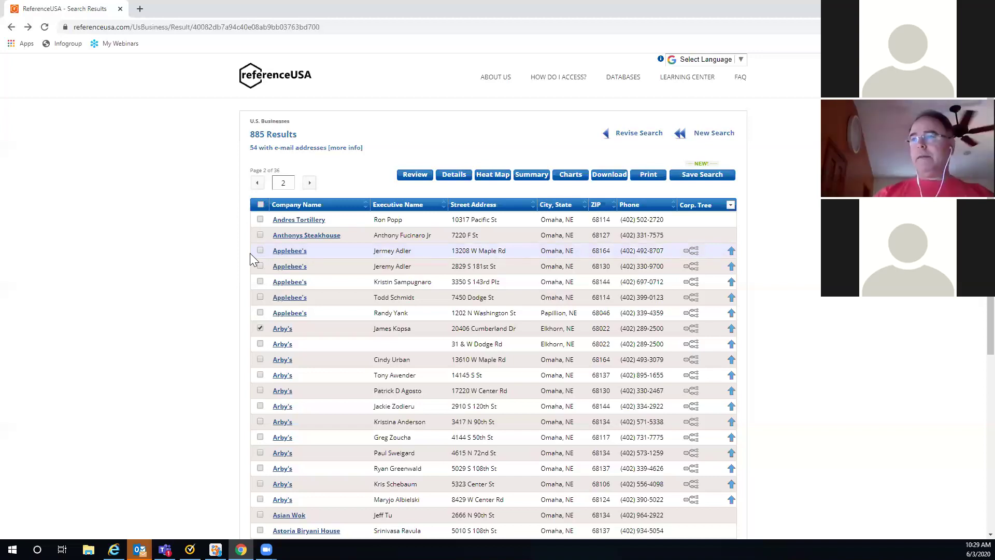
# Step: Check the second Applebee's record and download both checked records as a comma-delimited Summary file
pyautogui.click(260, 266)
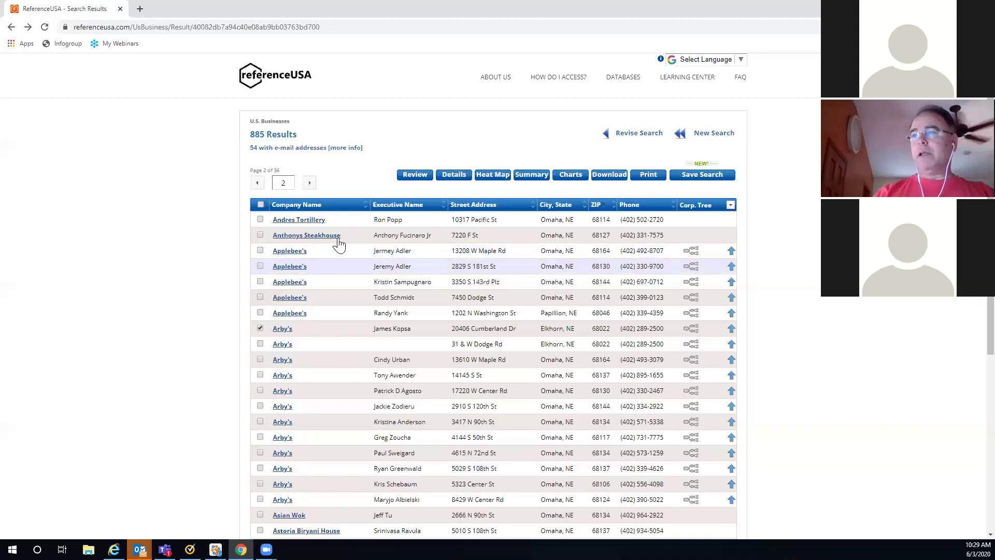
pyautogui.click(609, 174)
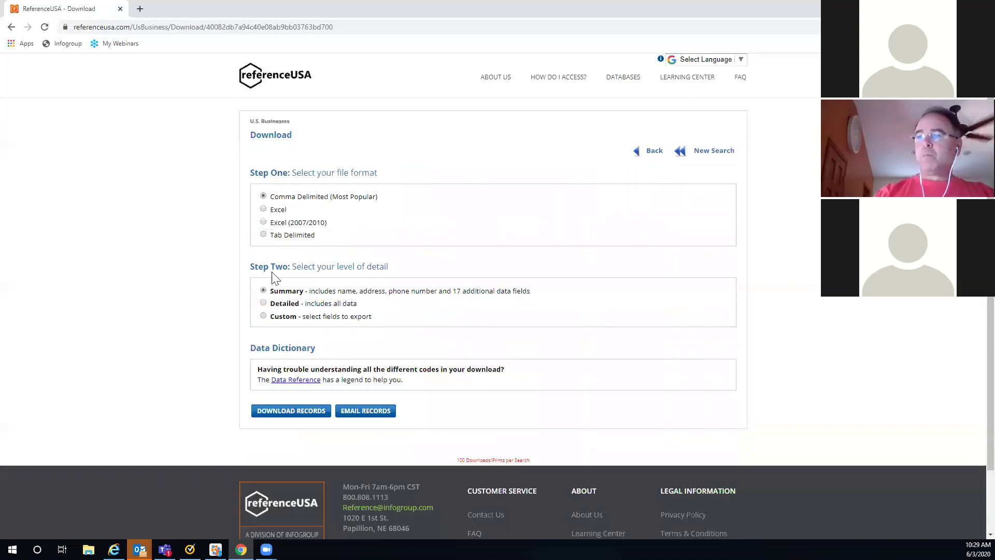
pyautogui.click(292, 414)
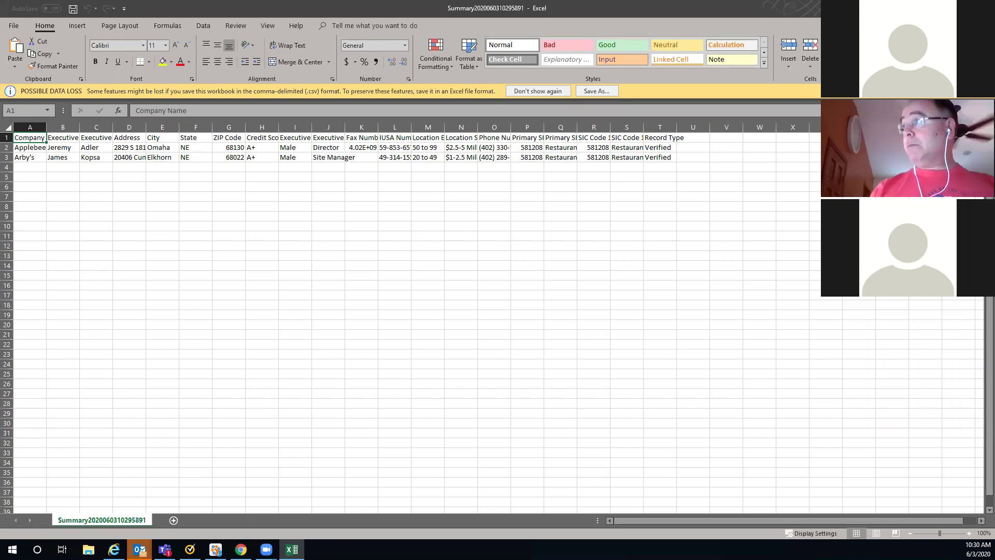
# Step: Close the two-record summary CSV in Excel to get back to the Download page
pyautogui.hotkey('alt', 'F4')
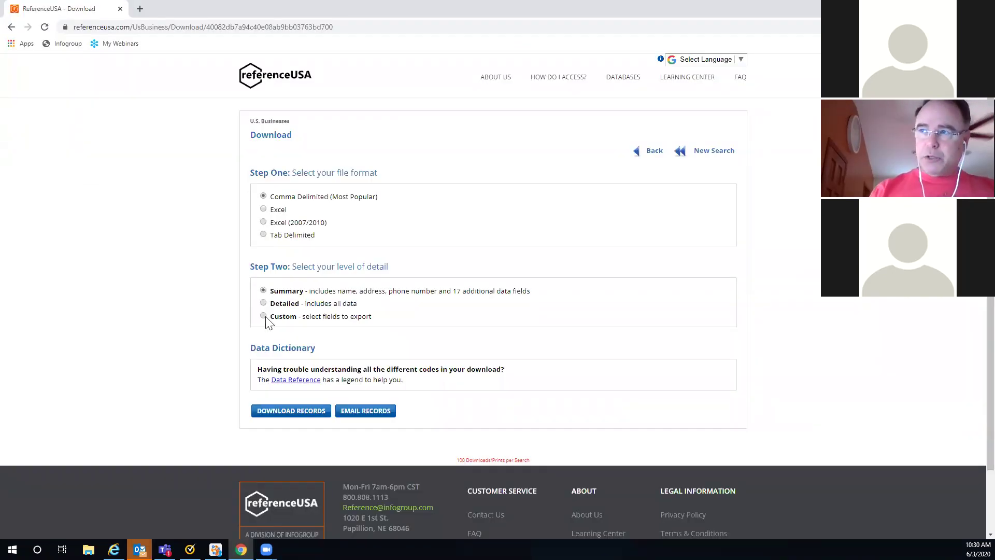
# Step: Switch the export detail to Custom and remove Record Type from the selected fields
pyautogui.click(264, 316)
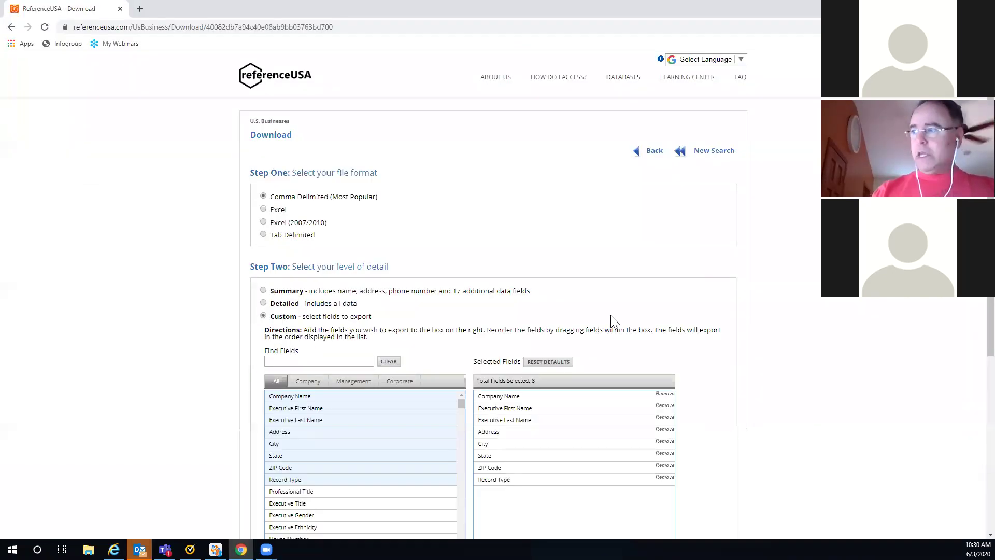
pyautogui.scroll(-2, 768, 272)
pyautogui.scroll(-1, 589, 341)
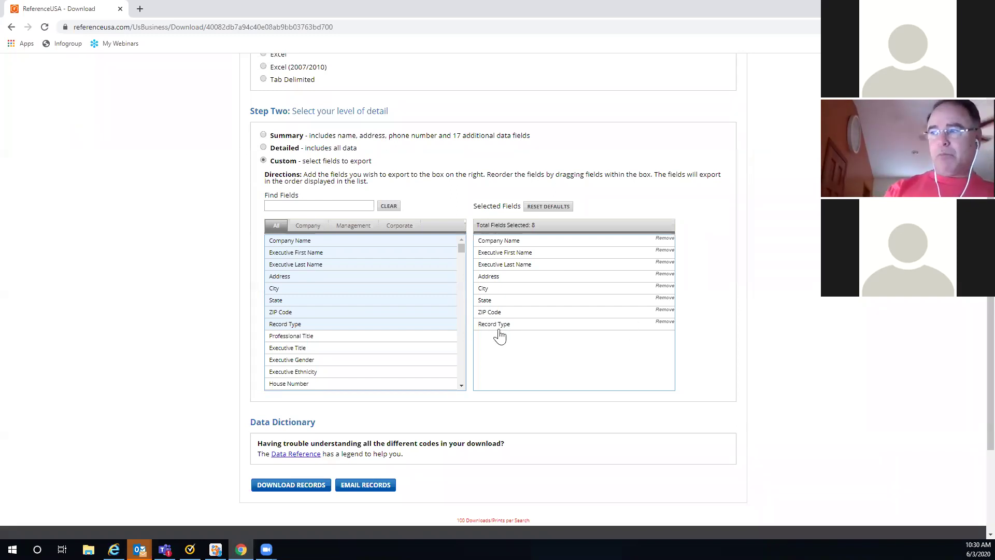
pyautogui.click(663, 323)
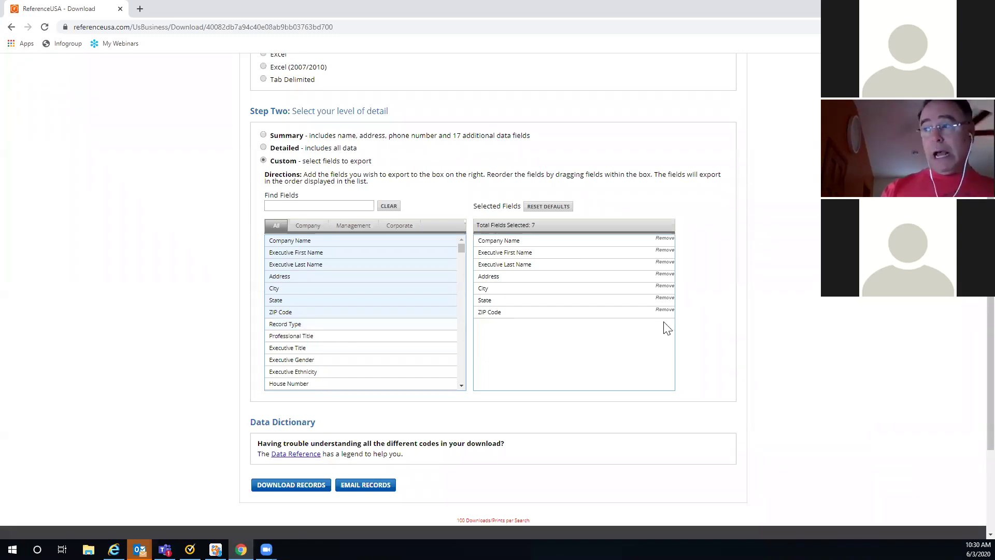
# Step: Find fields matching 'em', add Location Employee Size Actual, and return to the results
pyautogui.click(277, 205)
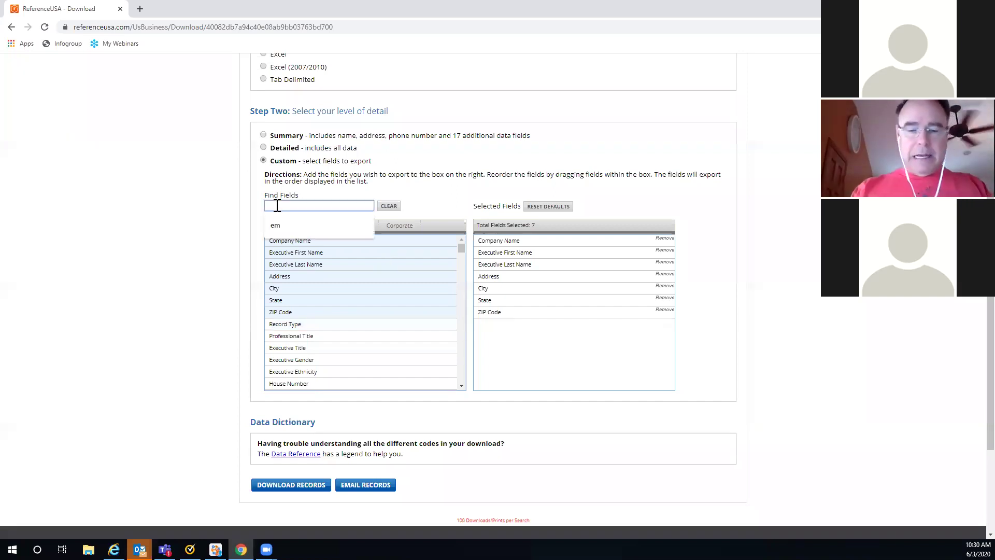
pyautogui.write('em')
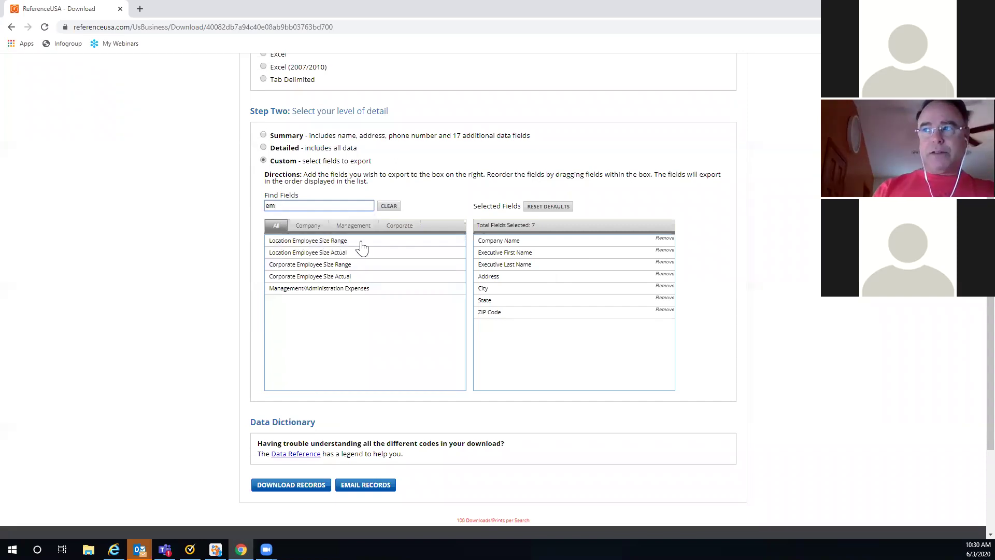
pyautogui.click(331, 256)
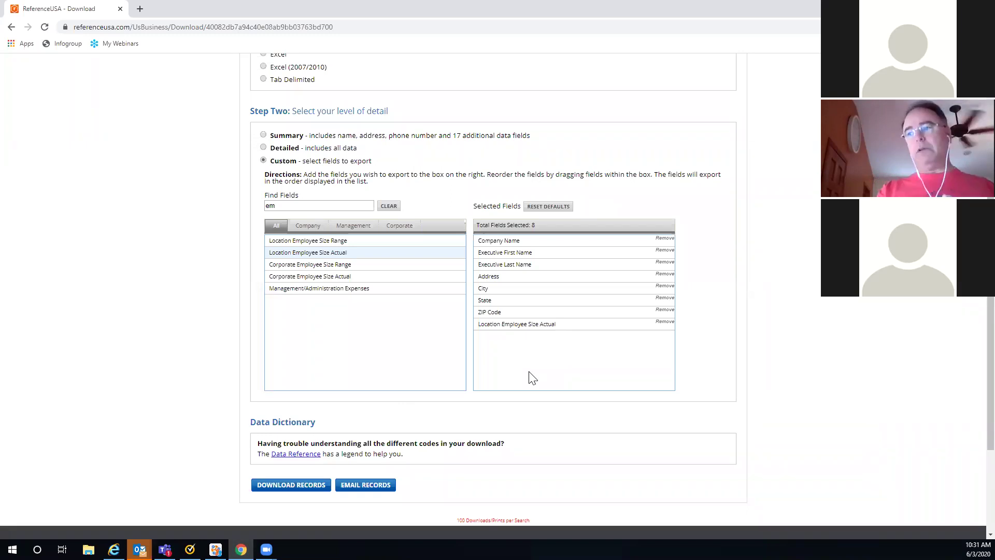
pyautogui.scroll(3, 928, 340)
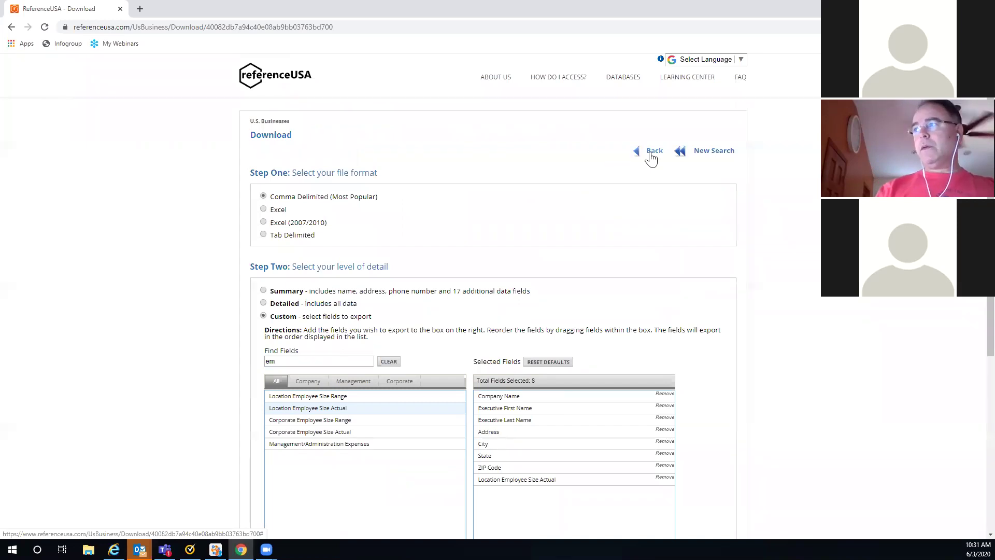
pyautogui.click(651, 155)
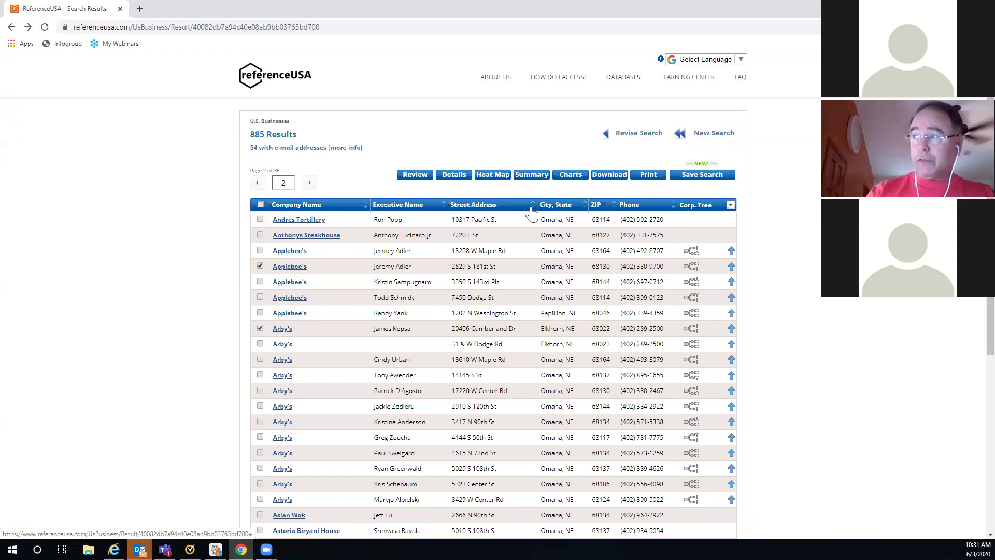
# Step: From page 1, sort the results by Street Address and select all records on pages 1 and 2
pyautogui.click(258, 183)
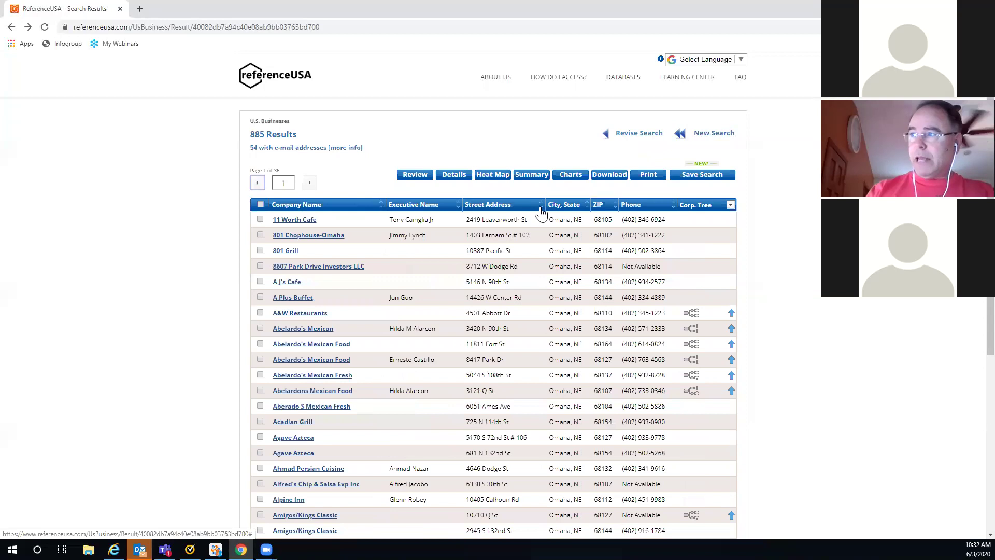
pyautogui.click(541, 207)
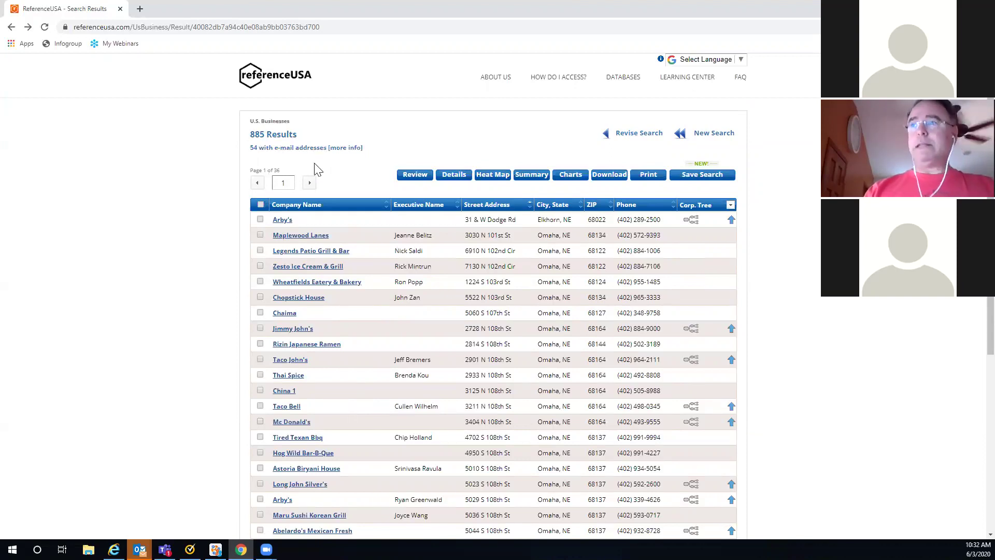
pyautogui.click(260, 205)
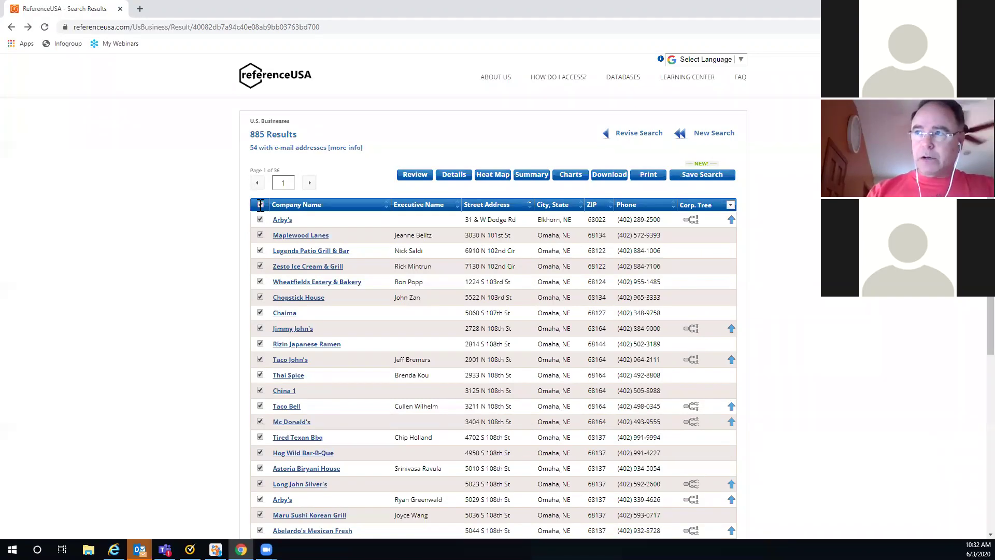
pyautogui.click(309, 183)
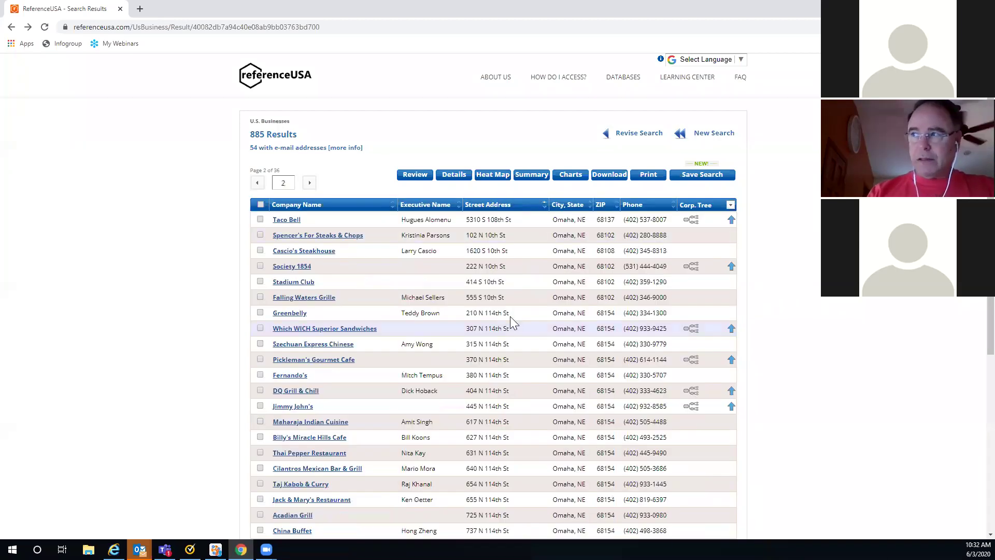
pyautogui.click(260, 204)
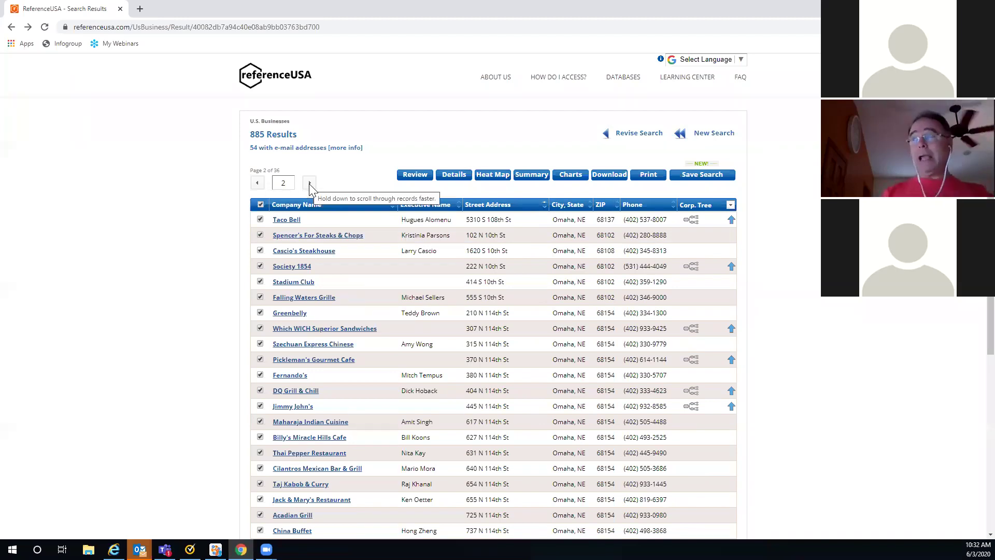
# Step: Re-sort the results by Street Address and jump to page 5
pyautogui.click(622, 135)
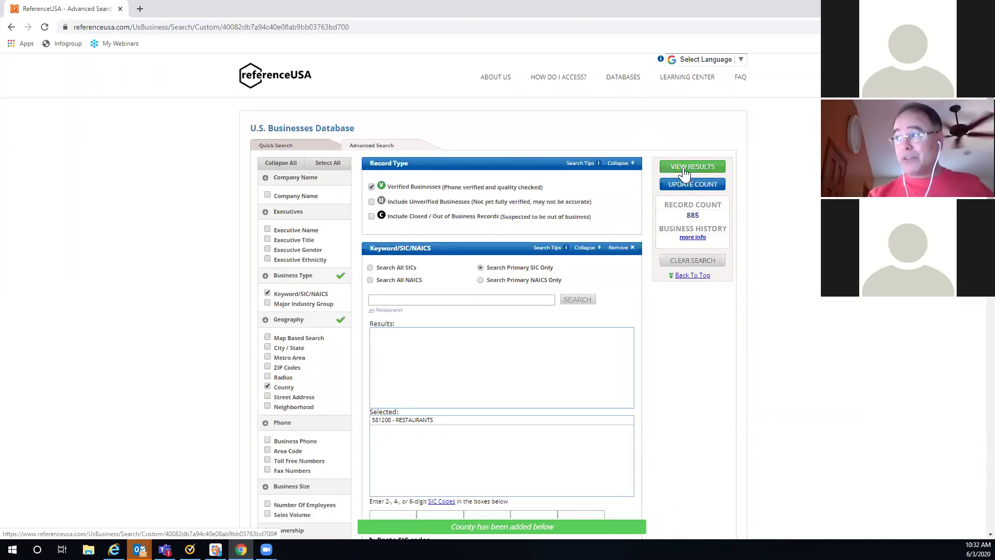
pyautogui.click(683, 167)
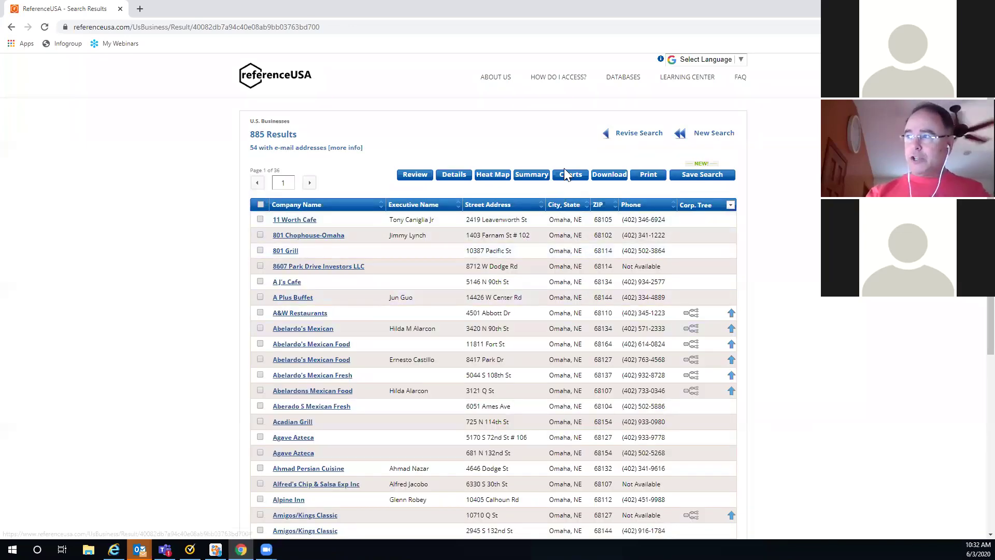
pyautogui.click(541, 209)
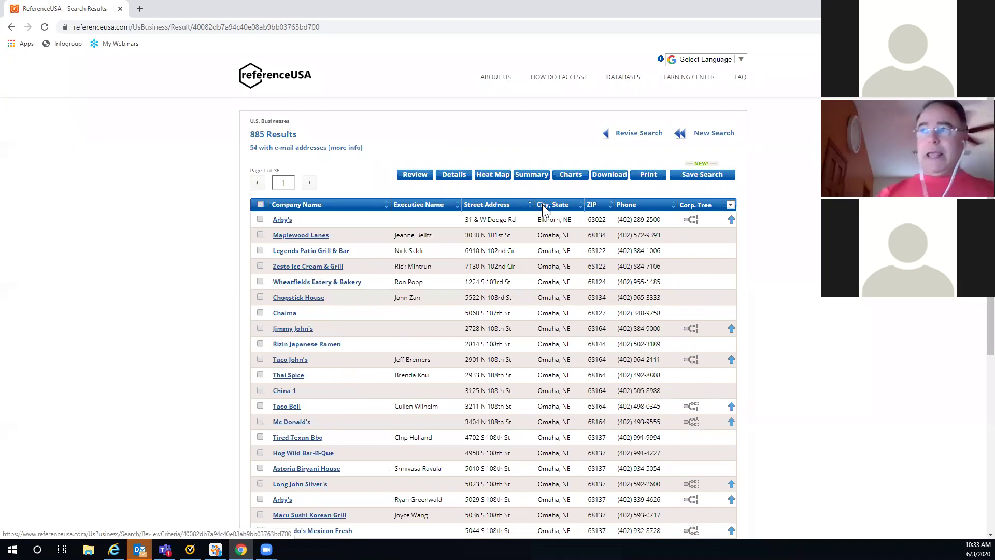
pyautogui.click(287, 182)
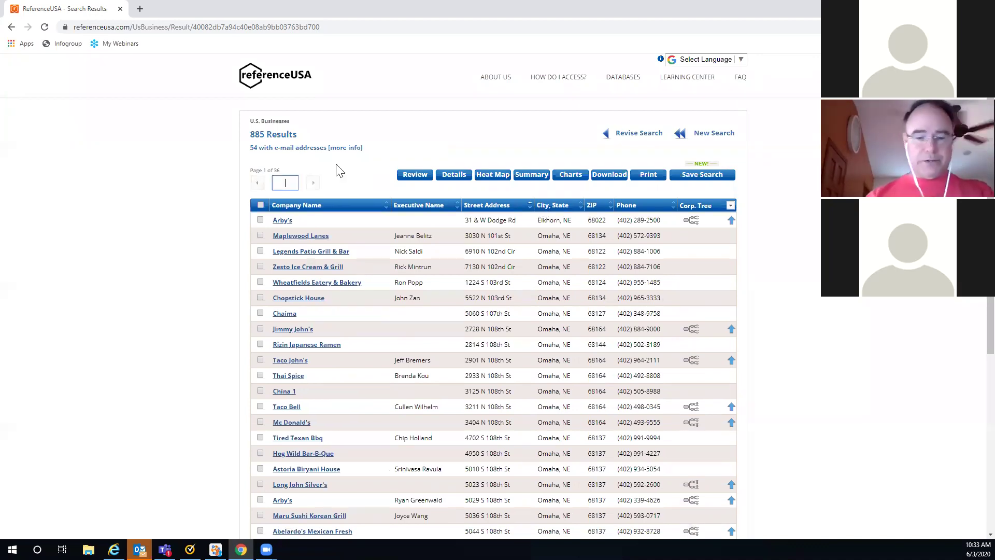
pyautogui.write('5')
pyautogui.press('Return')
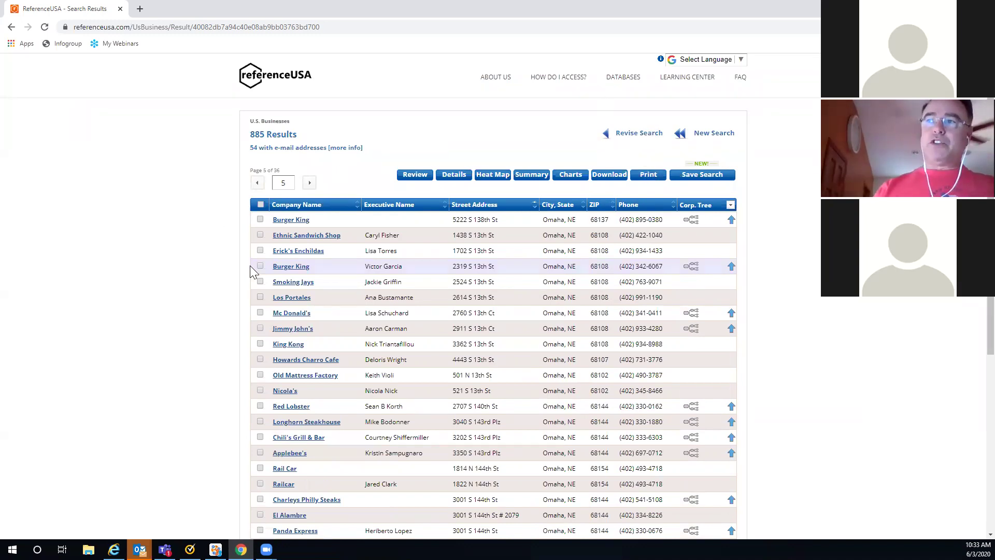
# Step: Select all records on pages 5, 7 and 8, advancing through to page 9
pyautogui.click(261, 204)
pyautogui.click(310, 183)
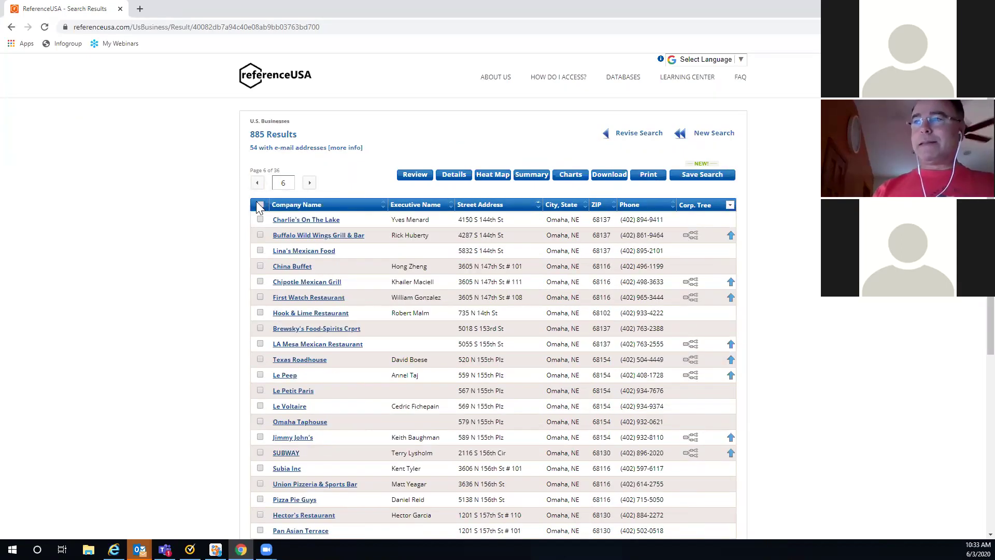
pyautogui.click(310, 183)
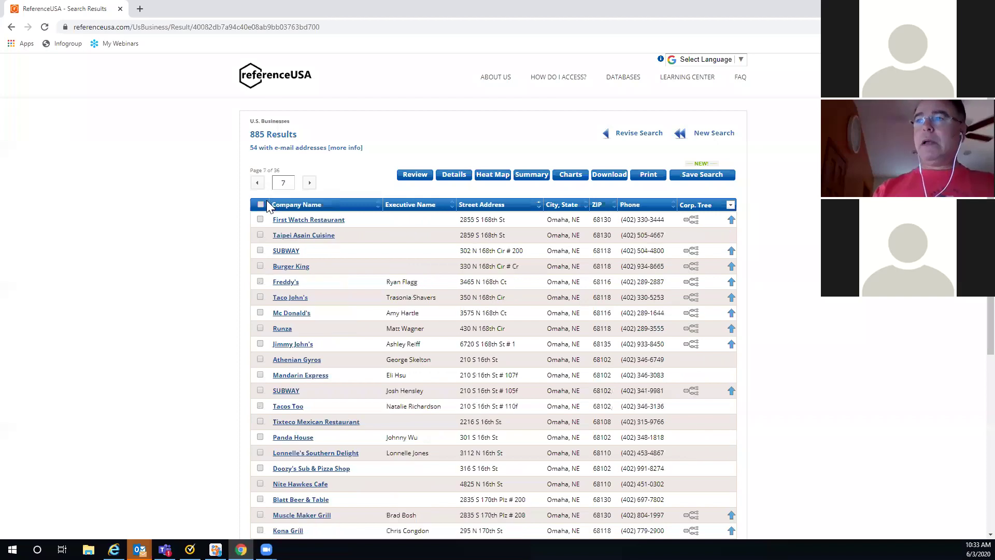
pyautogui.click(261, 204)
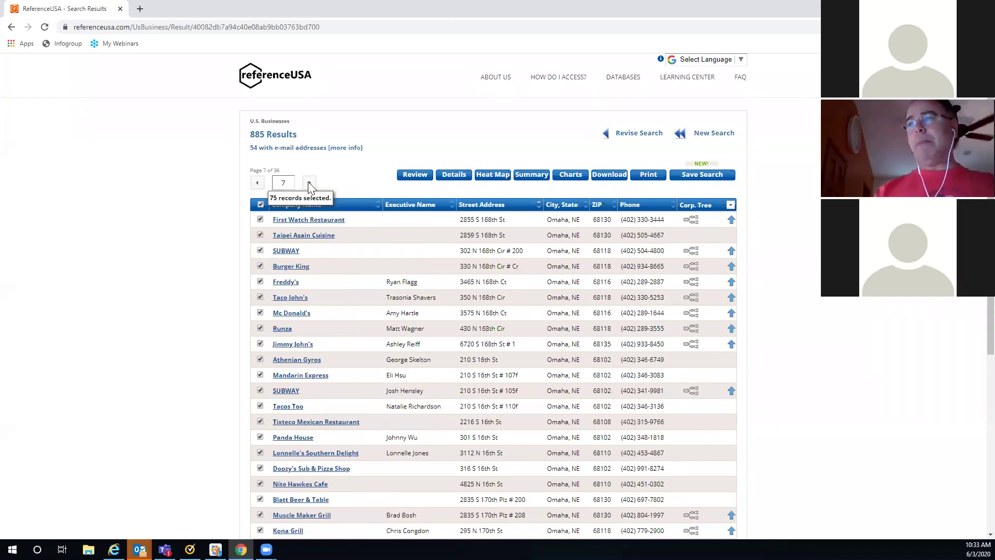
pyautogui.click(310, 183)
pyautogui.click(261, 204)
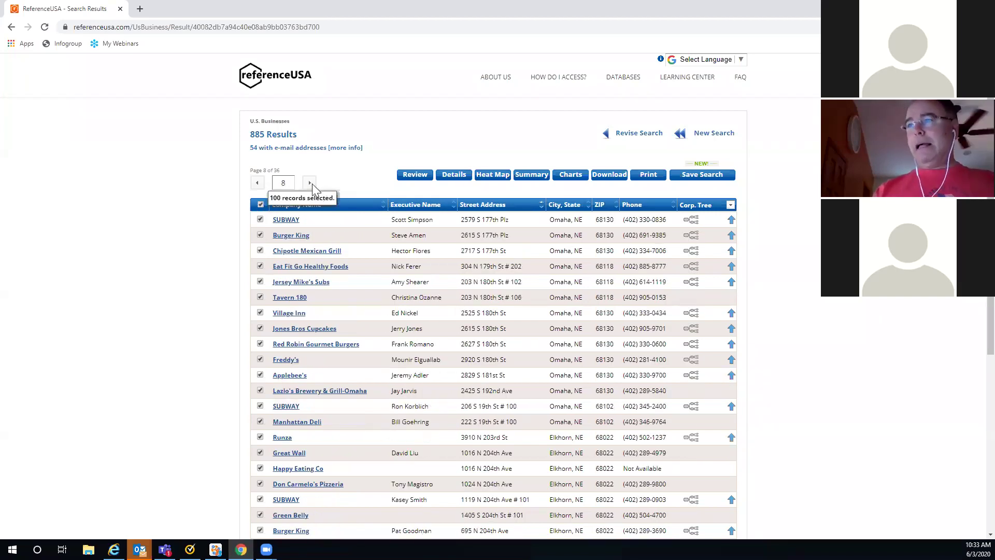
pyautogui.click(311, 183)
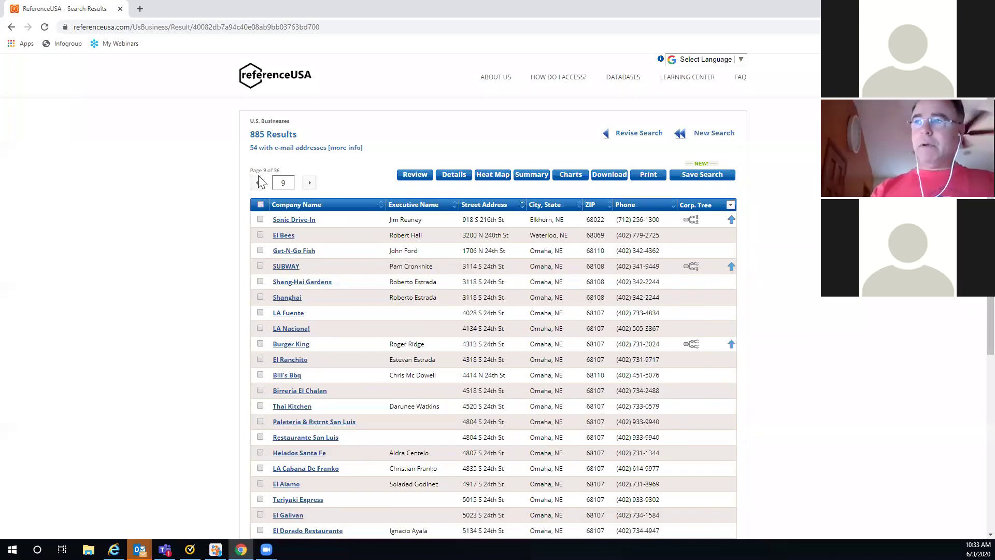
# Step: Page back to page 5, deselect all its records, then go to page 4
pyautogui.click(257, 184)
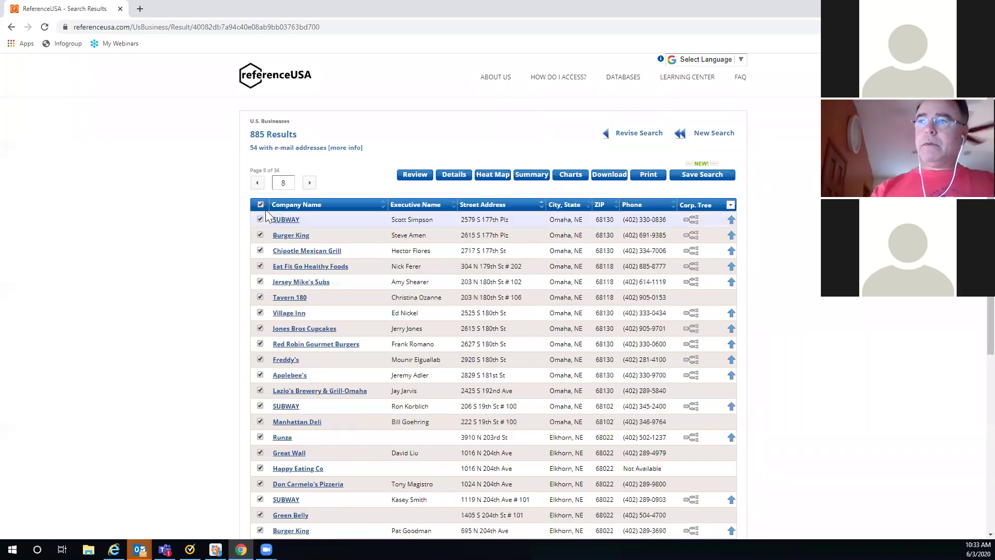
pyautogui.click(257, 185)
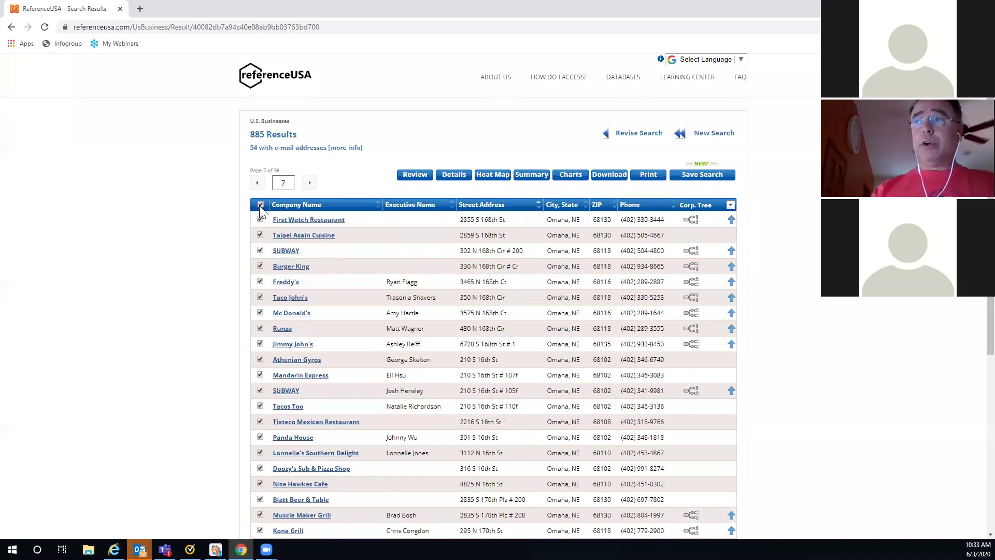
pyautogui.click(258, 184)
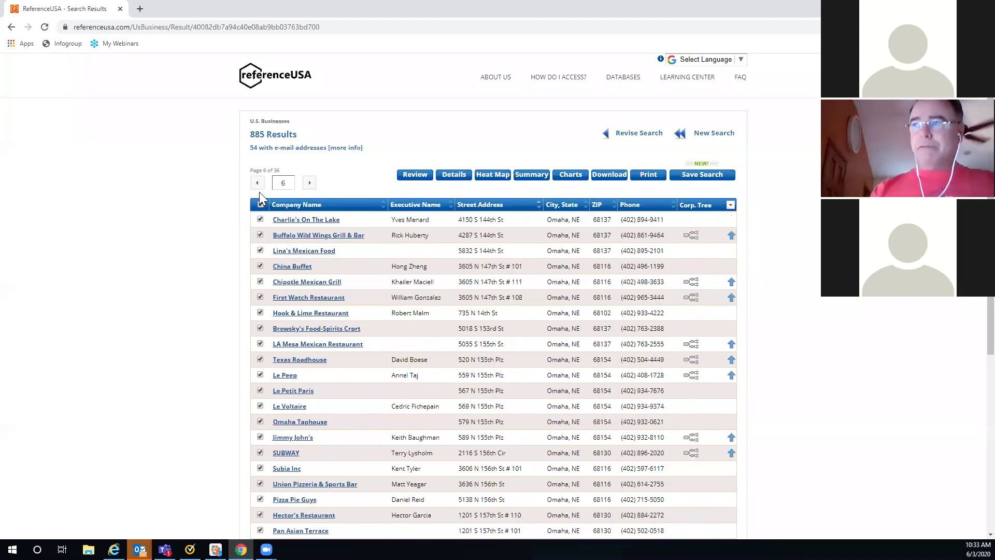
pyautogui.click(258, 184)
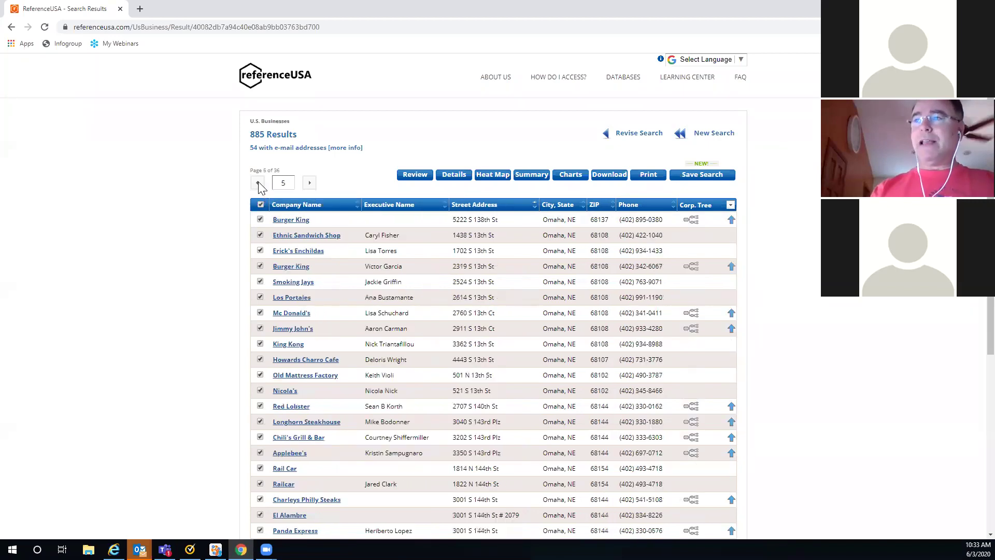
pyautogui.click(260, 205)
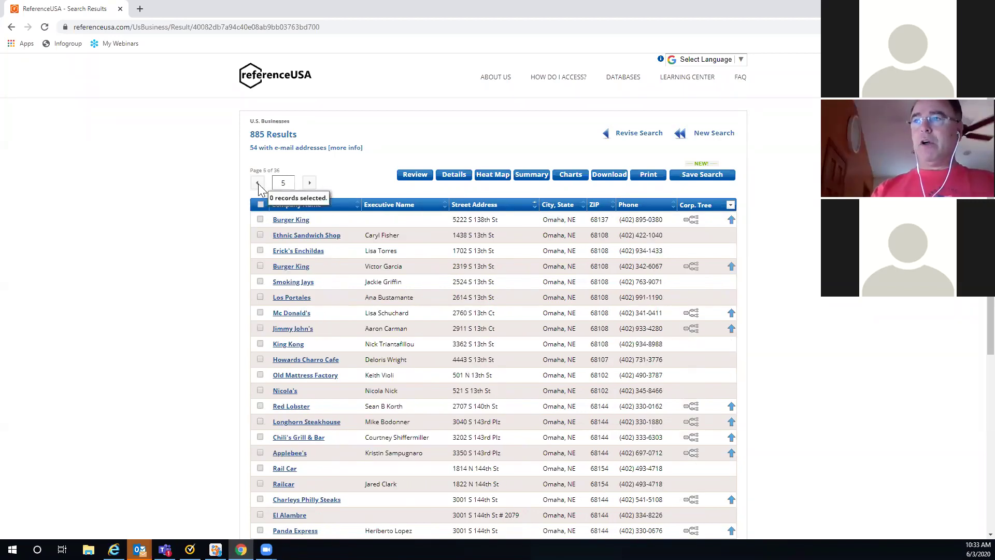
pyautogui.click(258, 184)
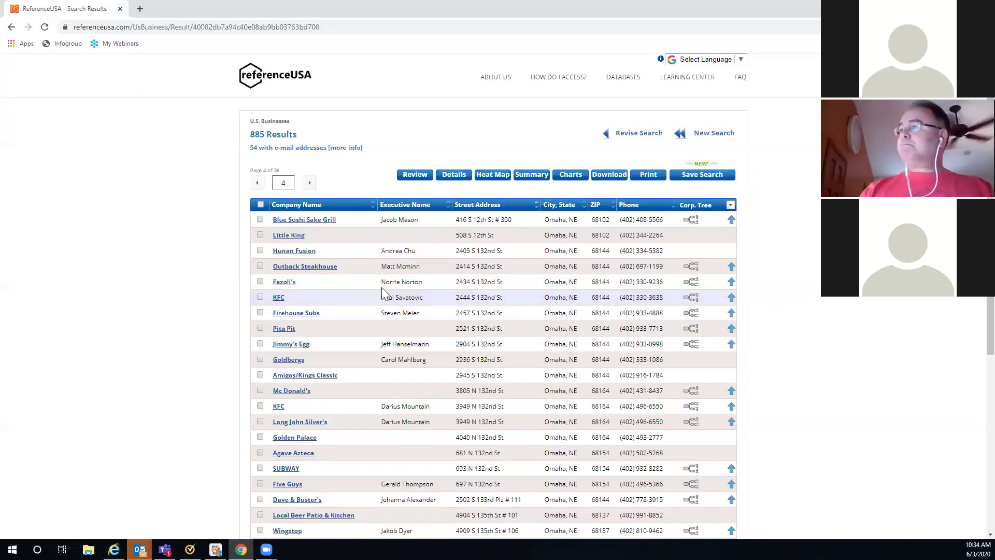
# Step: Use Revise Search to reopen the Advanced Search criteria showing 885 records
pyautogui.click(622, 136)
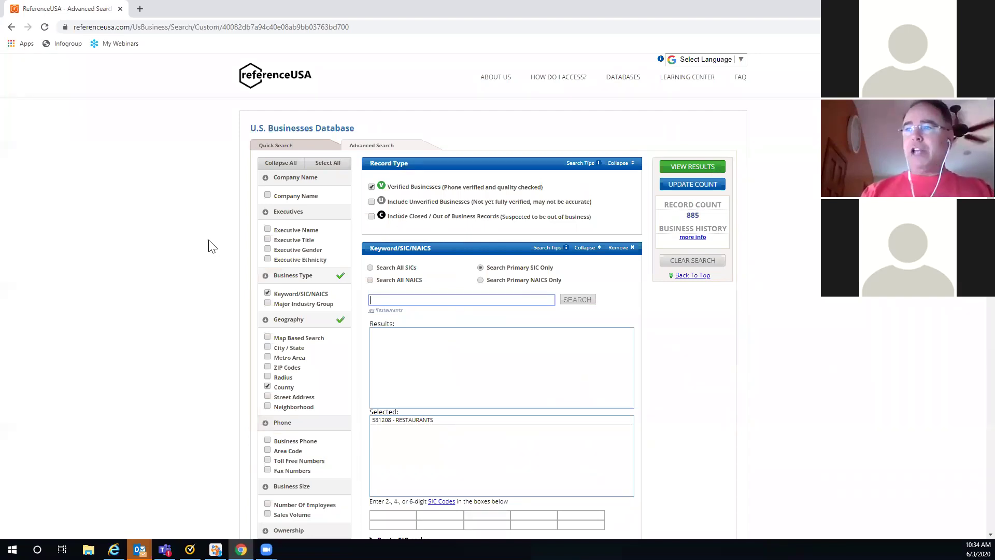
# Step: Add 701101 - HOTELS & MOTELS through a 'hotels' keyword search and remove the County geography
pyautogui.scroll(-2, 213, 246)
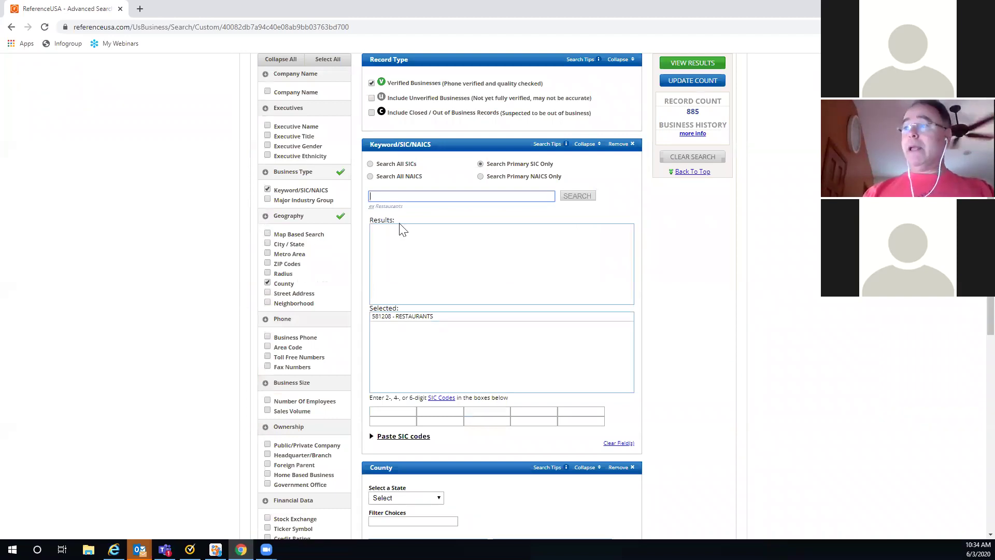
pyautogui.click(381, 196)
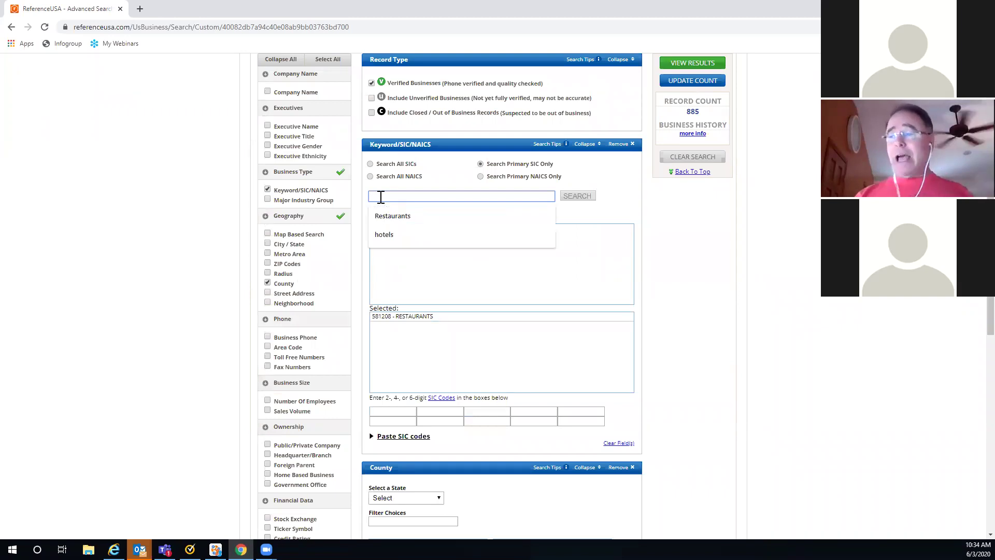
pyautogui.click(381, 236)
pyautogui.click(572, 199)
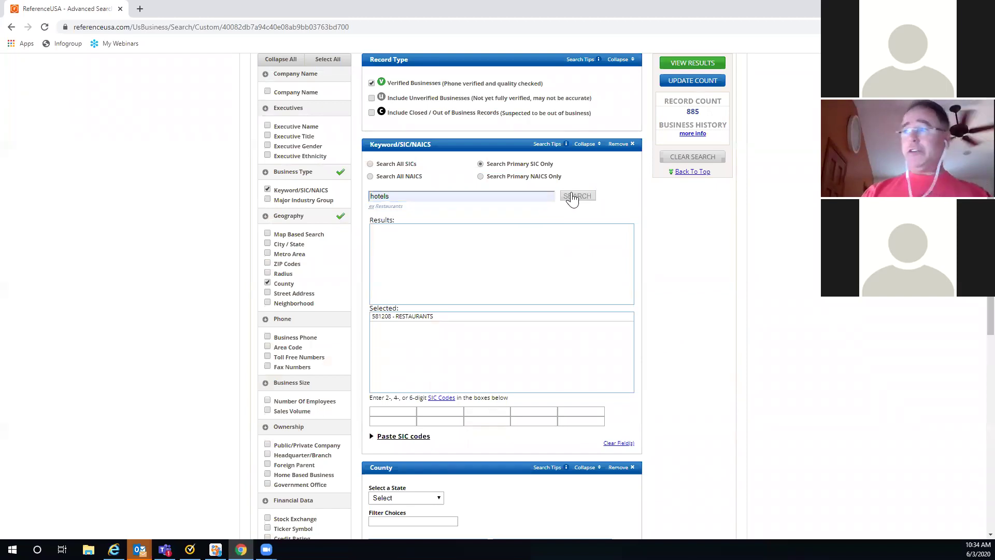
pyautogui.click(401, 246)
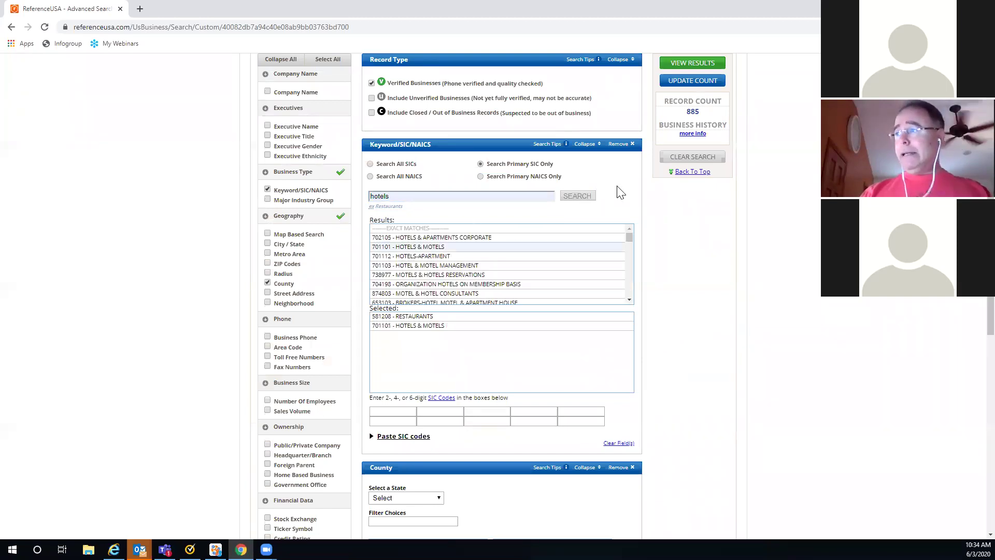
pyautogui.doubleClick(418, 195)
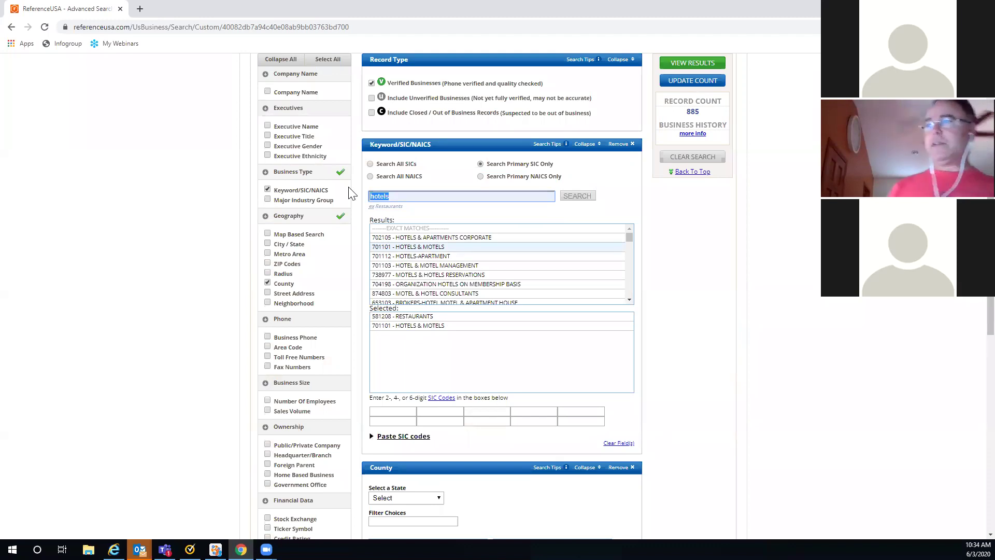
pyautogui.click(705, 244)
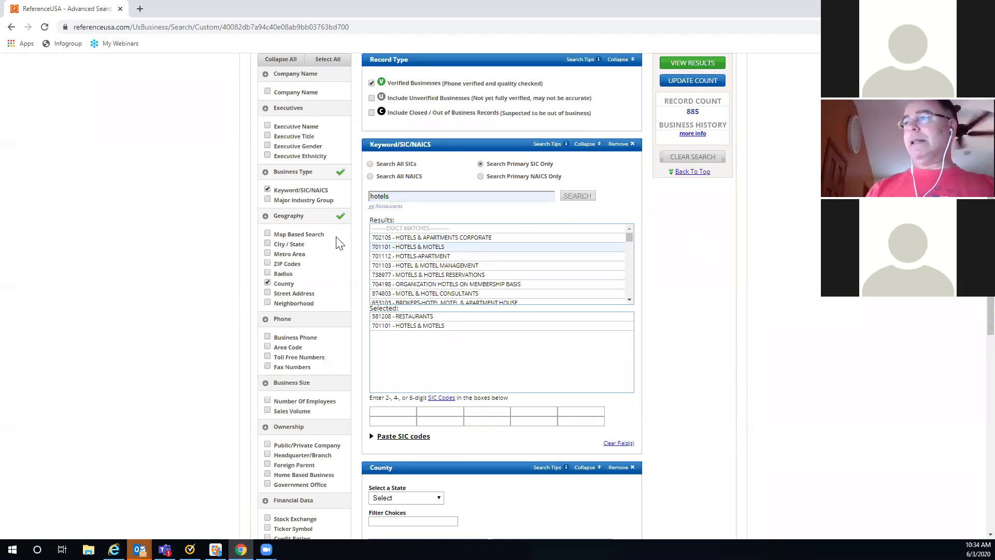
pyautogui.click(267, 283)
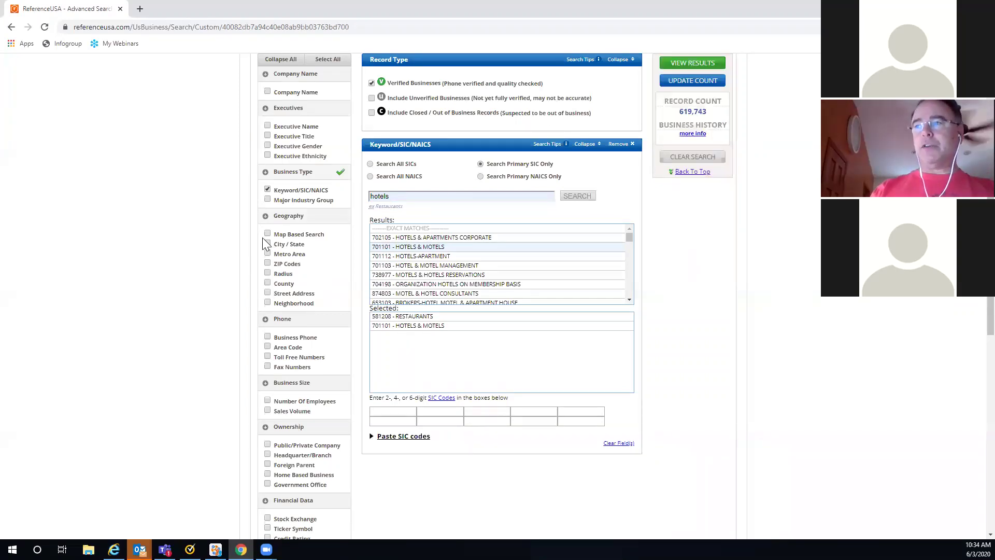
pyautogui.scroll(-3, 319, 259)
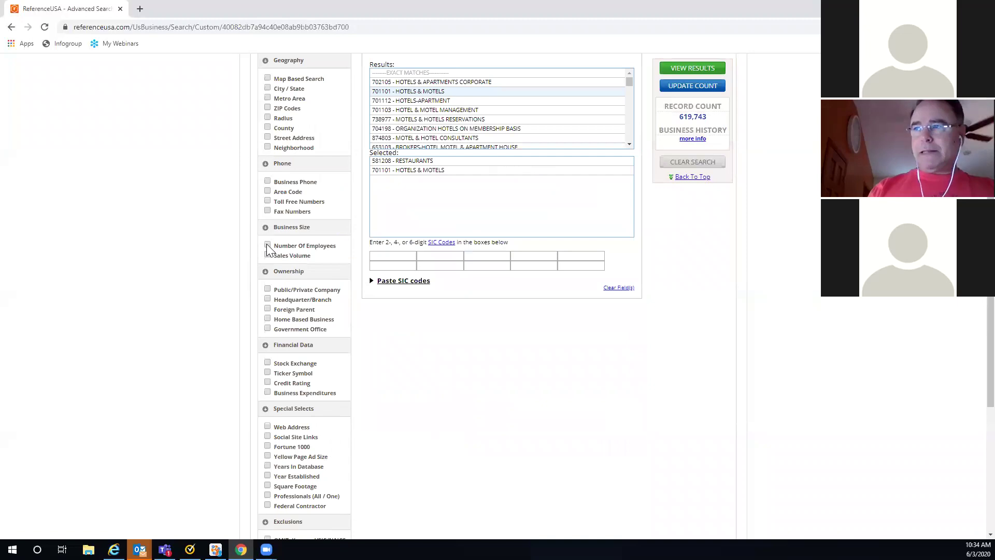
# Step: Add a Number Of Employees filter covering the 5-9, 10-19 and 20-49 ranges
pyautogui.click(267, 245)
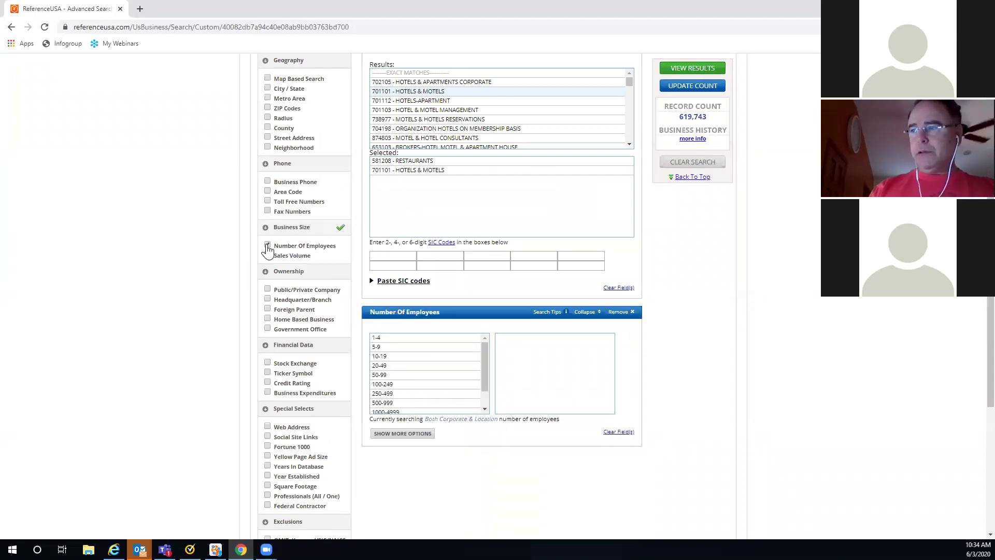
pyautogui.click(396, 347)
pyautogui.click(397, 356)
pyautogui.click(398, 366)
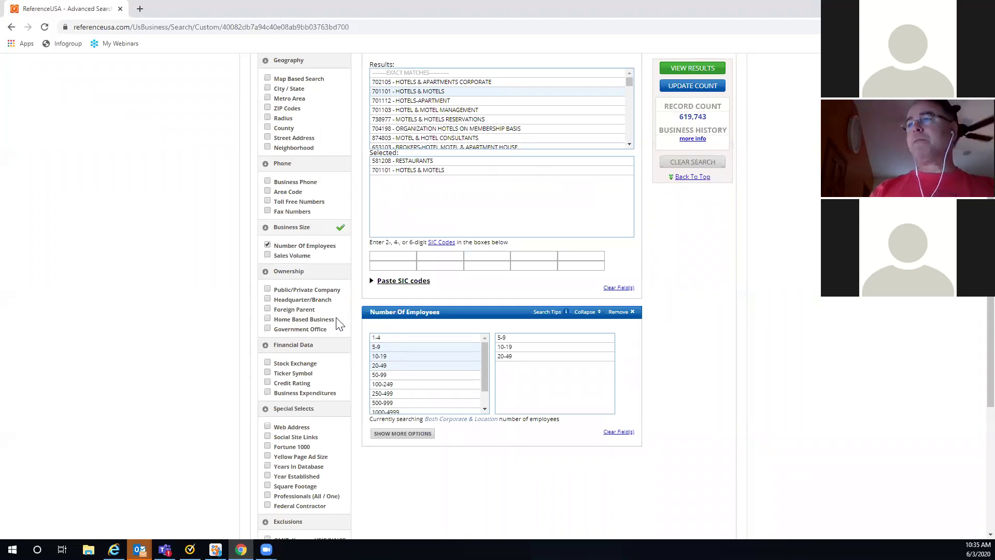
# Step: Add the Web Address criterion set to only companies with a web address
pyautogui.scroll(-2, 340, 324)
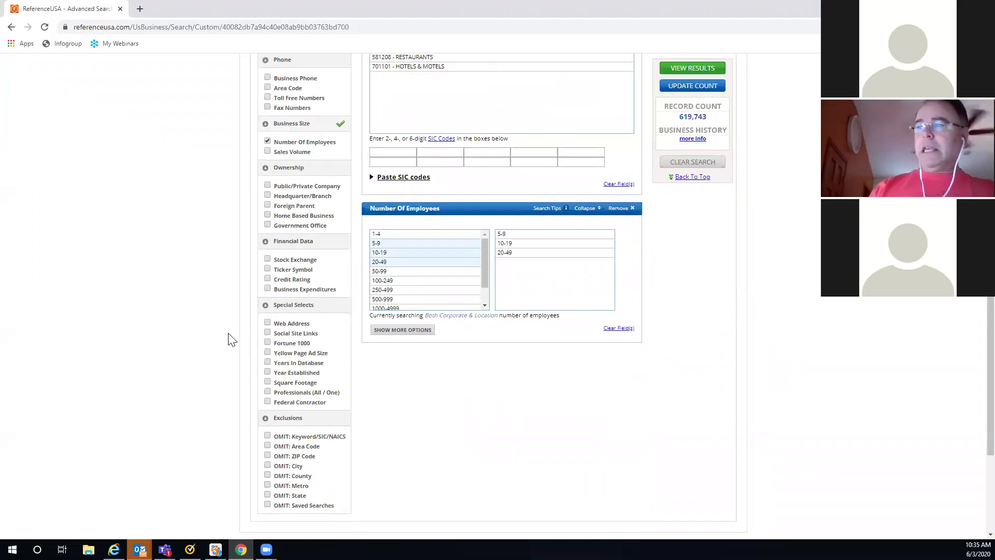
pyautogui.click(268, 323)
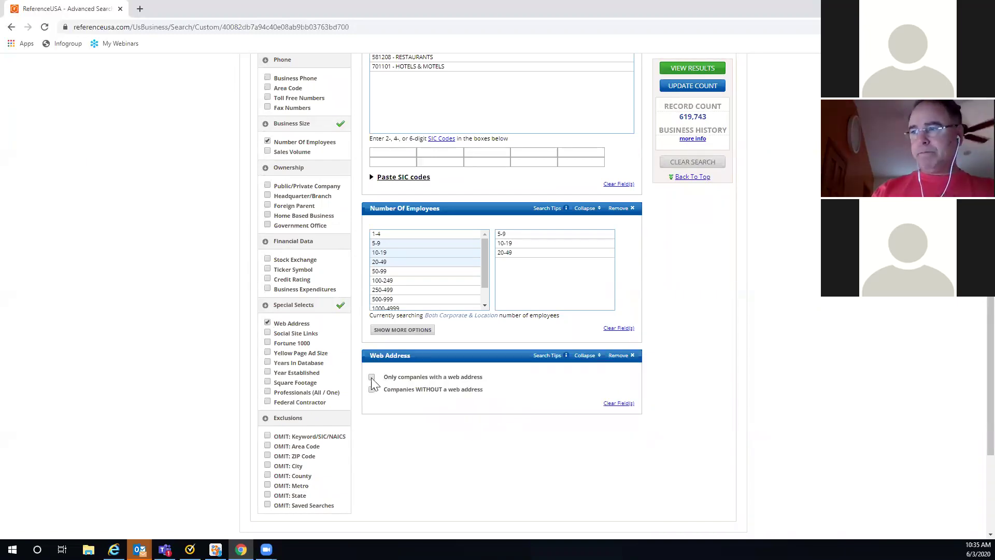
pyautogui.click(371, 377)
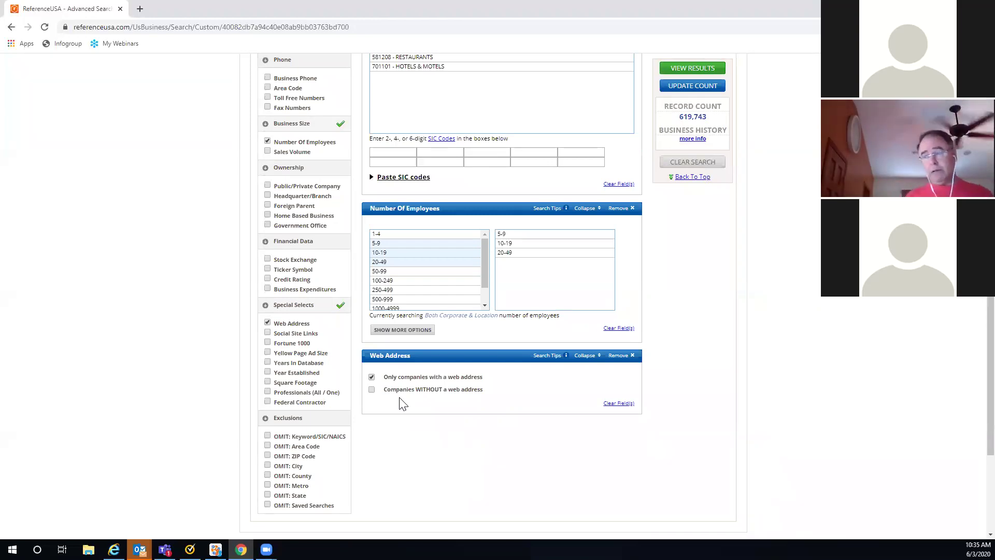
pyautogui.click(372, 377)
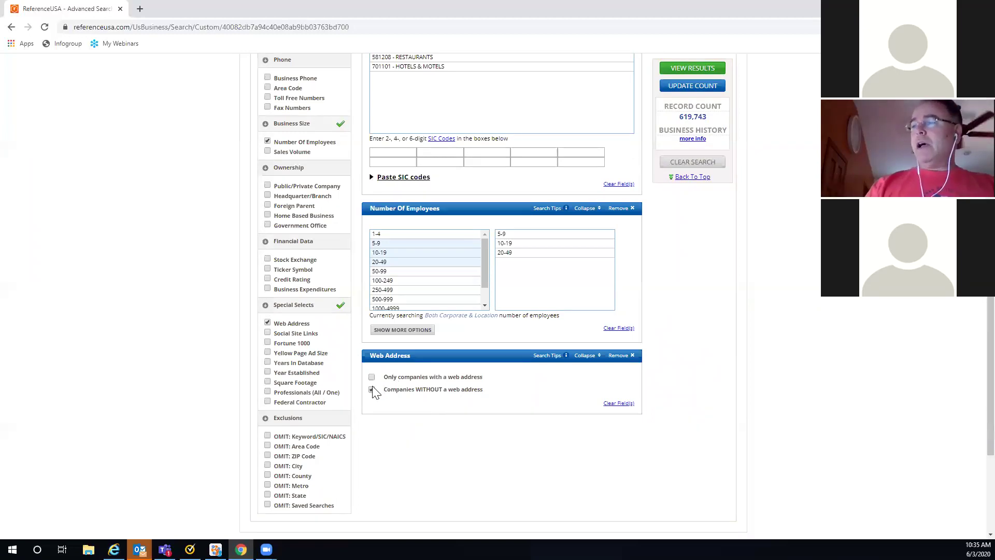
pyautogui.click(372, 389)
pyautogui.click(371, 377)
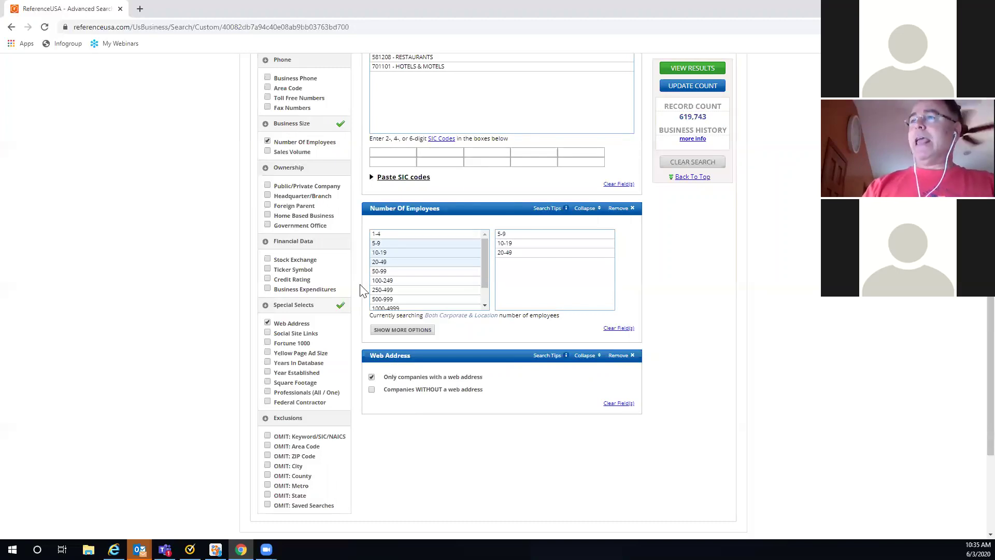
pyautogui.scroll(2, 360, 289)
pyautogui.scroll(2, 321, 238)
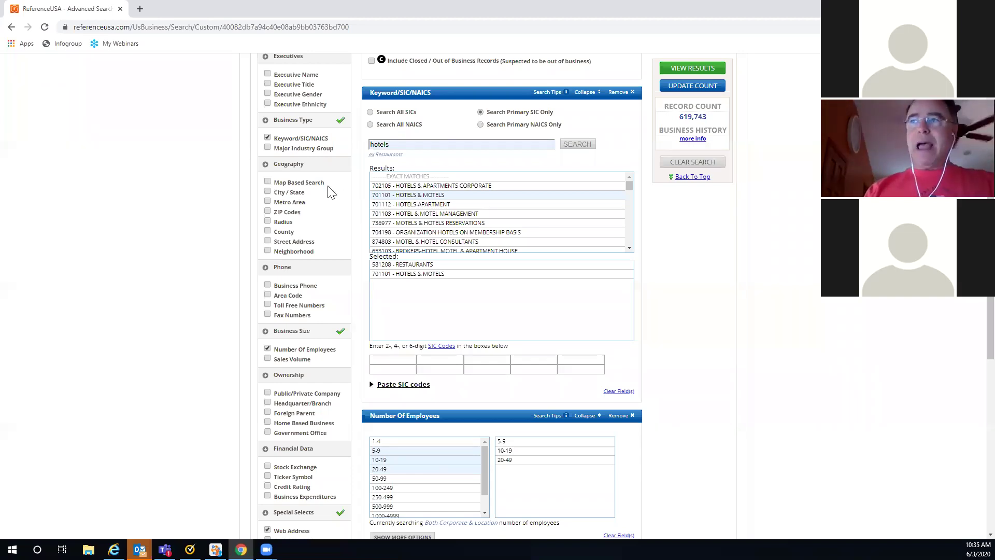
# Step: Tick Map Based Search under Geography and open its area-selection map
pyautogui.click(267, 181)
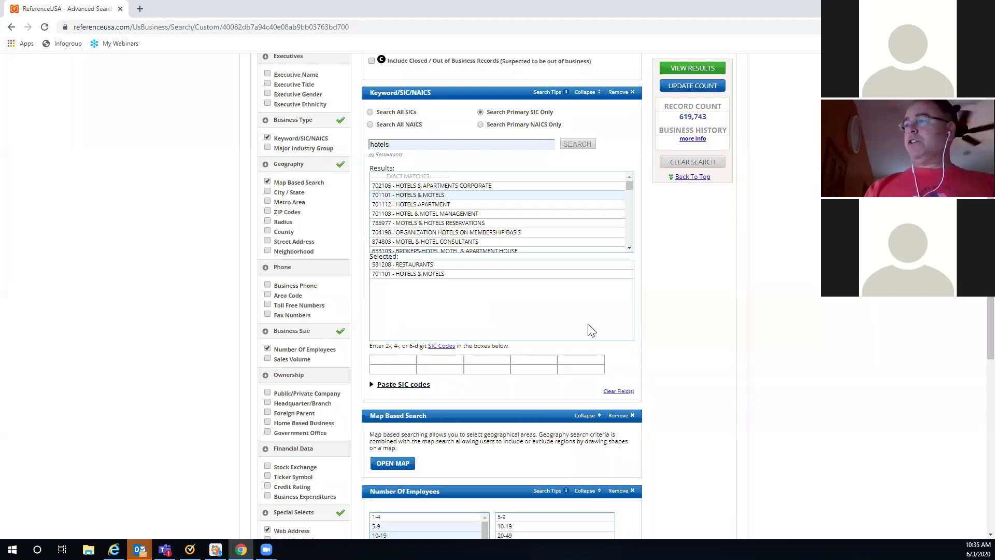
pyautogui.scroll(-2, 591, 330)
pyautogui.click(390, 362)
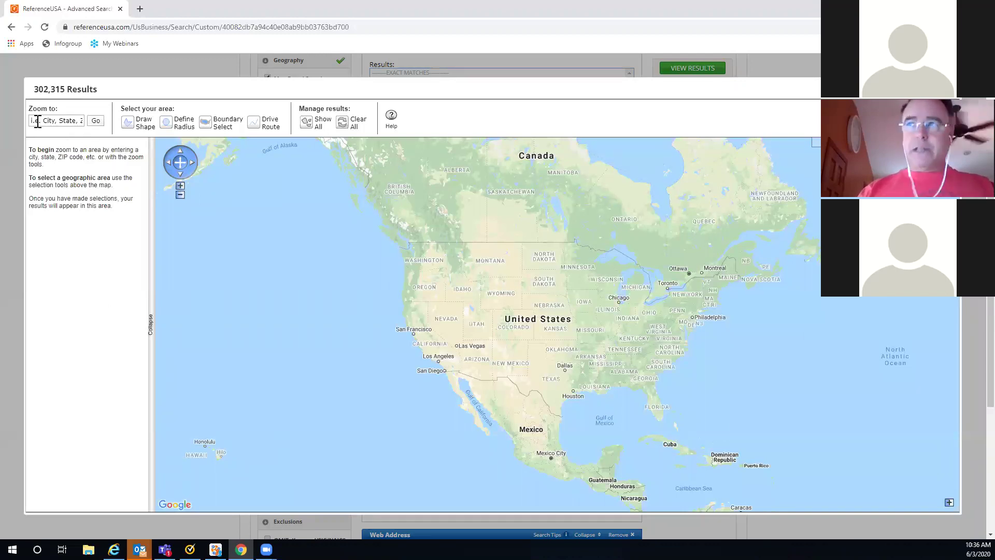
# Step: Zoom the map to ZIP 68117 in Omaha
pyautogui.click(35, 120)
pyautogui.press('Down')
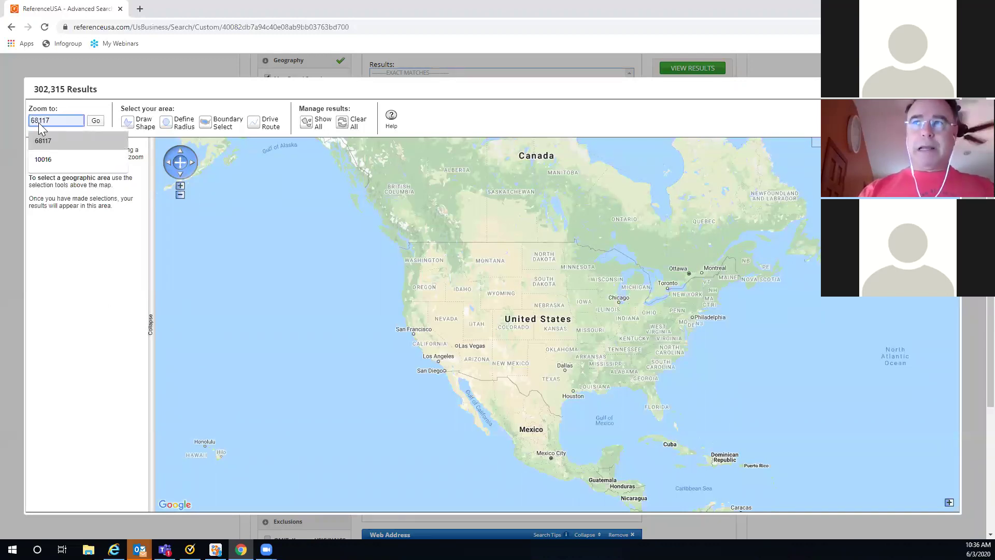
pyautogui.click(91, 144)
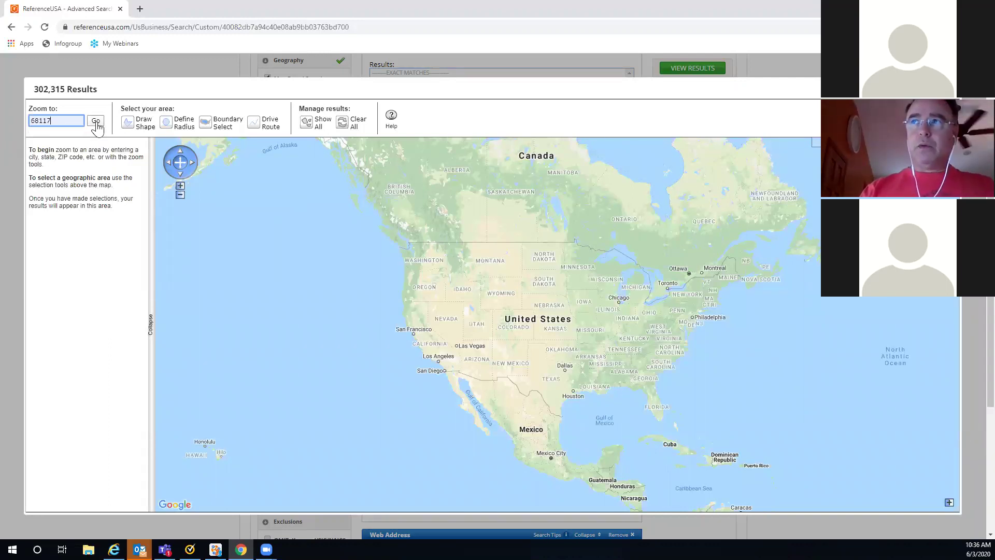
pyautogui.click(96, 124)
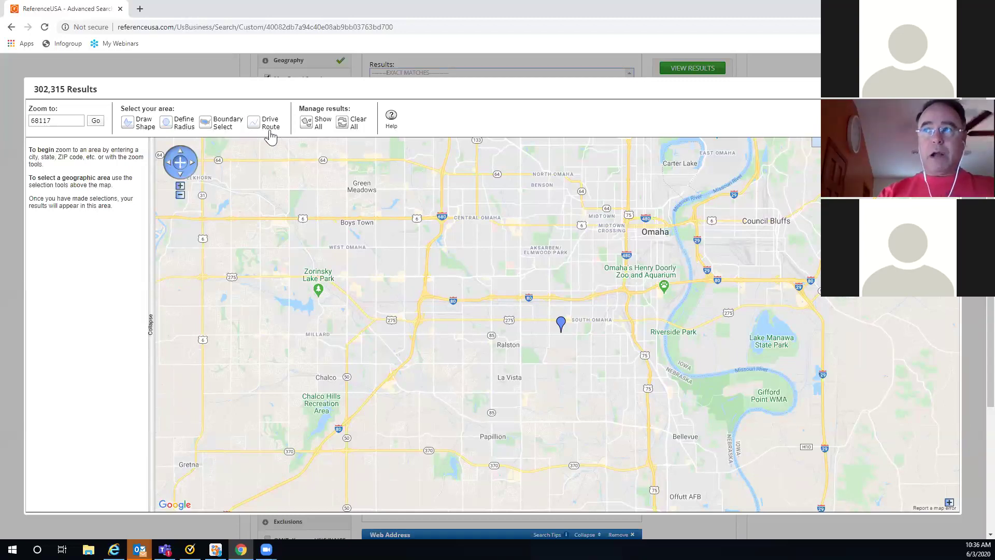
# Step: Outline a polygon around ZIP 68117 for 103 results, then delete the drawn area
pyautogui.click(128, 125)
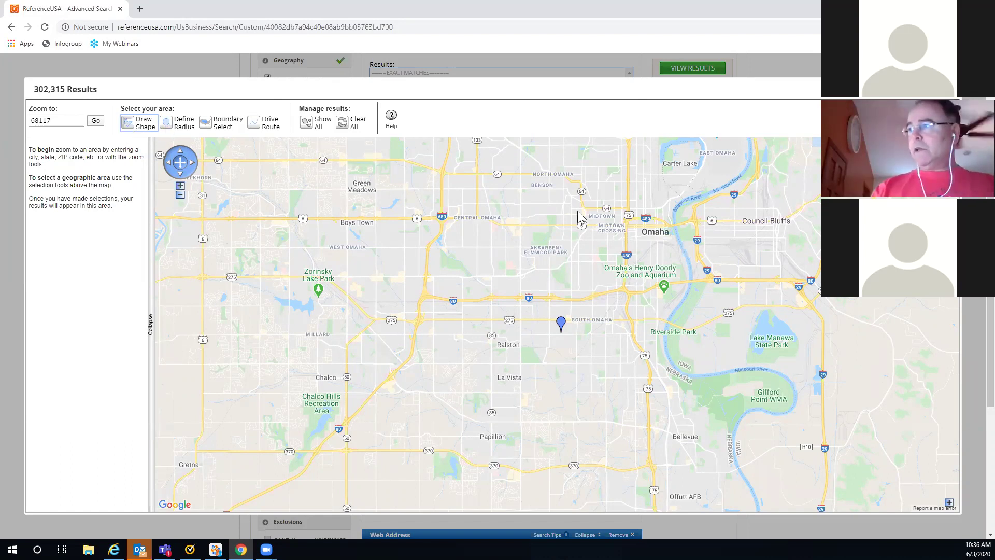
pyautogui.click(589, 187)
pyautogui.click(516, 238)
pyautogui.click(590, 402)
pyautogui.doubleClick(638, 315)
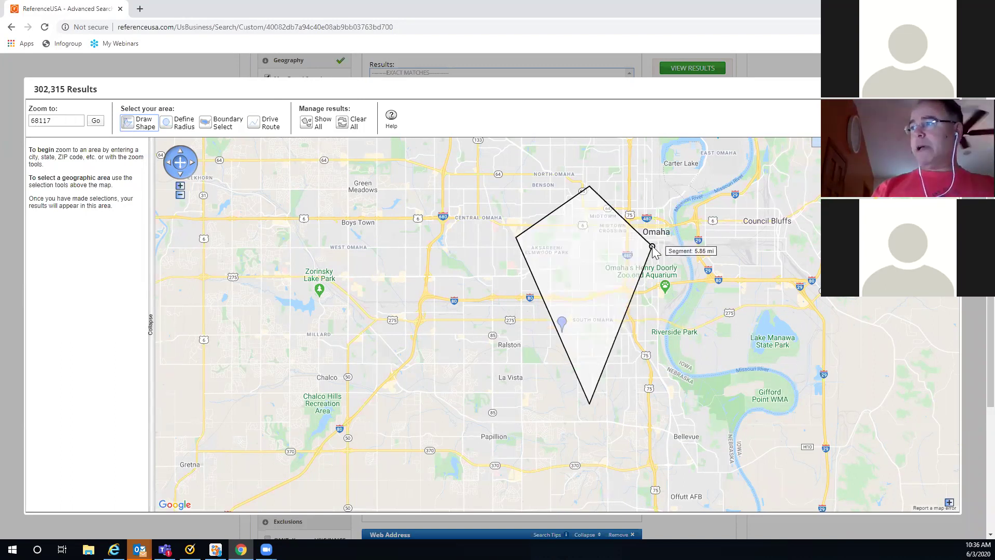
pyautogui.click(653, 247)
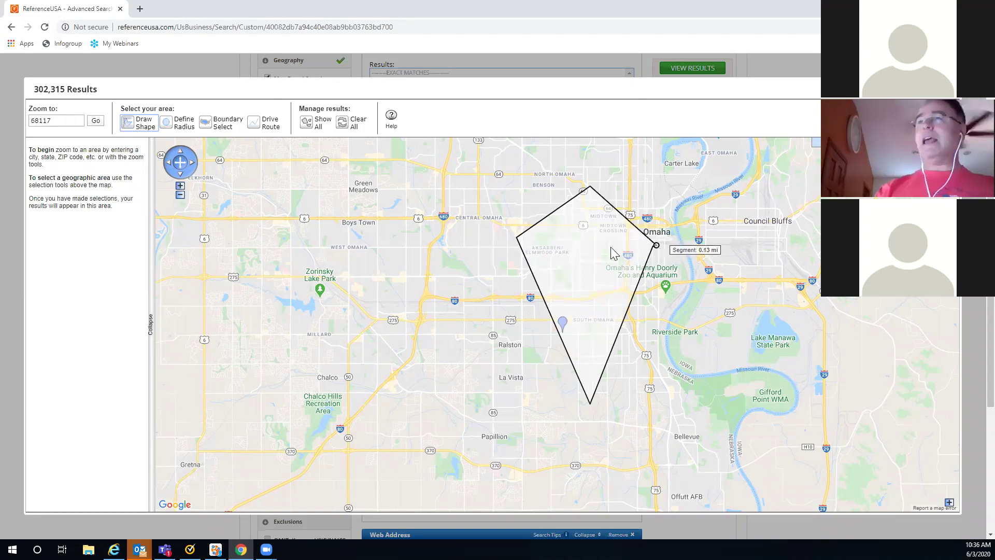
pyautogui.doubleClick(653, 247)
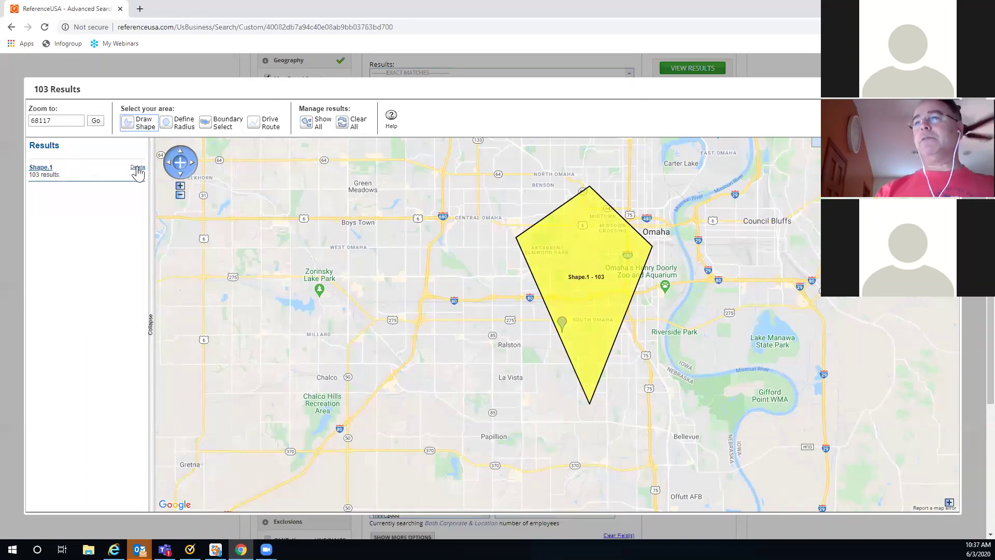
pyautogui.click(143, 167)
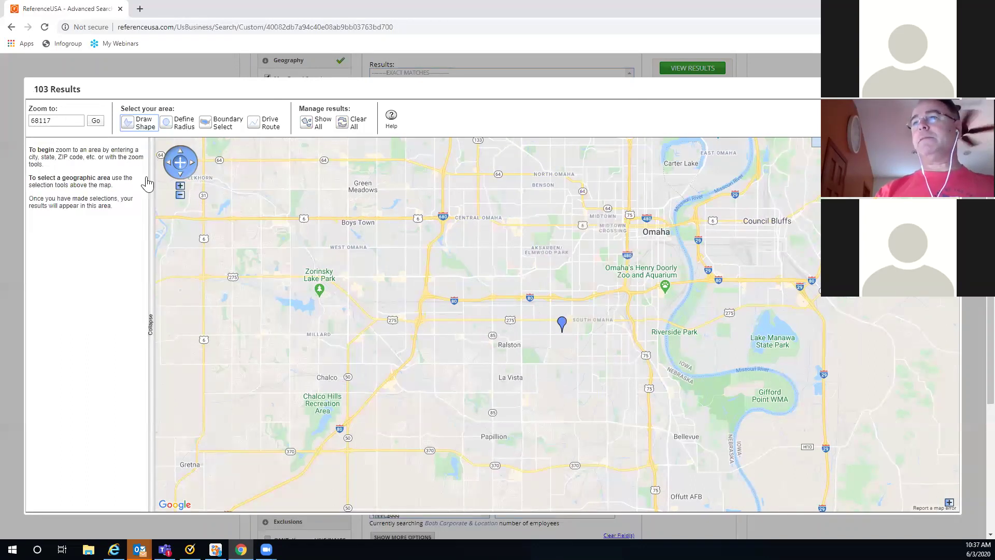
# Step: Draw the zigzag Shape.2 polygon over central and south Omaha, giving 114 results, and begin another outline
pyautogui.click(126, 124)
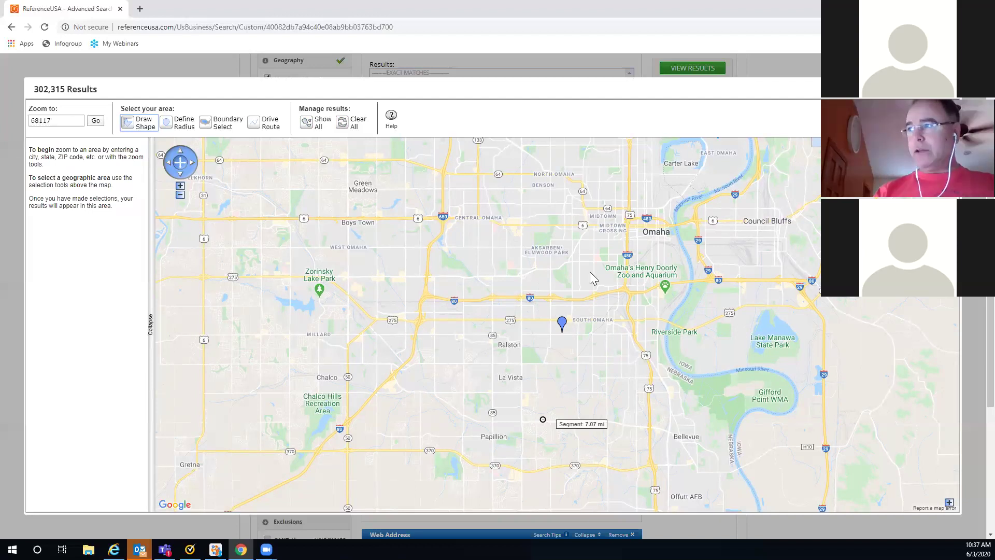
pyautogui.click(563, 204)
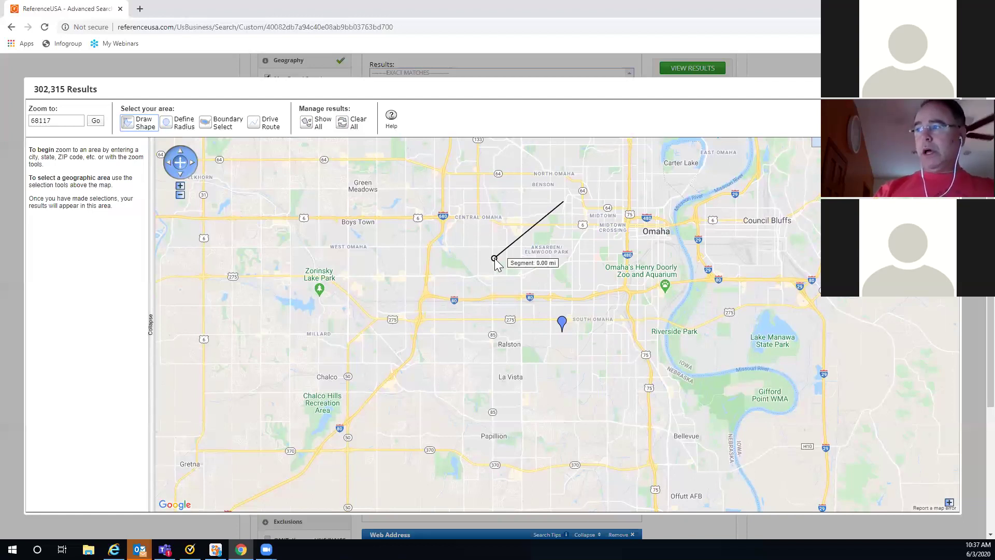
pyautogui.click(460, 195)
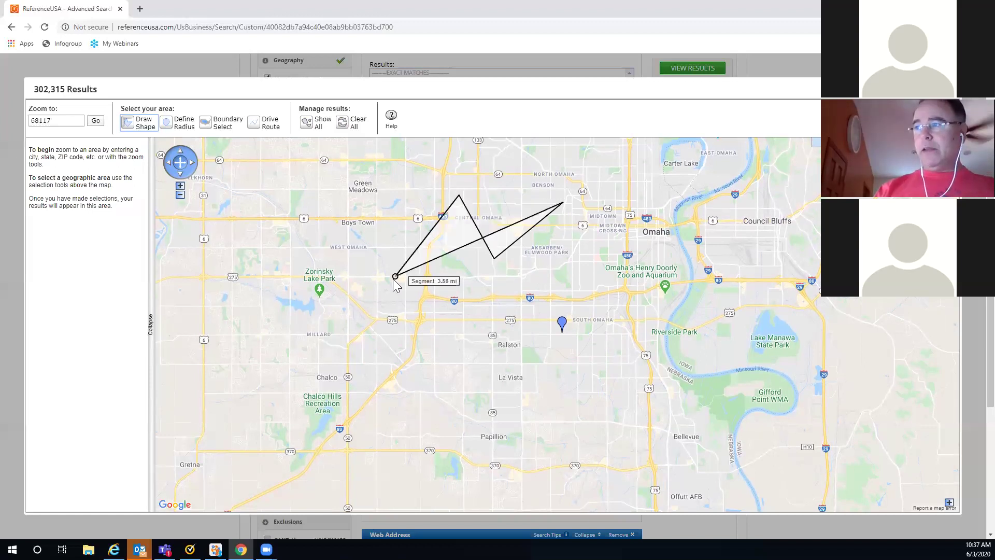
pyautogui.click(369, 299)
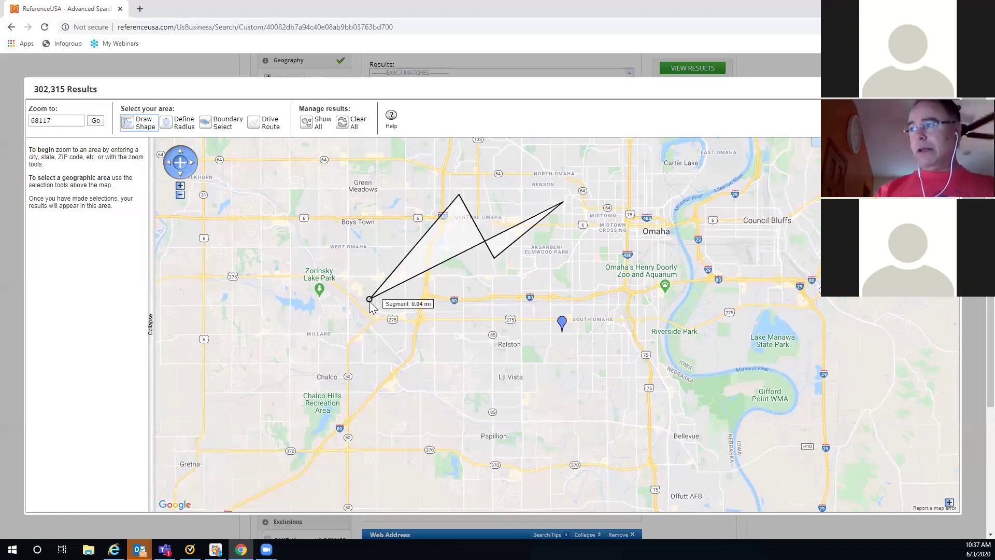
pyautogui.click(616, 357)
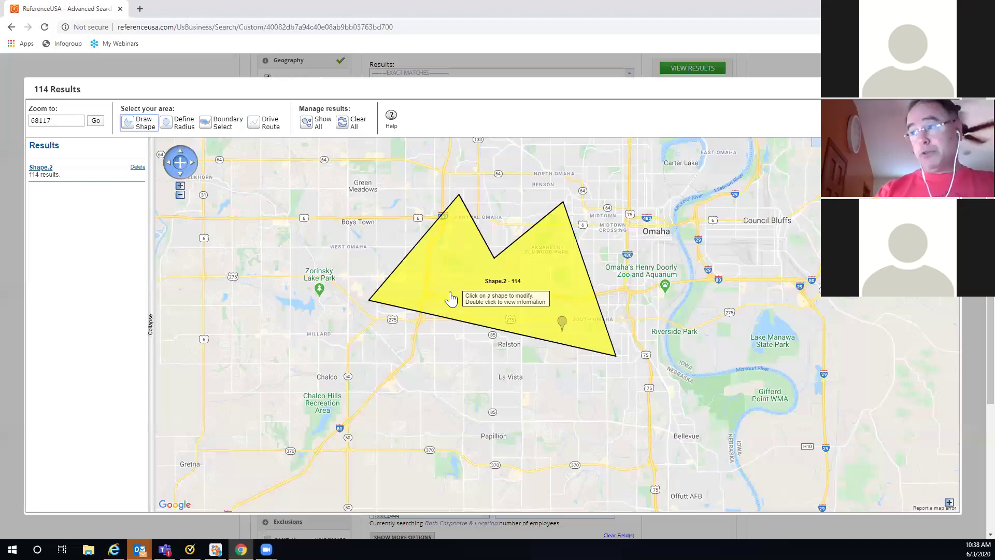
pyautogui.click(137, 130)
pyautogui.click(376, 306)
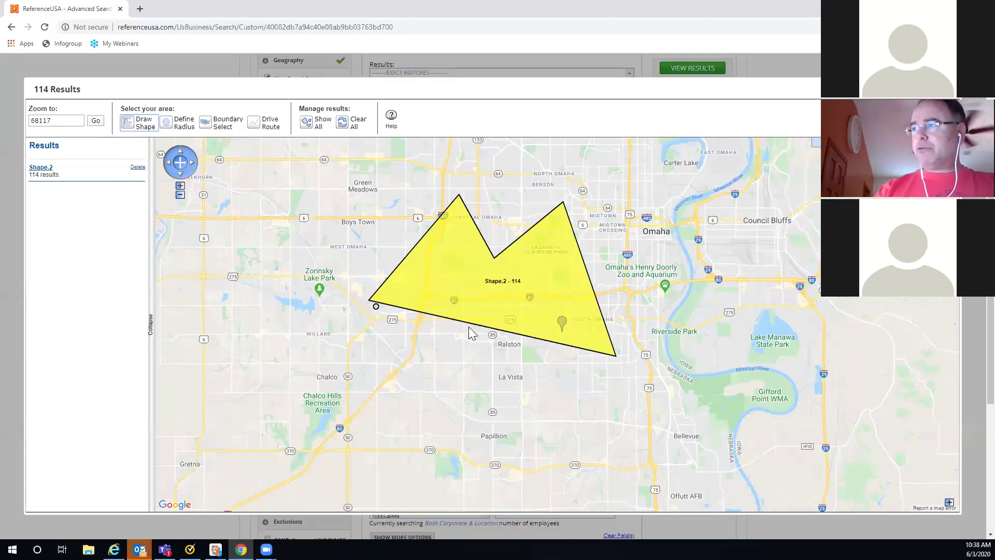
# Step: Draw a small square inside the yellow Shape.2 polygon
pyautogui.click(523, 247)
pyautogui.click(571, 245)
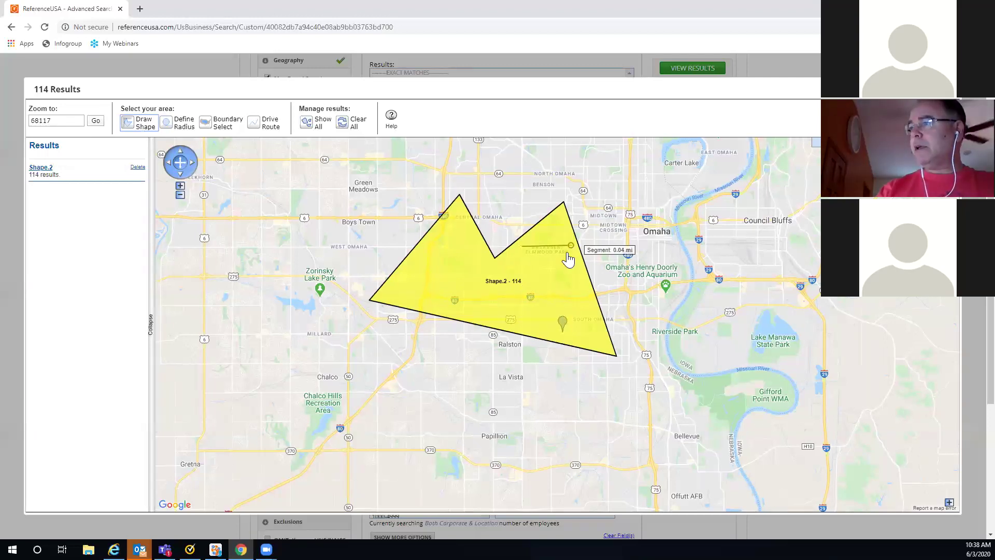
pyautogui.click(573, 290)
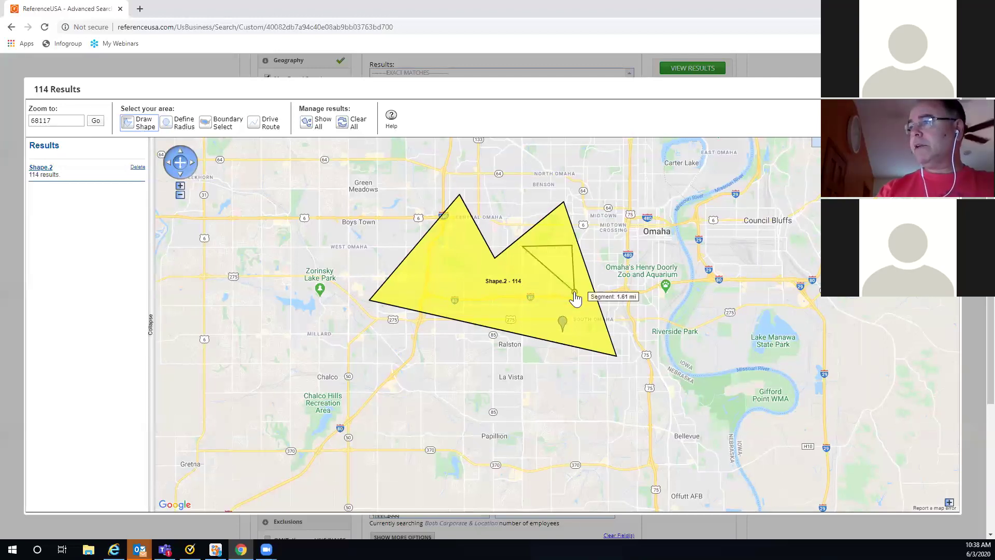
pyautogui.doubleClick(523, 300)
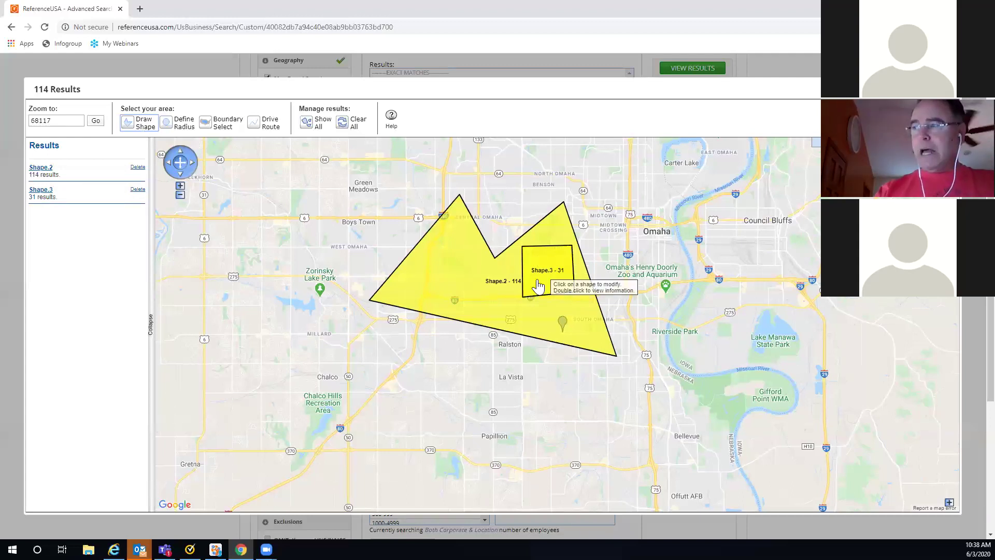
# Step: Set the square Shape.3 to Exclude, cutting the results to 83
pyautogui.doubleClick(538, 284)
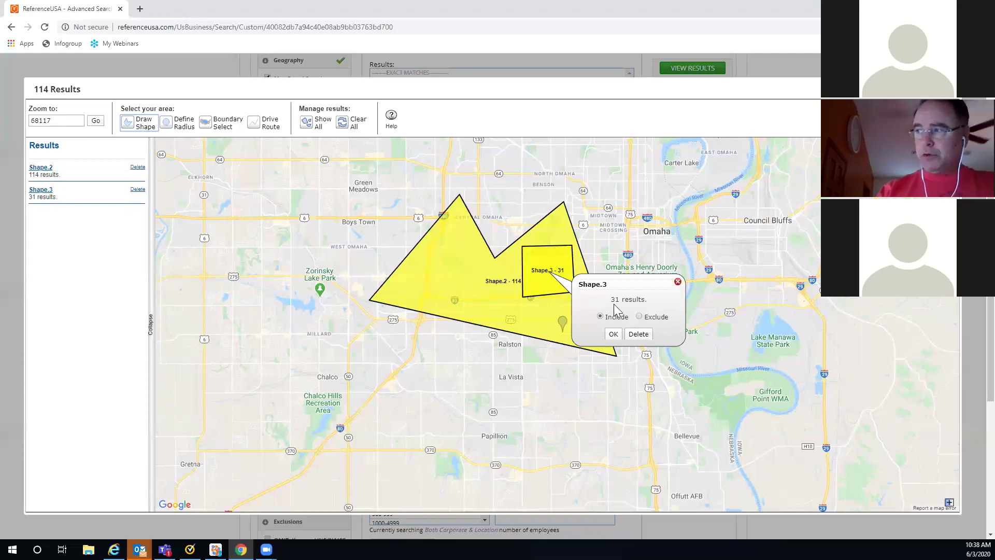
pyautogui.click(639, 316)
pyautogui.click(613, 335)
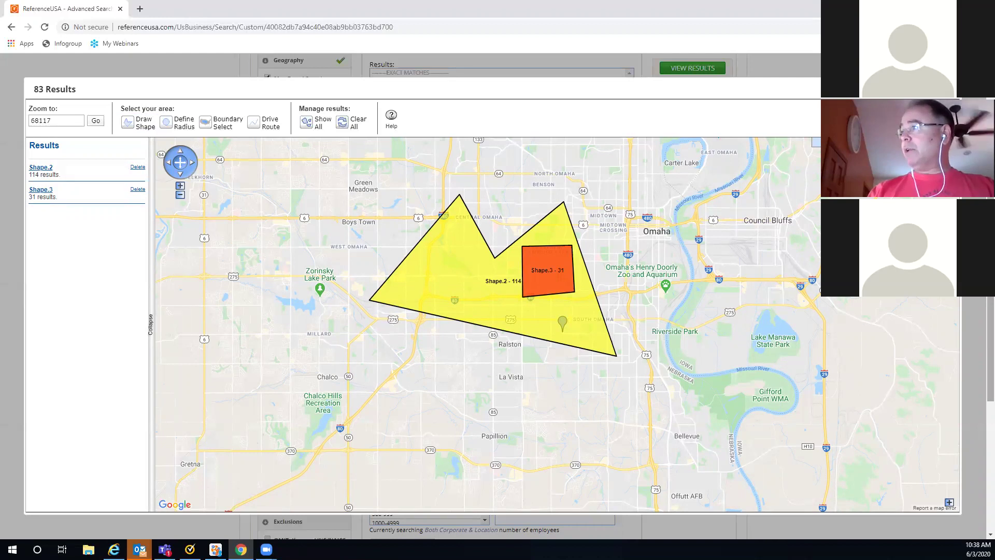
pyautogui.scroll(1, 497, 295)
pyautogui.scroll(1, 497, 295)
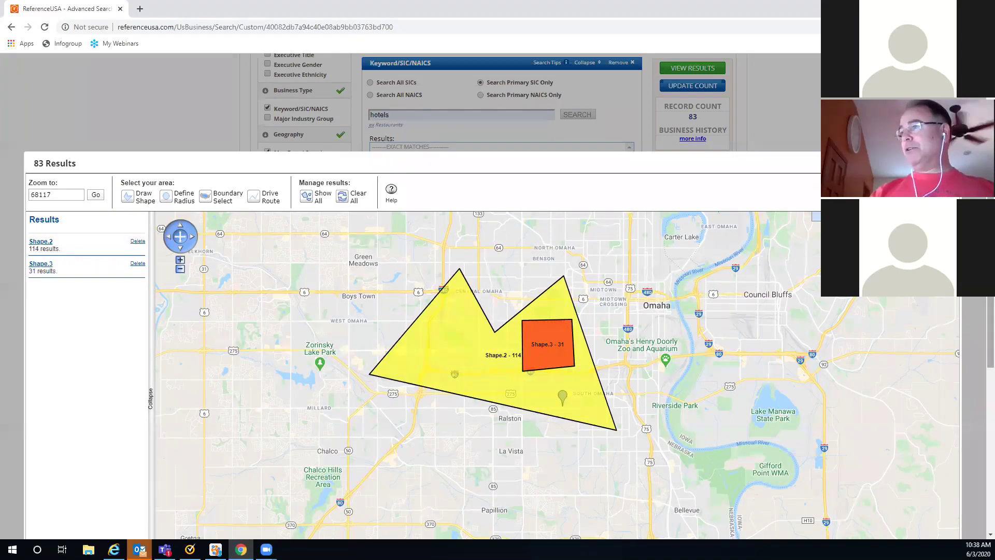
pyautogui.scroll(-2, 974, 300)
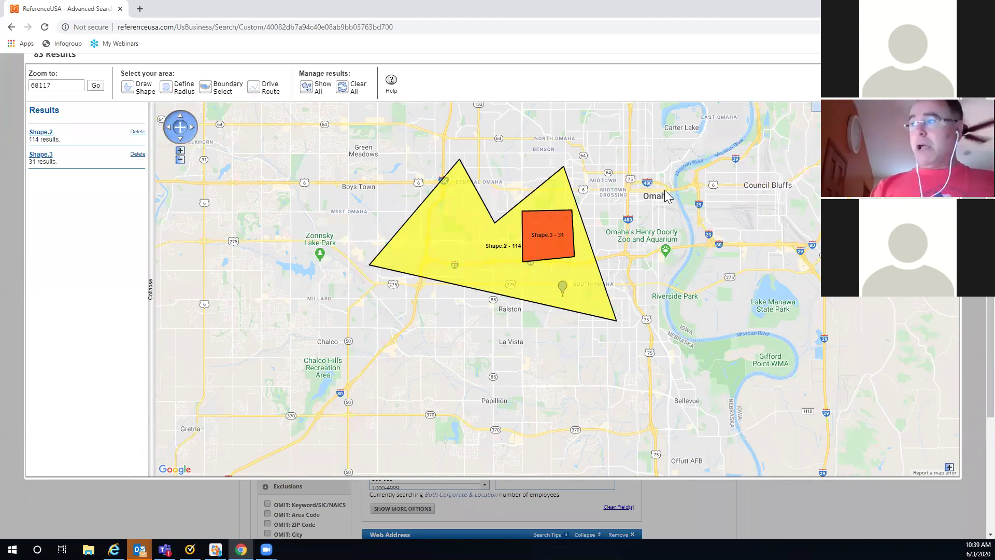
# Step: Delete Shape.2 and Shape.3 and draw a roughly 4-mile radius circle around the ZIP pin
pyautogui.click(137, 132)
pyautogui.click(137, 132)
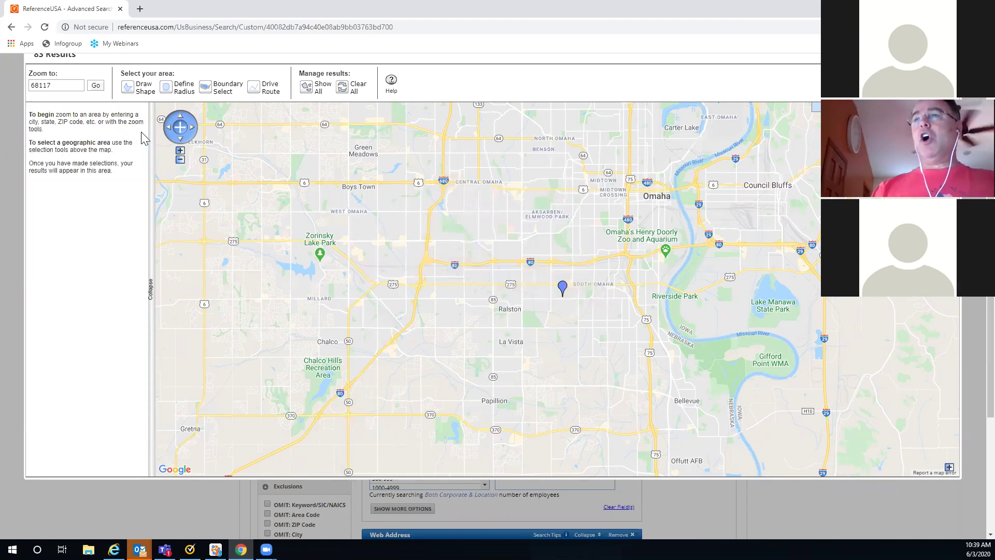
pyautogui.click(167, 90)
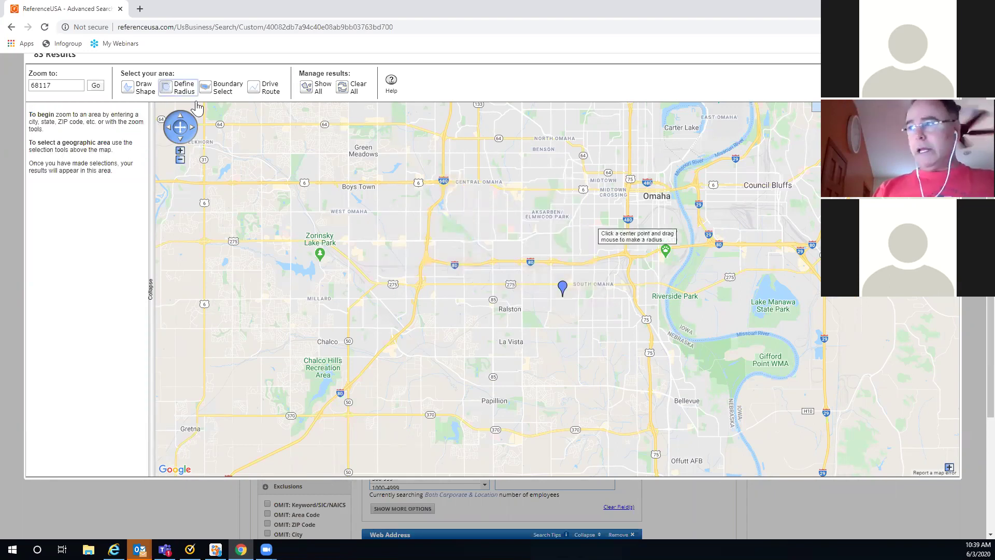
pyautogui.click(562, 297)
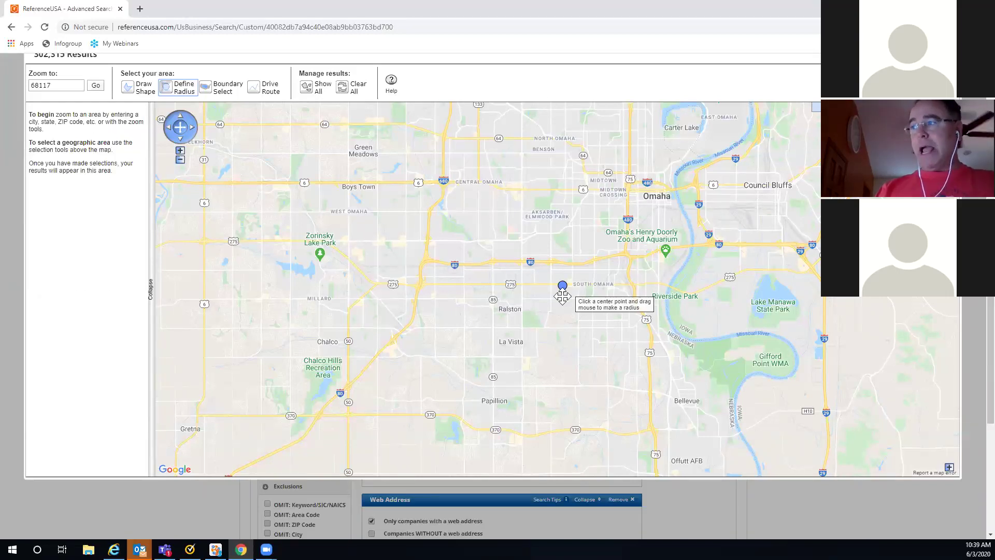
pyautogui.moveTo(562, 297)
pyautogui.mouseDown()
pyautogui.moveTo(549, 275)
pyautogui.moveTo(578, 325)
pyautogui.moveTo(486, 292)
pyautogui.mouseUp()
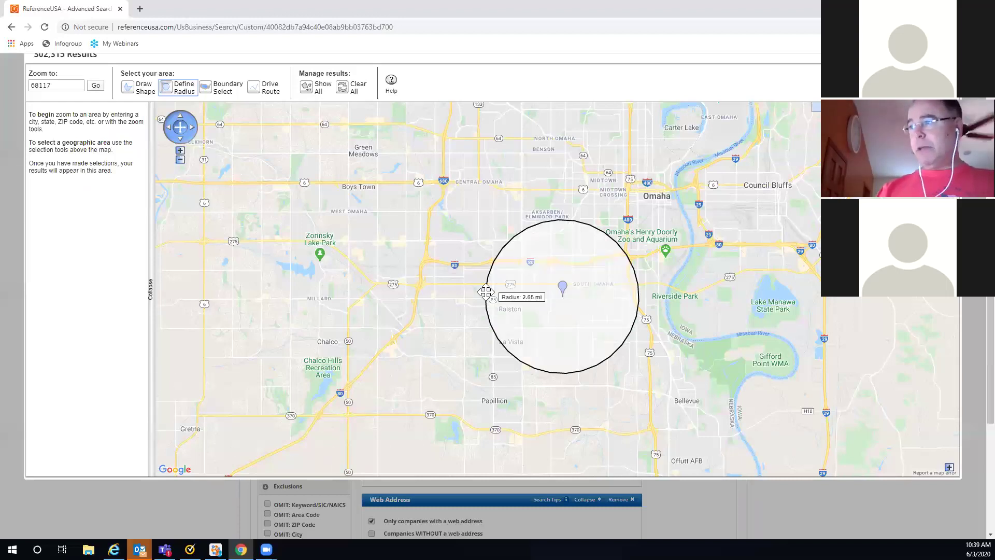
pyautogui.moveTo(485, 291); pyautogui.dragTo(446, 289)
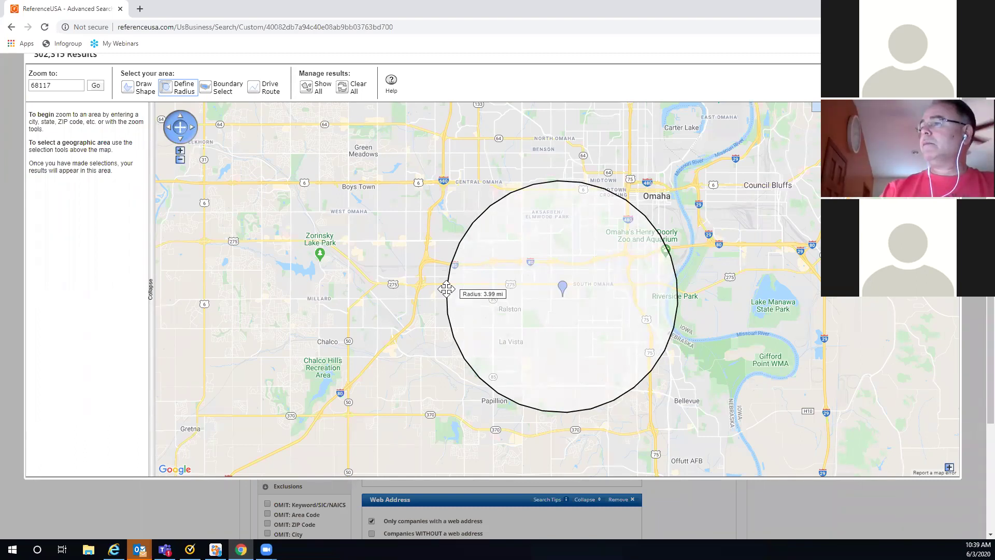
pyautogui.moveTo(446, 289); pyautogui.dragTo(447, 287)
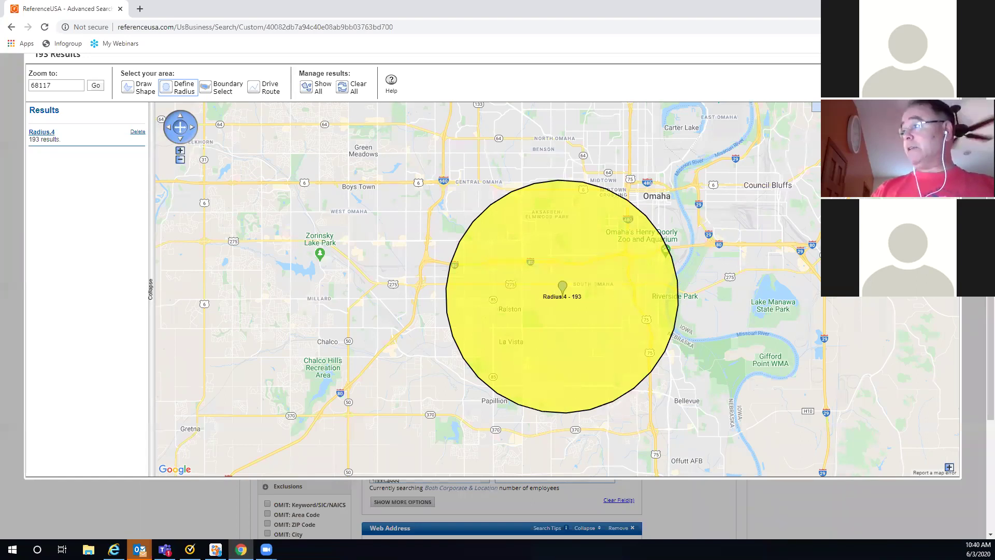
# Step: Delete the 193-result Radius.4 circle
pyautogui.scroll(1, 652, 120)
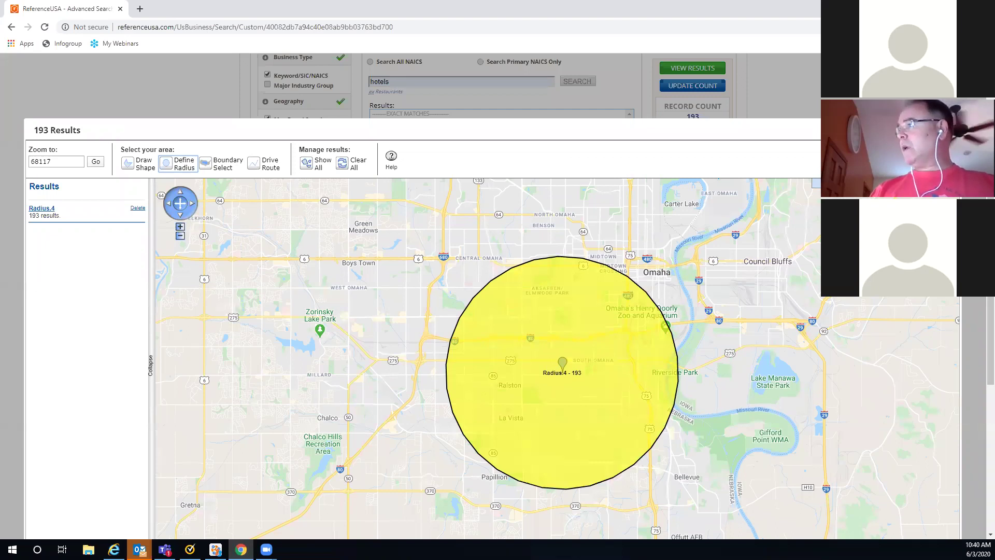
pyautogui.scroll(-1, 411, 177)
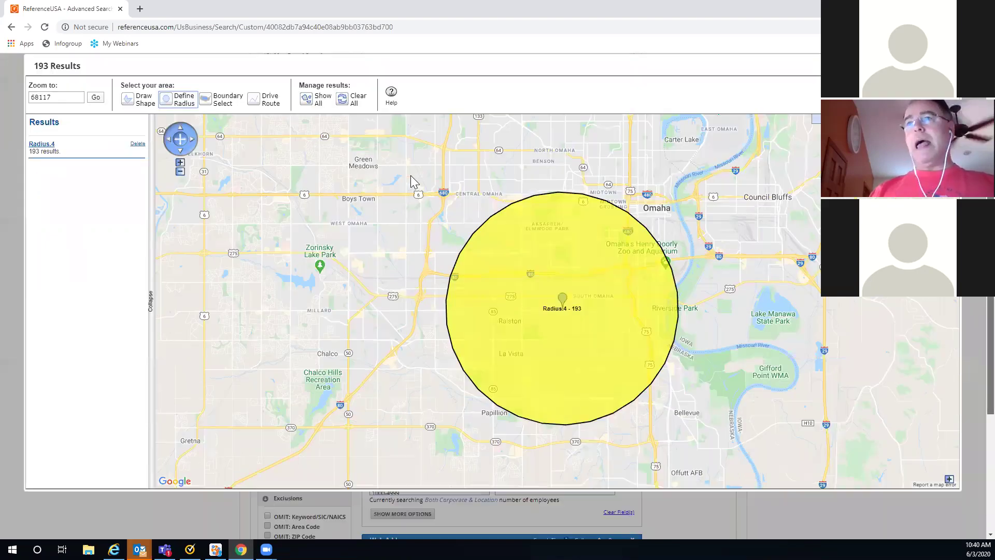
pyautogui.click(137, 147)
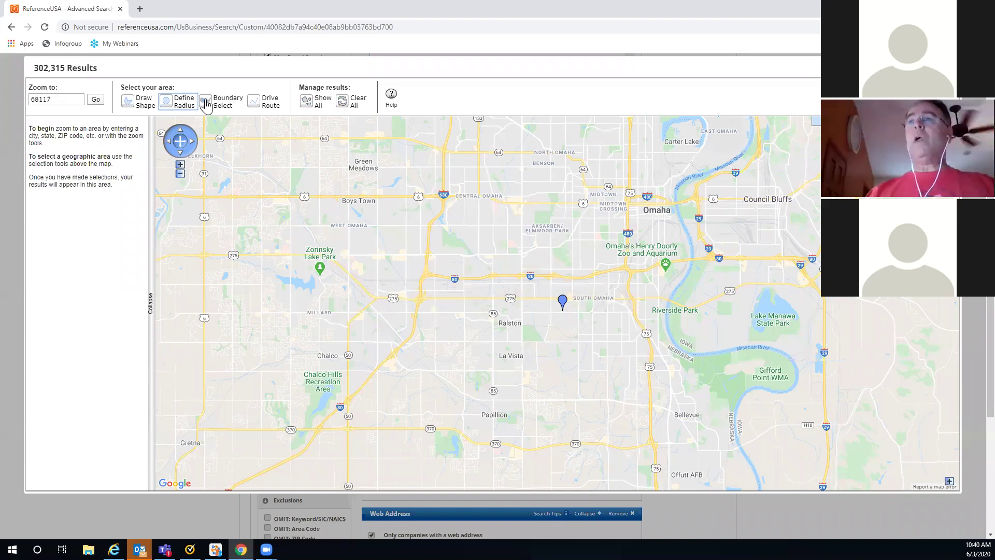
# Step: Show ZIP code boundaries and select ZIPs 68144, 68154 and 68106
pyautogui.click(206, 104)
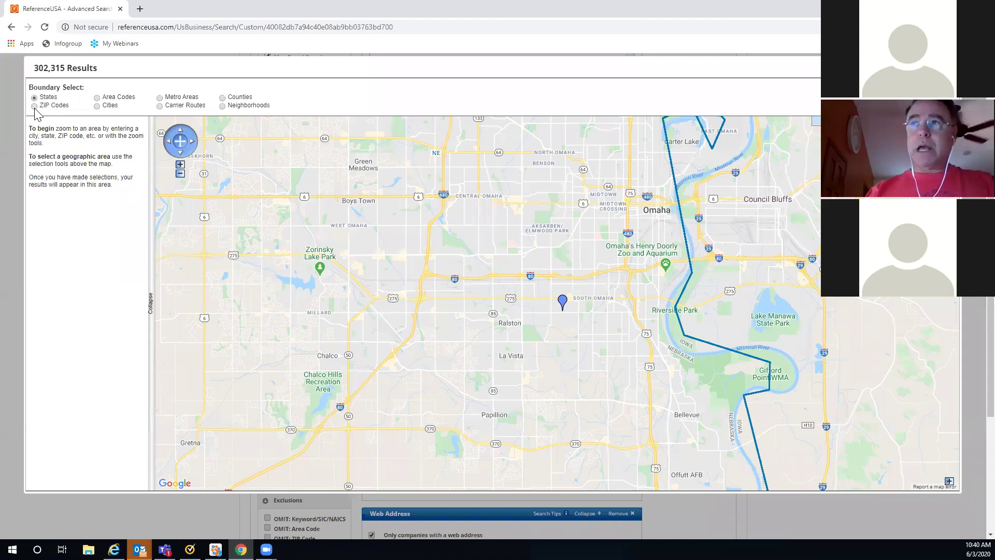
pyautogui.click(34, 107)
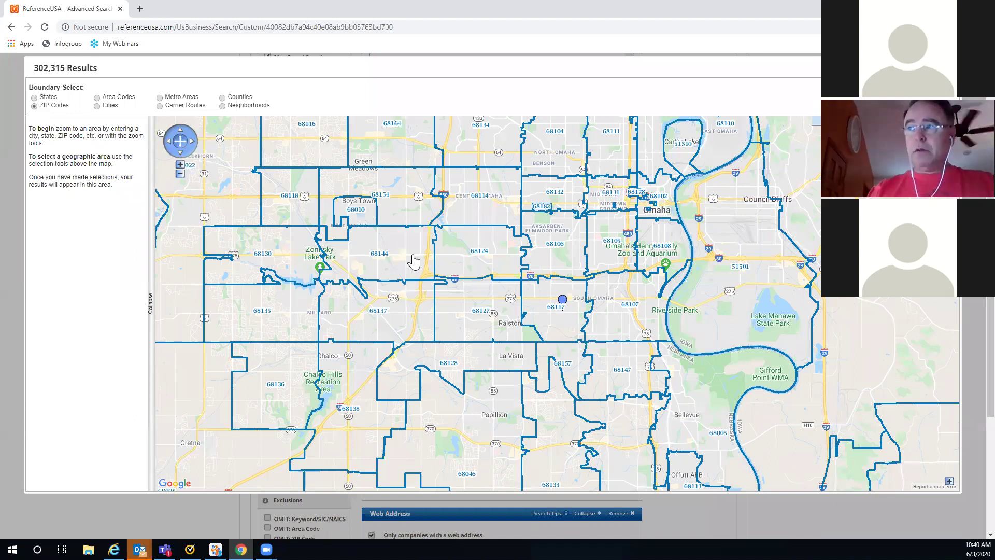
pyautogui.click(414, 261)
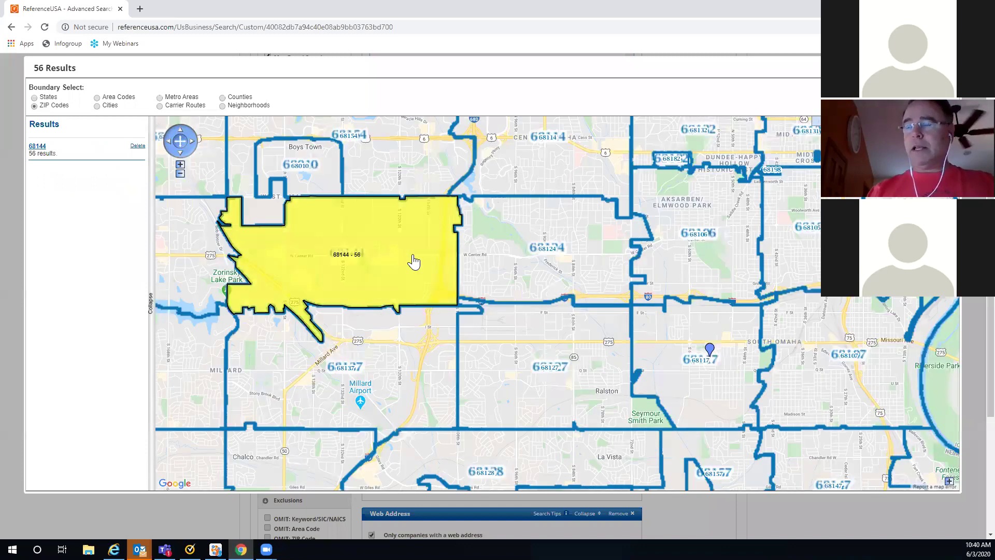
pyautogui.click(180, 174)
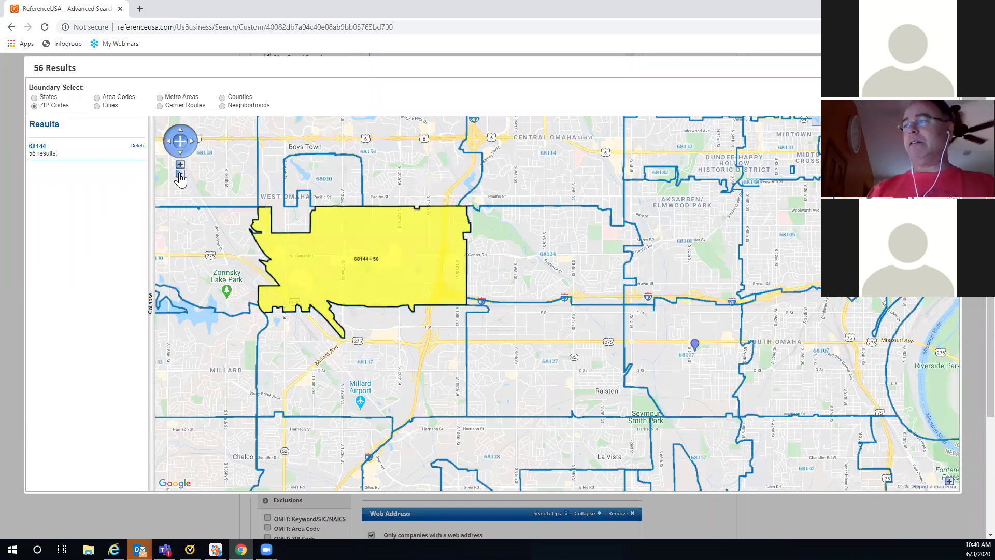
pyautogui.click(180, 174)
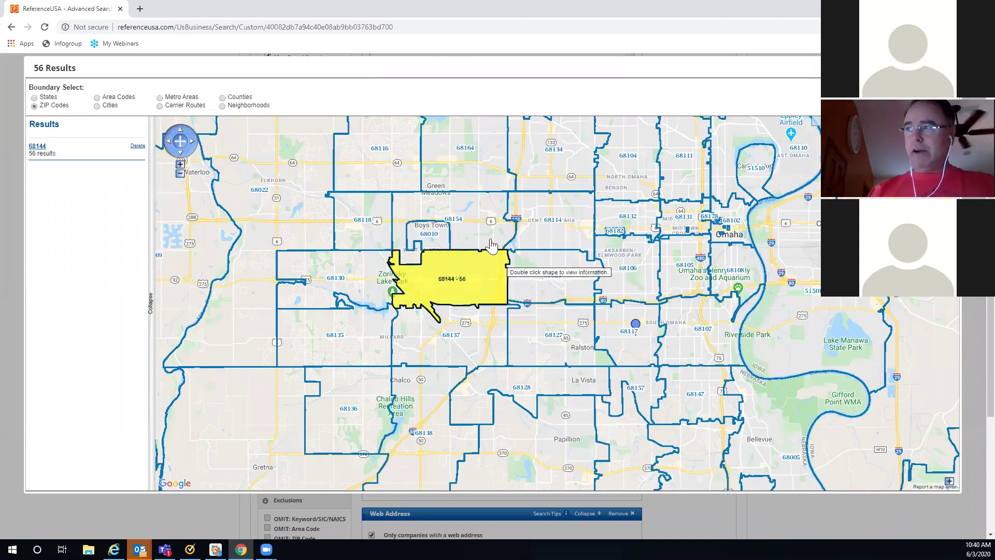
pyautogui.click(475, 233)
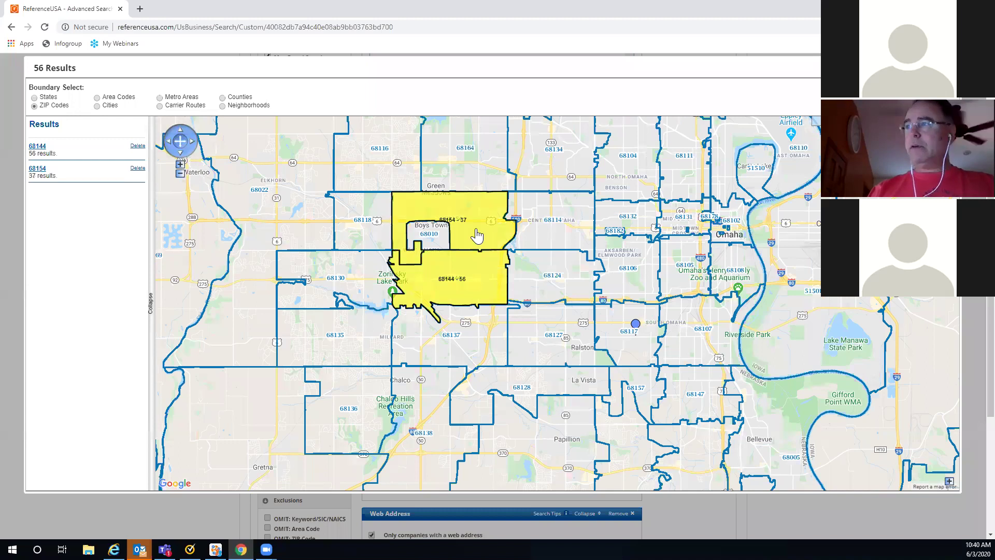
pyautogui.click(618, 276)
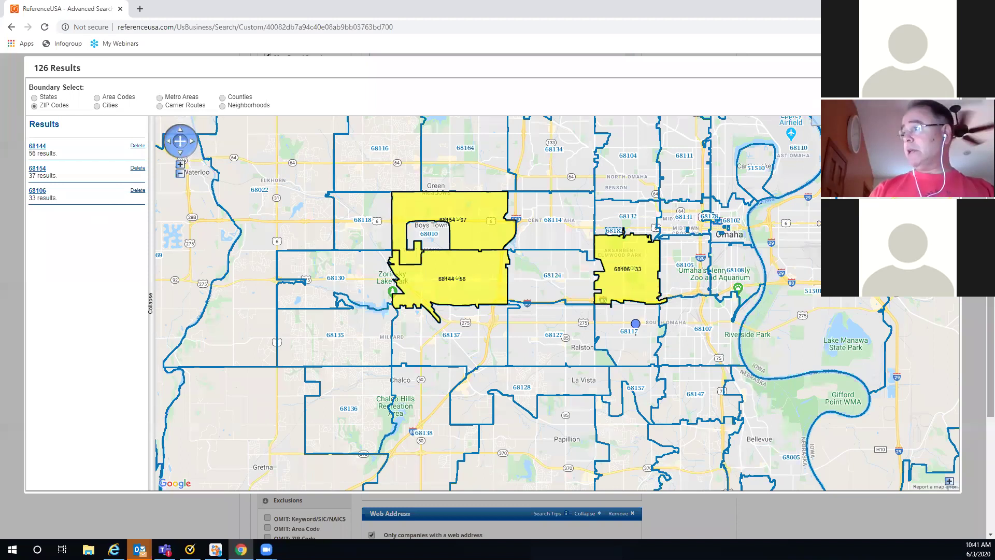
# Step: Delete the 68144, 68154 and 68106 selections so no areas remain
pyautogui.scroll(2, 684, 125)
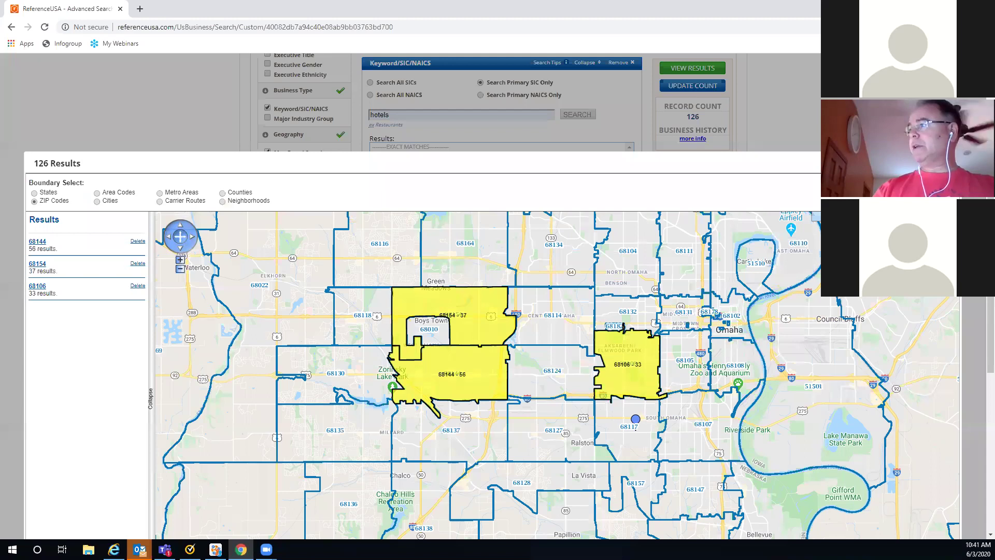
pyautogui.moveTo(990, 280); pyautogui.dragTo(991, 292)
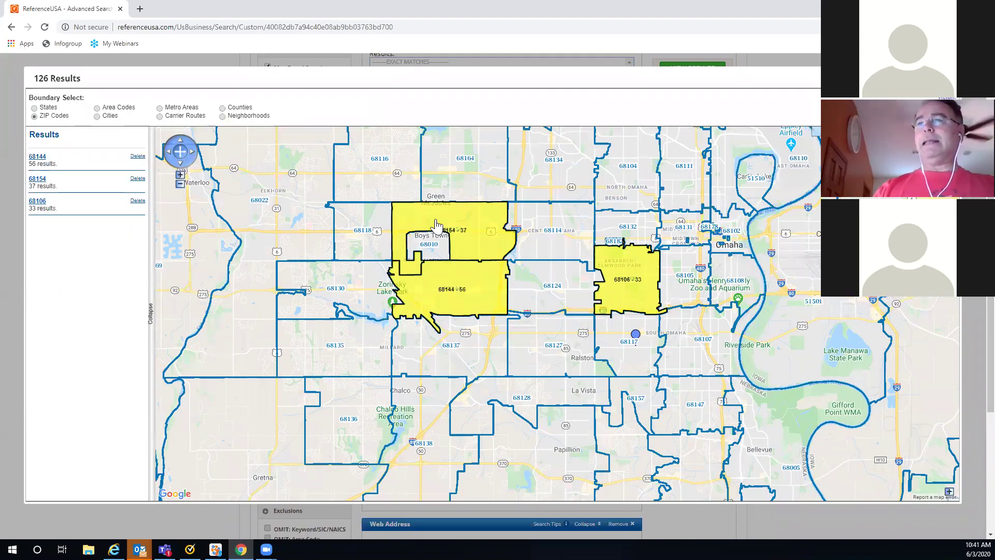
pyautogui.click(137, 156)
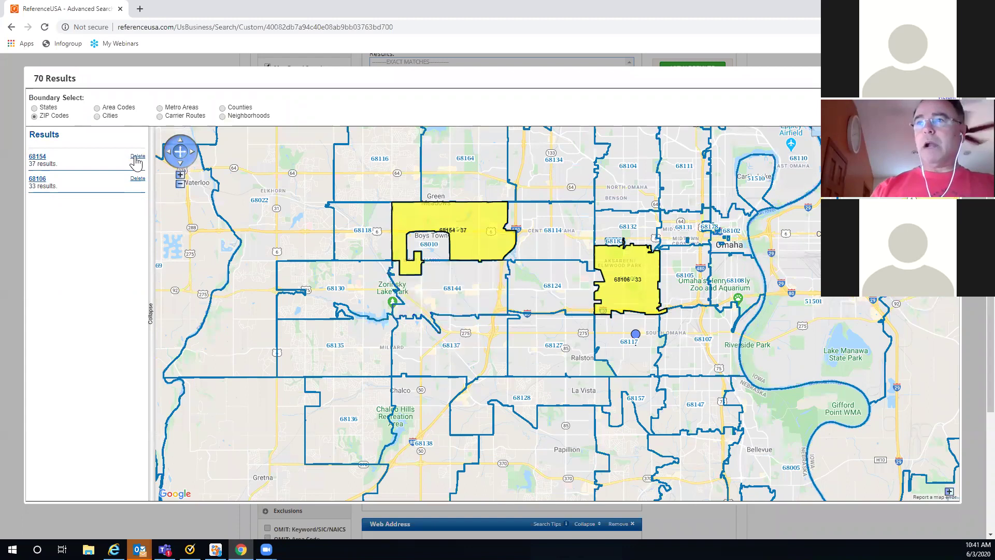
pyautogui.click(138, 156)
pyautogui.click(138, 156)
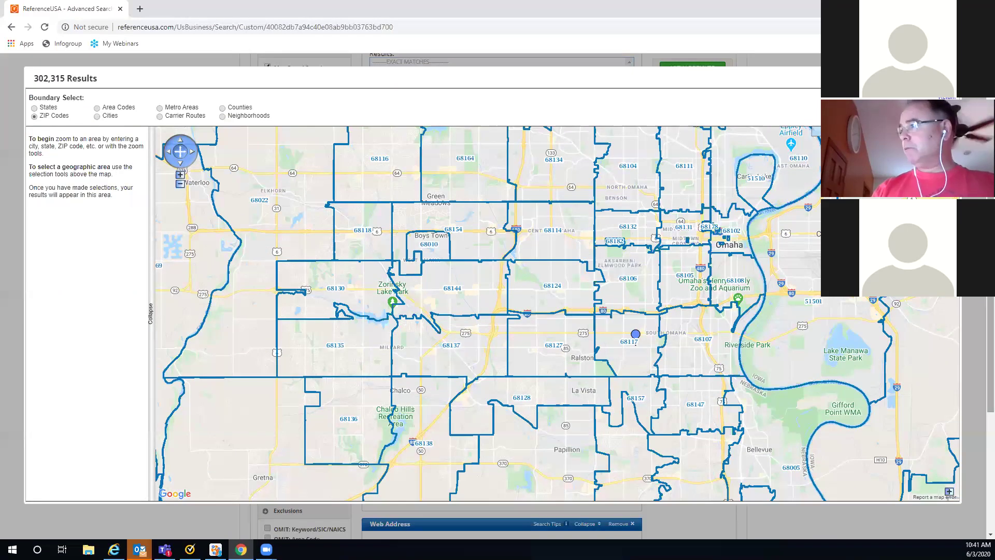
# Step: Create a drive route from Omaha, NE to Lincoln, NE with a .5 mile buffer
pyautogui.scroll(1, 509, 296)
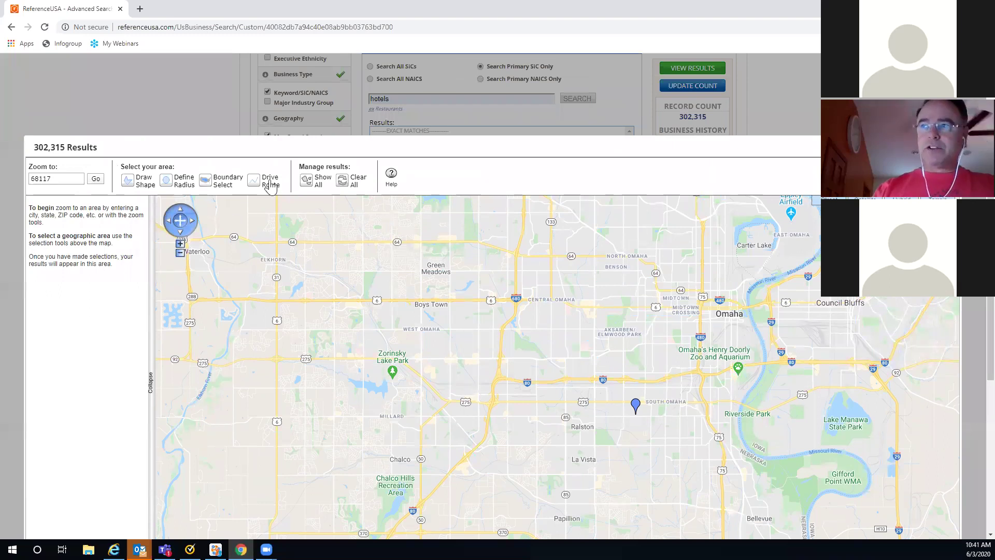
pyautogui.click(254, 183)
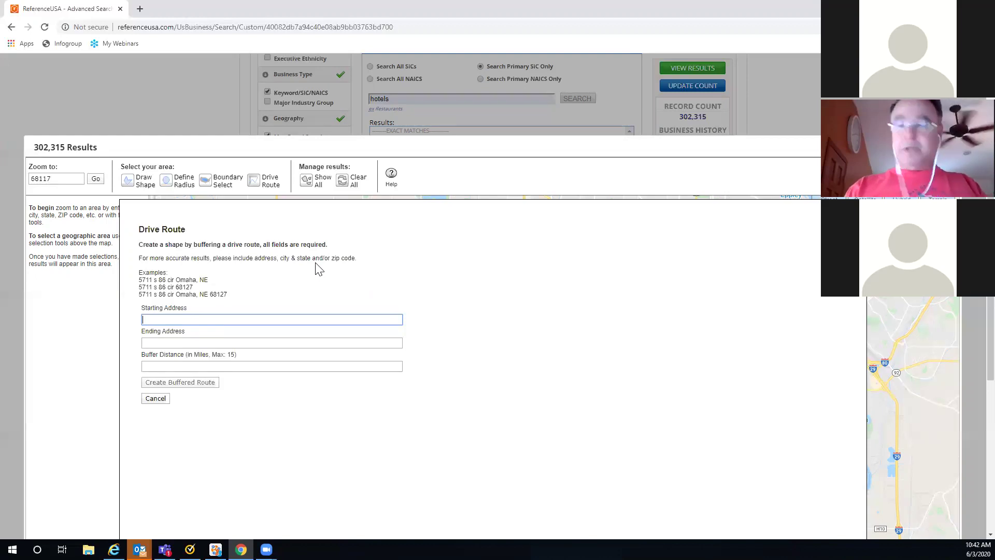
pyautogui.write('Omaha')
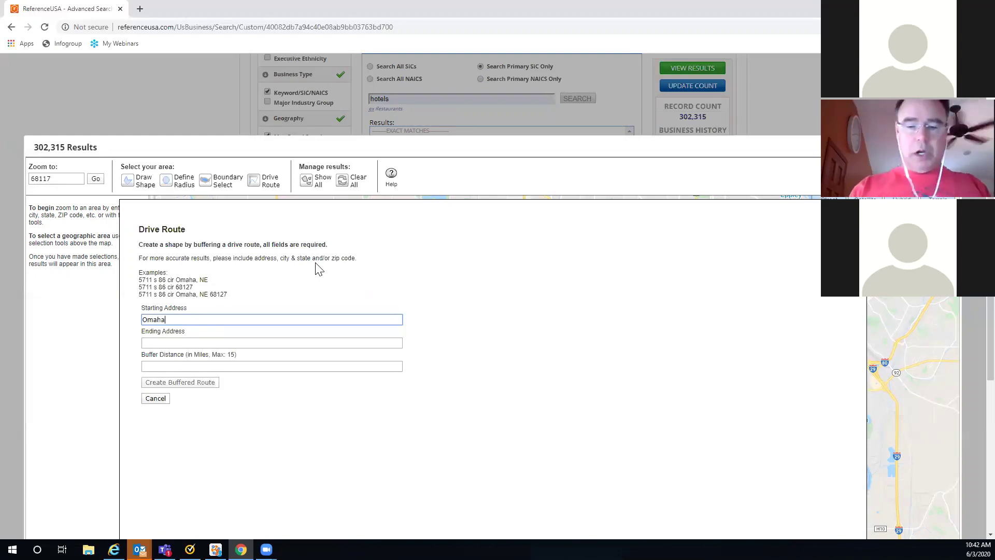
pyautogui.write(', NE')
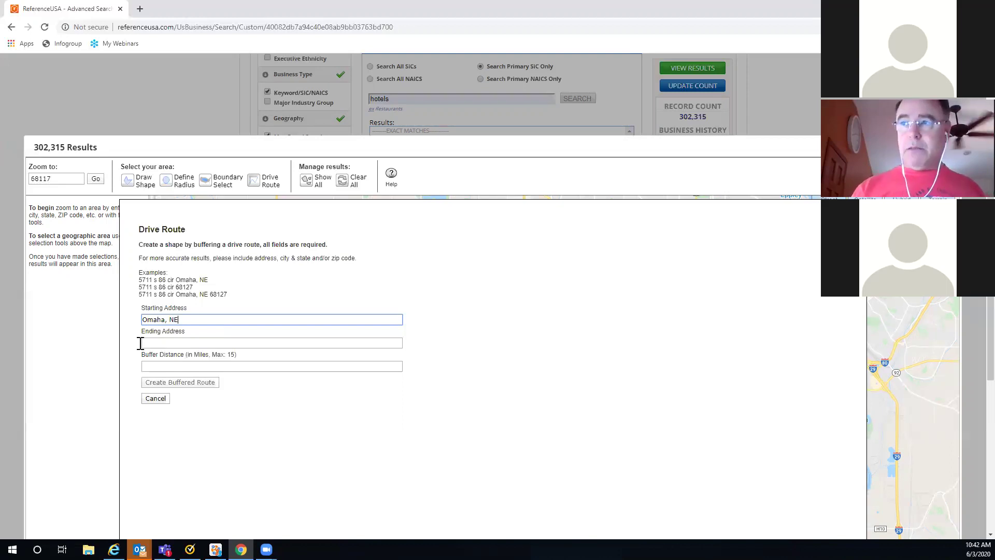
pyautogui.click(141, 344)
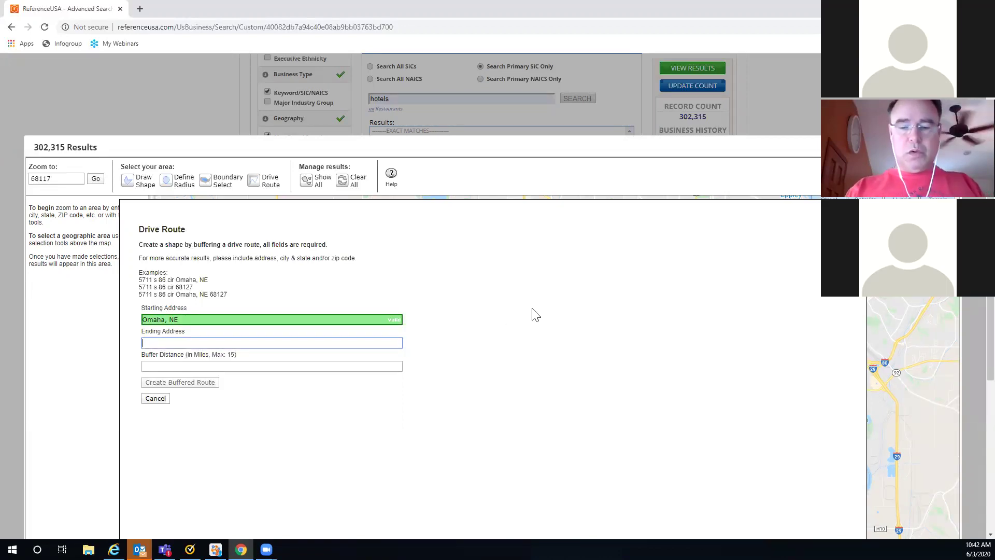
pyautogui.write('Lincoln, NE')
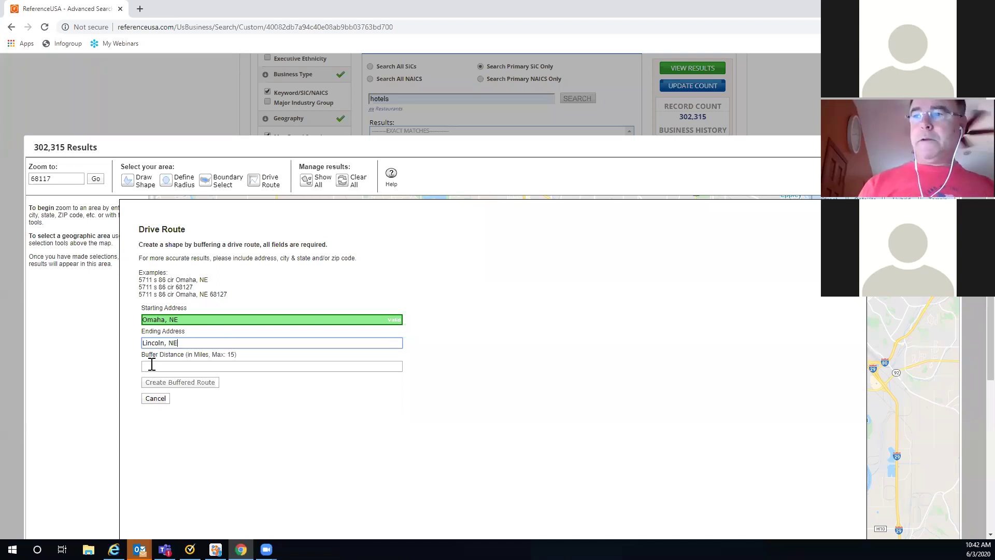
pyautogui.press('Tab')
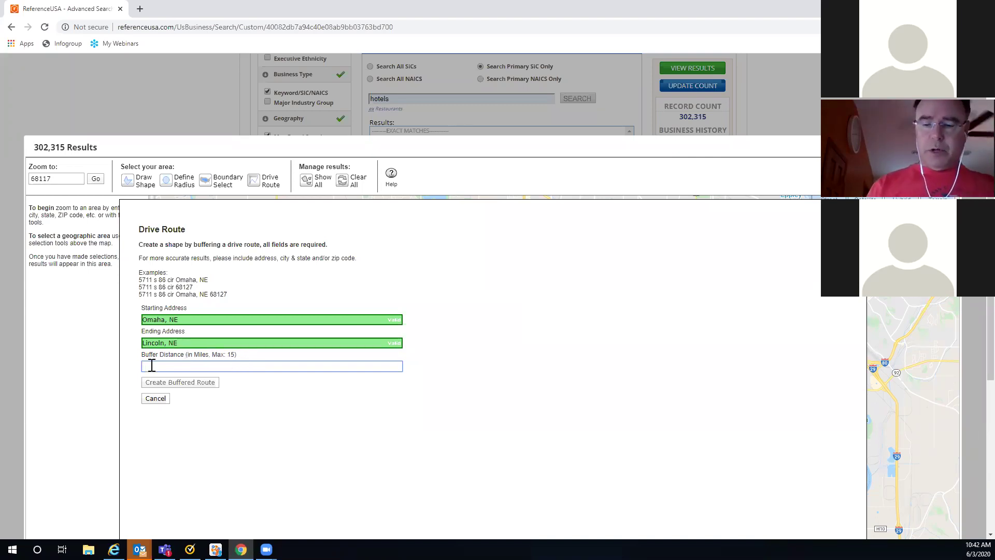
pyautogui.write('.')
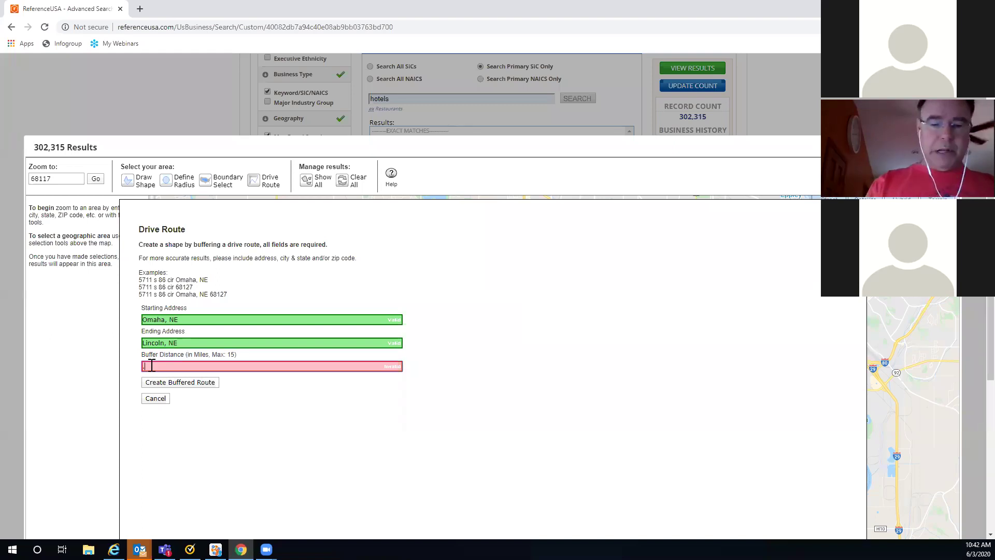
pyautogui.write('5')
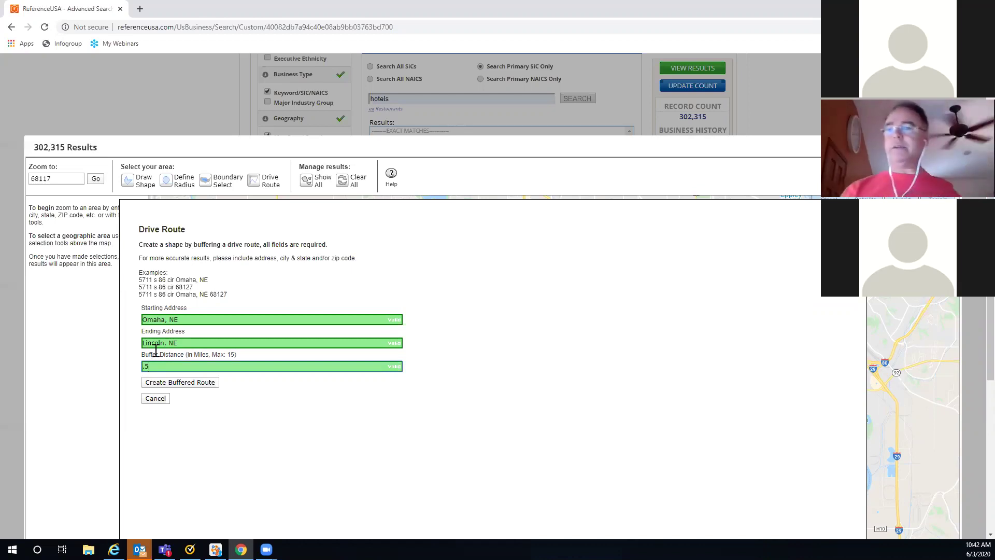
pyautogui.click(184, 383)
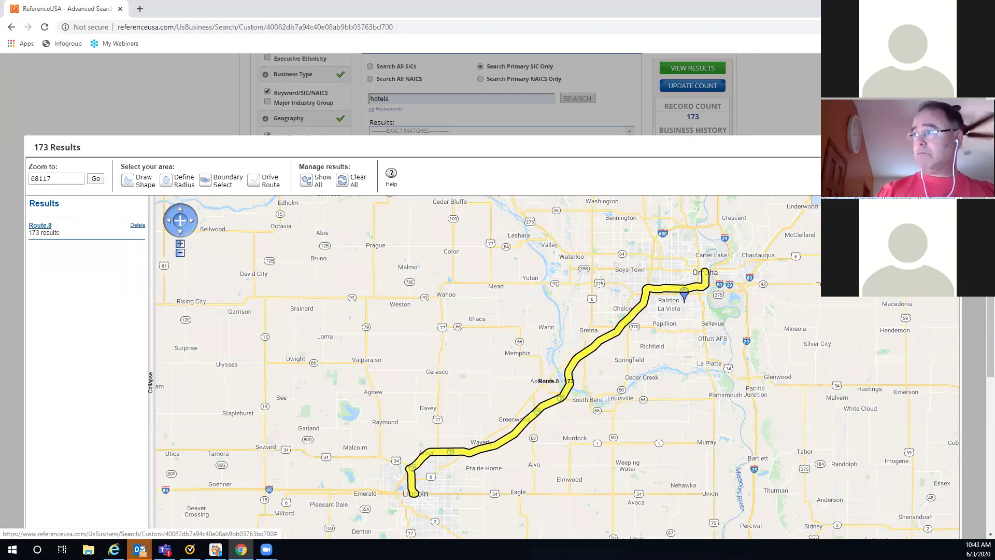
# Step: Close the map, view the 173 route-limited results, and display them on a heat map
pyautogui.click(941, 147)
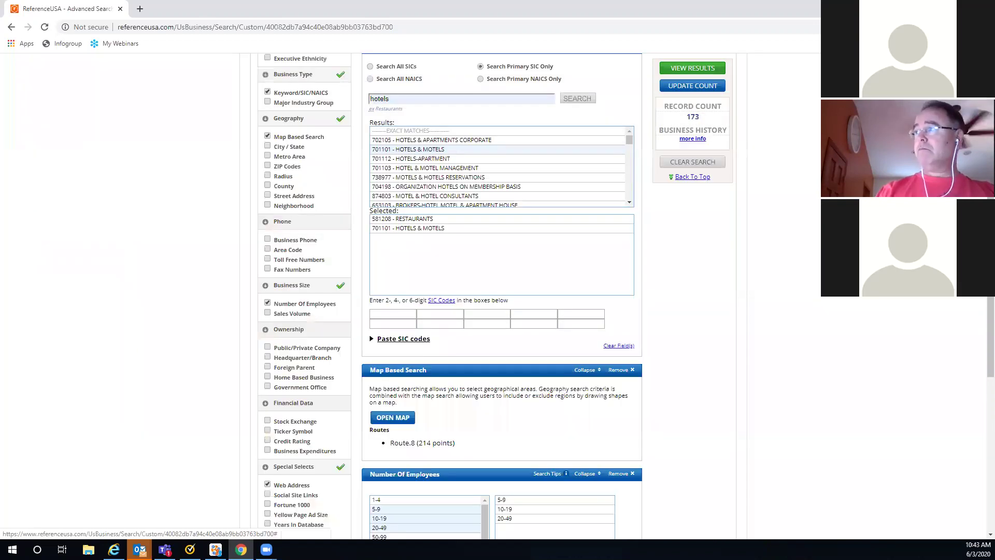
pyautogui.click(690, 72)
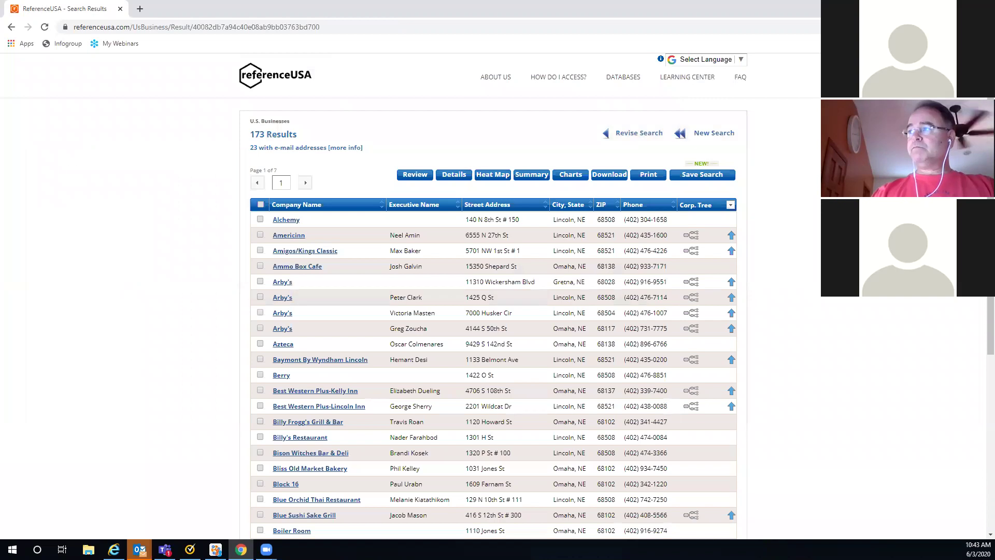
pyautogui.scroll(-1, 492, 311)
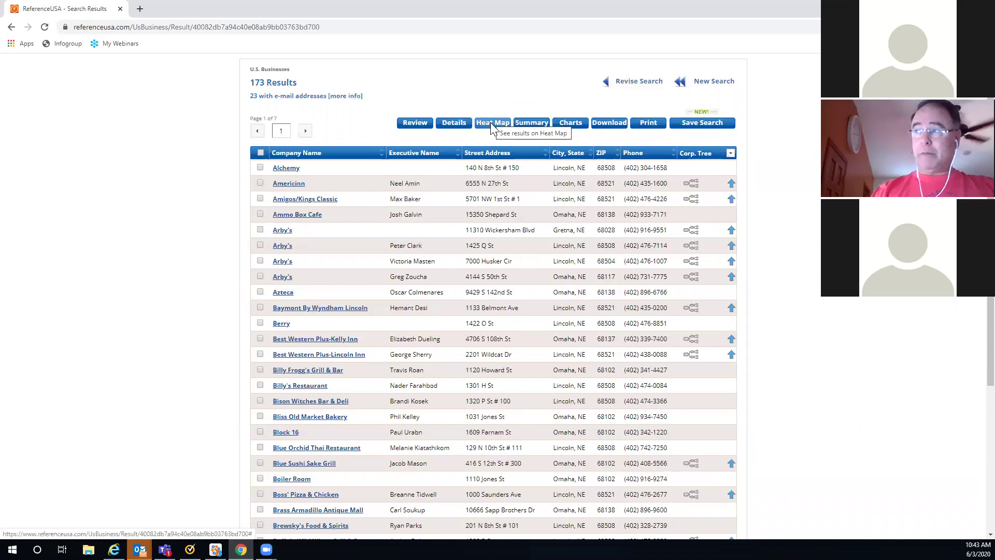
pyautogui.click(491, 123)
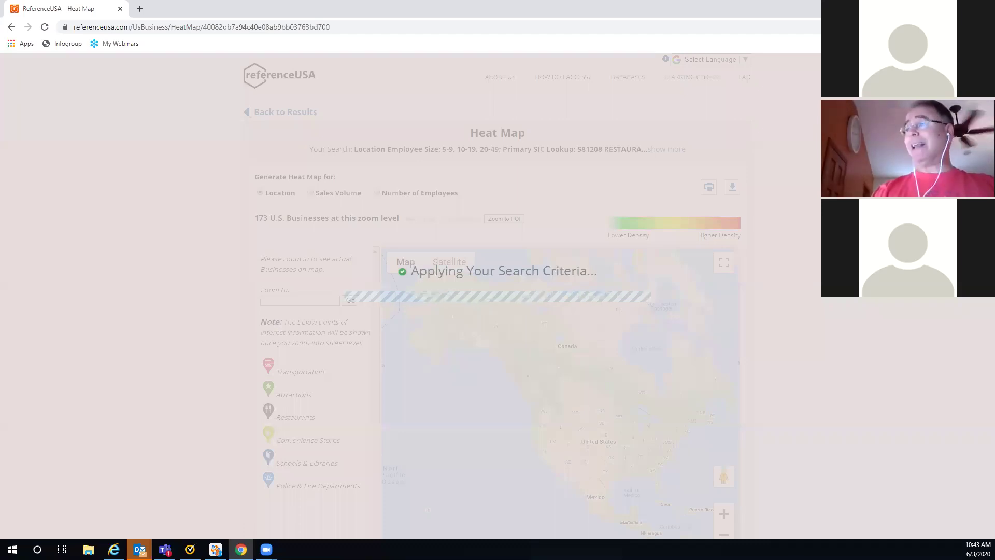
# Step: Zoom and pan the heat map in on Omaha and Lincoln to show the 173 businesses
pyautogui.scroll(-2, 498, 296)
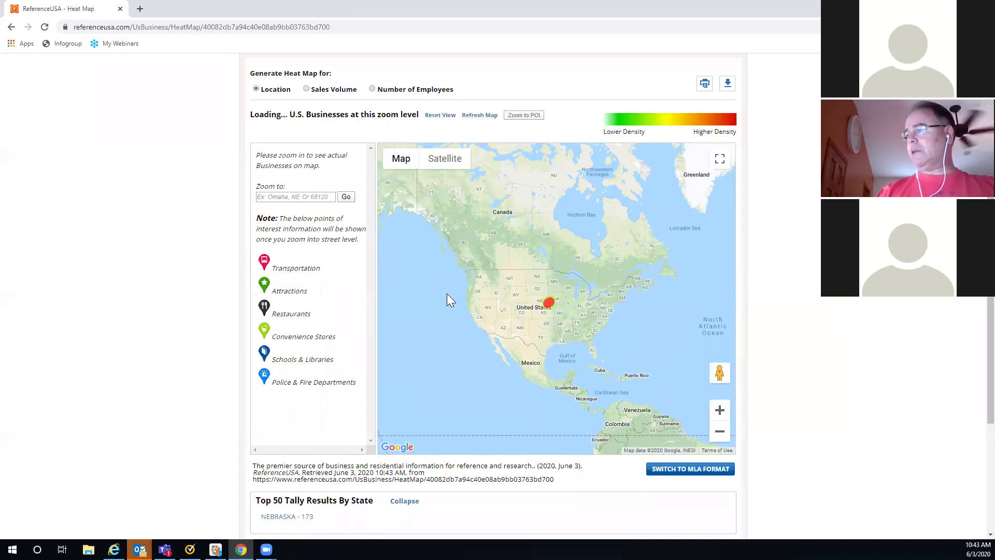
pyautogui.click(720, 411)
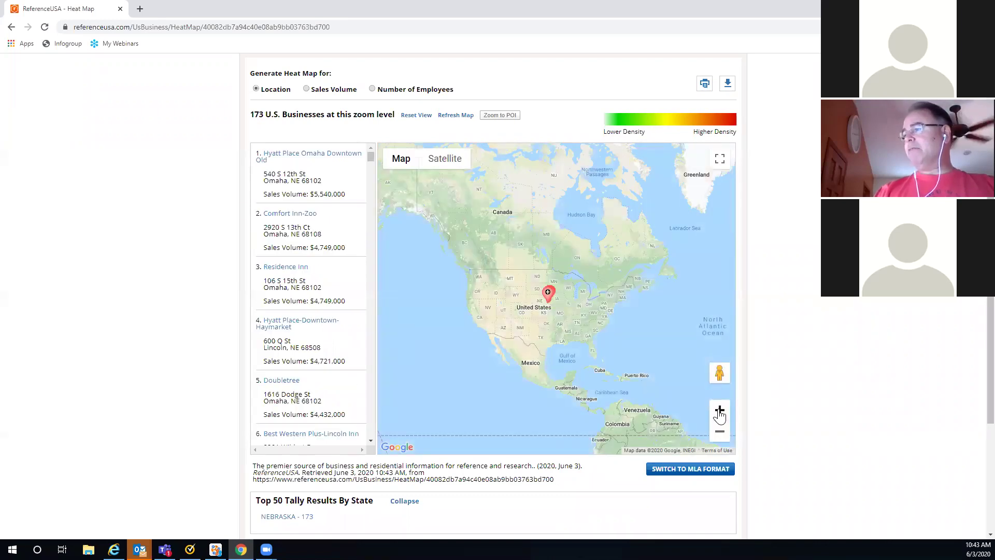
pyautogui.click(720, 412)
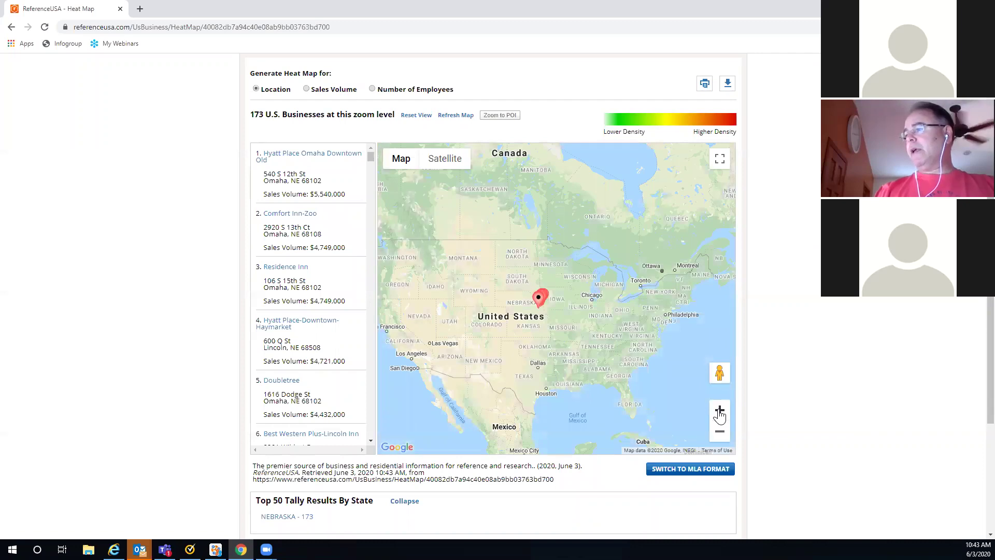
pyautogui.click(720, 411)
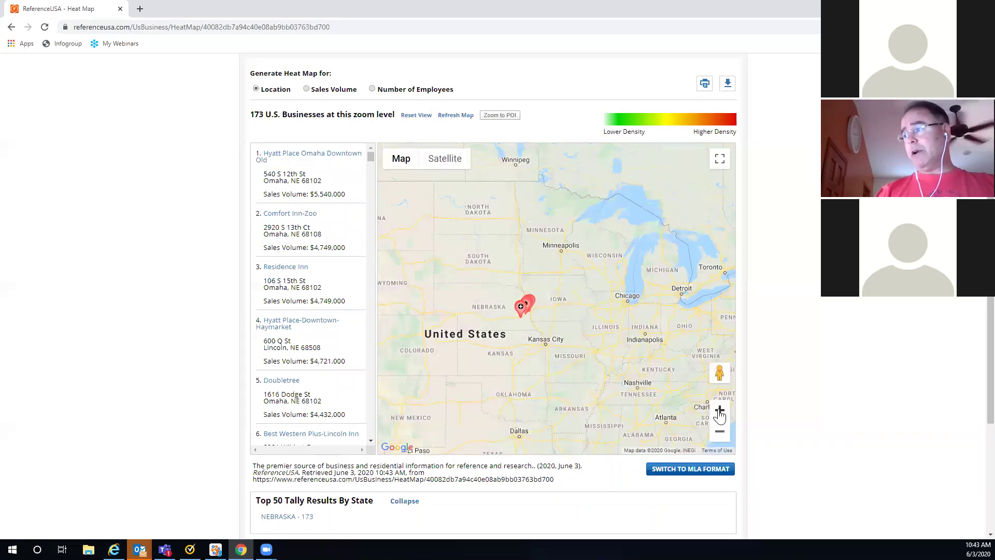
pyautogui.click(719, 412)
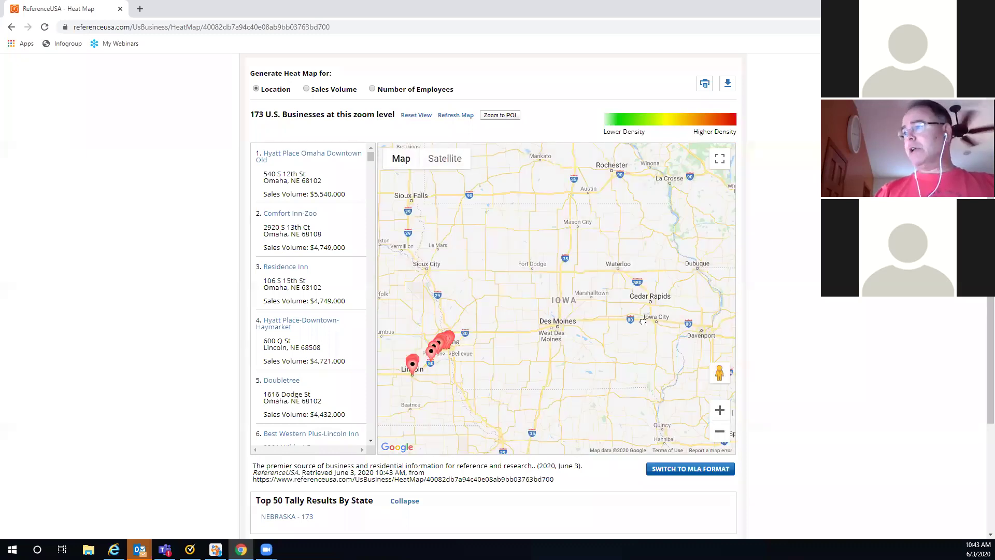
pyautogui.moveTo(597, 348); pyautogui.dragTo(694, 285)
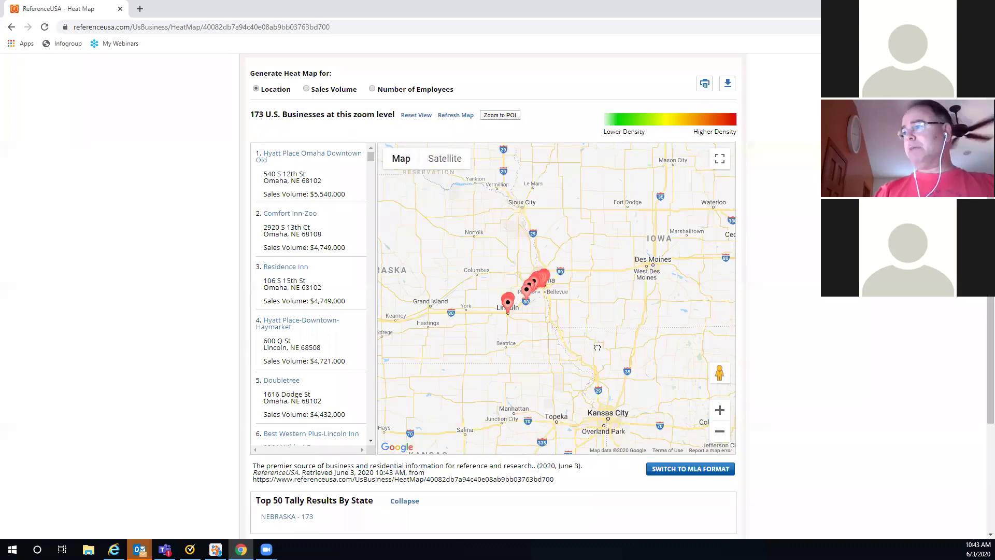
pyautogui.click(719, 411)
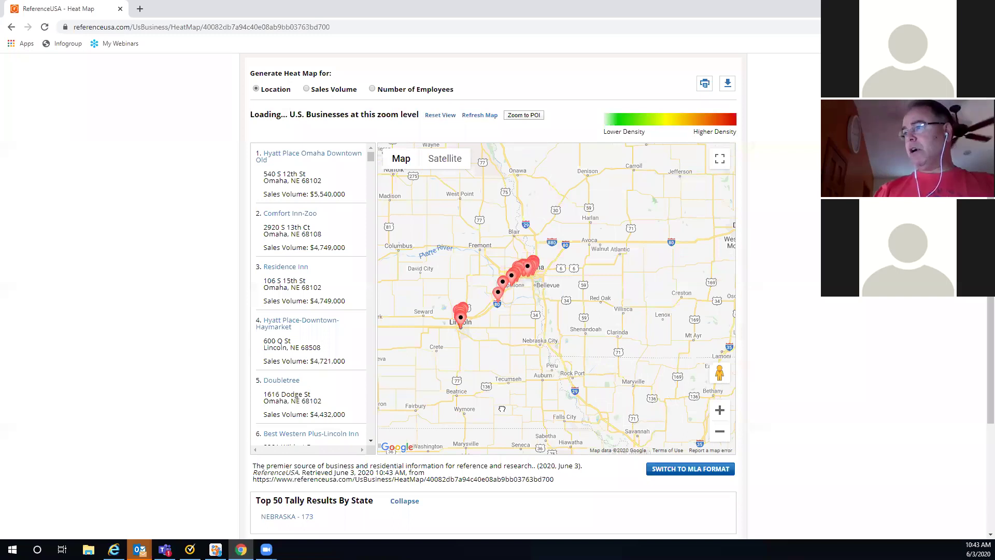
pyautogui.moveTo(503, 409); pyautogui.dragTo(538, 416)
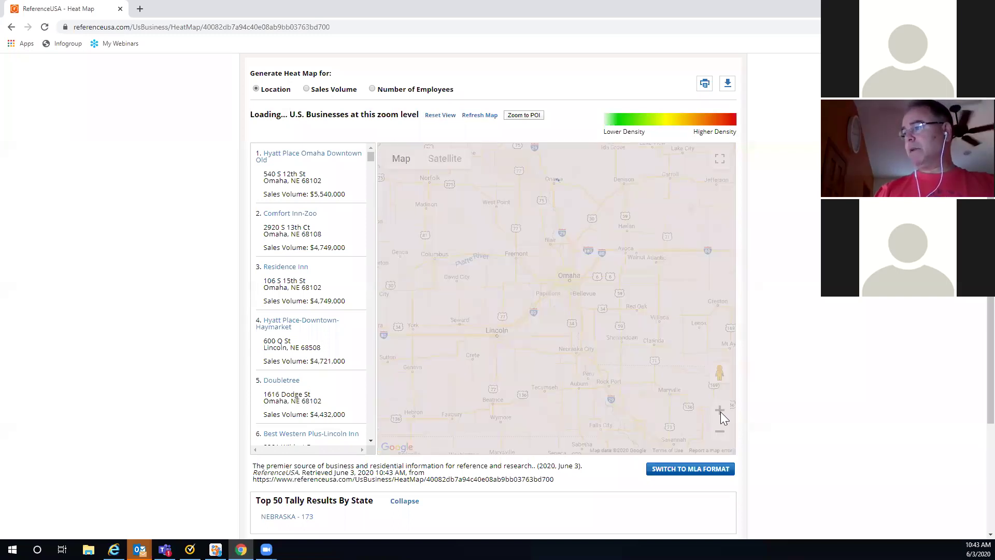
pyautogui.click(720, 411)
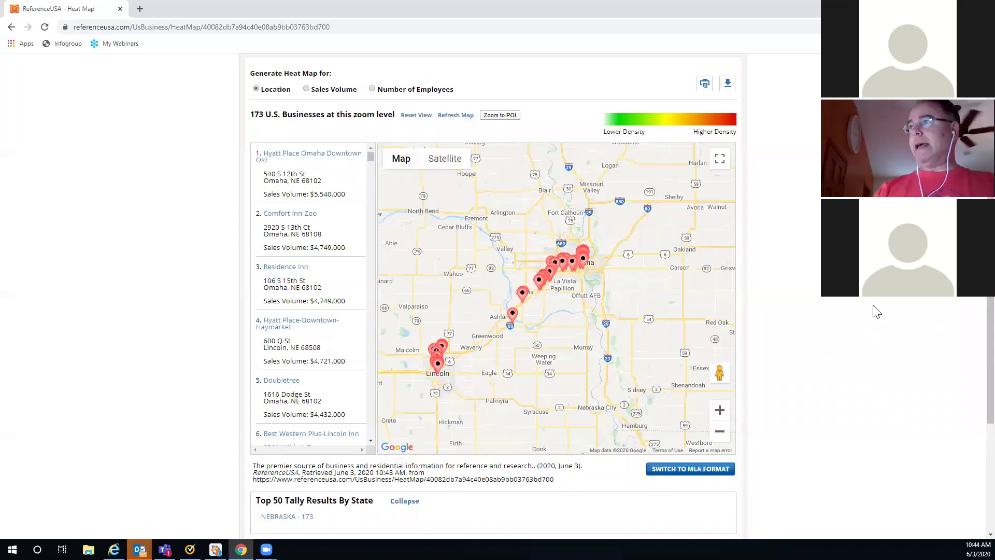
pyautogui.scroll(1, 878, 310)
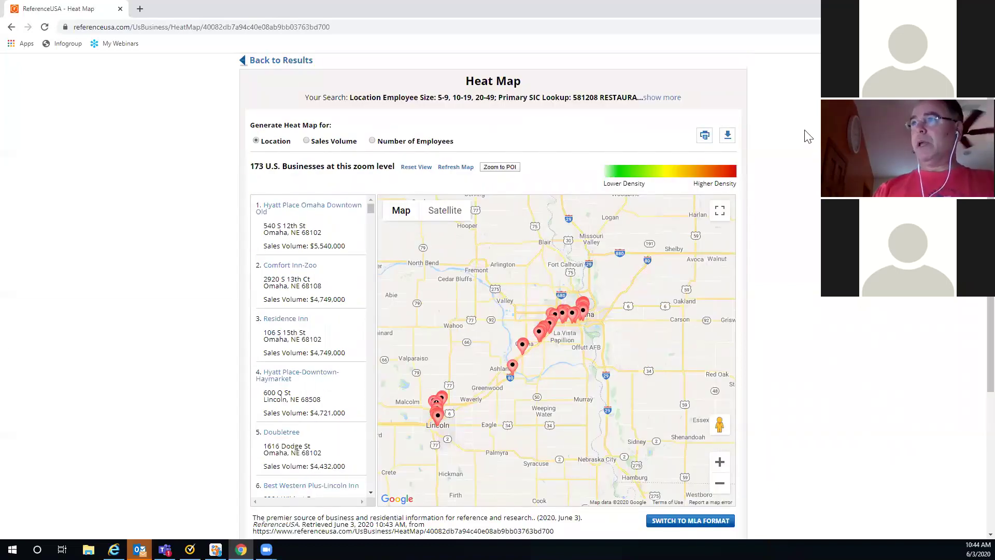
pyautogui.scroll(1, 331, 124)
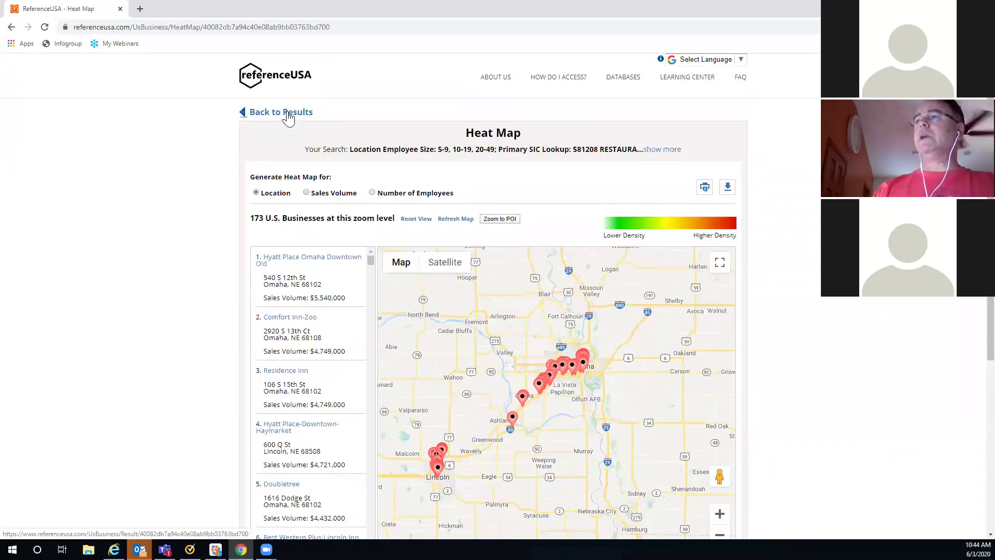
pyautogui.click(288, 118)
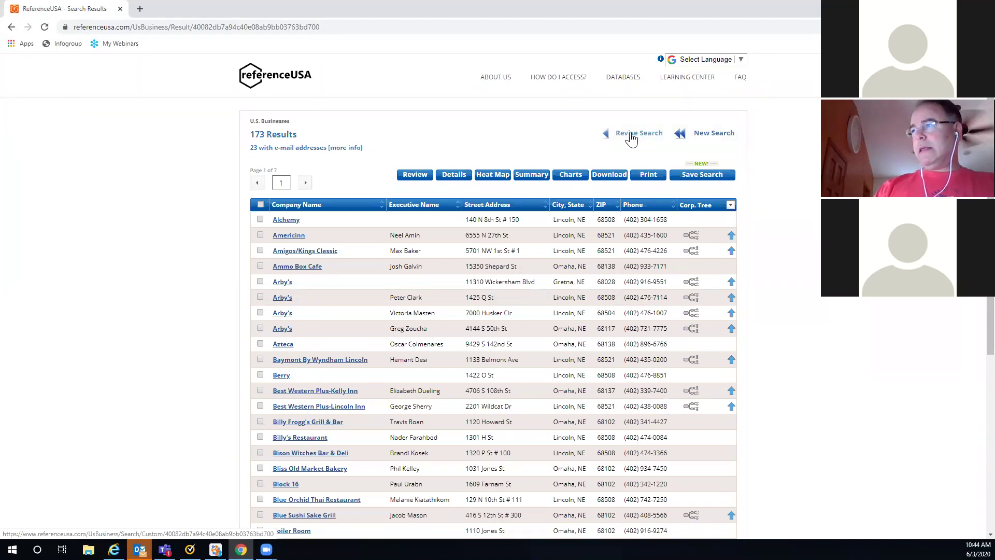
pyautogui.click(631, 135)
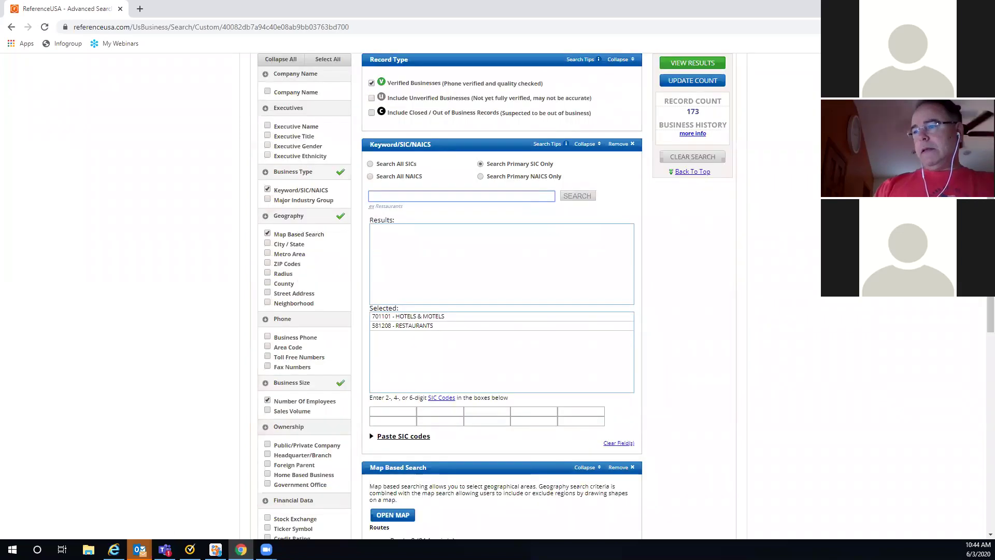
pyautogui.scroll(-1, 501, 296)
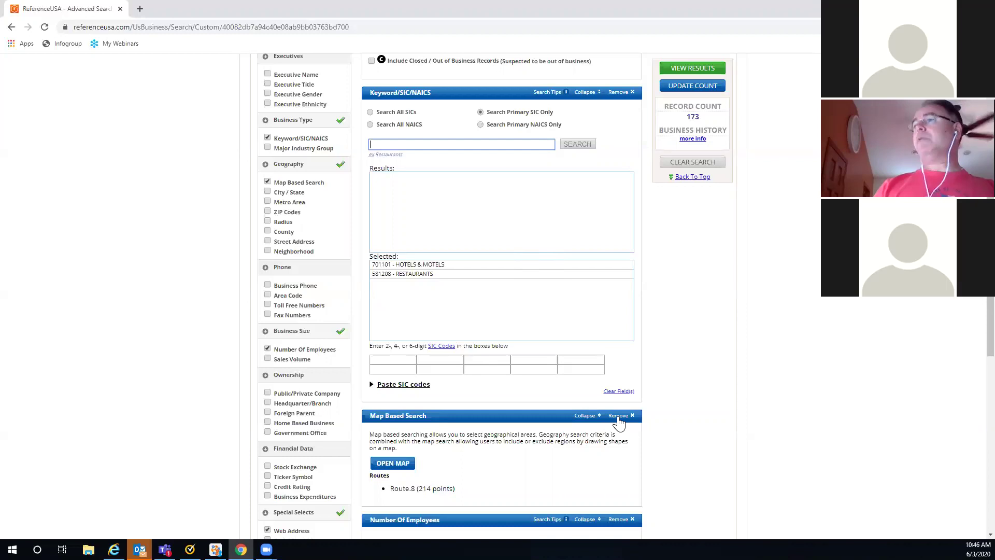
# Step: Remove the old map-based route criterion and re-add Map Based Search
pyautogui.scroll(-3, 759, 417)
pyautogui.scroll(-3, 760, 417)
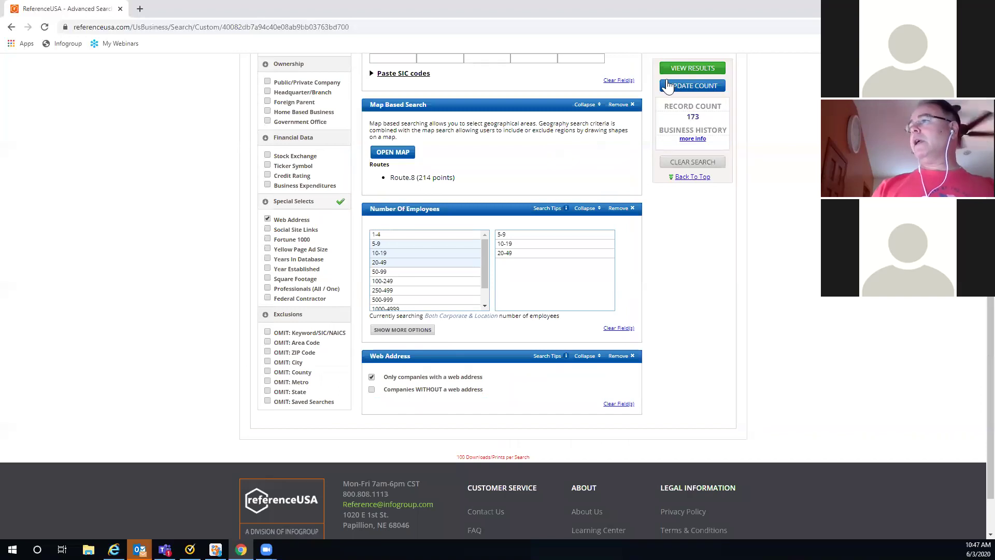
pyautogui.click(618, 105)
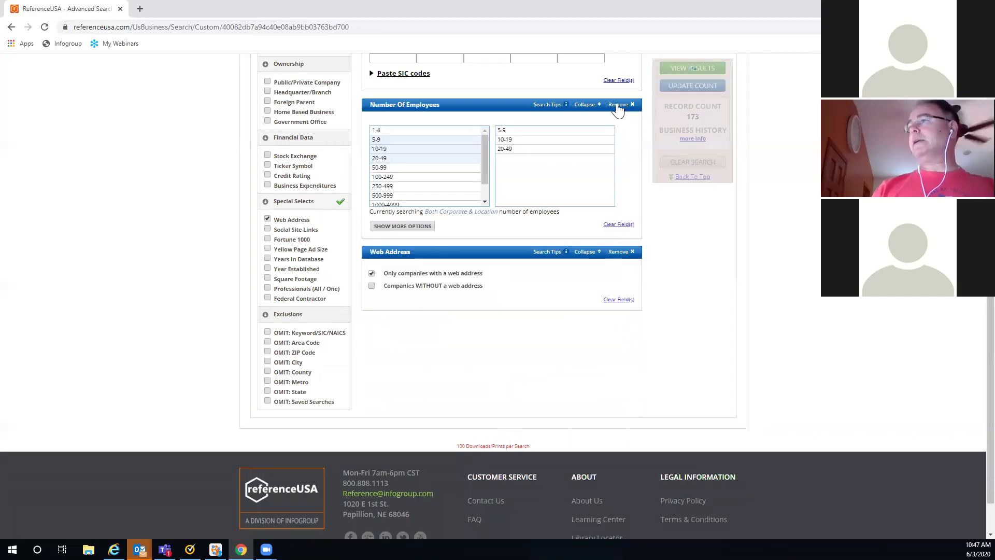
pyautogui.scroll(3, 249, 134)
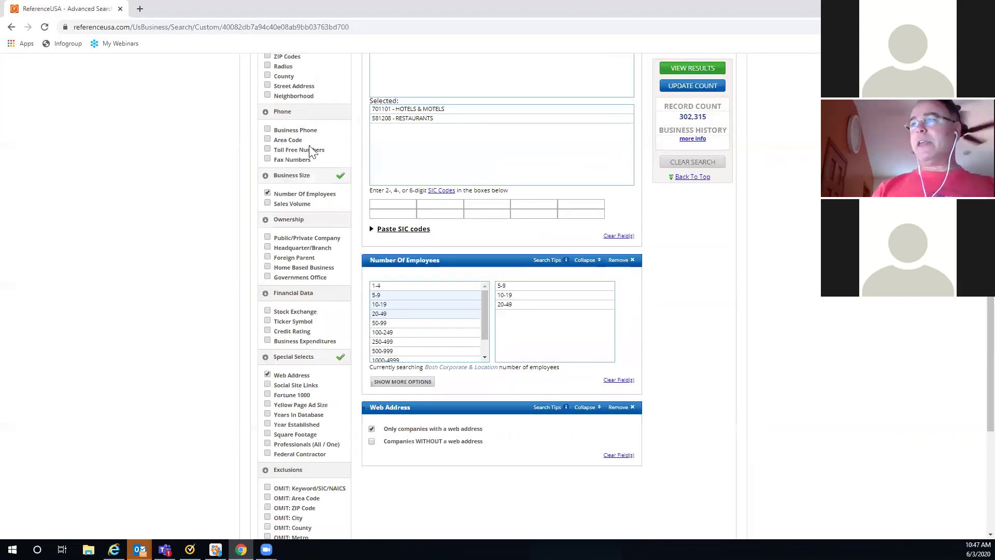
pyautogui.scroll(2, 311, 150)
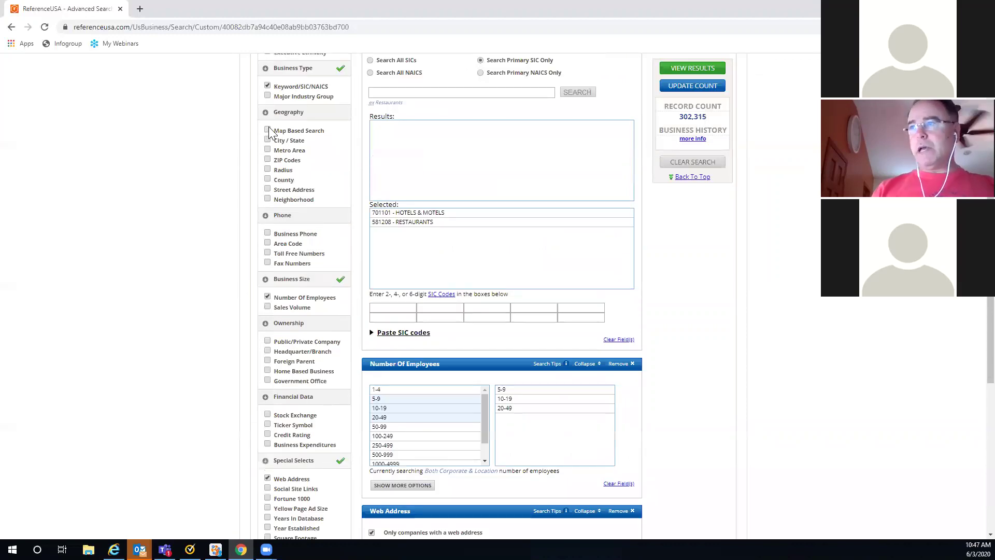
pyautogui.click(268, 129)
pyautogui.scroll(-2, 342, 284)
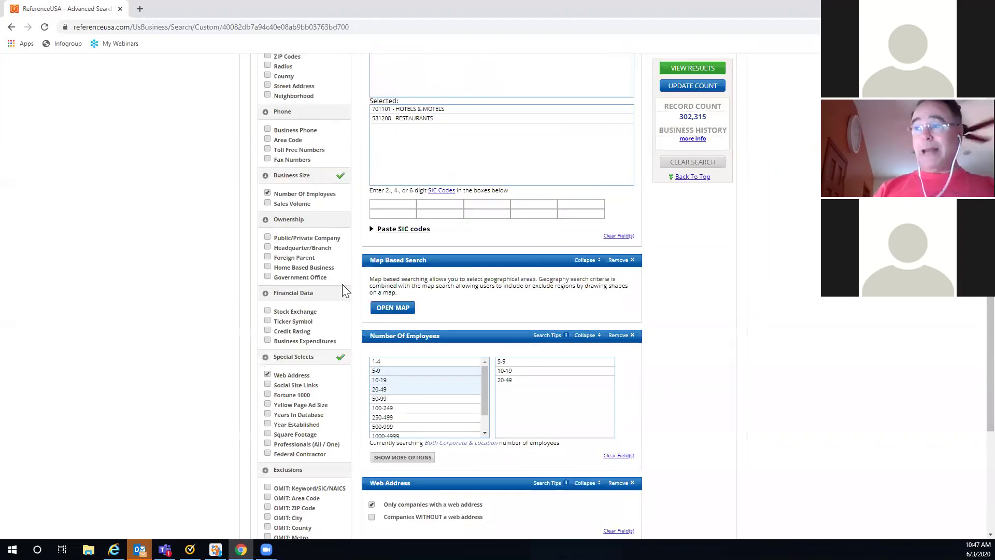
# Step: Open the map selection window and zoom it to ZIP 68117
pyautogui.click(382, 310)
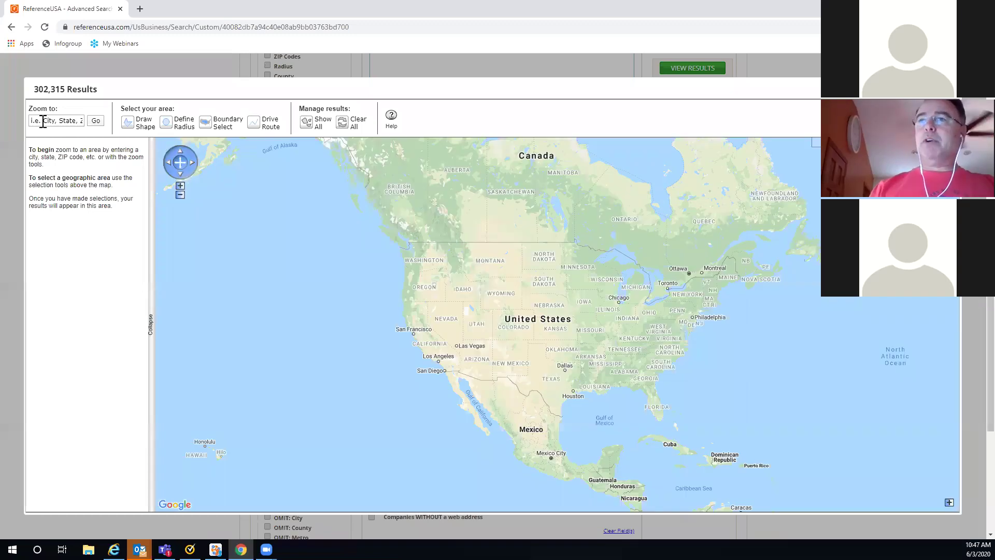
pyautogui.click(43, 121)
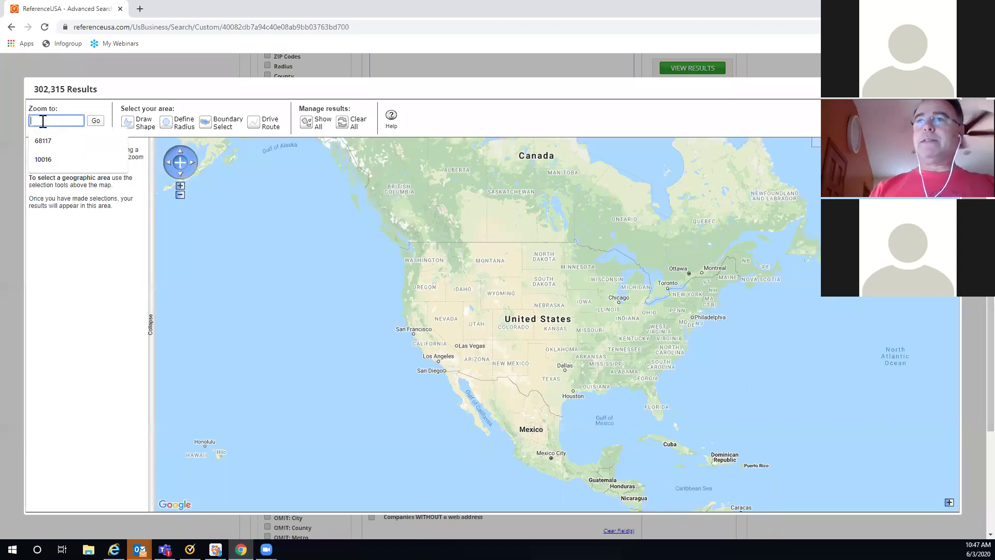
pyautogui.click(43, 141)
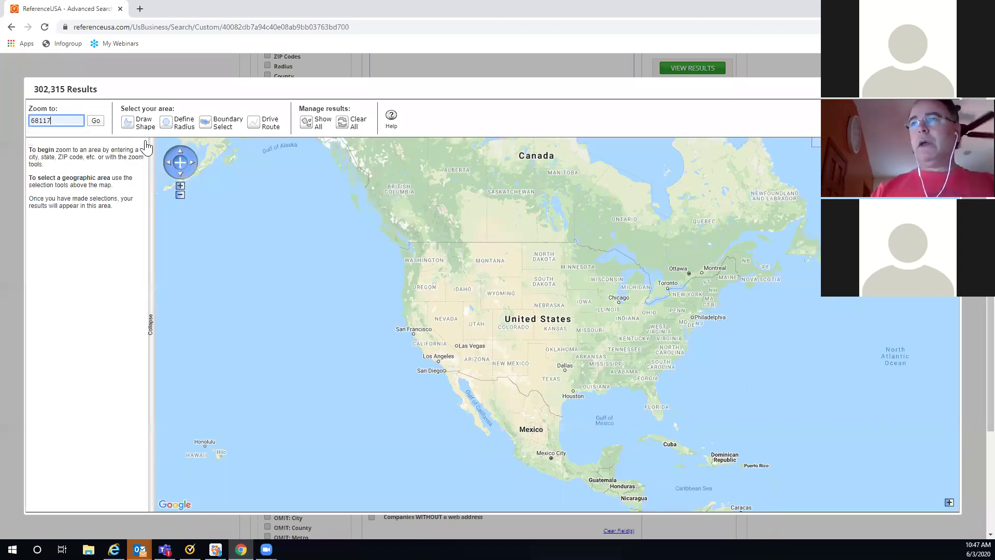
pyautogui.click(96, 123)
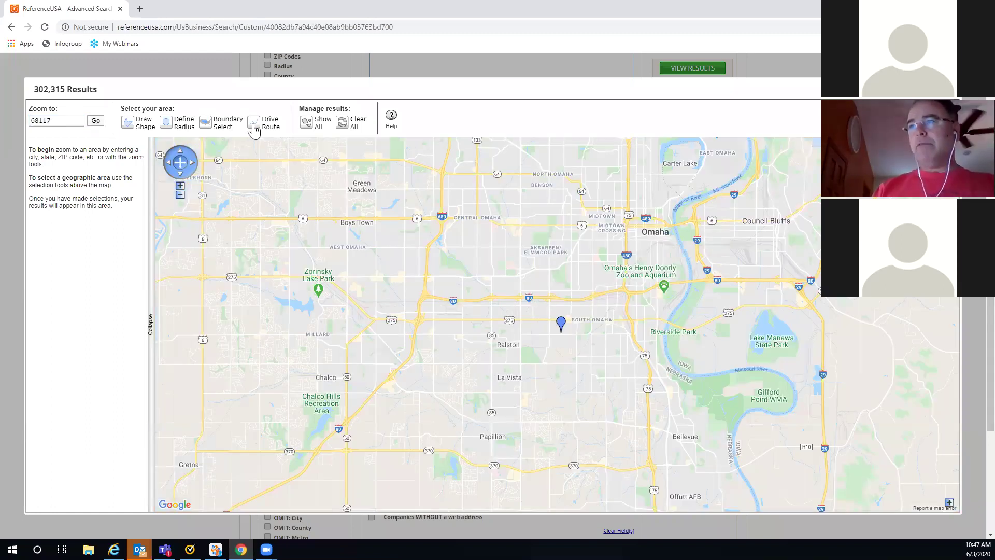
pyautogui.click(254, 124)
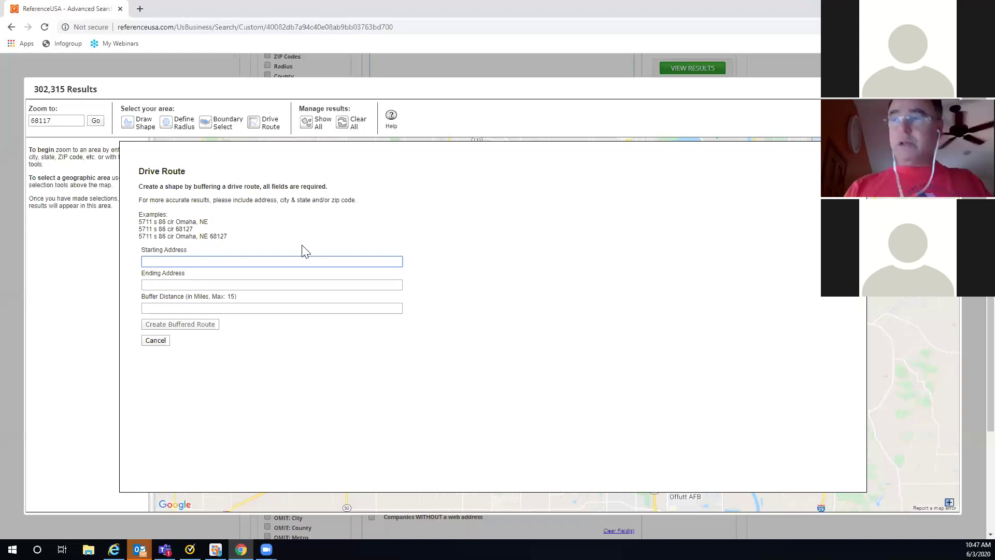
# Step: Enter a drive route from Omaha, NE to Lincoln, NE with a .001-mile buffer
pyautogui.write('Omah')
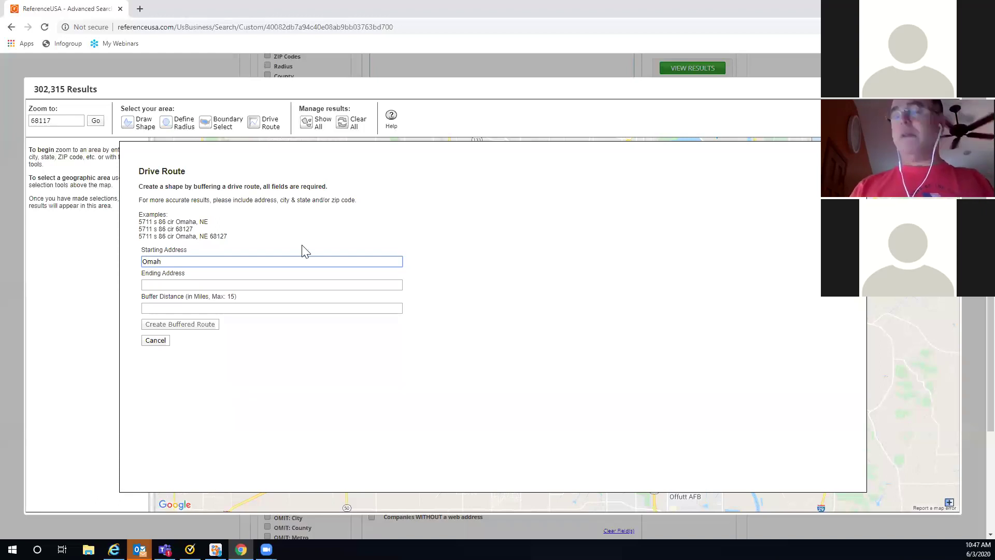
pyautogui.write('a, NE')
pyautogui.press('Tab')
pyautogui.write('Lincoln, NE')
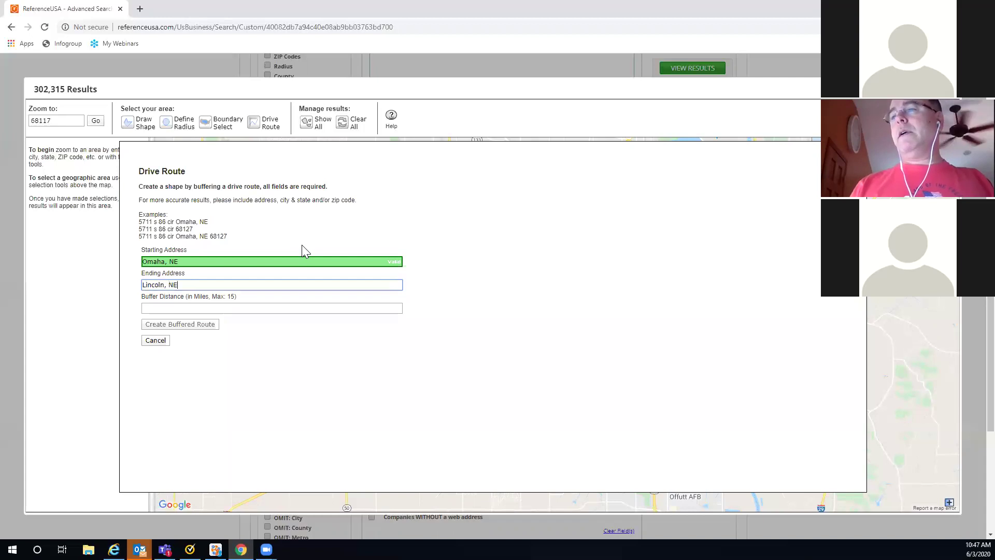
pyautogui.press('Tab')
pyautogui.write('.00')
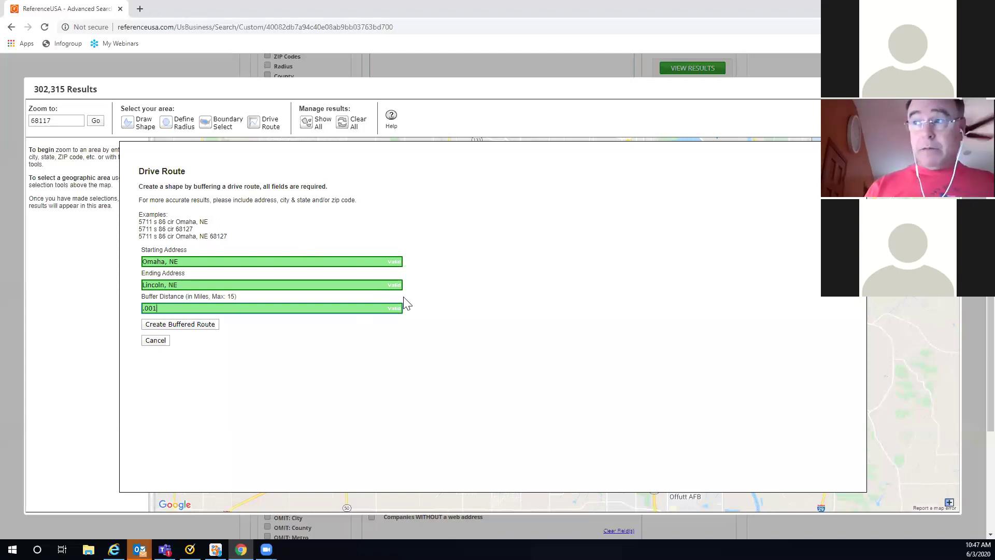
# Step: Create the buffered Omaha-to-Lincoln route as Route.1 and return to the top of the Advanced Search form
pyautogui.click(179, 325)
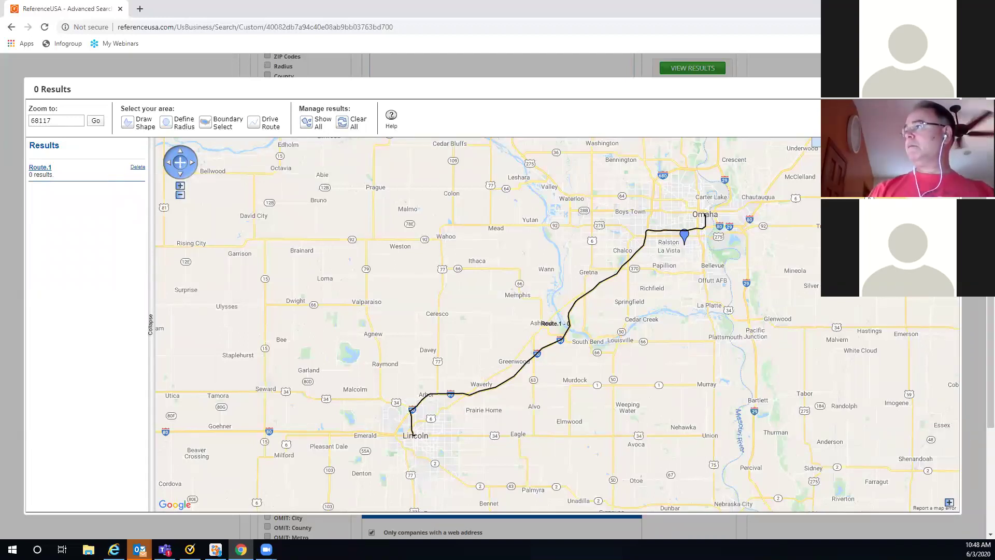
pyautogui.click(942, 89)
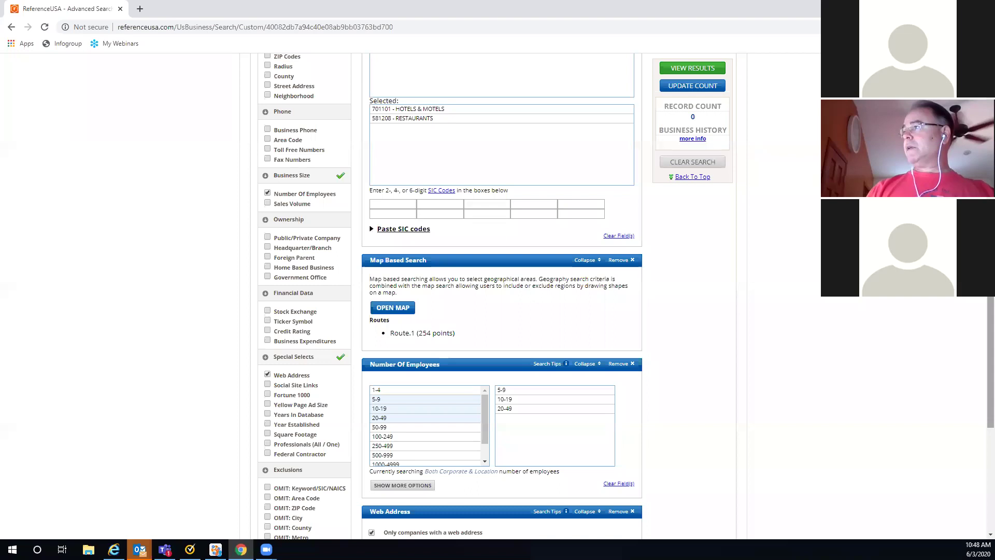
pyautogui.scroll(5, 501, 295)
pyautogui.scroll(2, 293, 85)
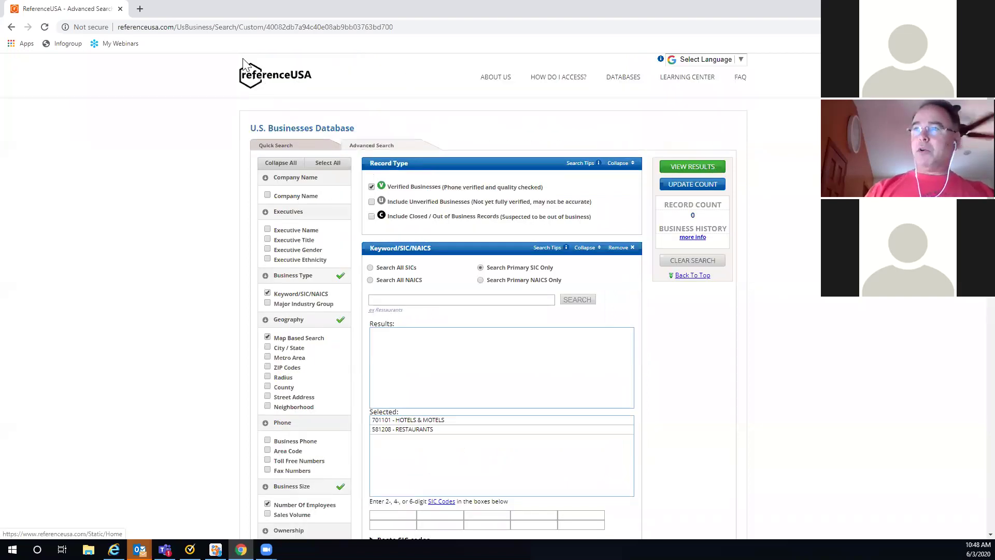
# Step: Go to the ReferenceUSA home page and open the U.S. Jobs / Internships Job Search page
pyautogui.click(264, 82)
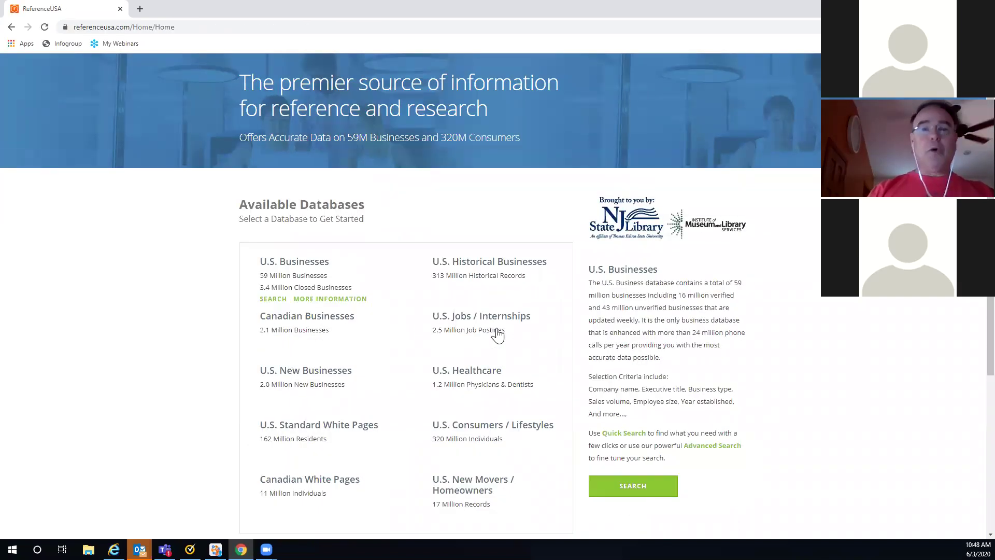
pyautogui.moveTo(461, 325)
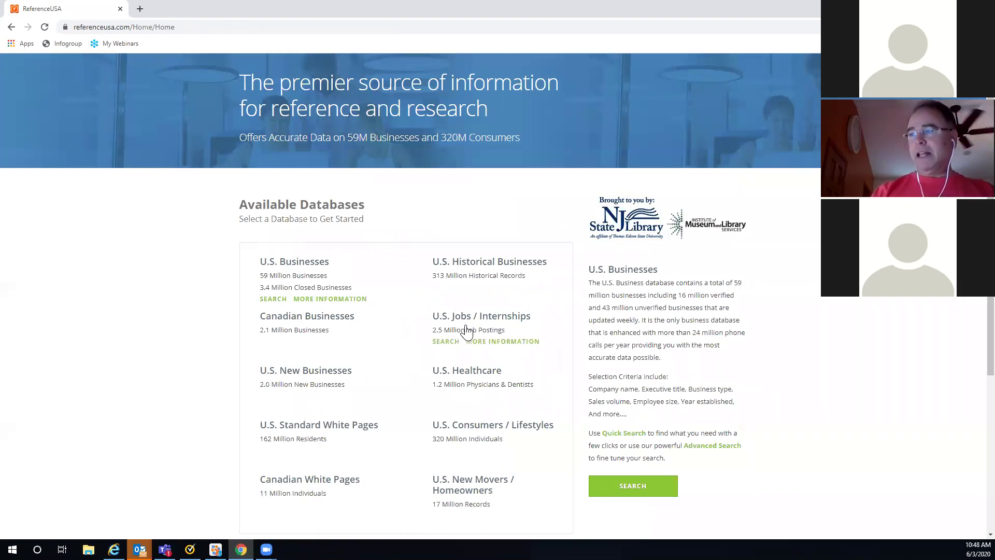
pyautogui.click(449, 319)
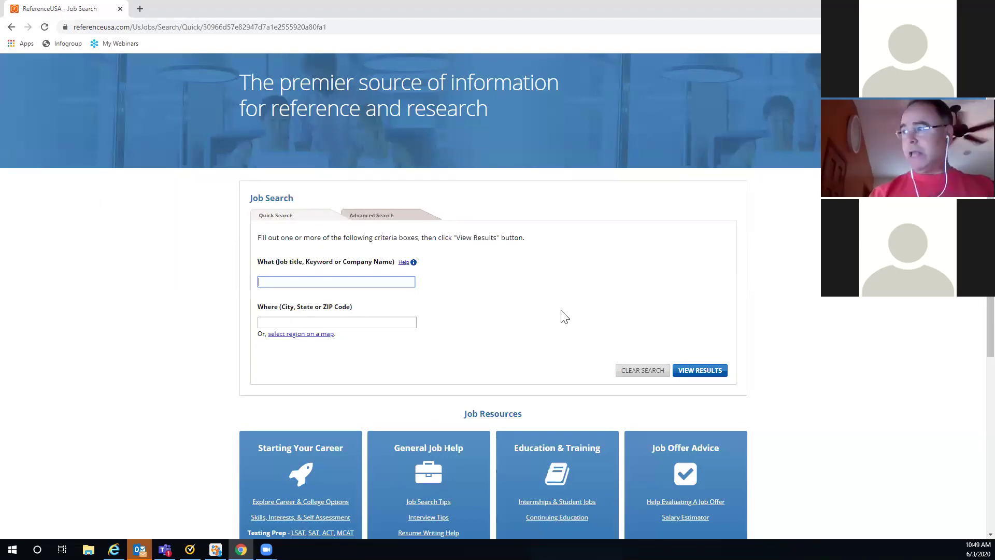
pyautogui.scroll(-2, 834, 304)
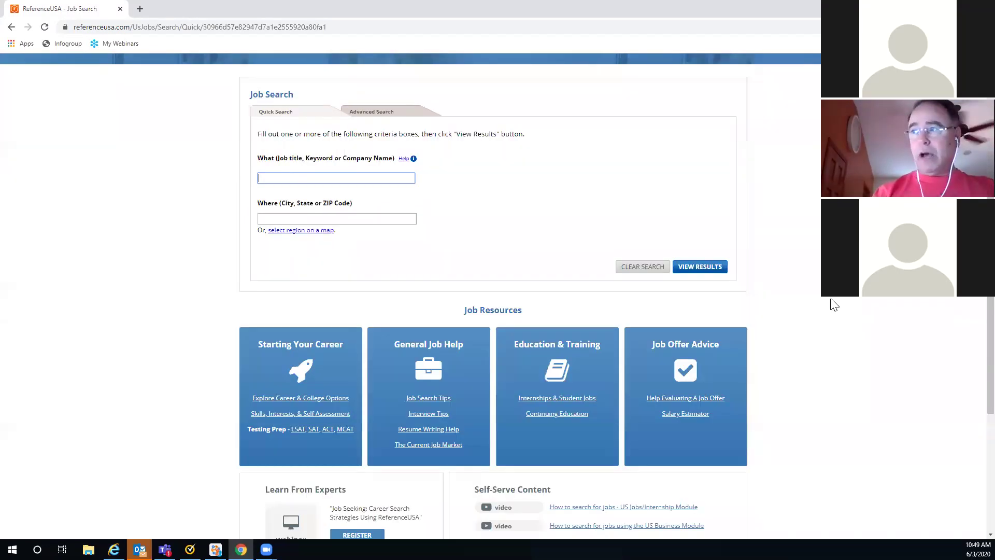
pyautogui.scroll(-3, 835, 305)
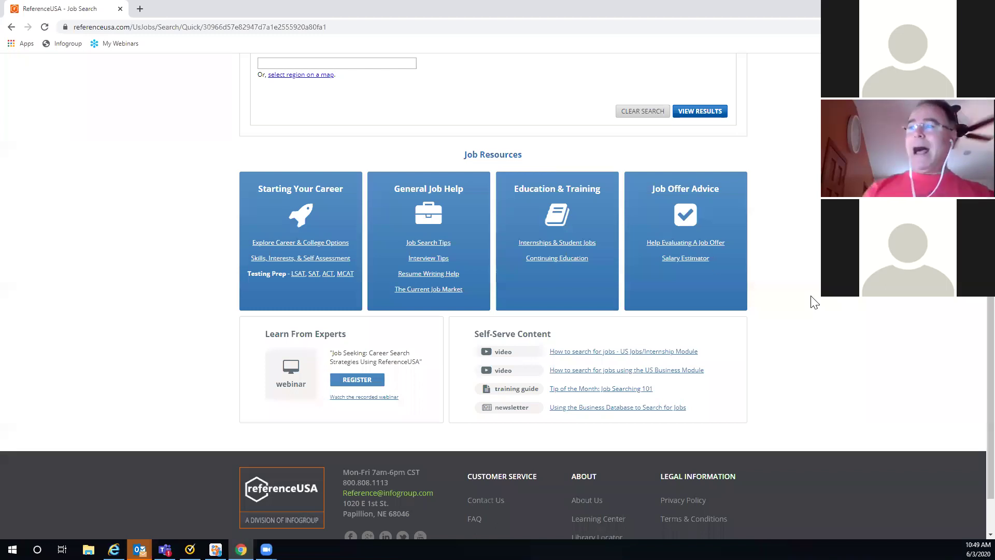
# Step: Open the CareerOneStop skills and self-assessment resources and their career exploration topics
pyautogui.click(263, 260)
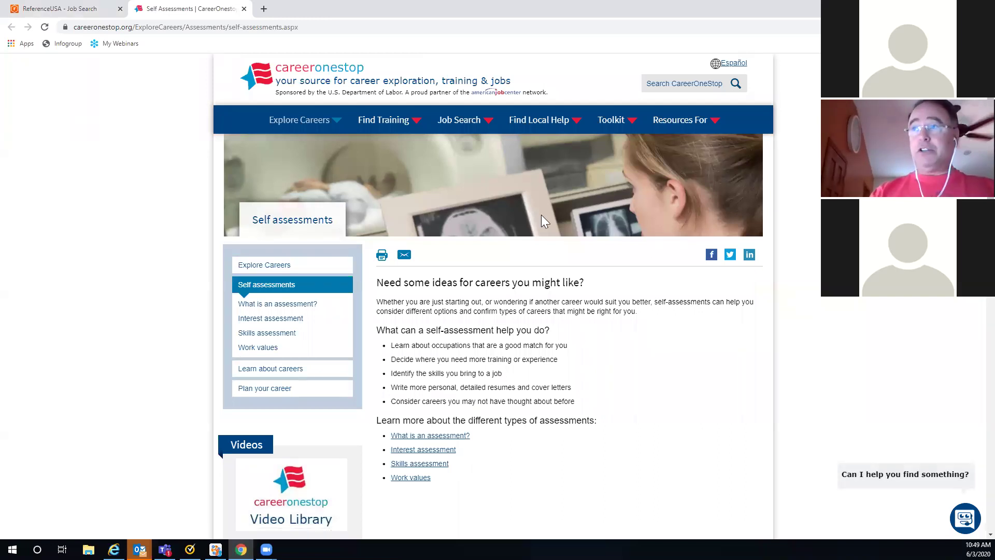
pyautogui.click(338, 123)
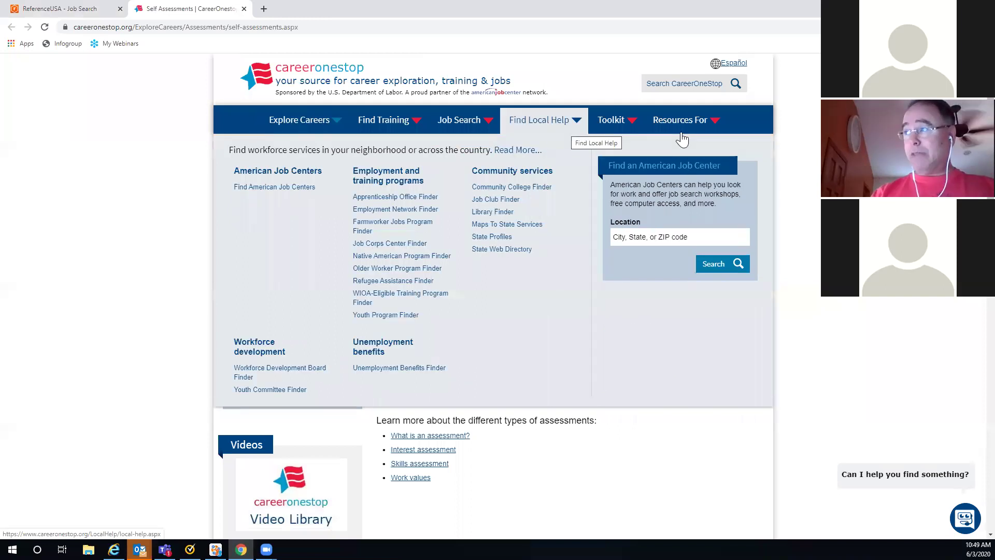
pyautogui.moveTo(707, 132)
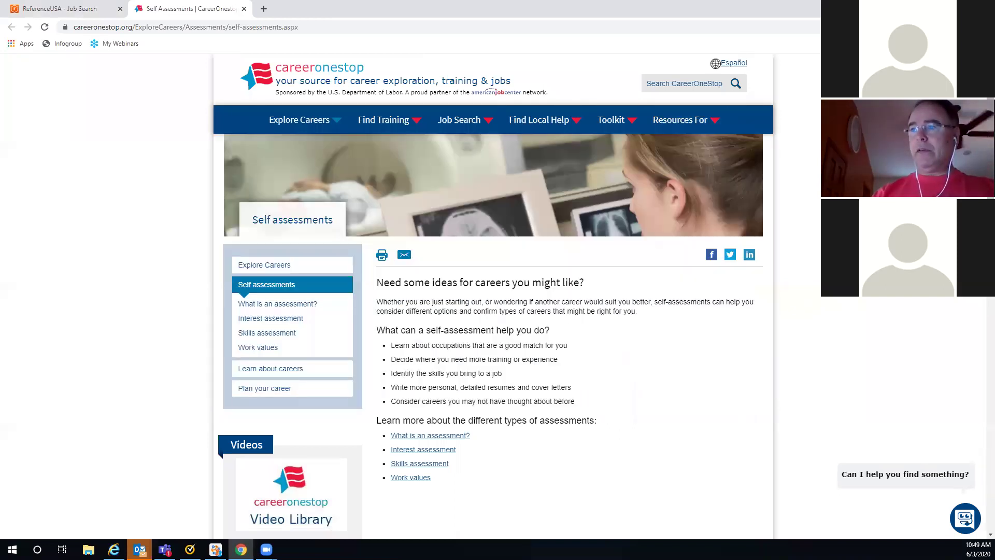
# Step: Review the interest, skills and work values assessments, then close the Self Assessments tab
pyautogui.scroll(-1, 677, 207)
pyautogui.scroll(-1, 677, 207)
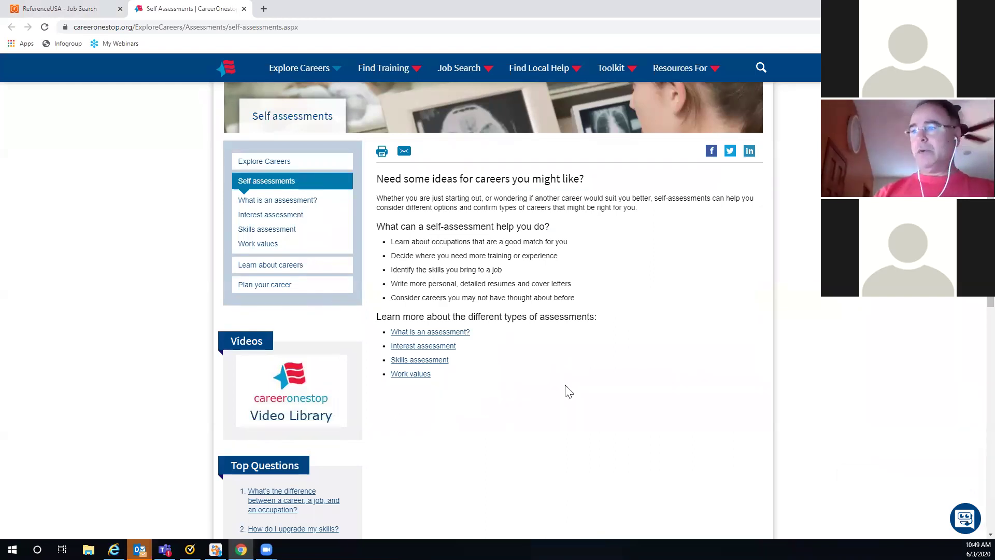
pyautogui.scroll(-1, 575, 373)
pyautogui.scroll(-2, 562, 321)
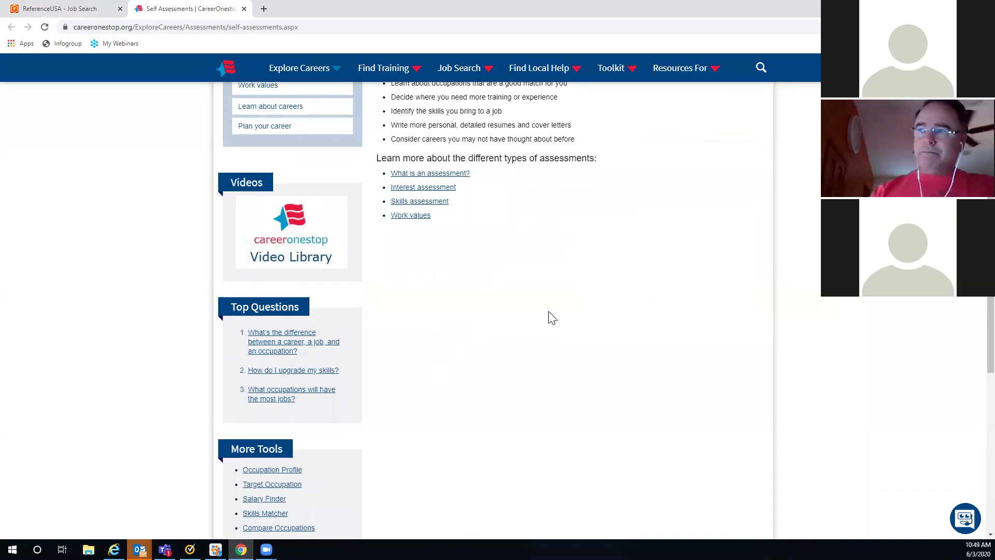
pyautogui.scroll(-1, 554, 317)
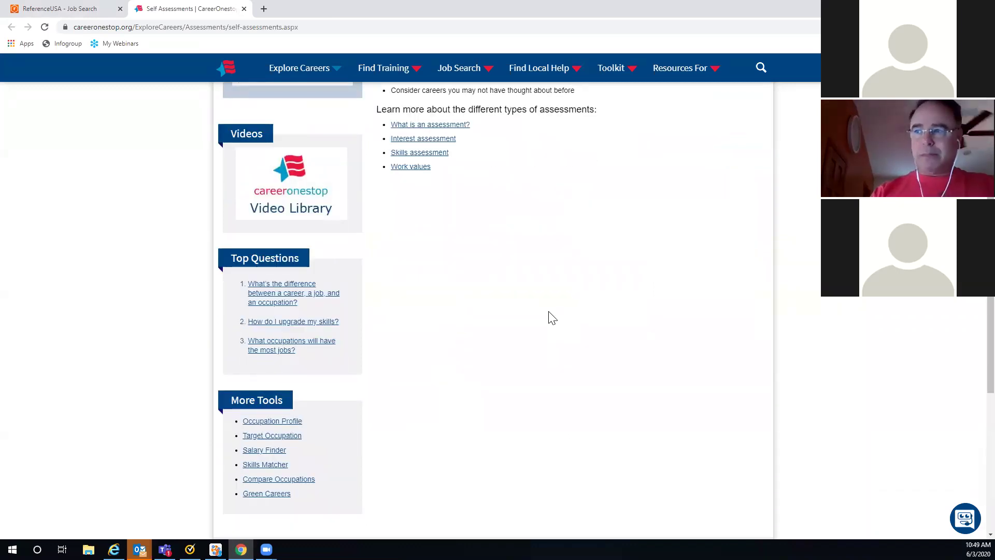
pyautogui.scroll(-2, 553, 318)
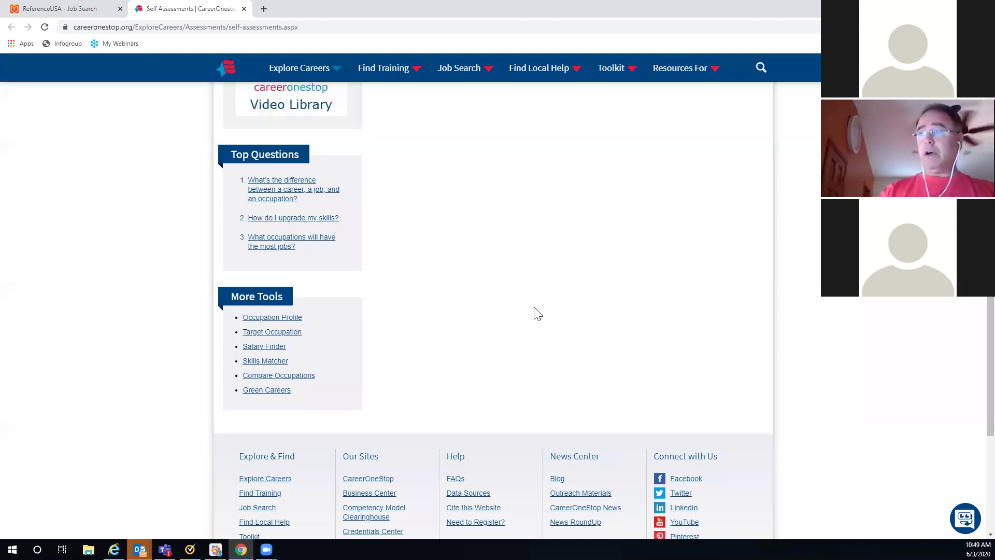
pyautogui.scroll(3, 539, 295)
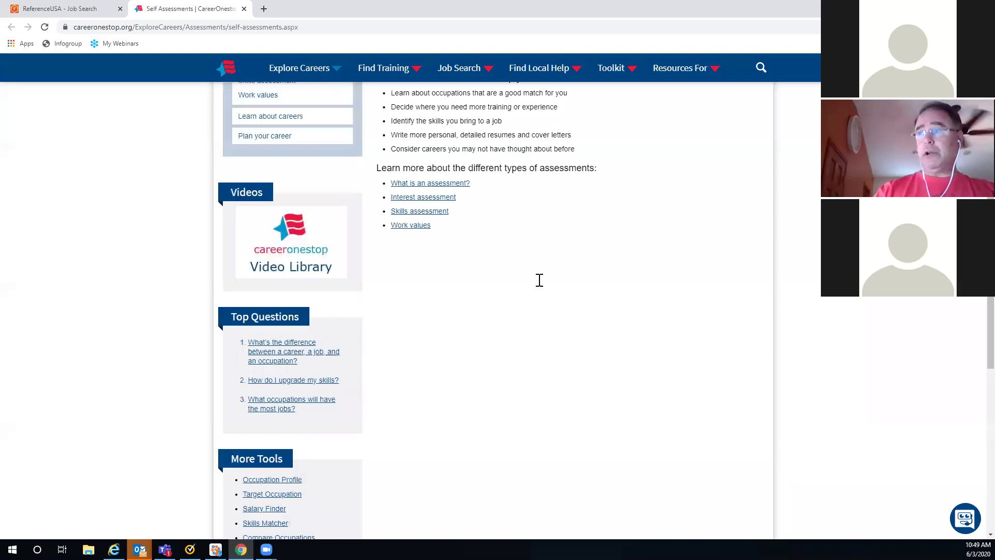
pyautogui.scroll(5, 537, 283)
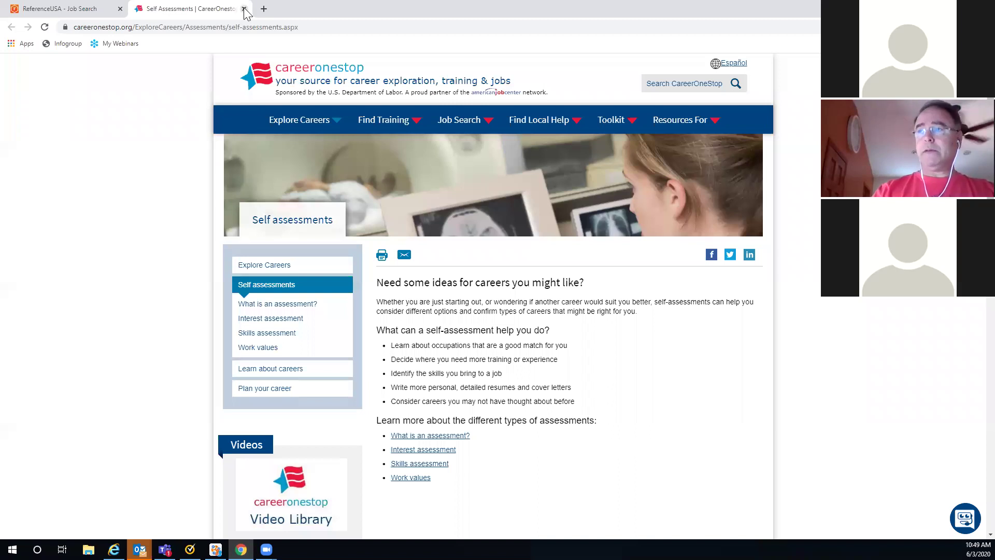
pyautogui.click(244, 9)
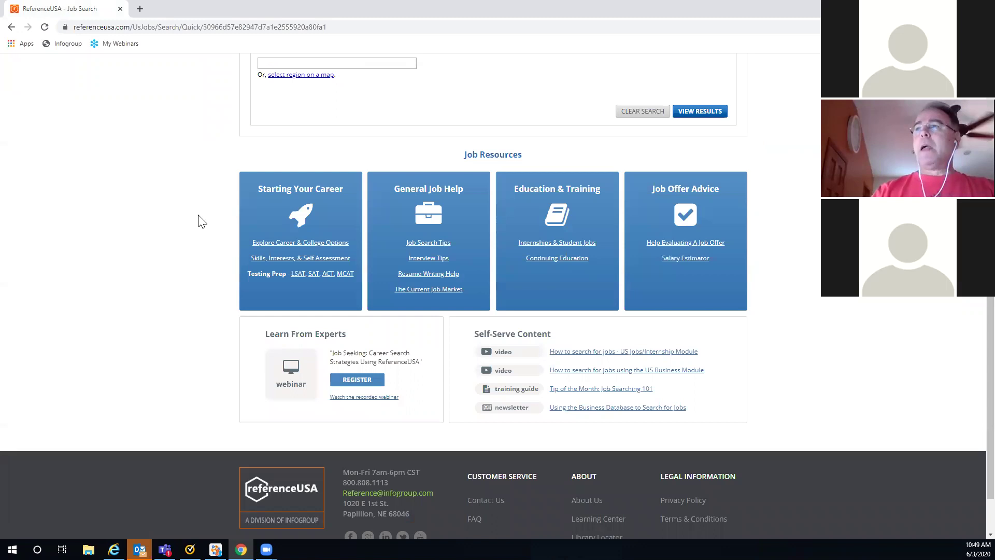
# Step: Switch the Job Search box to the Advanced Search form with its Find Jobs criteria
pyautogui.scroll(5, 201, 221)
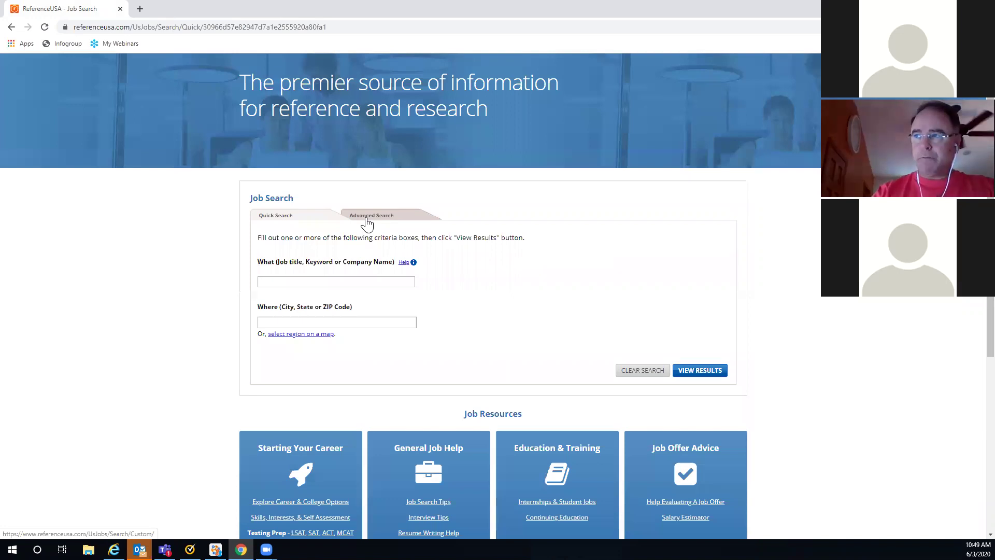
pyautogui.click(367, 223)
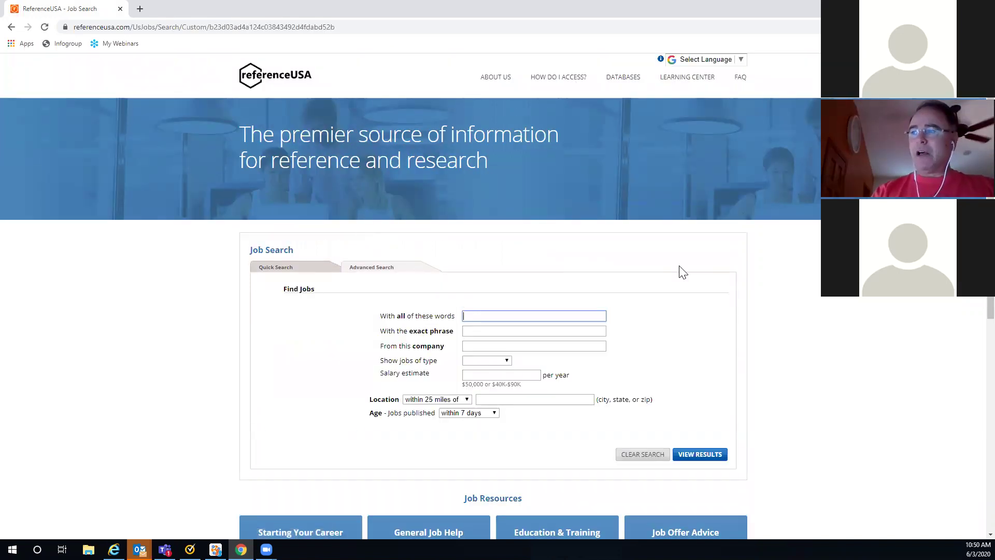
pyautogui.scroll(-2, 741, 269)
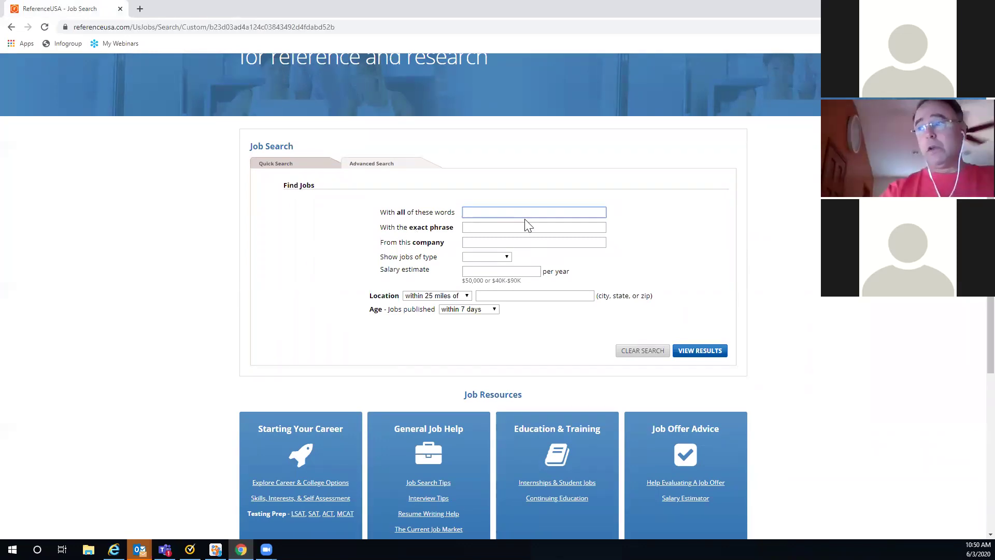
# Step: Search for the exact phrase 'Sales Training' limited to Full-time jobs
pyautogui.click(473, 228)
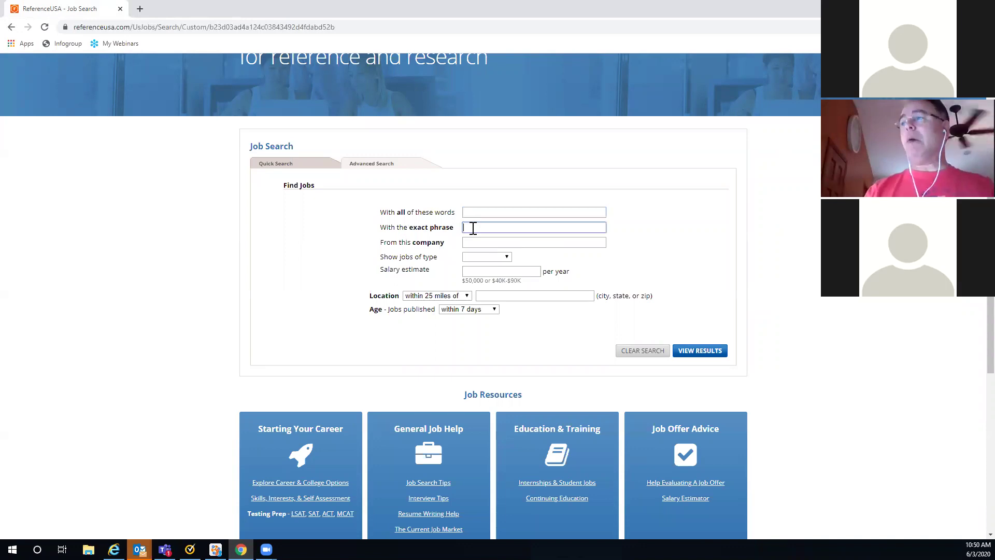
pyautogui.write('S')
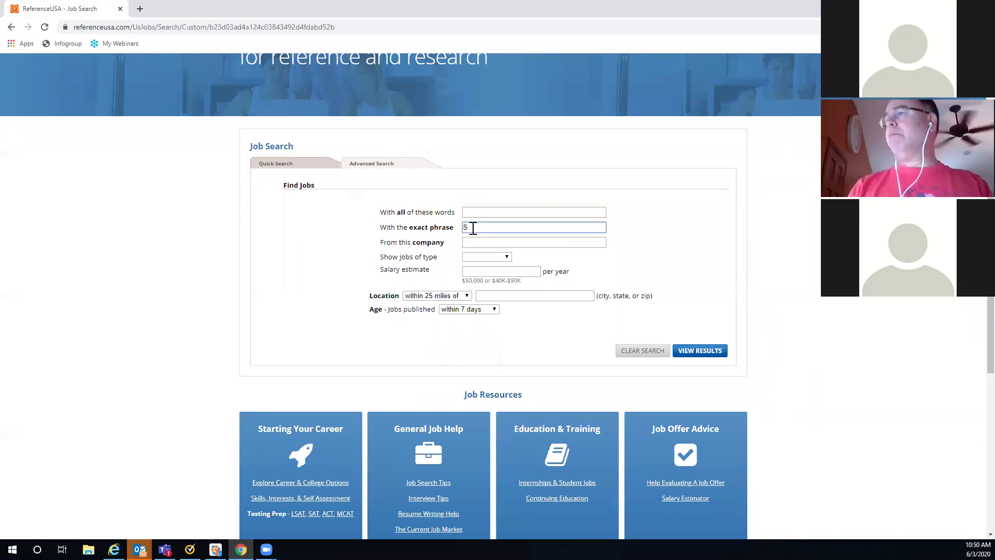
pyautogui.write('ales T')
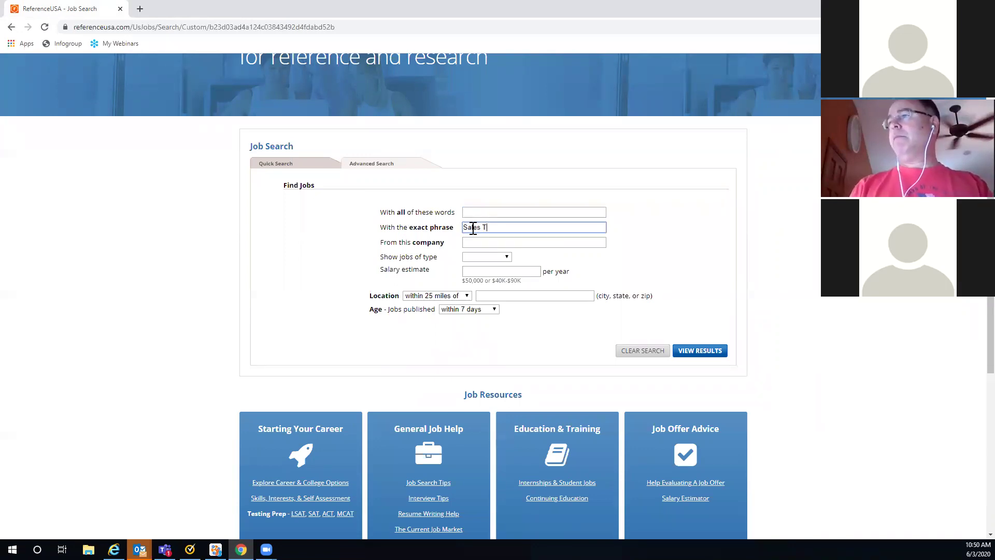
pyautogui.write('raining')
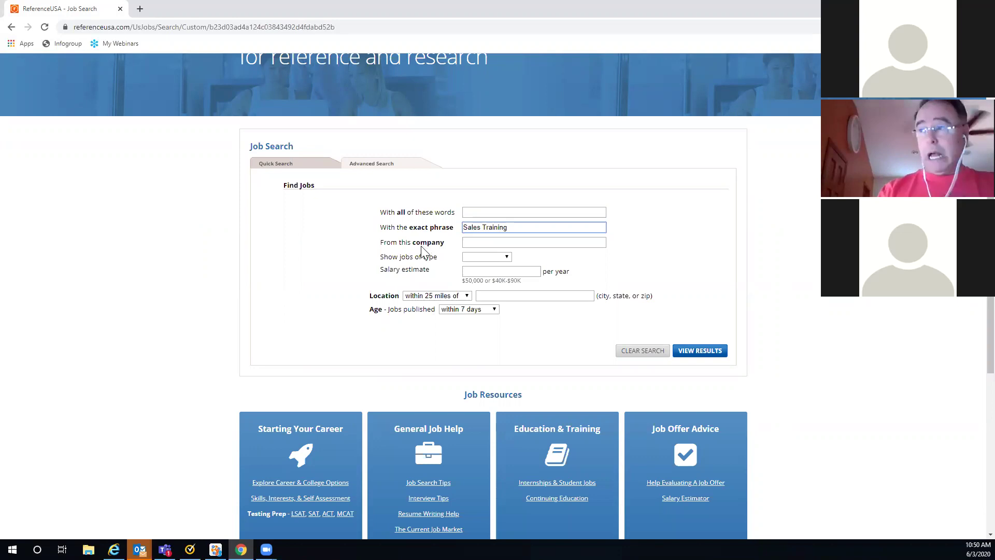
pyautogui.click(507, 258)
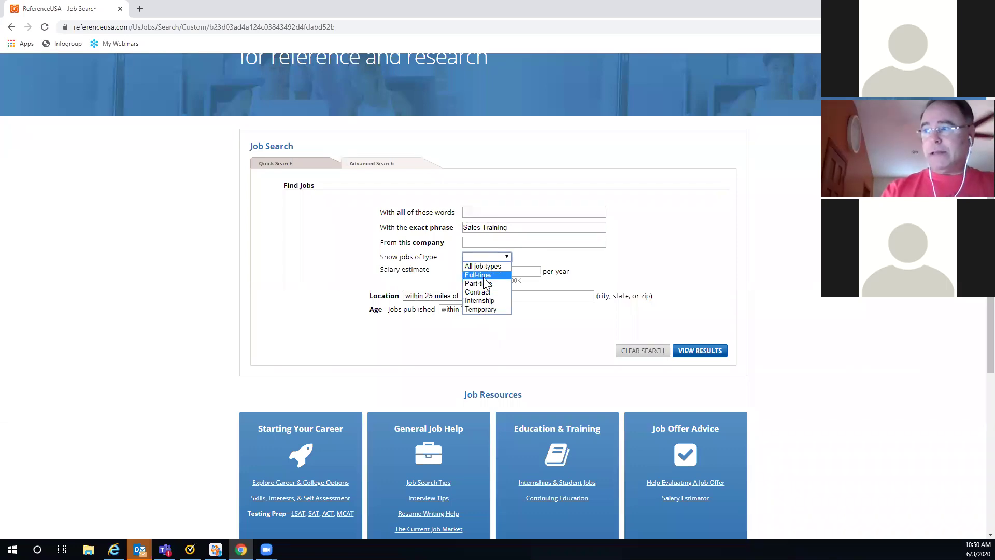
pyautogui.click(503, 276)
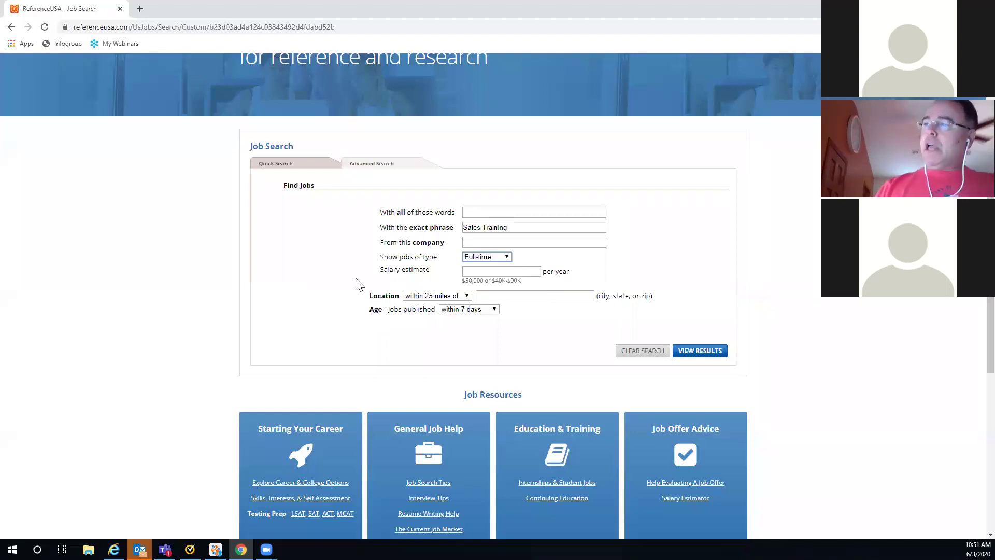
# Step: Limit results to jobs within 15 miles of ZIP 68117, published within 7 days
pyautogui.click(467, 296)
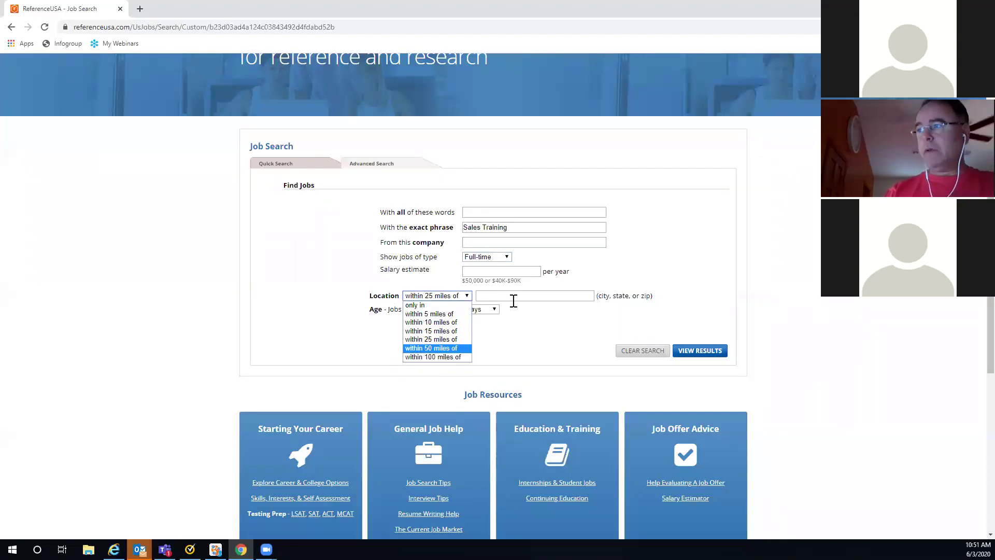
pyautogui.click(437, 329)
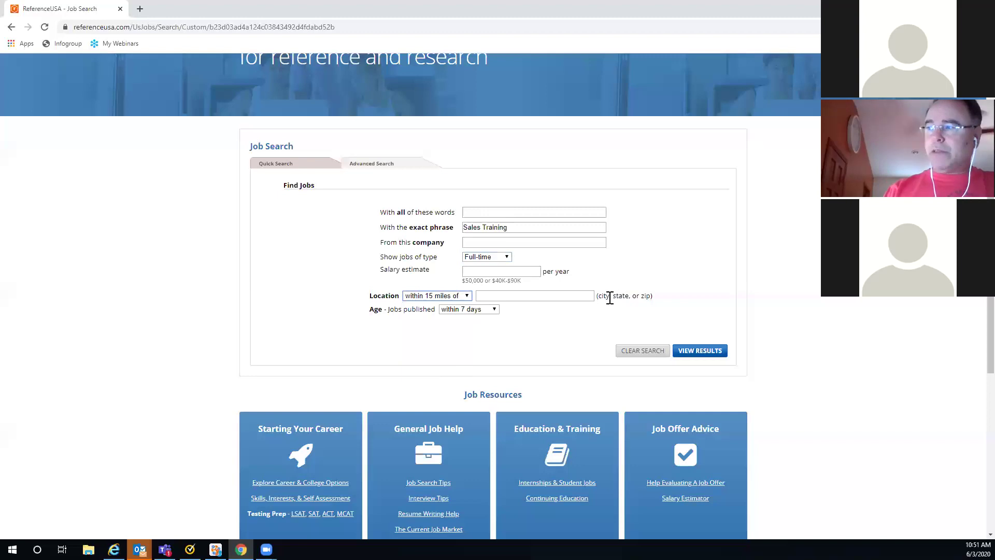
pyautogui.click(498, 310)
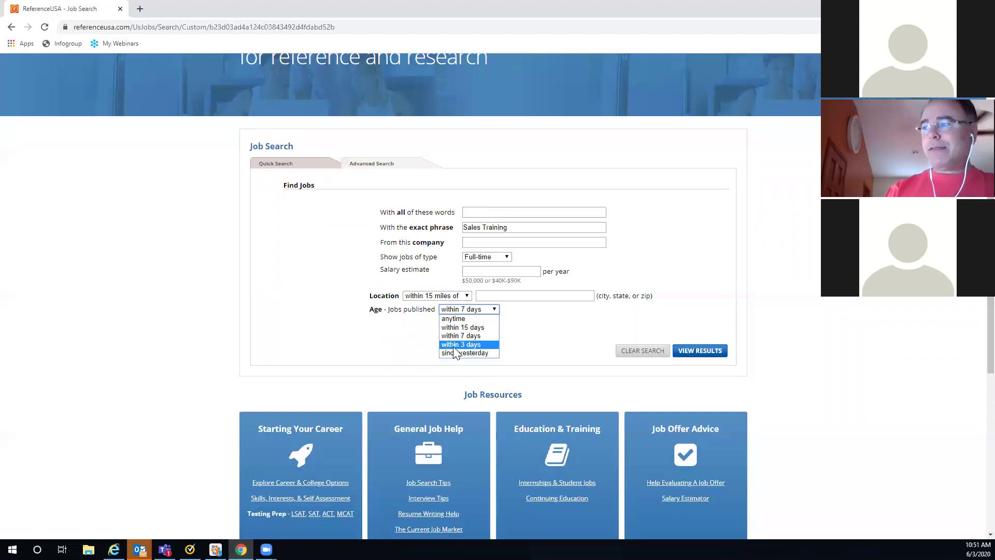
pyautogui.click(454, 336)
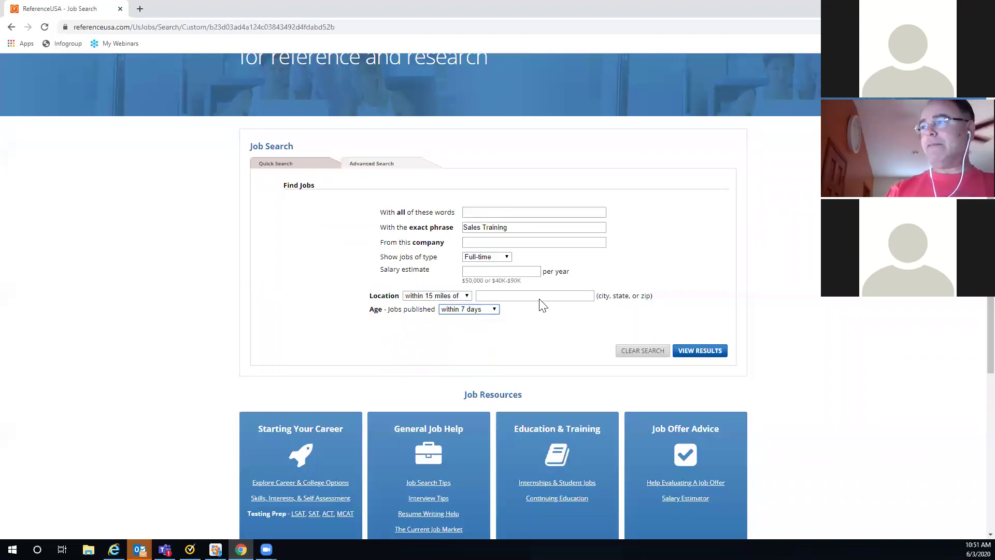
pyautogui.click(502, 296)
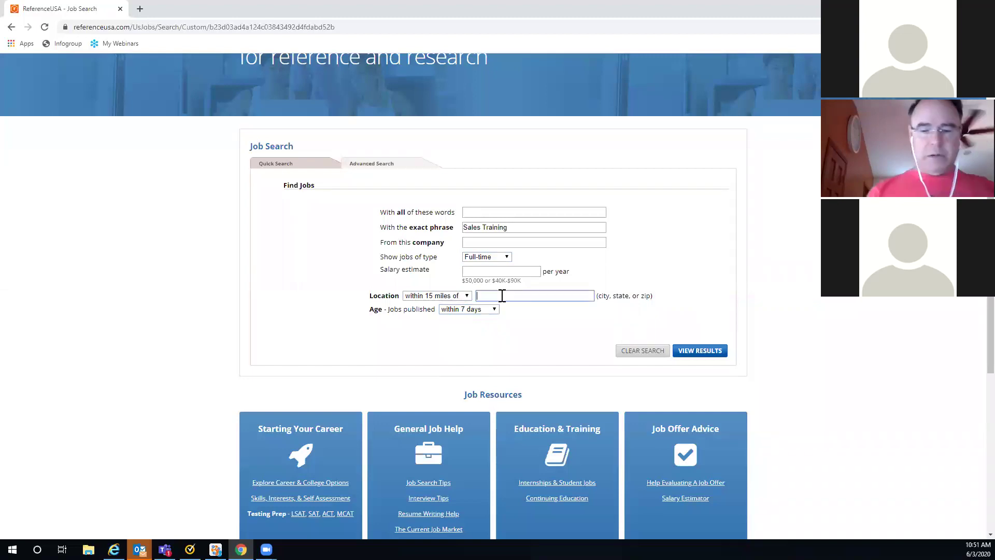
pyautogui.write('68')
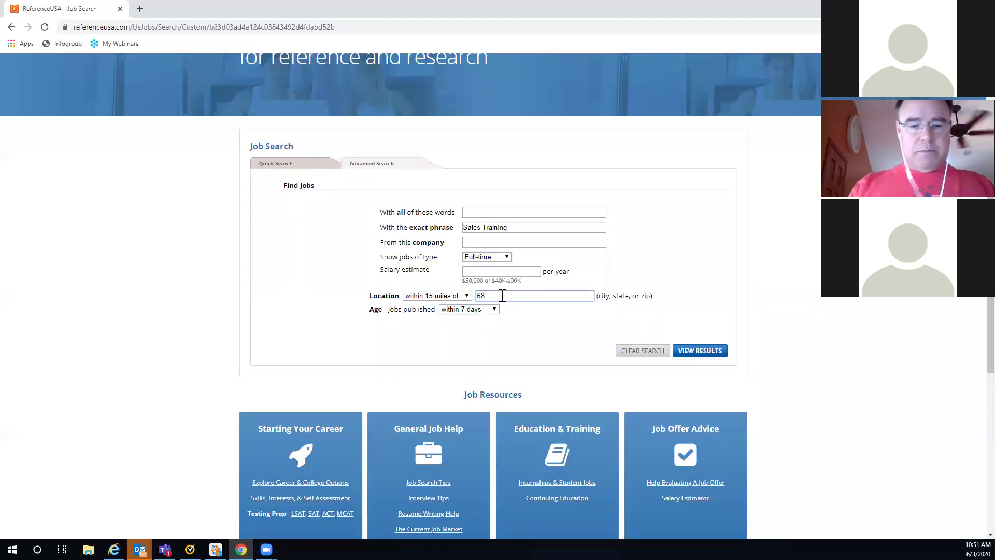
pyautogui.write('117')
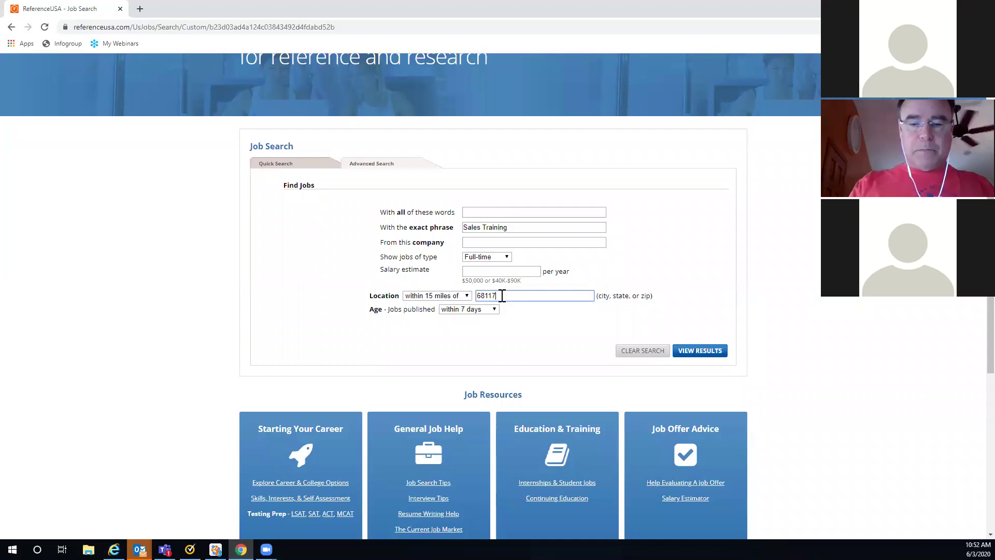
# Step: Run the search, returning one Produce Category Manager job in Omaha, NE
pyautogui.click(698, 357)
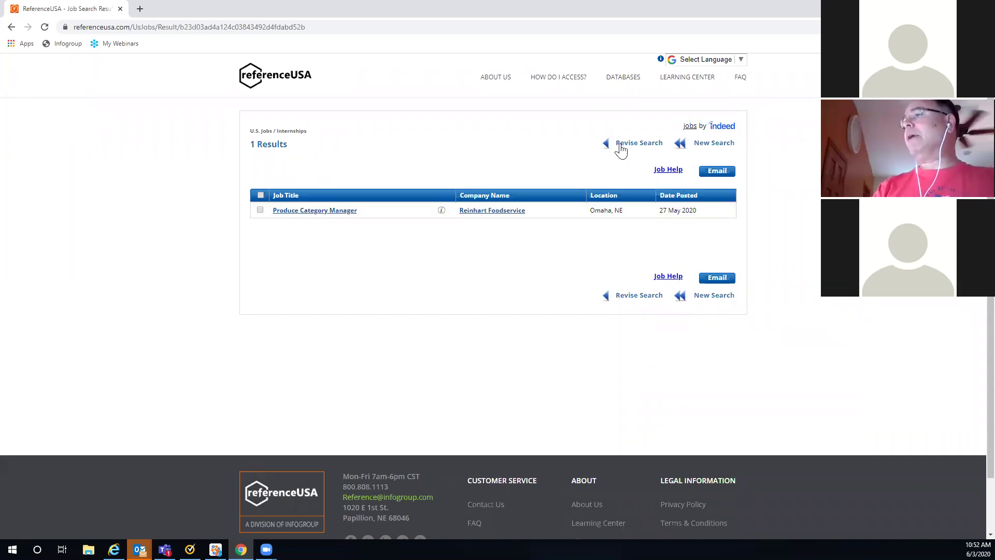
# Step: Revise the search, replacing the 'Sales Training' phrase with 'Nurse' in the all-words box
pyautogui.click(626, 146)
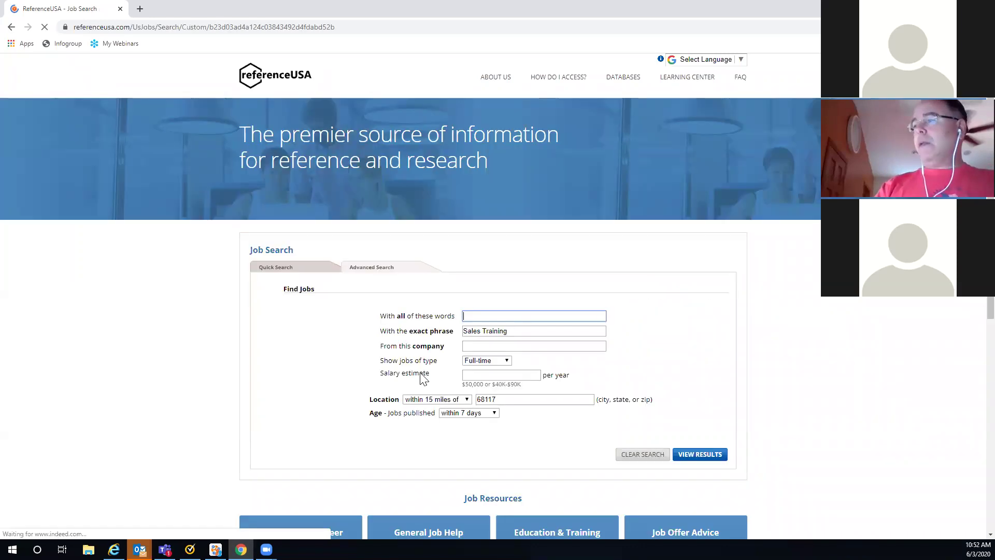
pyautogui.press('Tab')
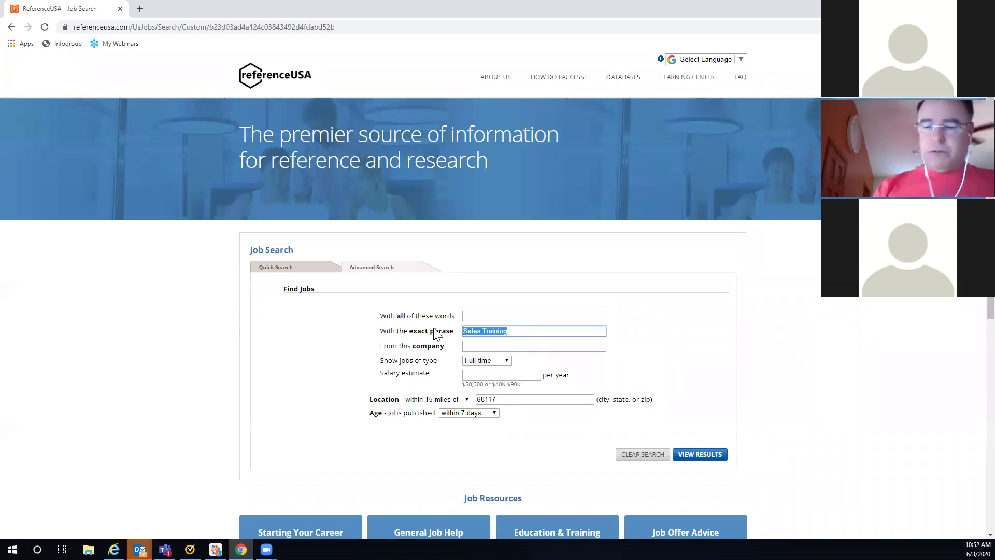
pyautogui.press('BackSpace')
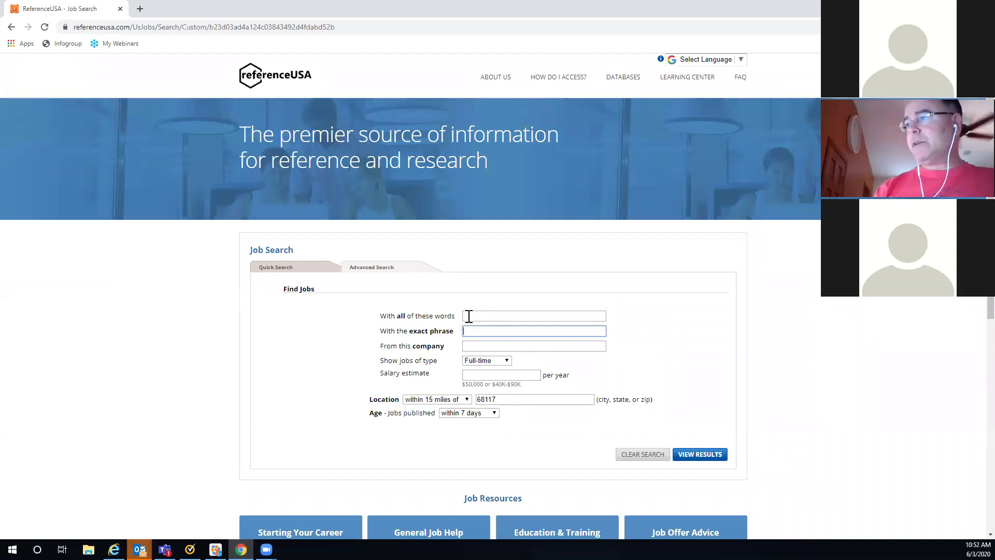
pyautogui.click(469, 316)
pyautogui.write('N')
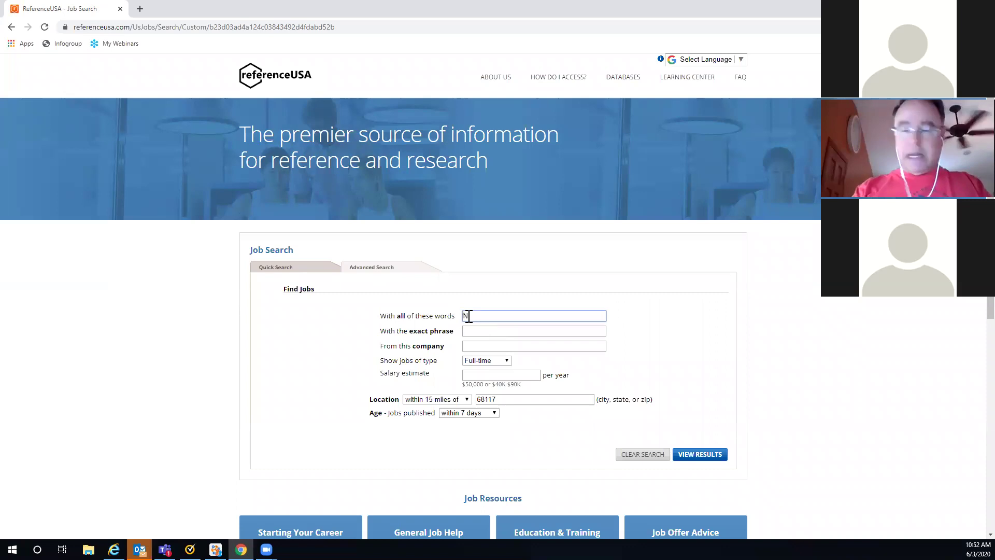
pyautogui.write('urse')
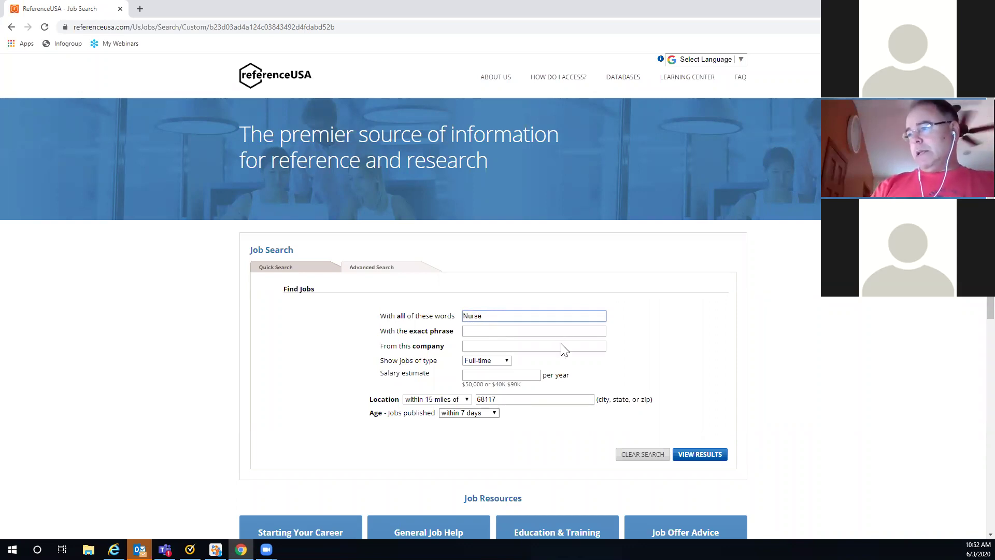
# Step: Run the Nurse search and browse its 179 results, starting with Staff Nurse in Omaha
pyautogui.click(699, 460)
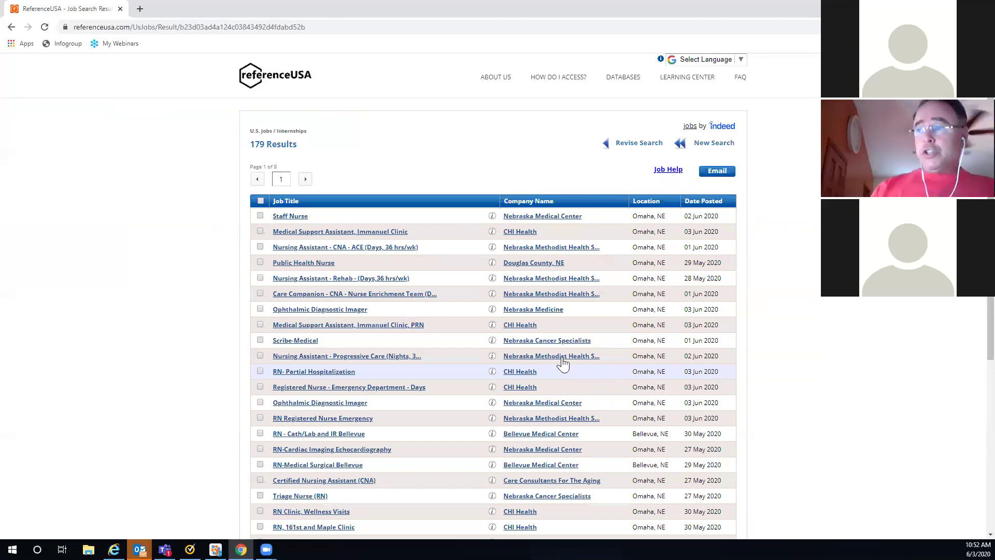
pyautogui.scroll(-2, 564, 372)
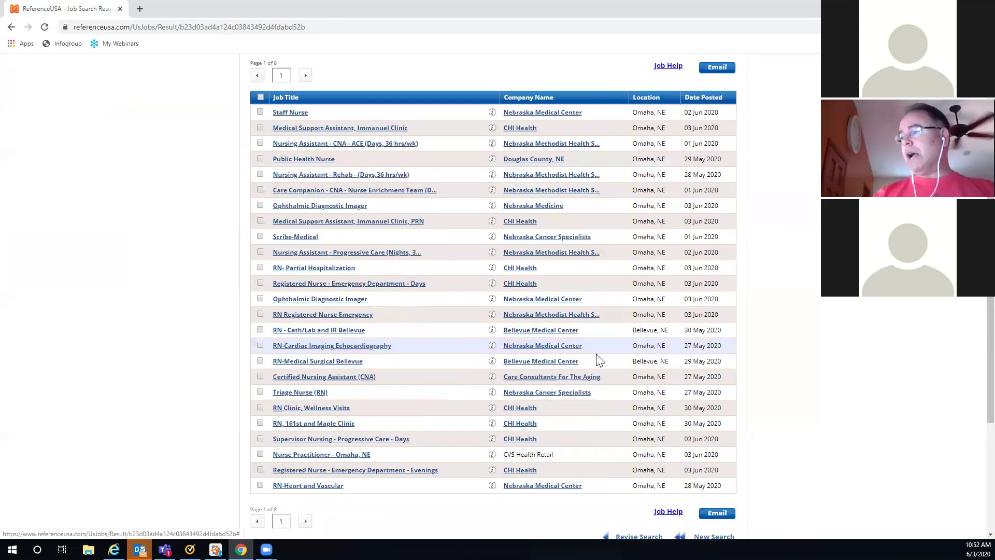
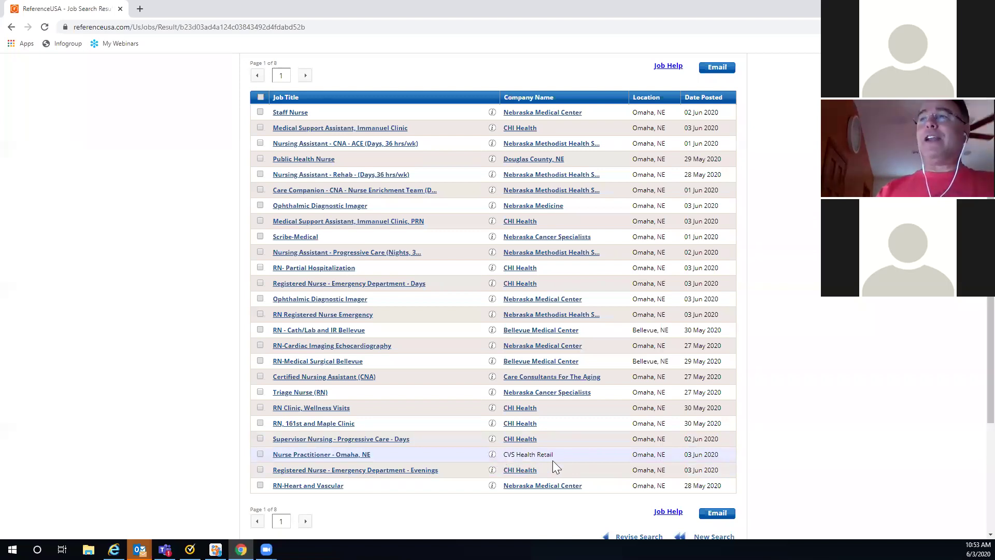
# Step: Scroll the Nurse job results and advance to page 2 of 8
pyautogui.scroll(2, 396, 205)
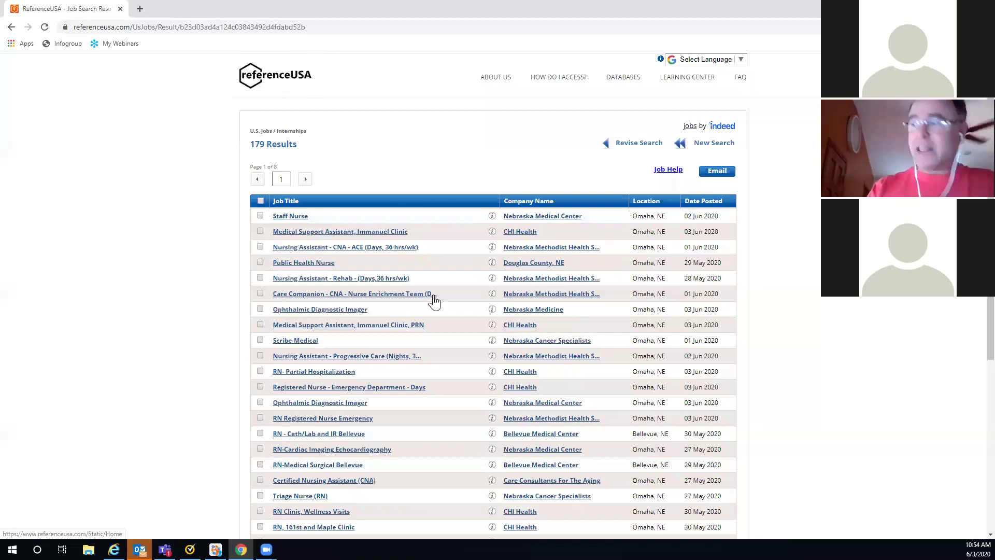
pyautogui.scroll(-3, 441, 293)
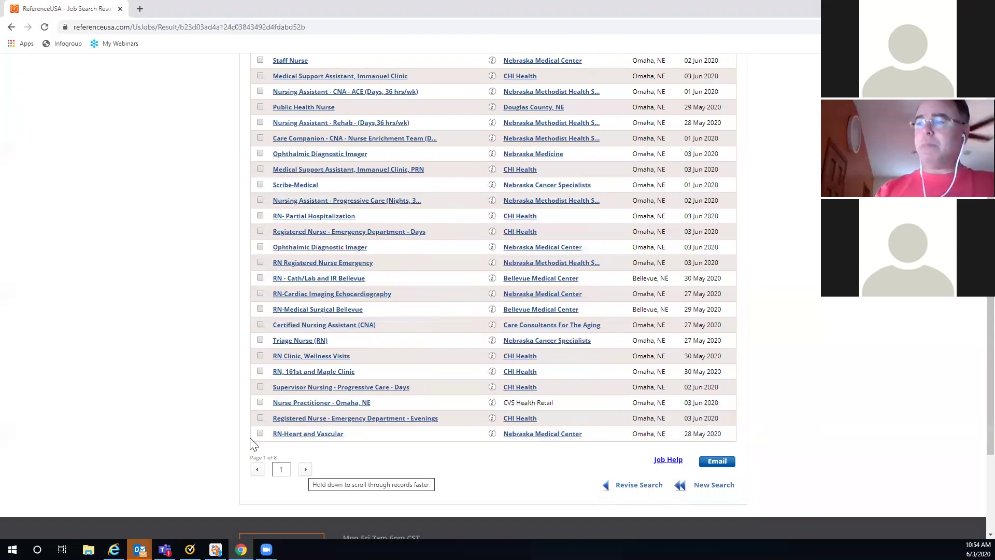
pyautogui.click(306, 469)
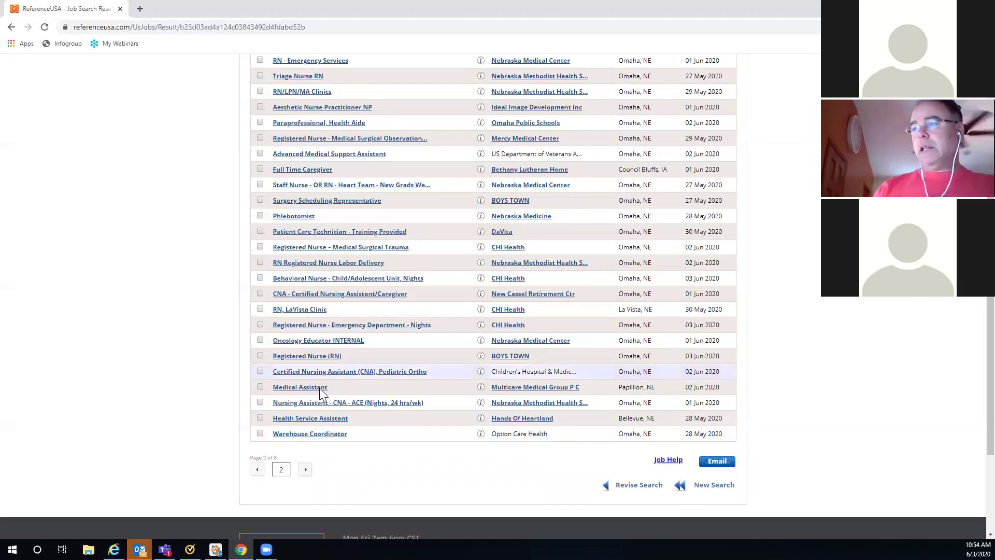
# Step: Open the Boys Town Registered Nurse (RN) posting on Indeed and read through its details
pyautogui.click(309, 358)
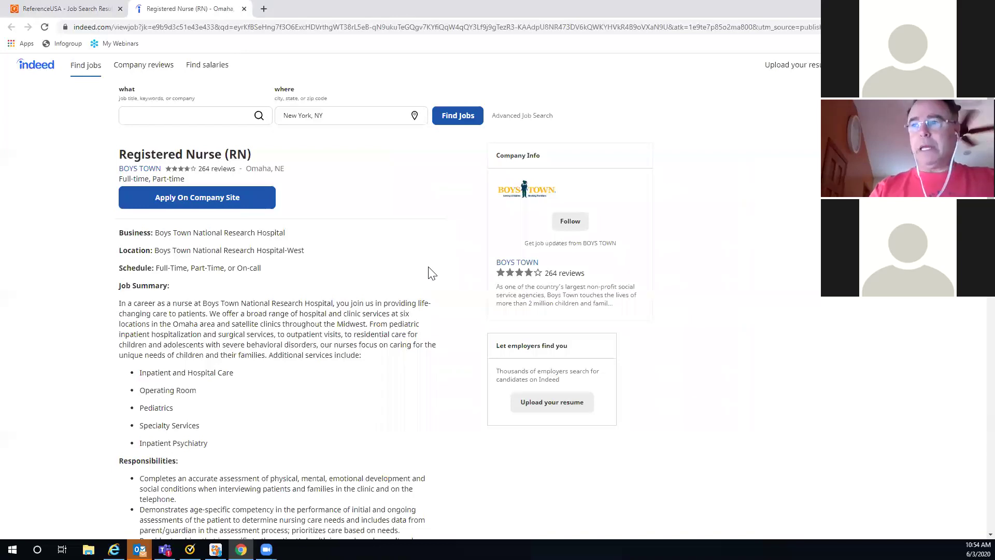
pyautogui.scroll(-1, 432, 274)
pyautogui.scroll(-1, 429, 272)
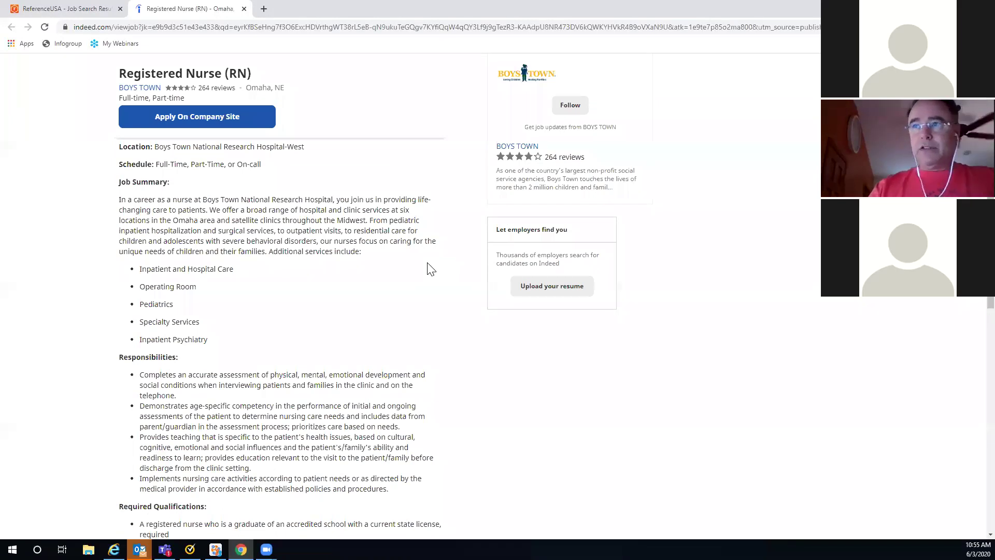
pyautogui.scroll(-3, 432, 268)
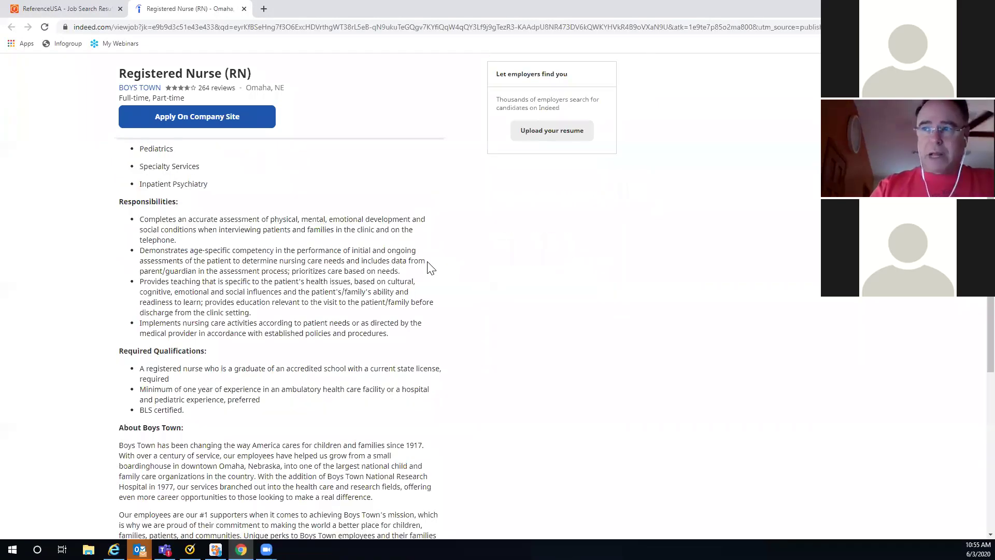
pyautogui.scroll(-2, 429, 266)
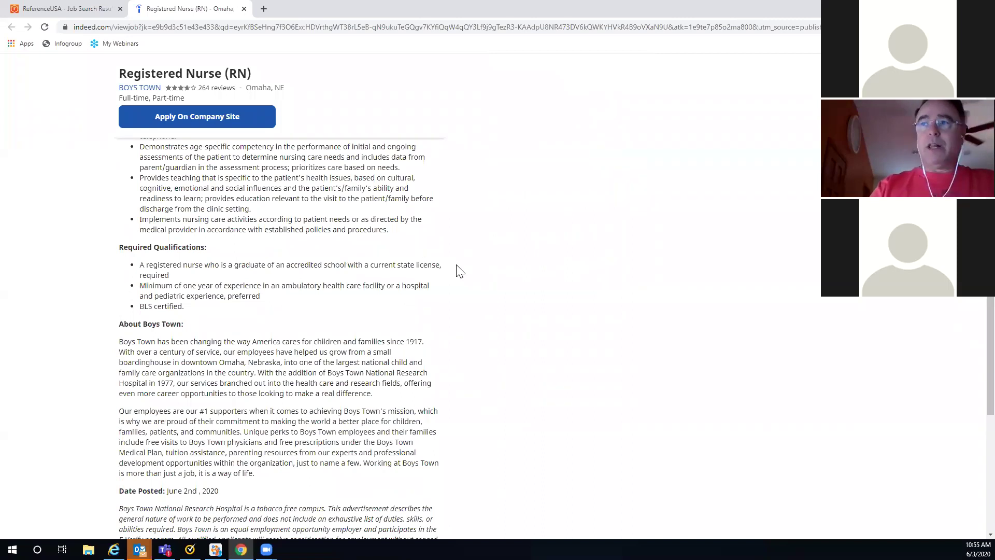
pyautogui.scroll(-1, 386, 317)
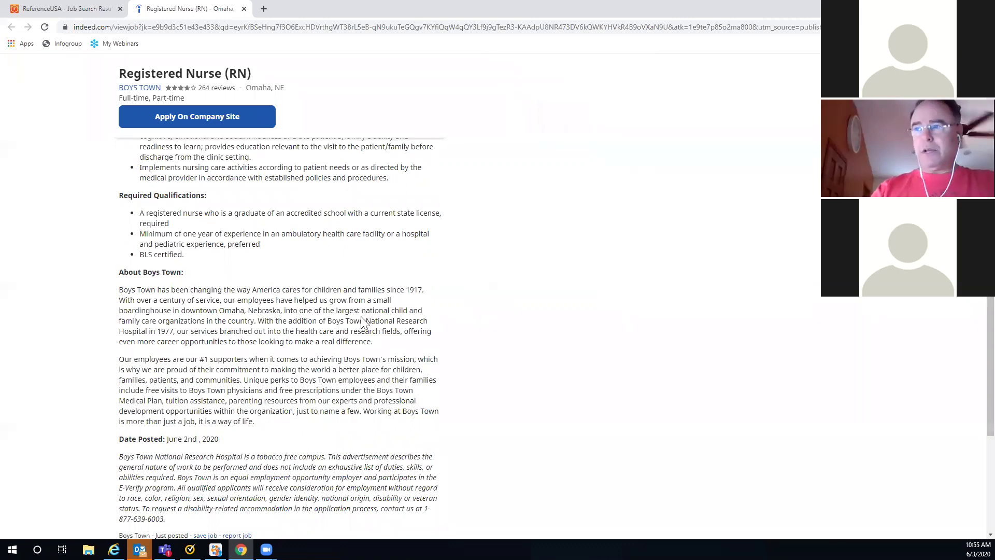
pyautogui.scroll(1, 460, 310)
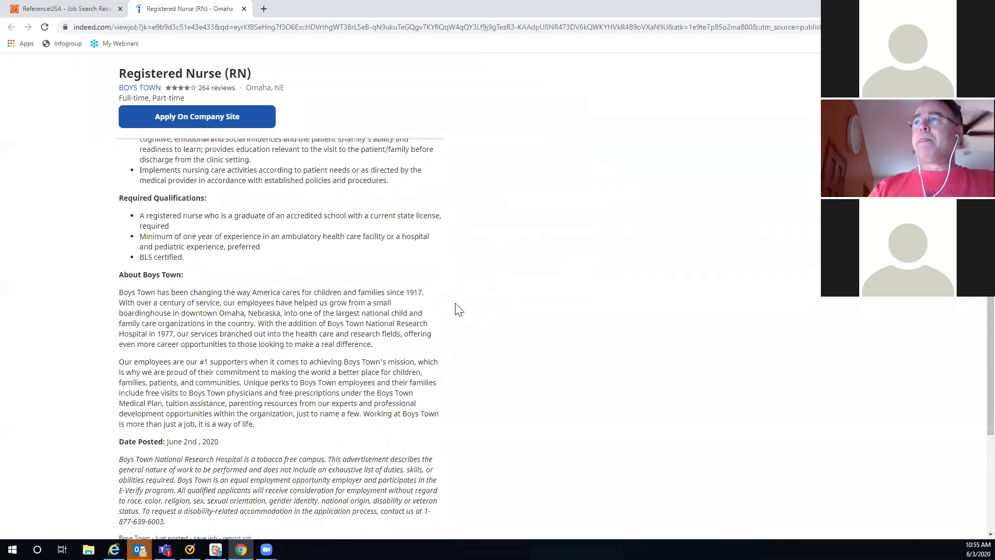
pyautogui.scroll(10, 459, 310)
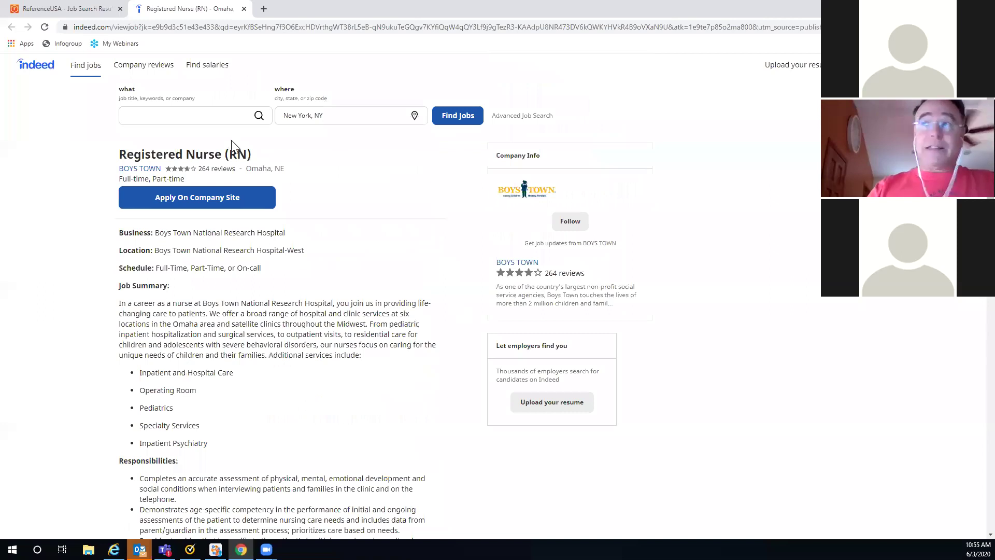
# Step: Back in ReferenceUSA, look up BOYS TOWN's business records and scroll the Businesses Found list
pyautogui.click(74, 9)
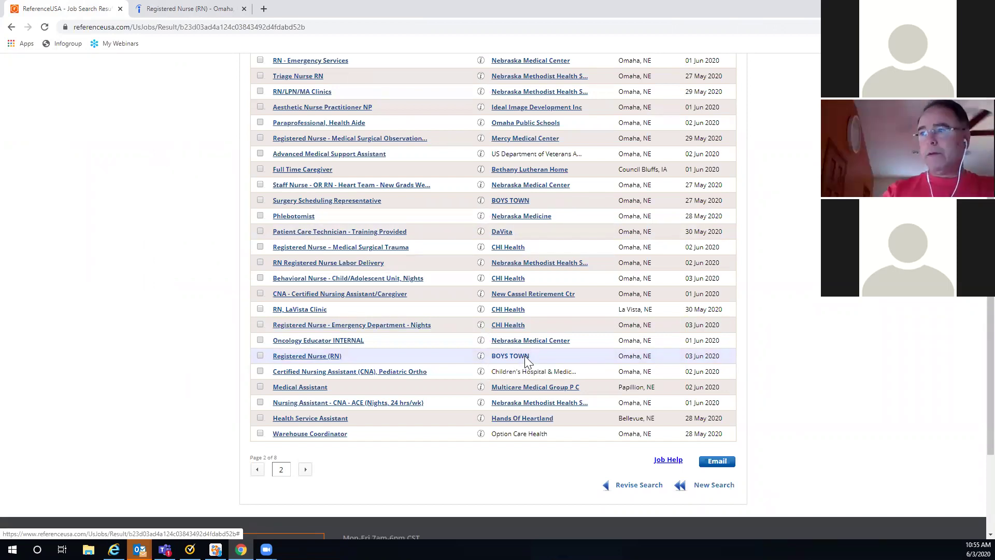
pyautogui.click(525, 357)
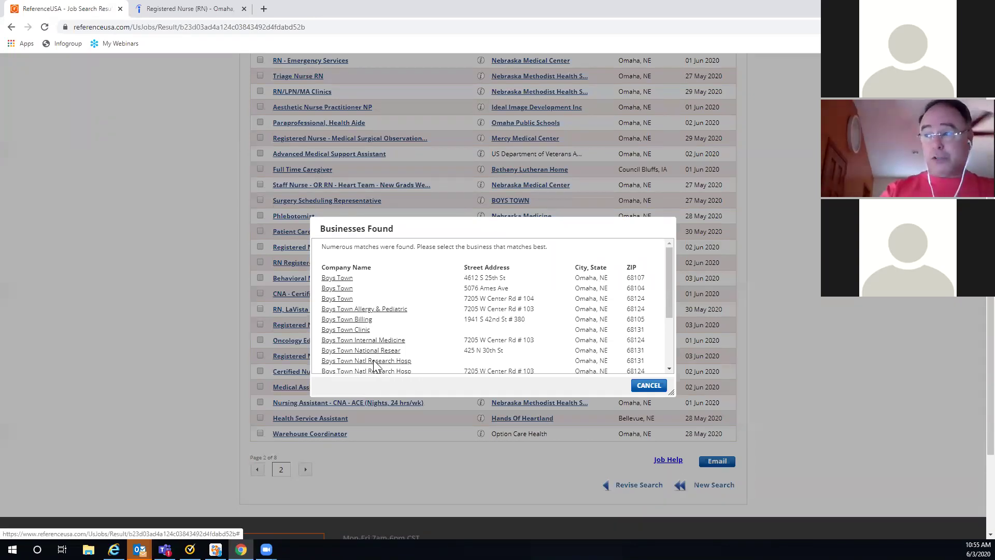
pyautogui.moveTo(667, 272); pyautogui.dragTo(667, 321)
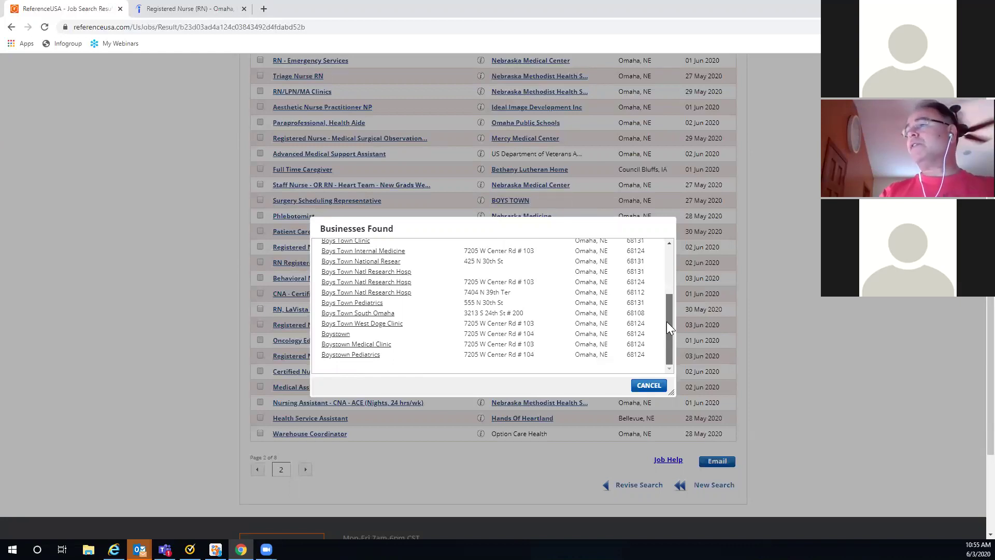
pyautogui.moveTo(669, 320); pyautogui.dragTo(671, 310)
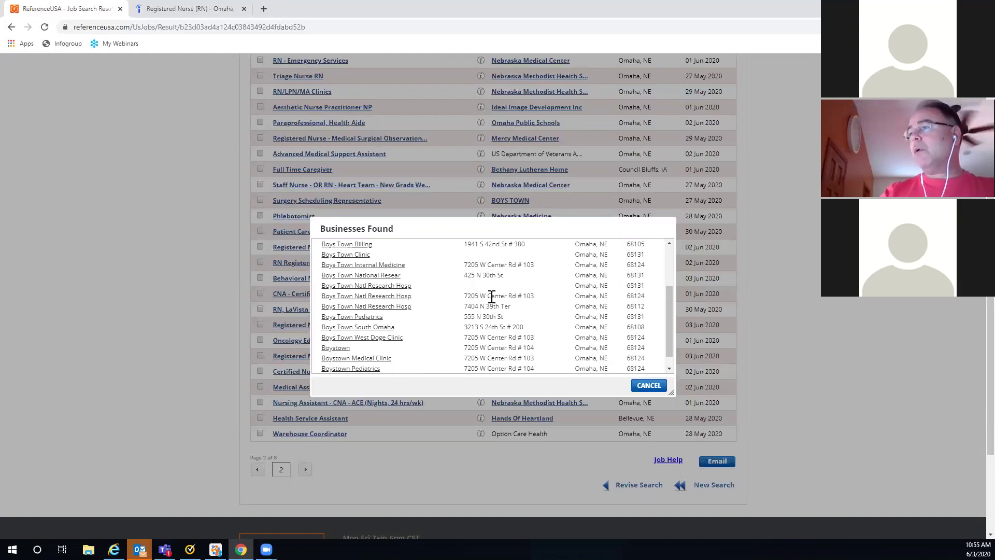
pyautogui.click(386, 297)
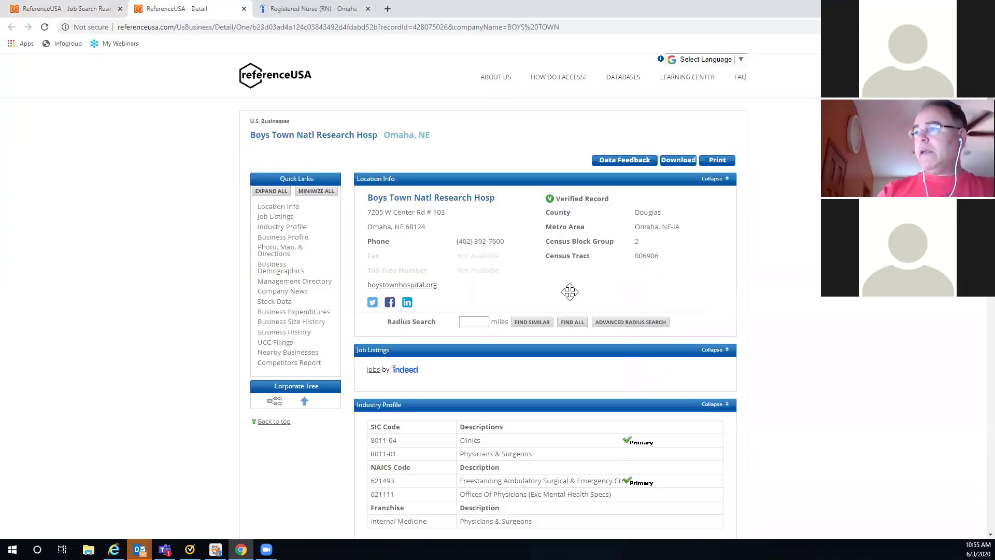
pyautogui.scroll(-1, 570, 292)
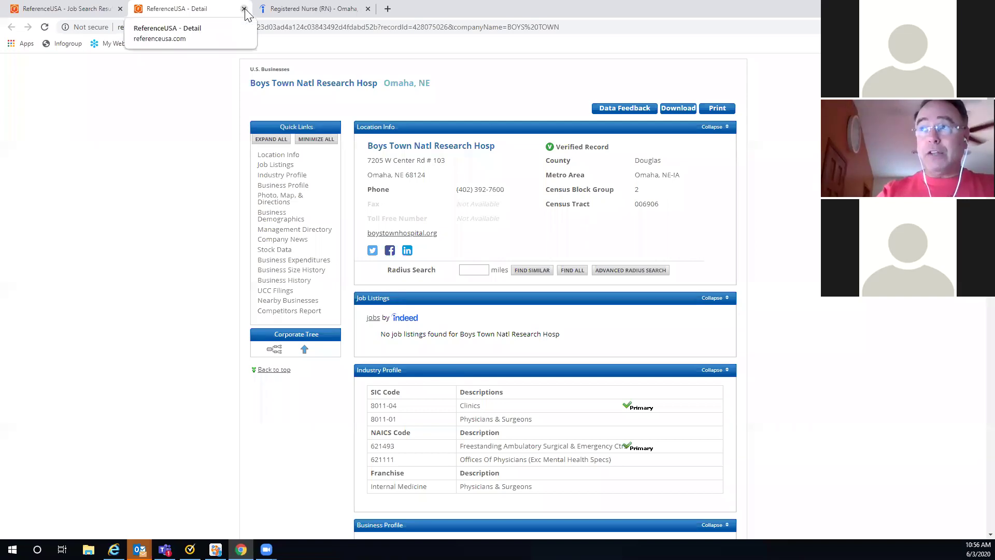
pyautogui.hotkey('ctrl', 'w')
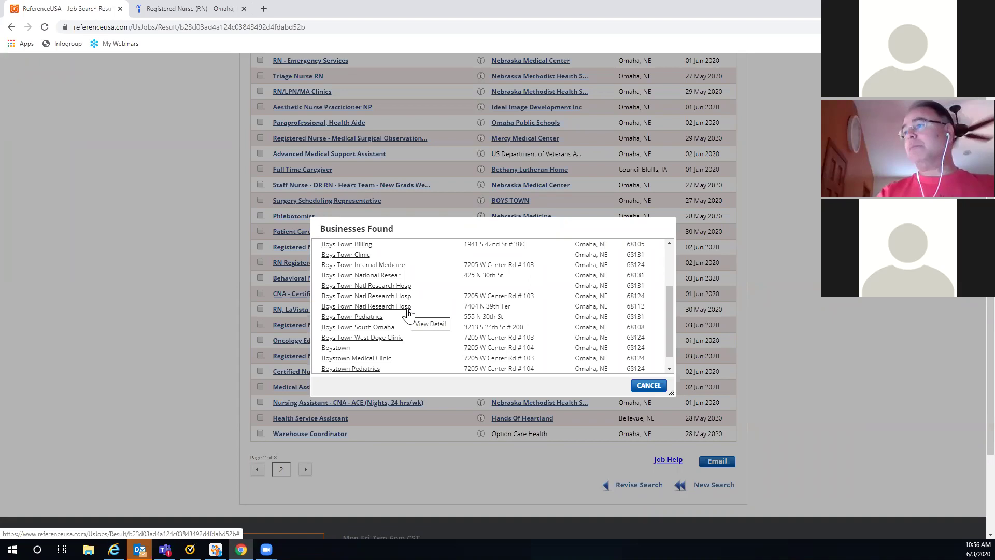
pyautogui.click(369, 306)
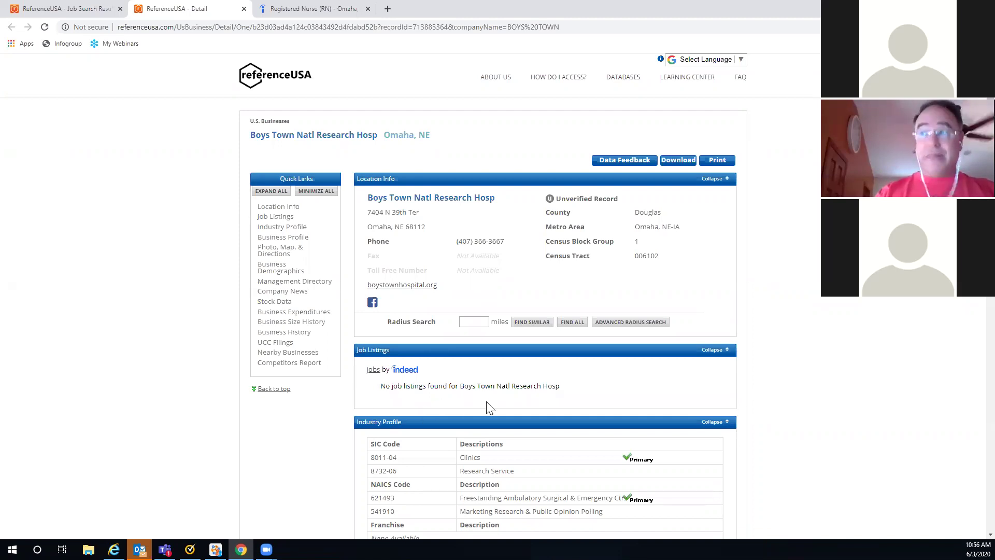
pyautogui.scroll(-3, 825, 343)
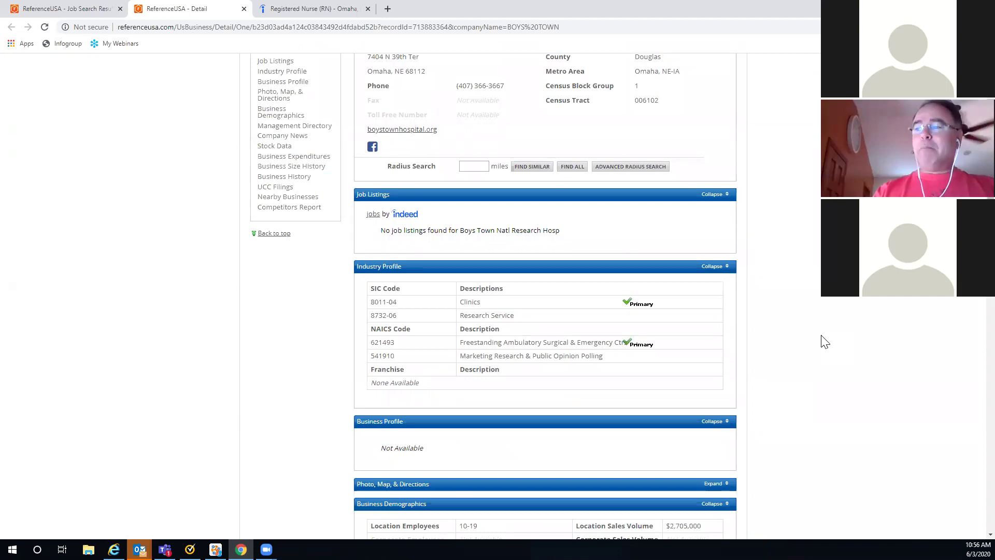
pyautogui.scroll(-2, 825, 343)
pyautogui.scroll(-6, 825, 343)
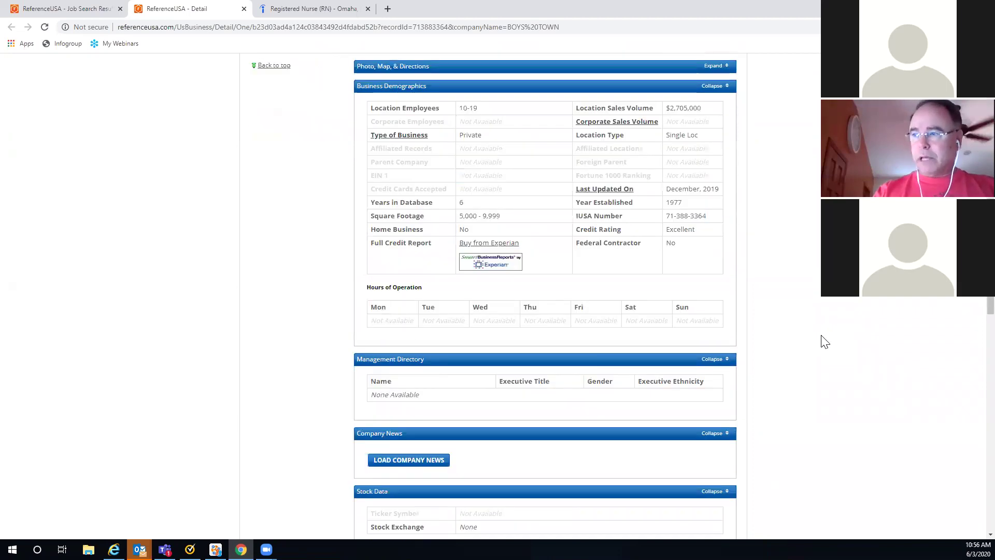
pyautogui.scroll(-8, 825, 343)
pyautogui.scroll(-6, 825, 344)
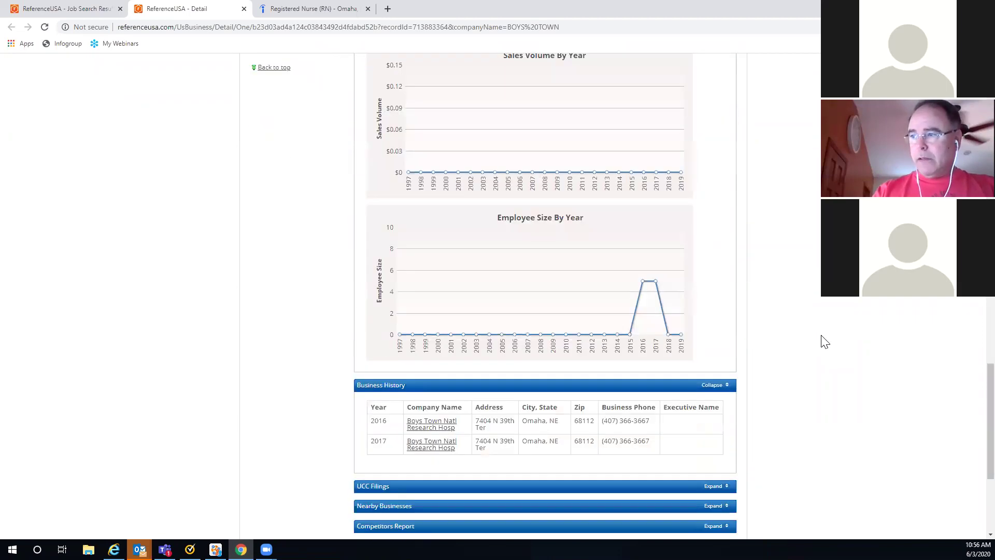
pyautogui.scroll(-4, 826, 343)
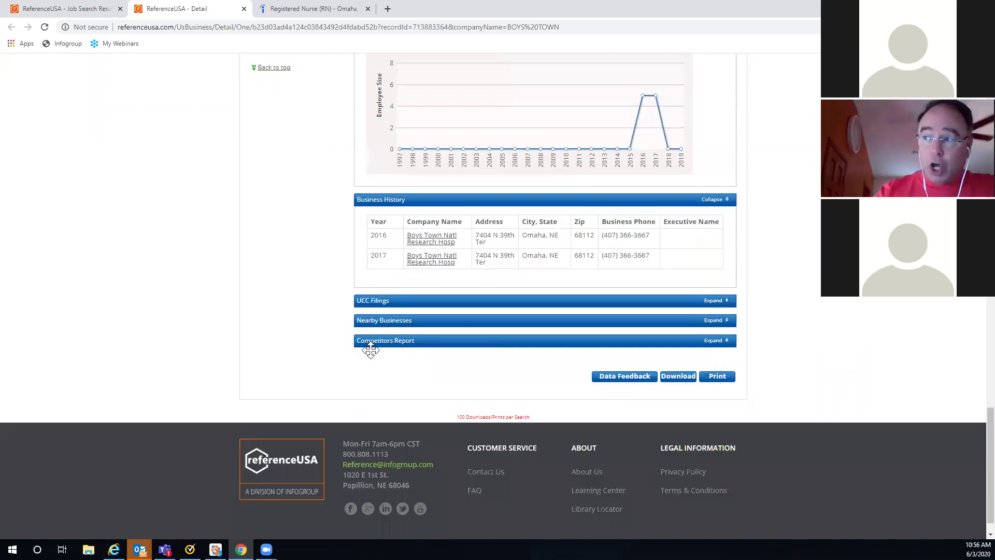
pyautogui.click(714, 340)
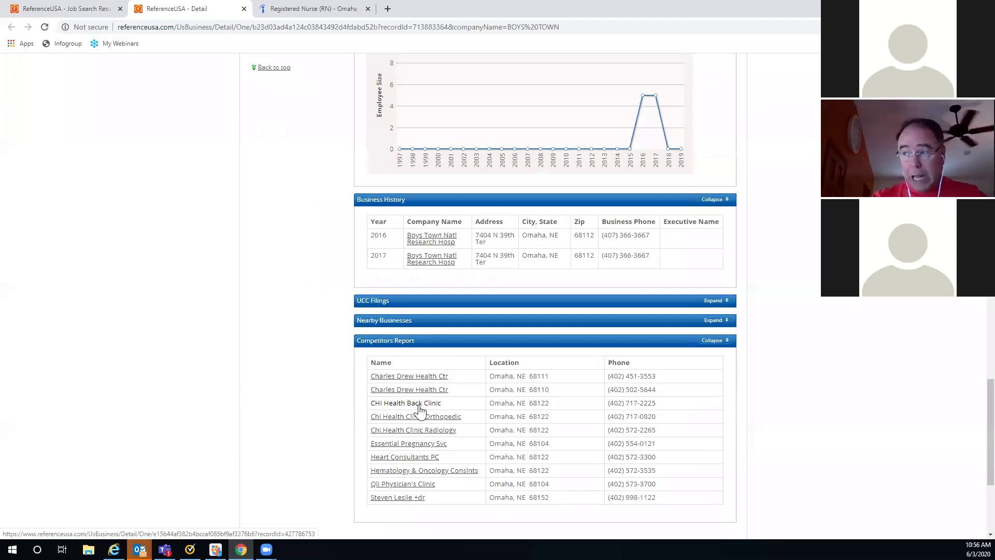
pyautogui.click(400, 409)
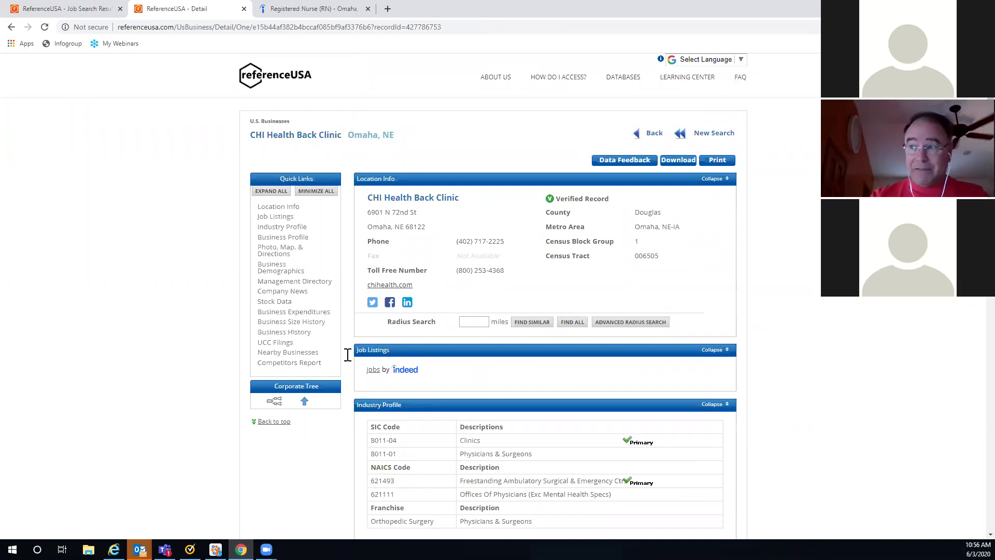
pyautogui.click(12, 29)
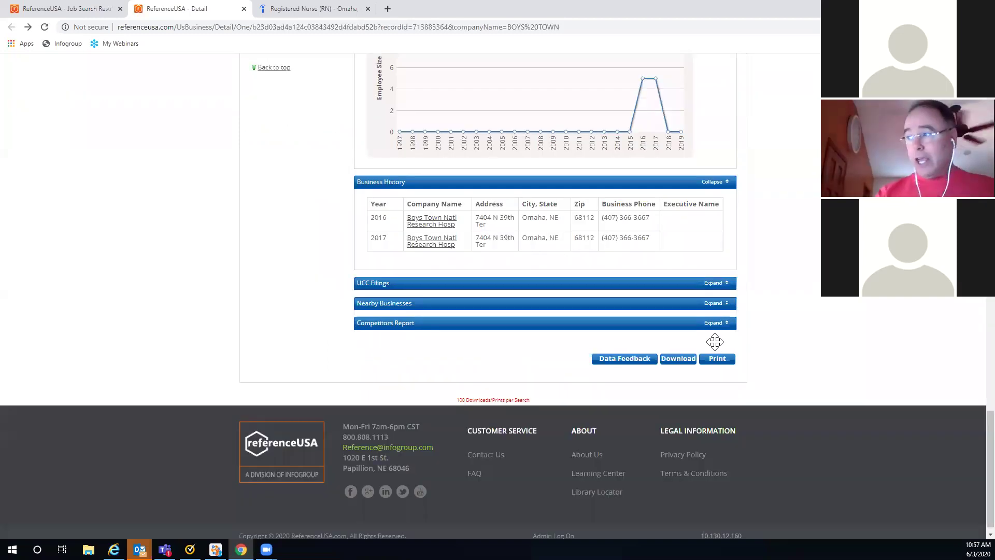
pyautogui.click(716, 323)
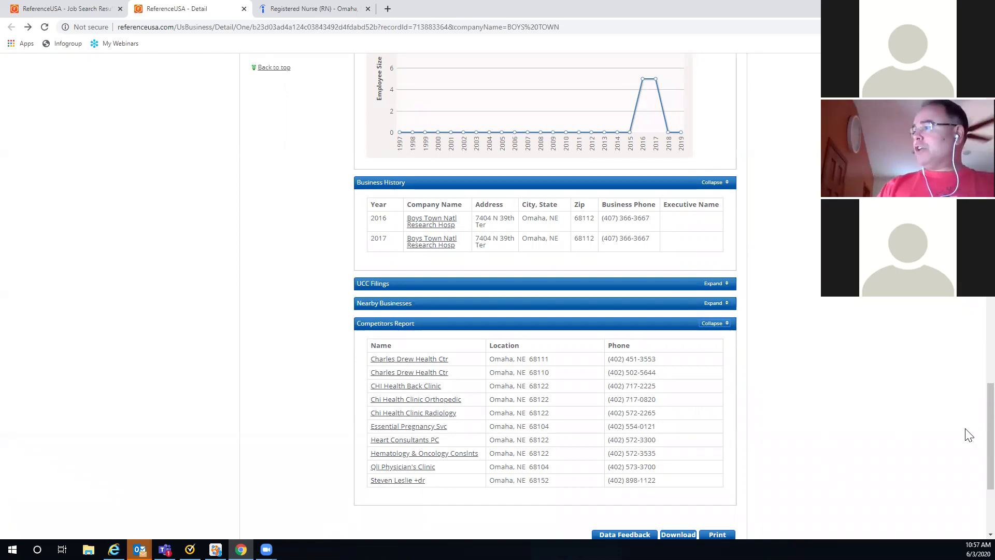
pyautogui.scroll(9, 964, 437)
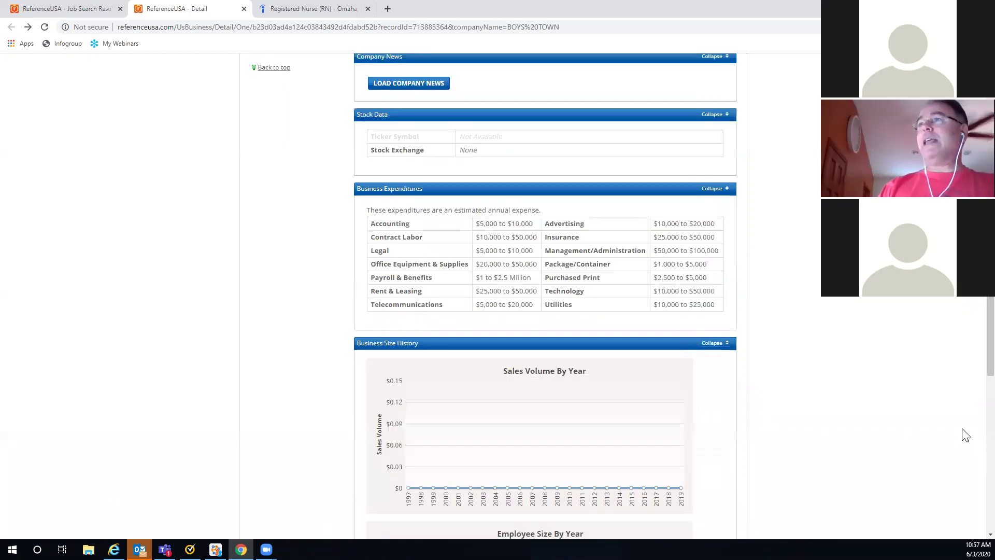
pyautogui.scroll(10, 964, 435)
pyautogui.scroll(8, 962, 432)
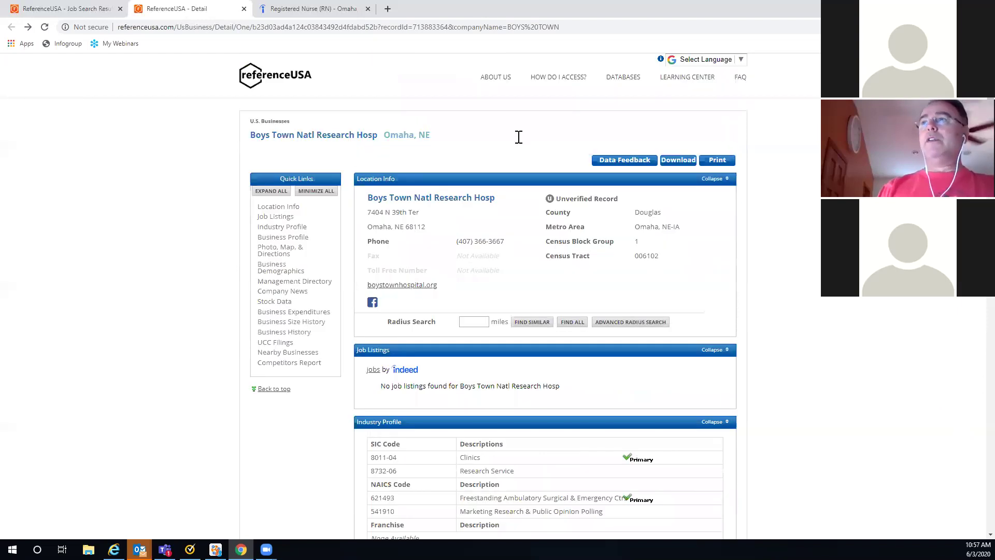
pyautogui.click(244, 9)
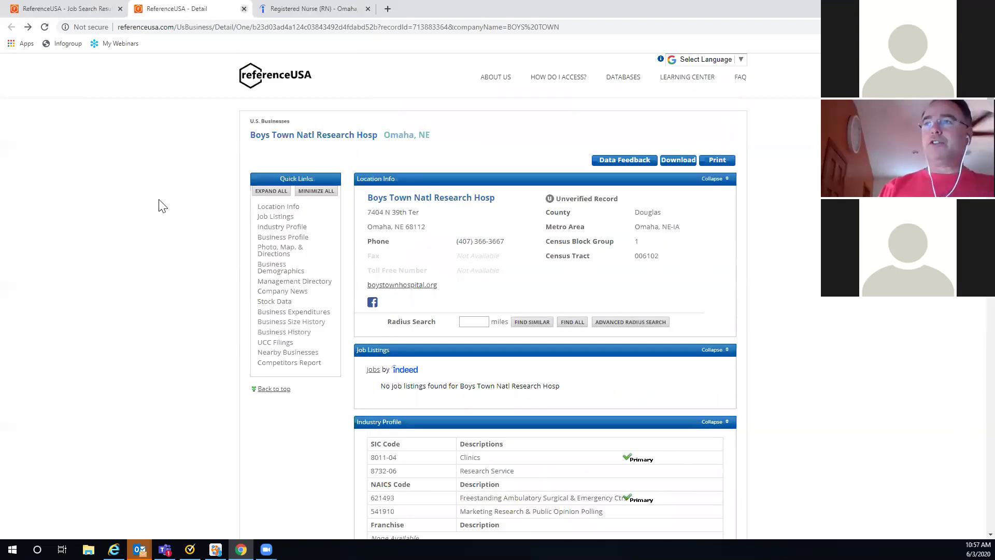
# Step: Close the Boys Town business matches and return to page 2 of the job results
pyautogui.click(645, 389)
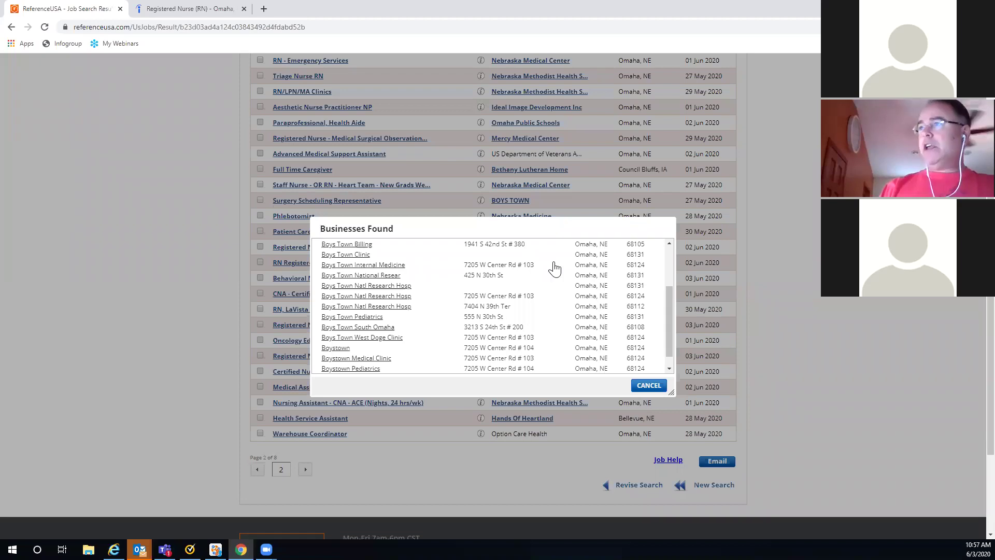
pyautogui.scroll(3, 536, 182)
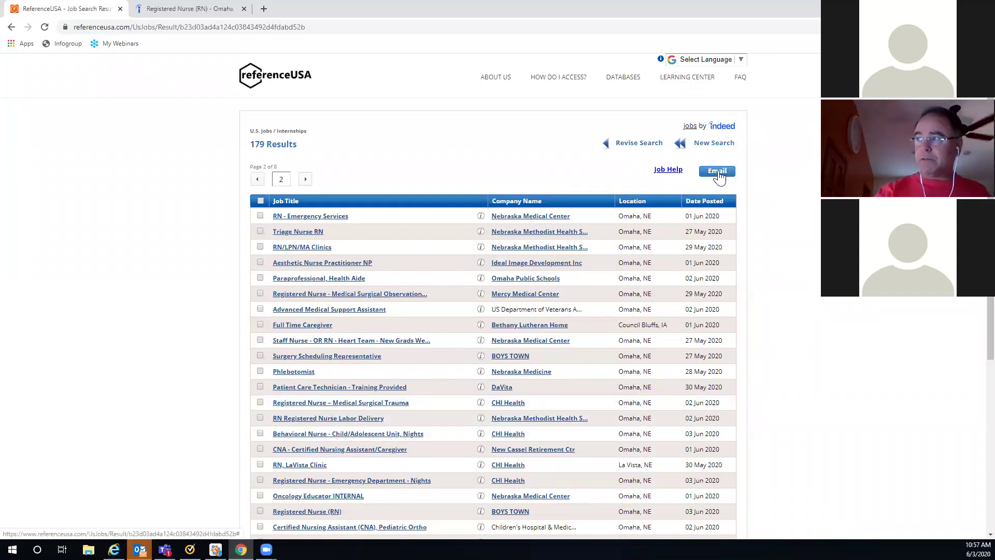
pyautogui.click(719, 172)
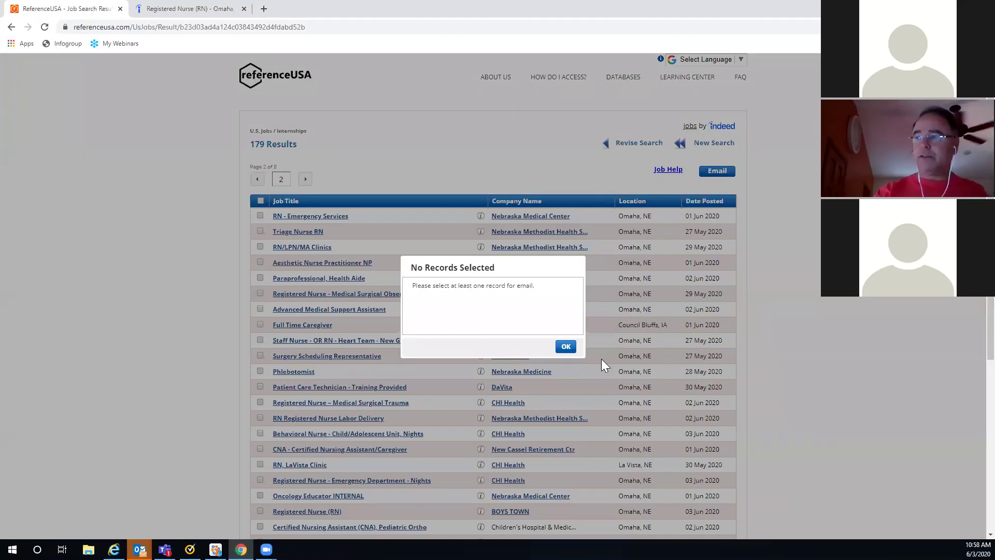
pyautogui.click(566, 346)
pyautogui.click(260, 262)
pyautogui.click(260, 278)
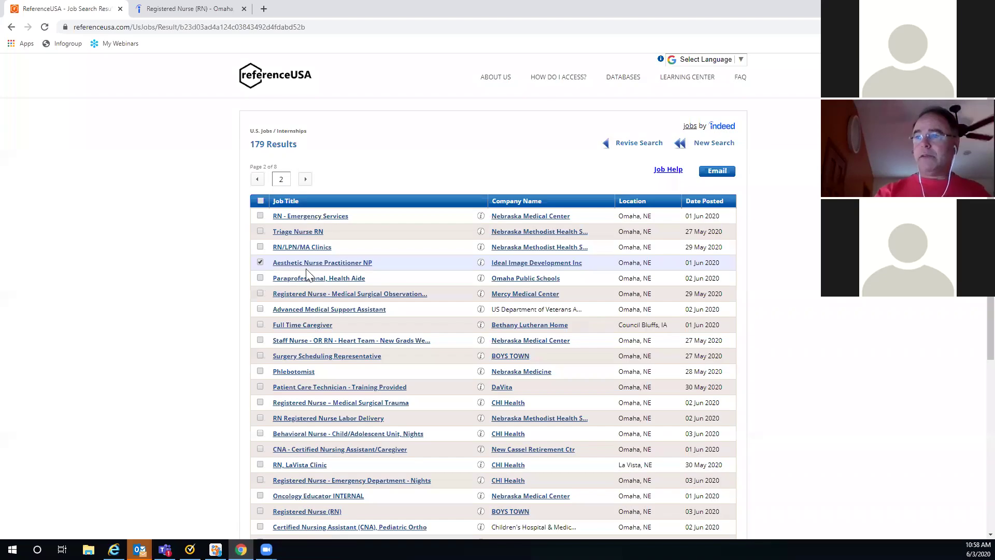
pyautogui.click(707, 171)
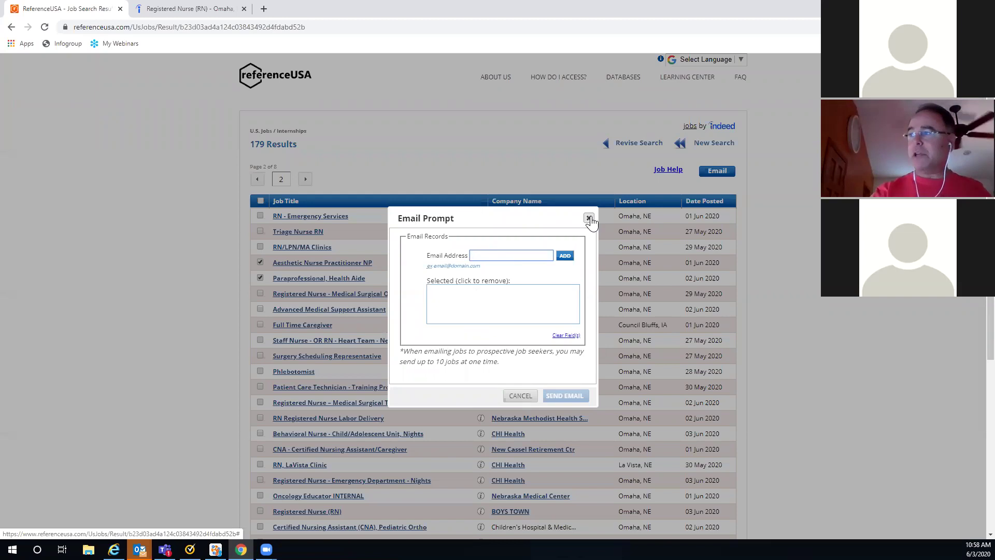
pyautogui.click(590, 218)
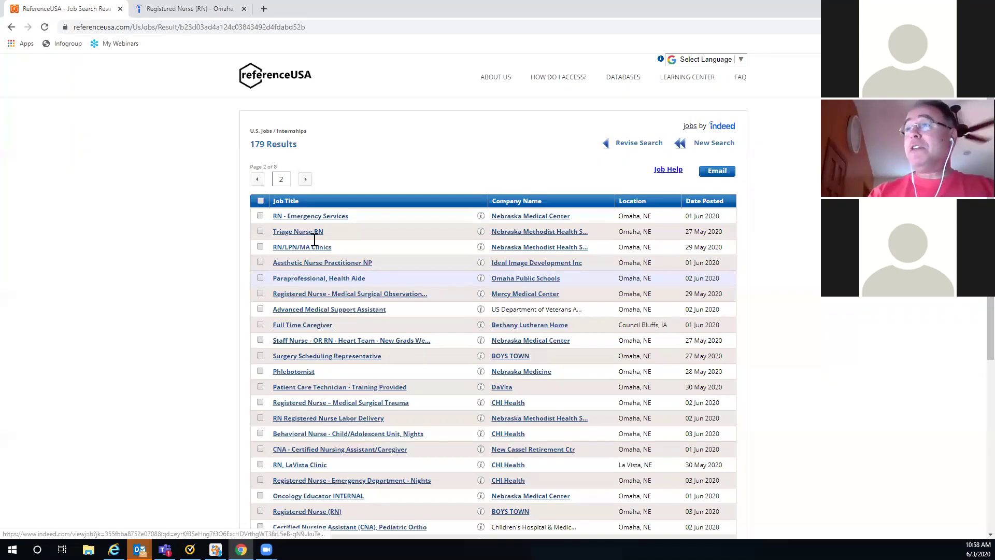
# Step: Open the U.S. New Movers / Homeowners database's Advanced Search from the home page
pyautogui.click(263, 83)
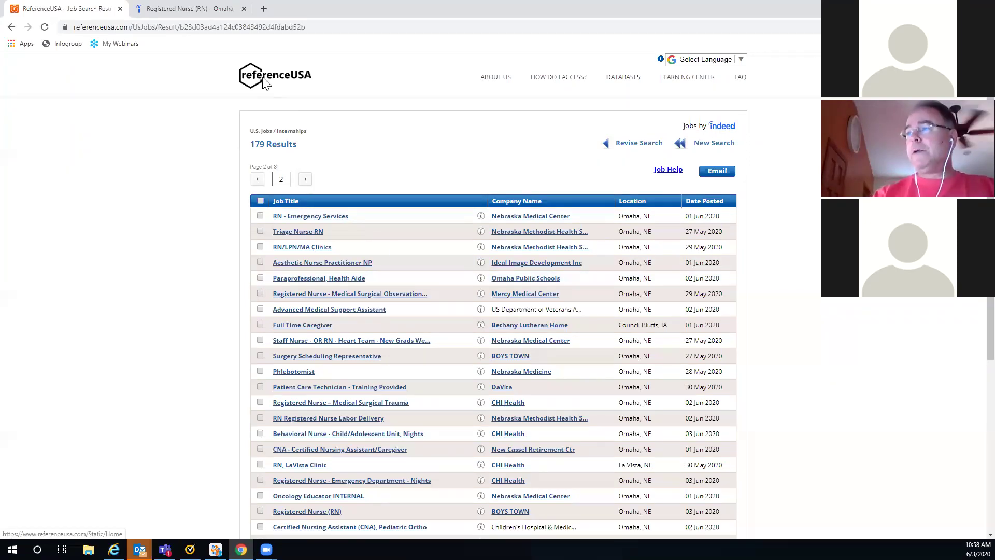
pyautogui.scroll(-4, 400, 269)
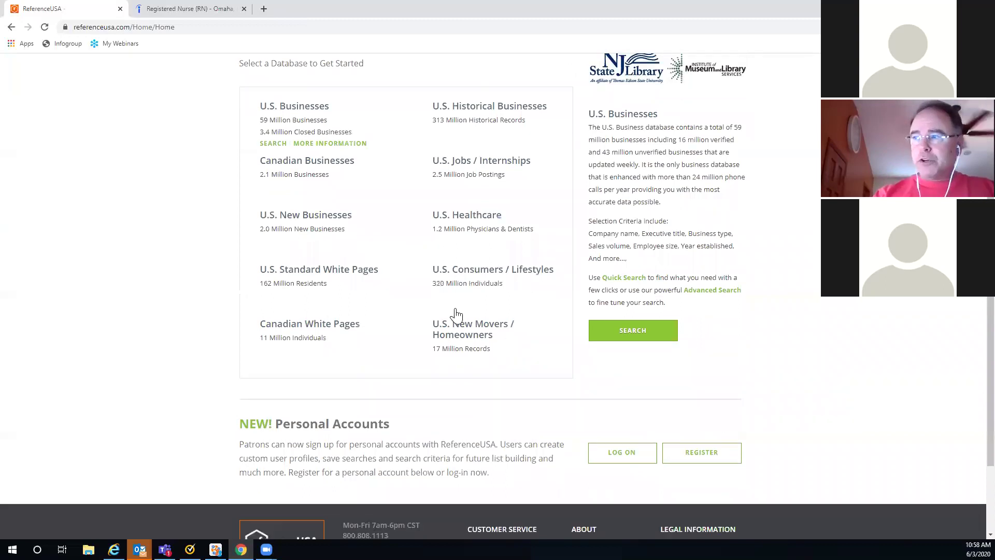
pyautogui.click(449, 342)
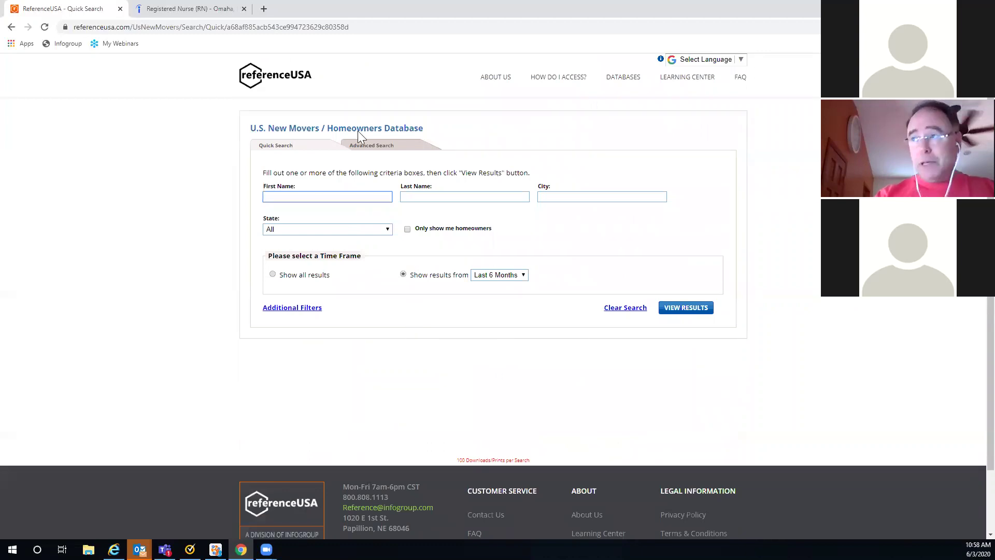
pyautogui.click(368, 154)
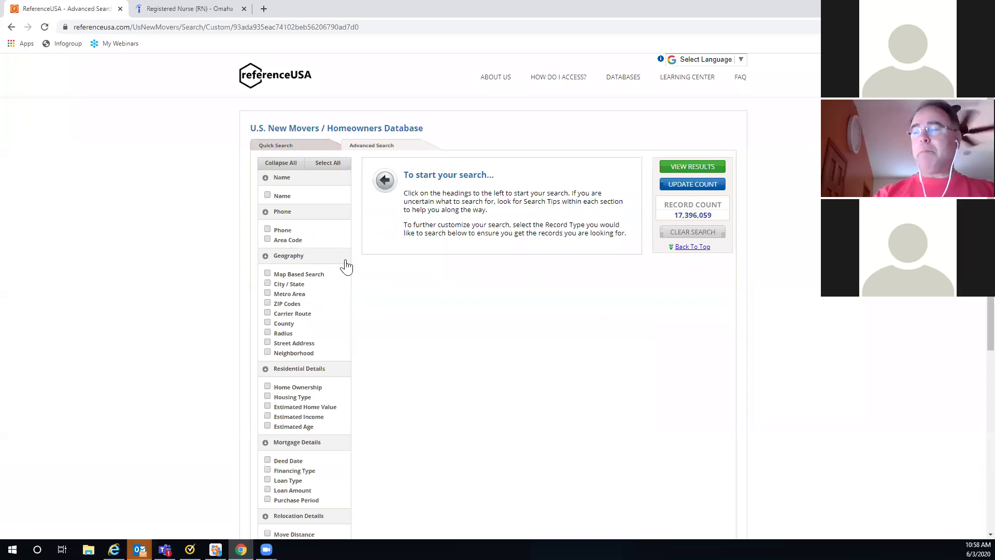
pyautogui.scroll(-1, 347, 262)
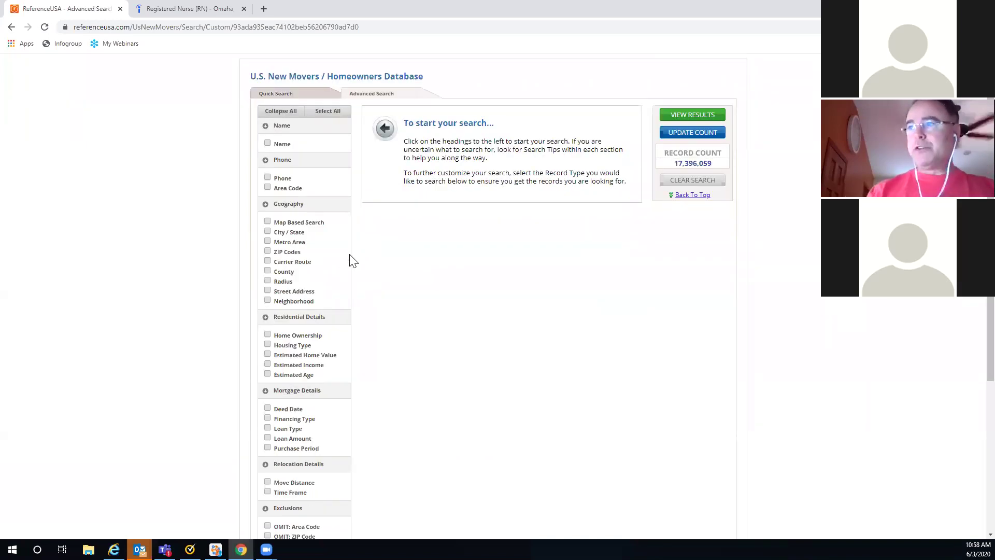
# Step: Add a City / State filter and select Omaha, NE
pyautogui.click(267, 231)
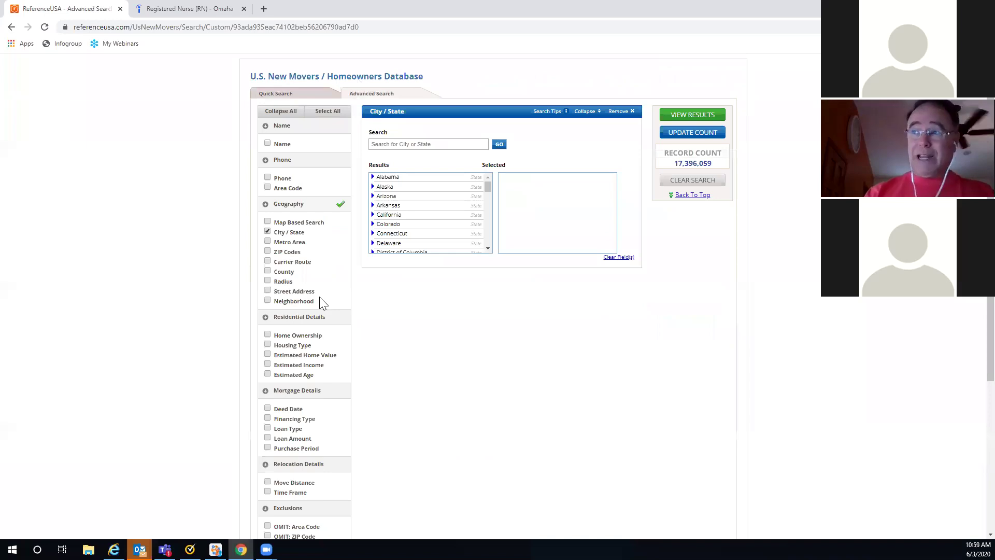
pyautogui.click(382, 144)
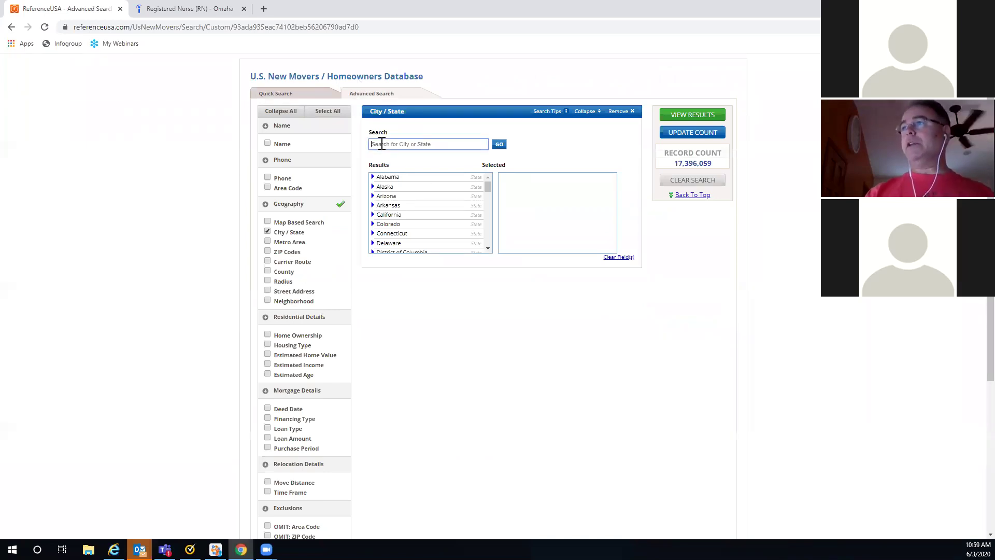
pyautogui.write('Omaha')
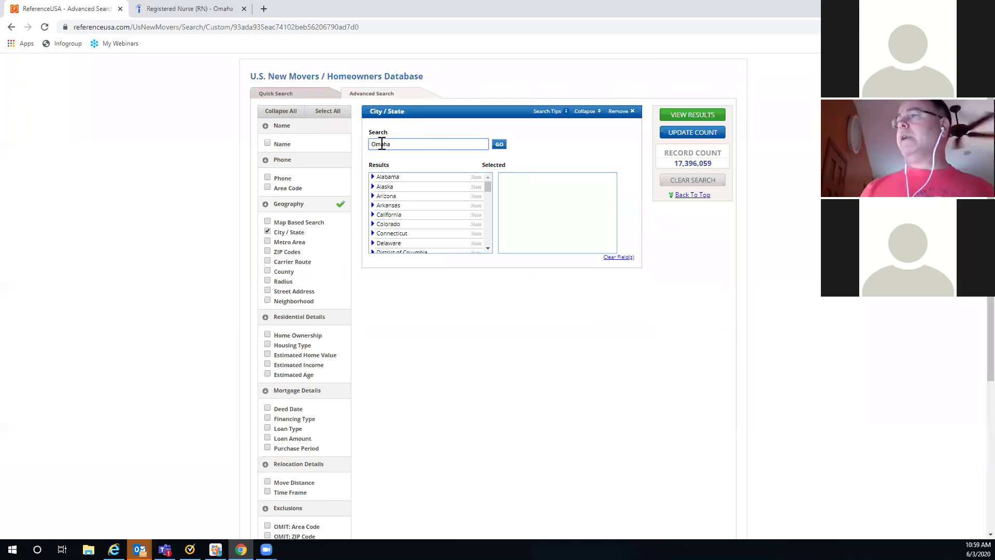
pyautogui.click(498, 144)
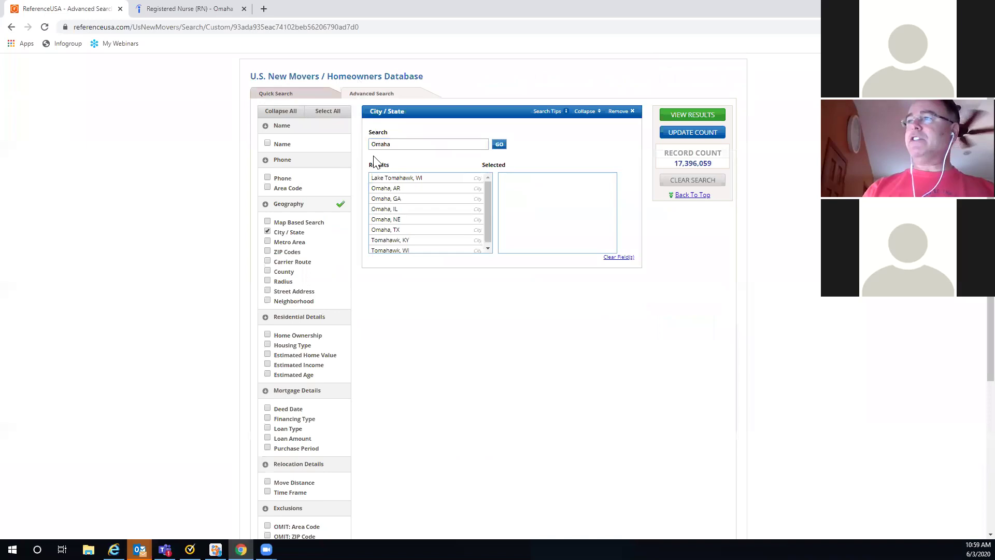
pyautogui.click(384, 220)
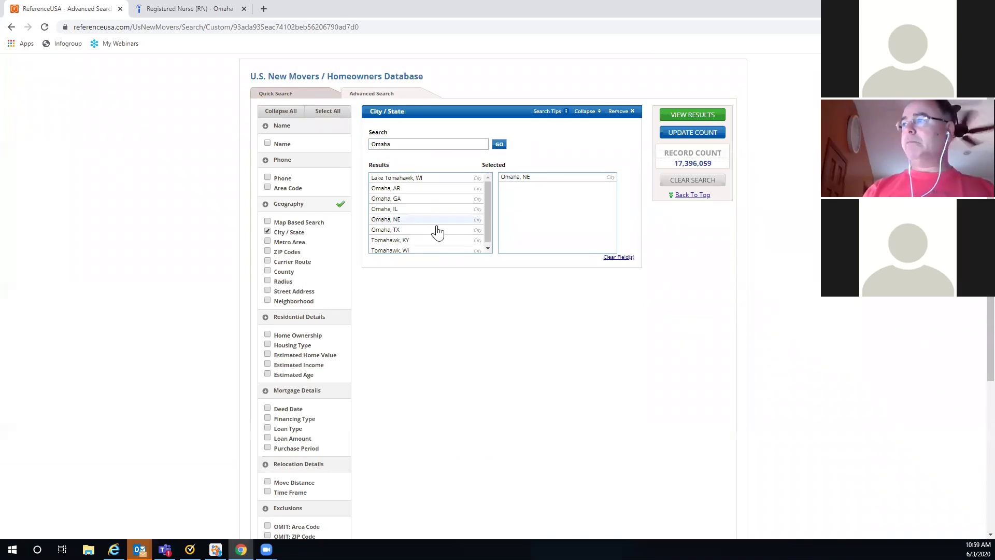
pyautogui.scroll(-2, 619, 296)
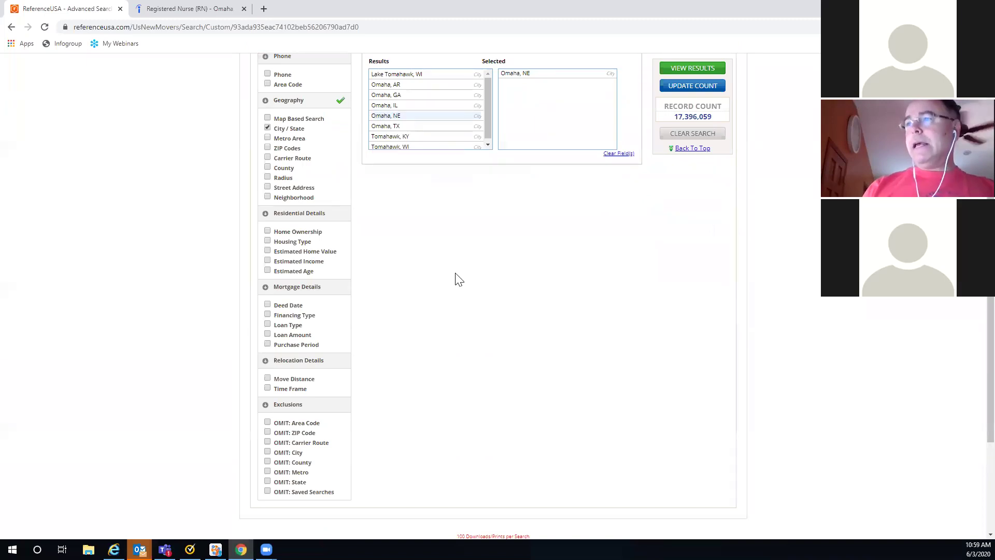
pyautogui.scroll(-1, 337, 344)
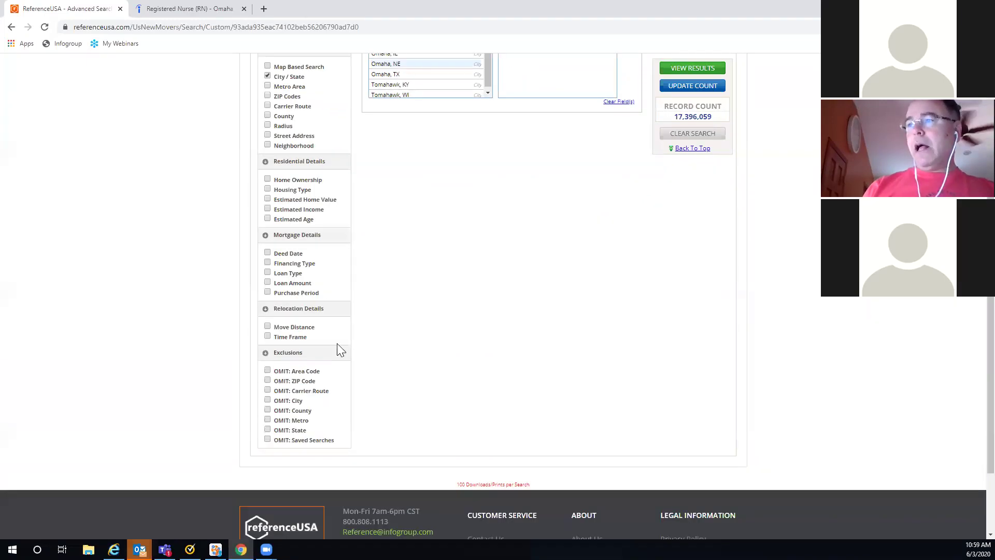
# Step: Filter to moves of 50–2000 miles within the Last 3 Months and update the count
pyautogui.click(267, 326)
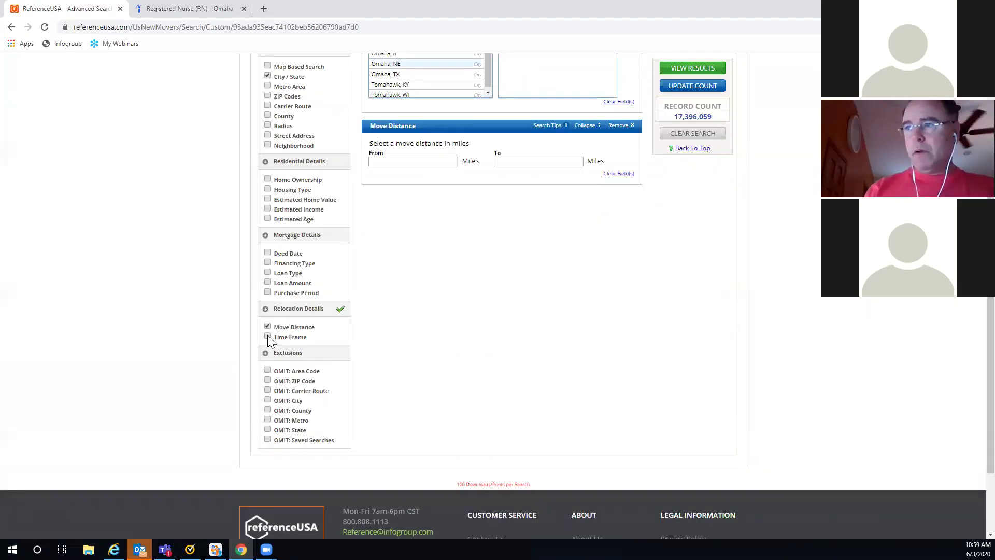
pyautogui.click(267, 336)
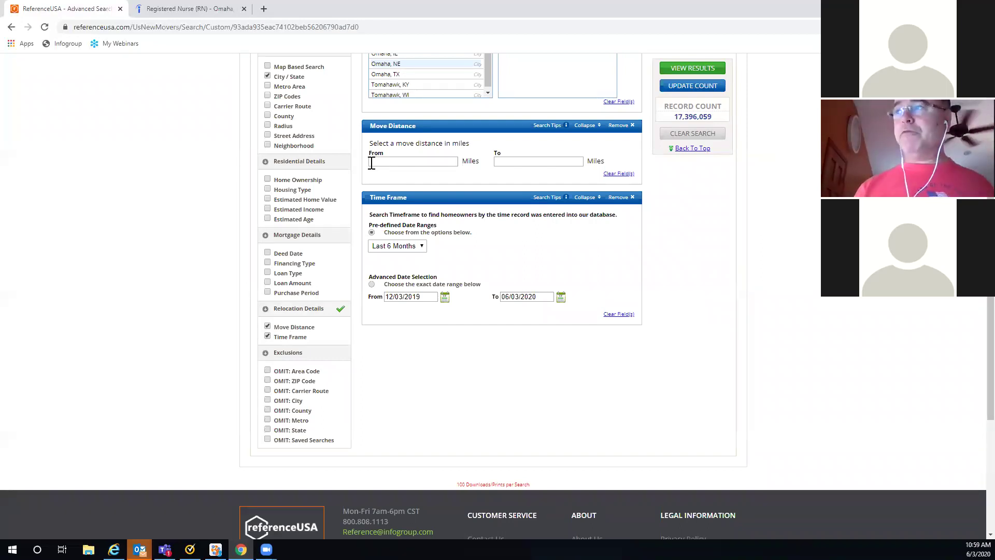
pyautogui.click(372, 163)
pyautogui.click(380, 182)
pyautogui.click(503, 161)
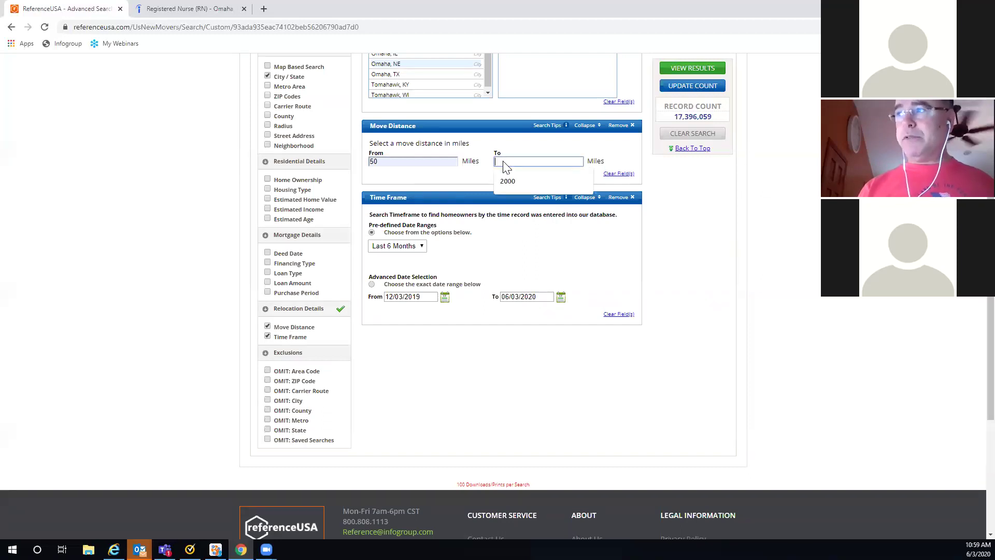
pyautogui.press('Down')
pyautogui.press('Return')
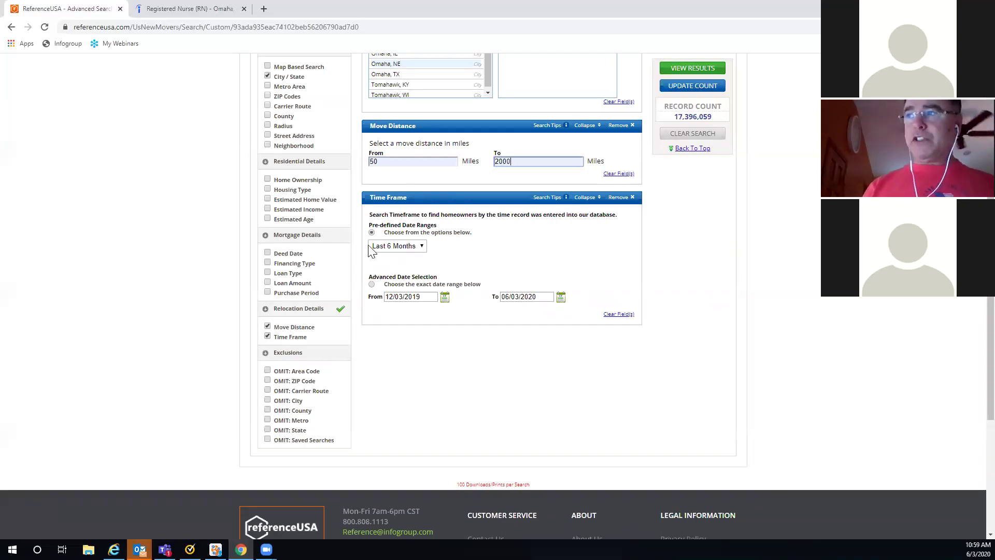
pyautogui.click(422, 246)
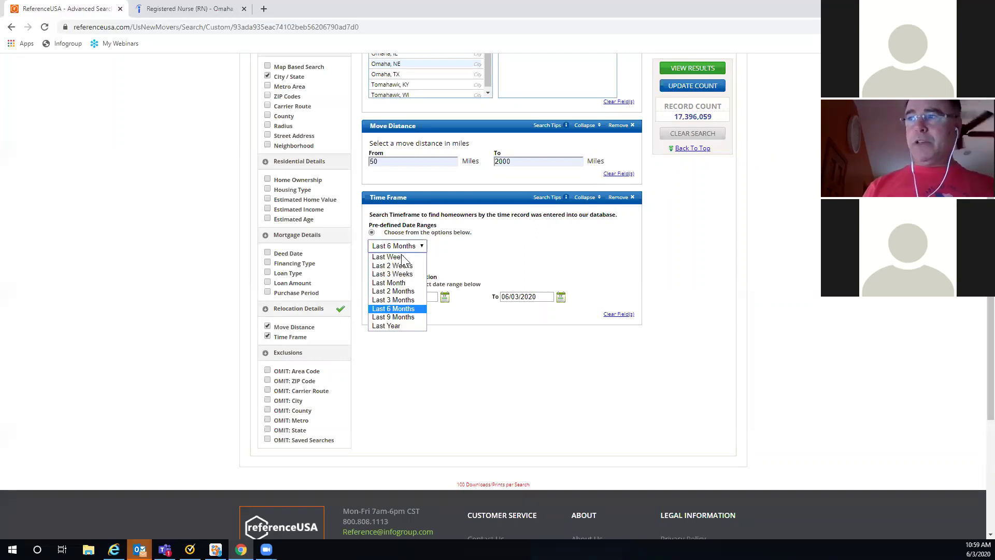
pyautogui.click(390, 301)
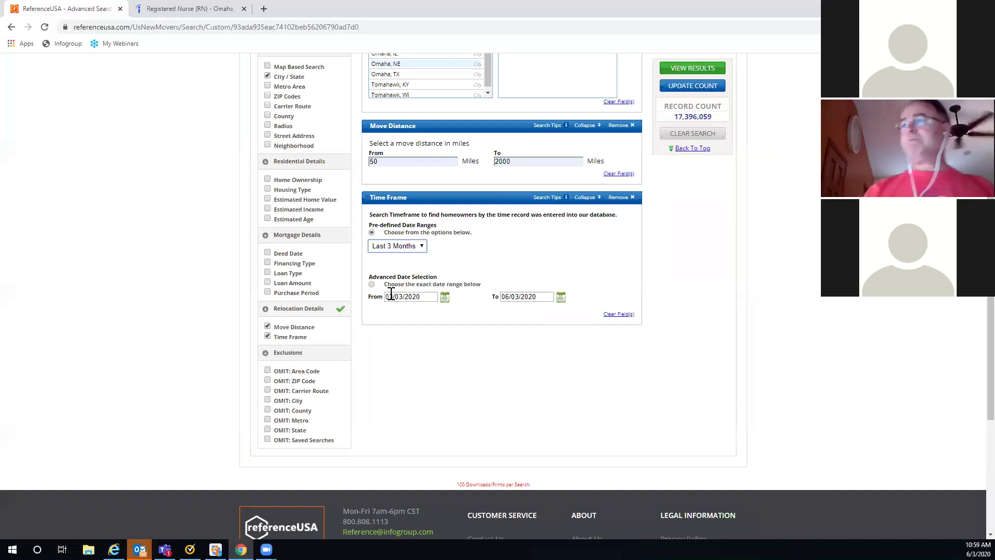
pyautogui.click(688, 85)
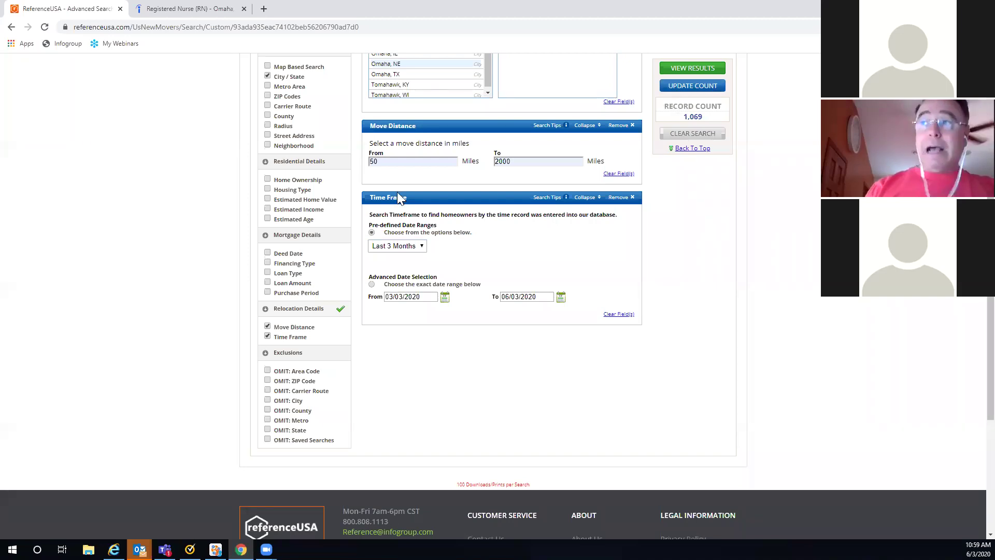
# Step: Restrict to Confirmed Homeowners, update the count, and view the 28 results
pyautogui.click(268, 180)
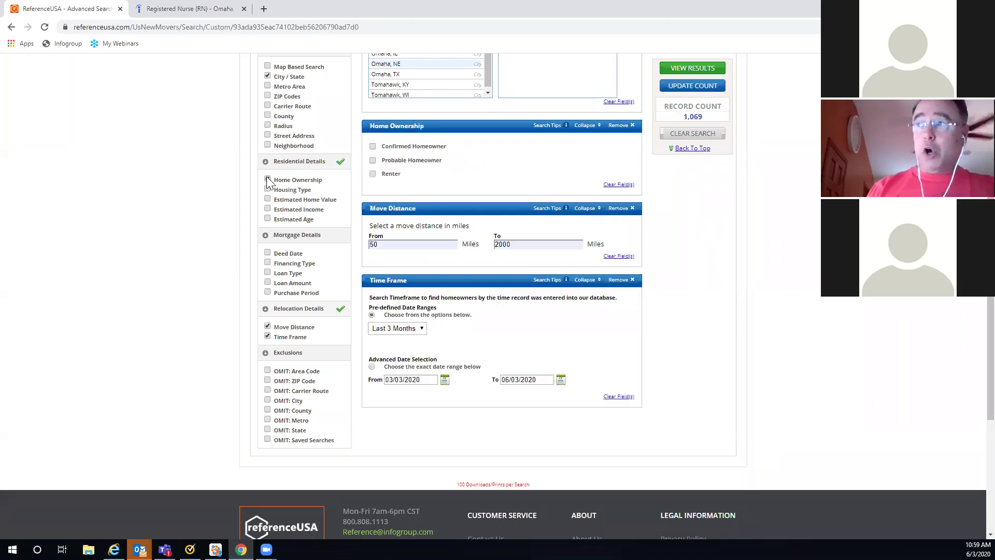
pyautogui.click(372, 147)
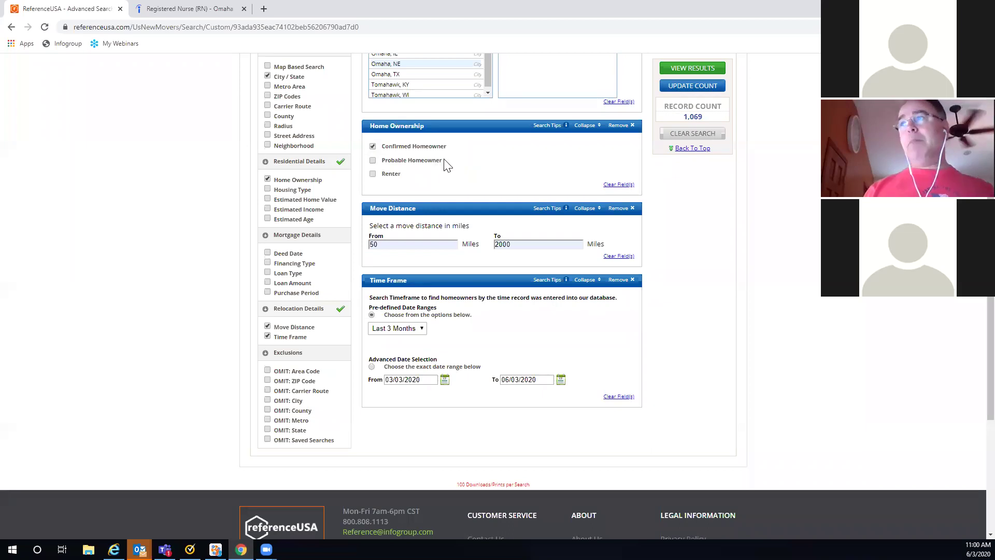
pyautogui.click(696, 88)
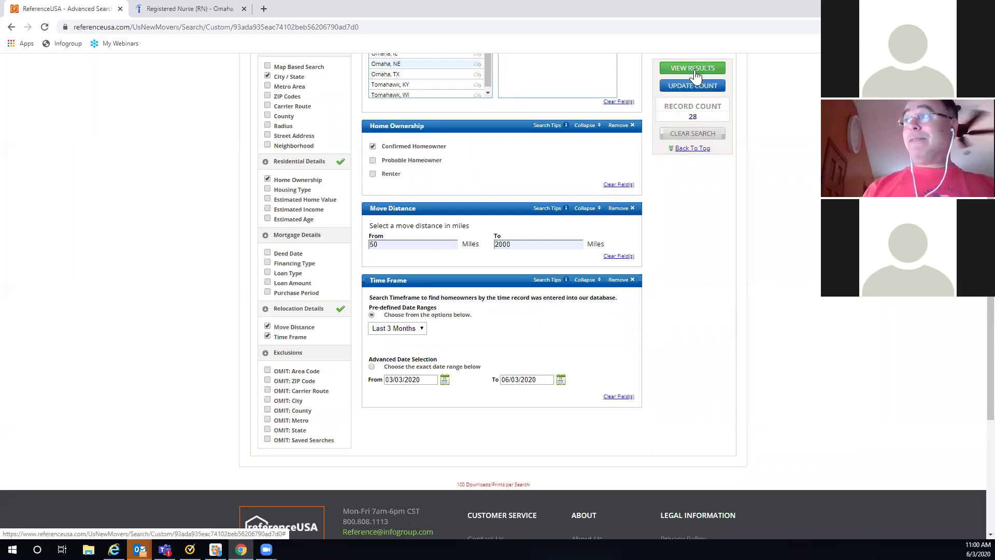
pyautogui.click(694, 69)
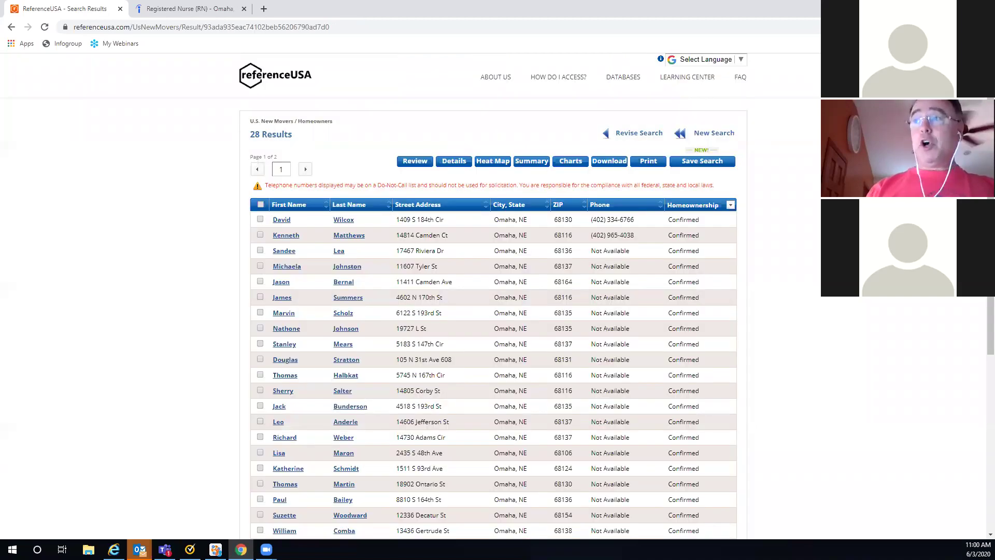
# Step: View the first mover record's full details, then return to the 28-result list
pyautogui.scroll(-2, 575, 197)
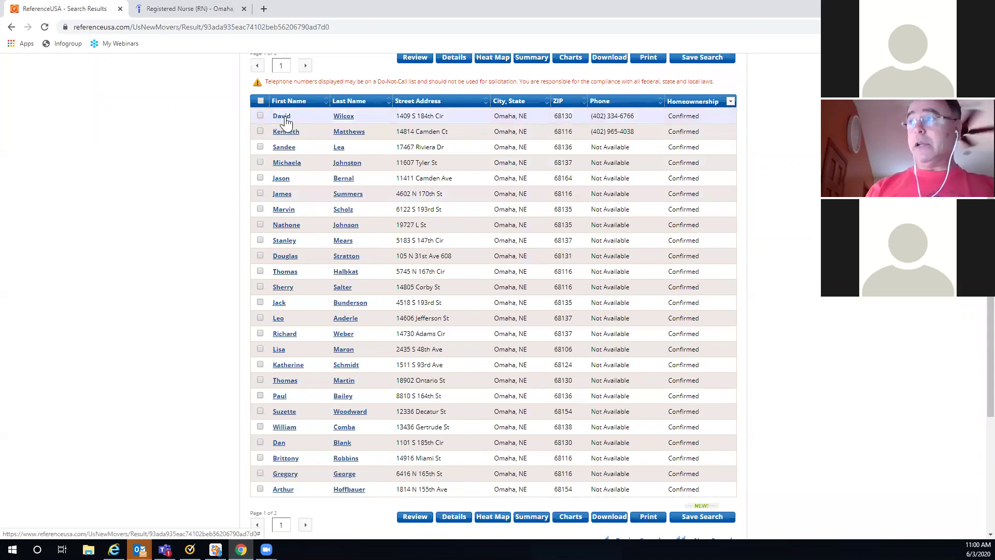
pyautogui.click(284, 119)
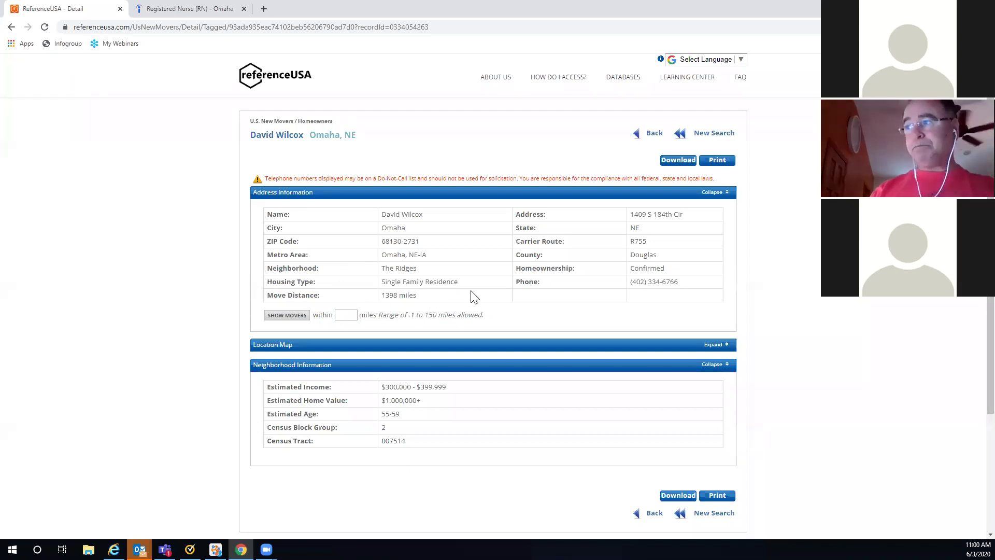
pyautogui.scroll(-1, 280, 373)
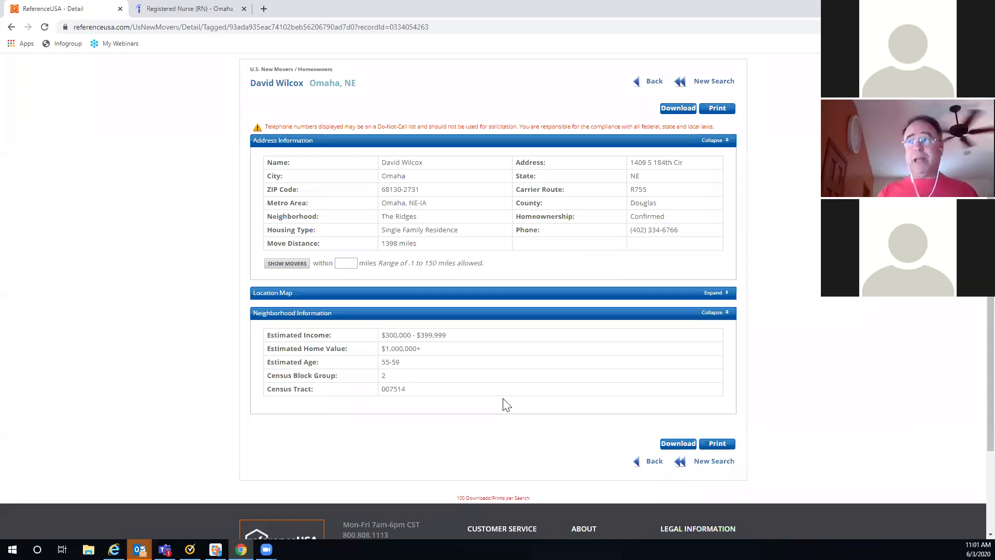
pyautogui.click(654, 82)
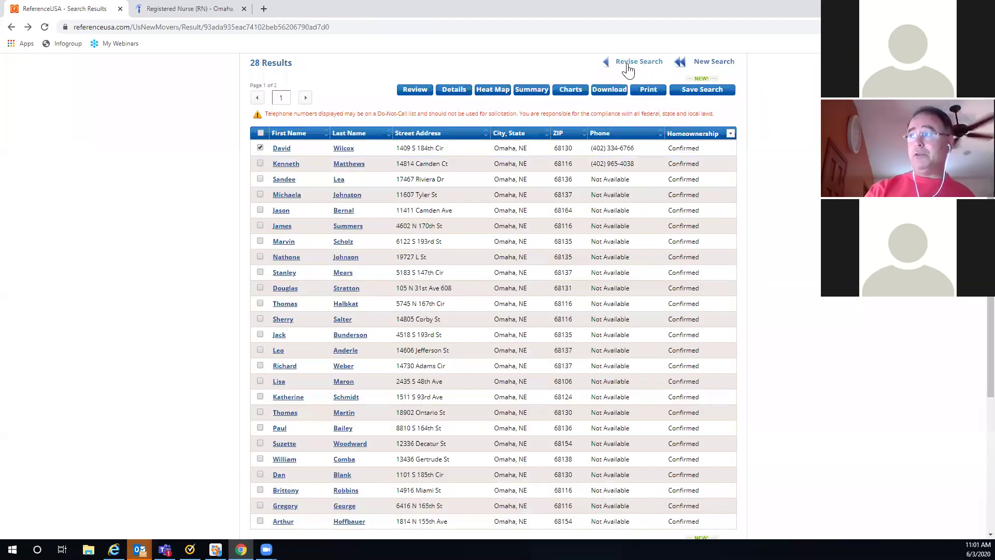
# Step: Revise the search to reopen the Omaha, NE new-mover advanced search form
pyautogui.click(630, 64)
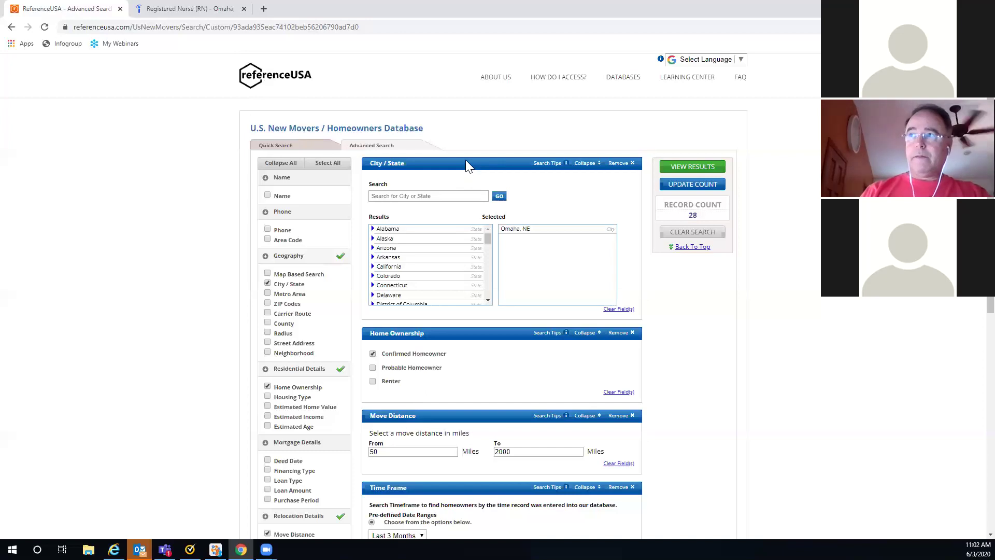
# Step: Open the U.S. Jobs / Internships database's Advanced Search from the home page
pyautogui.click(274, 83)
pyautogui.click(454, 376)
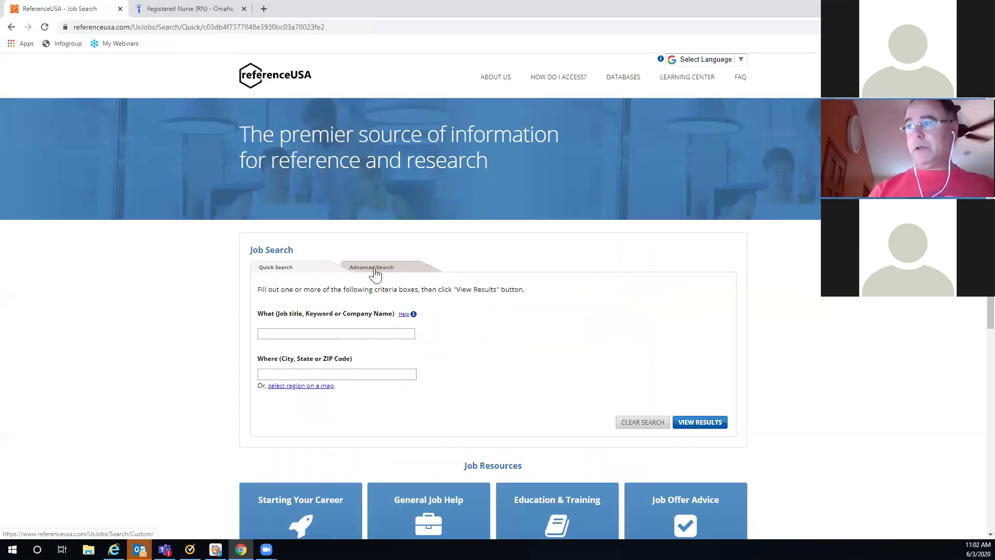
pyautogui.click(373, 270)
pyautogui.scroll(-3, 371, 259)
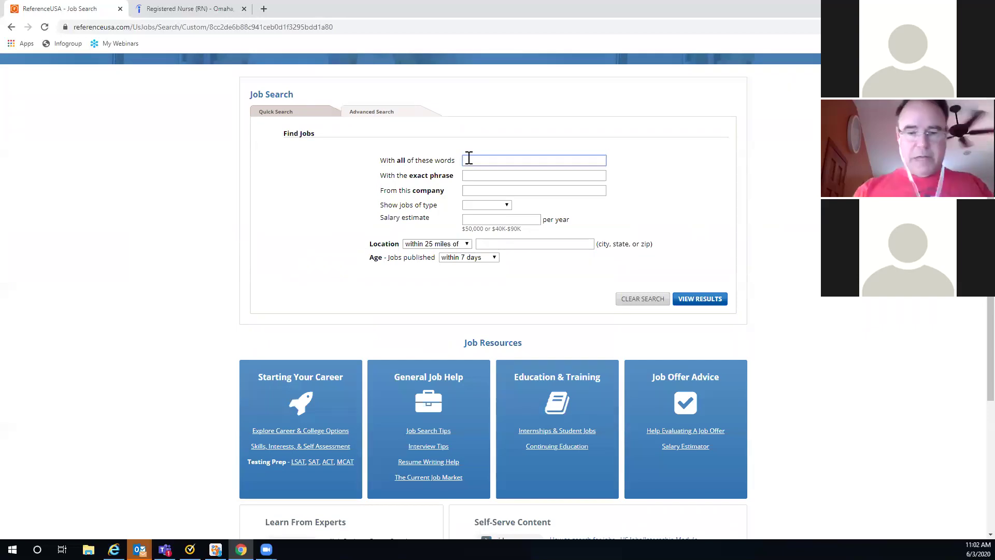
# Step: Search Full-time 'Nurse' jobs within 10 miles of 68117, yielding 171 results
pyautogui.write('N')
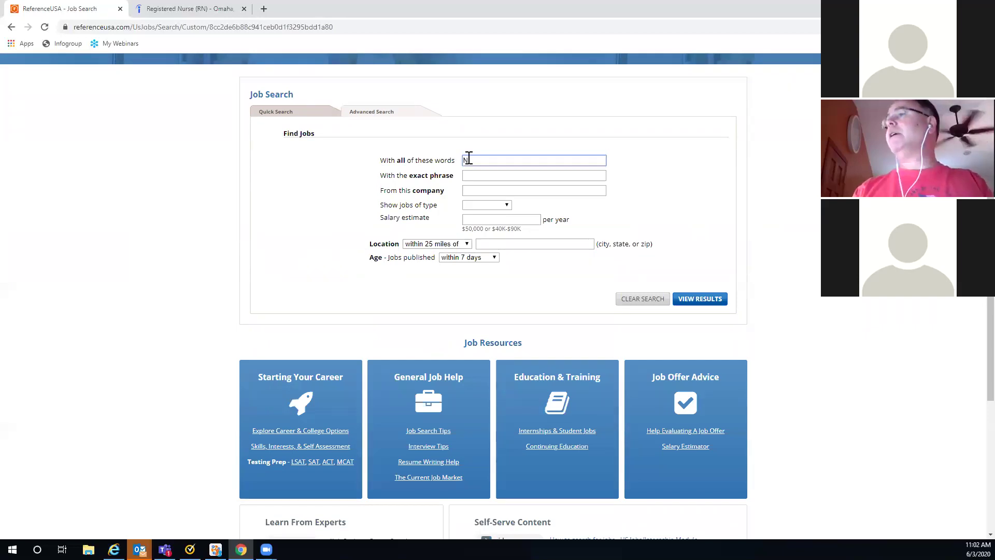
pyautogui.write('urse')
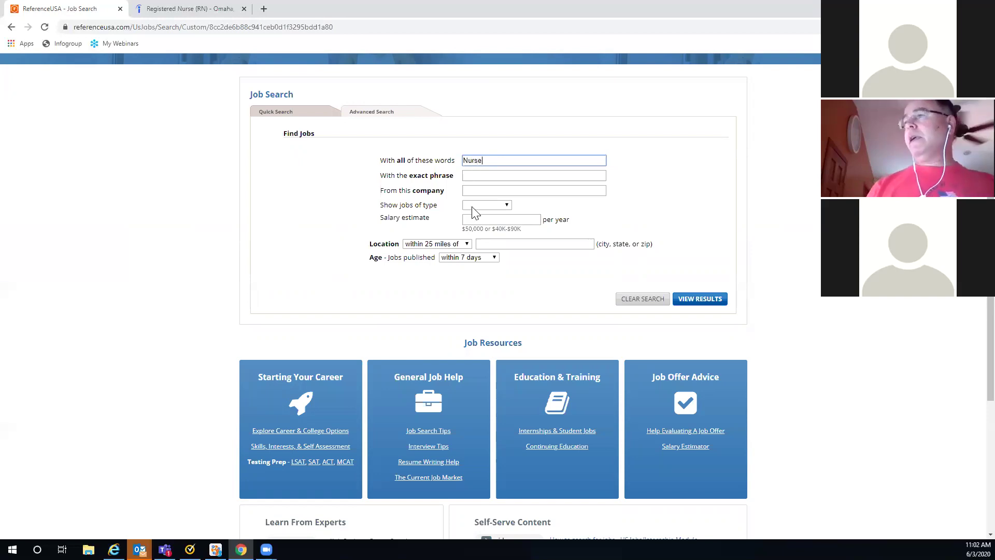
pyautogui.click(507, 206)
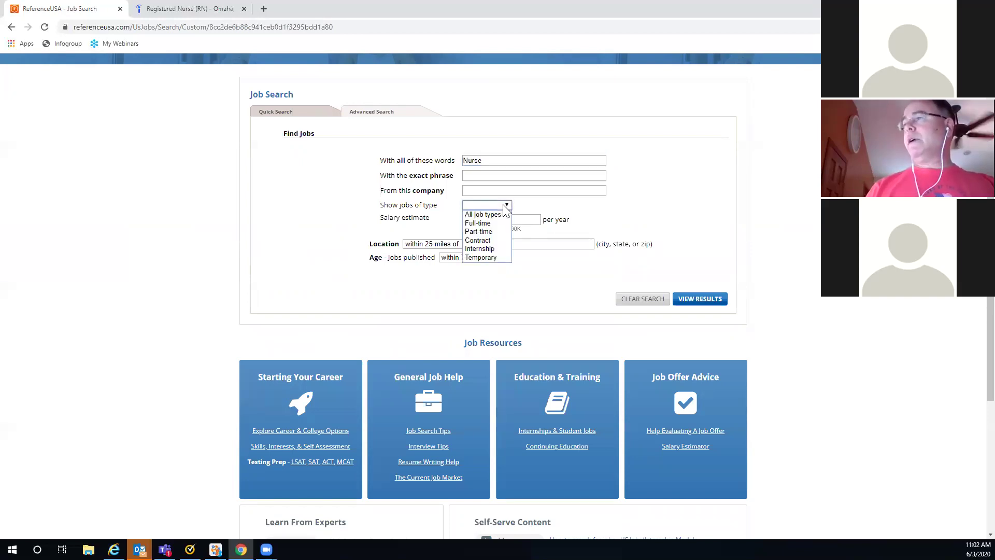
pyautogui.click(481, 223)
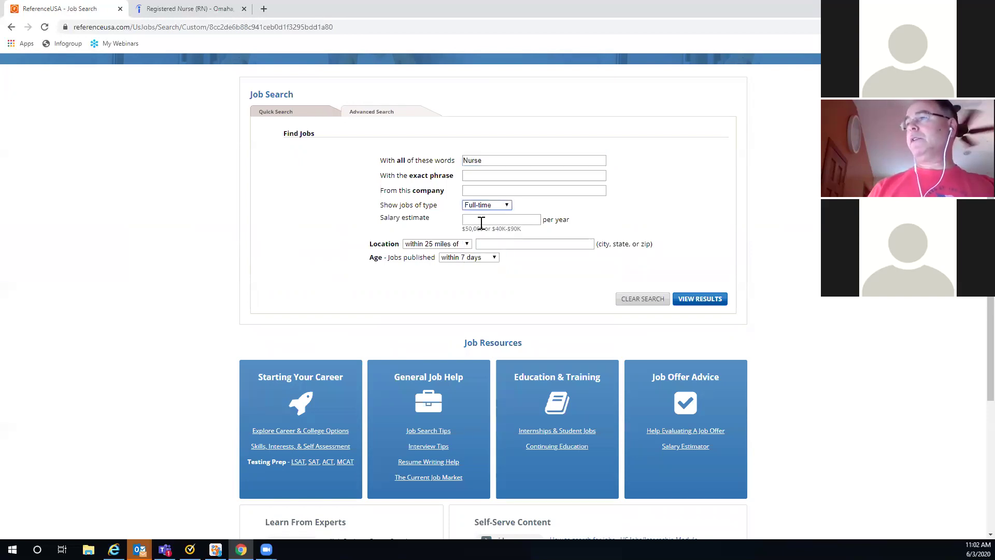
pyautogui.click(467, 246)
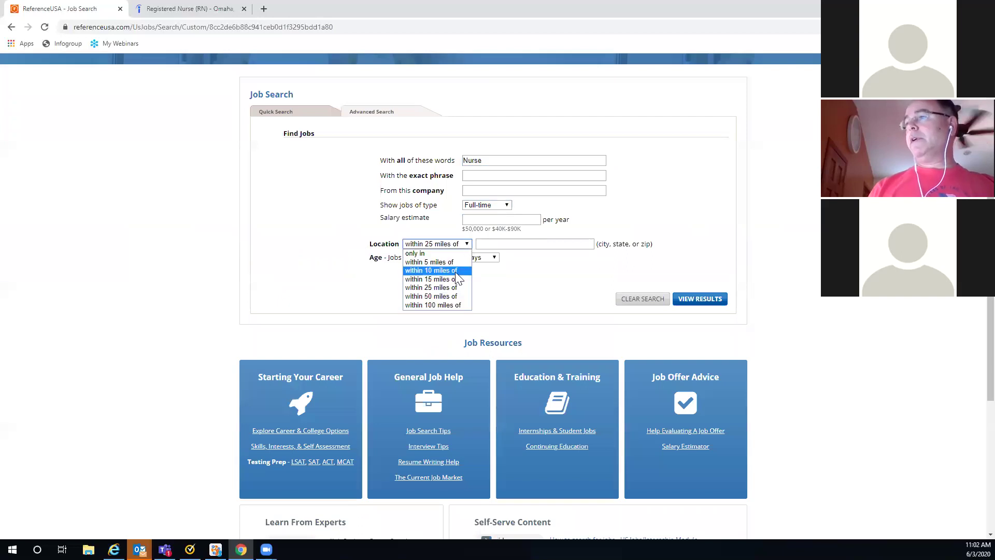
pyautogui.click(455, 271)
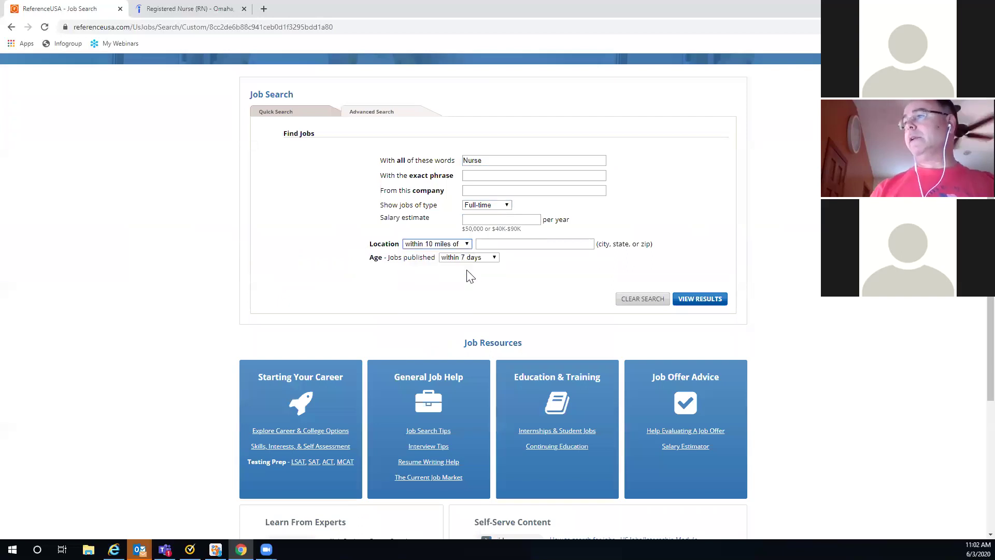
pyautogui.click(485, 246)
pyautogui.click(503, 264)
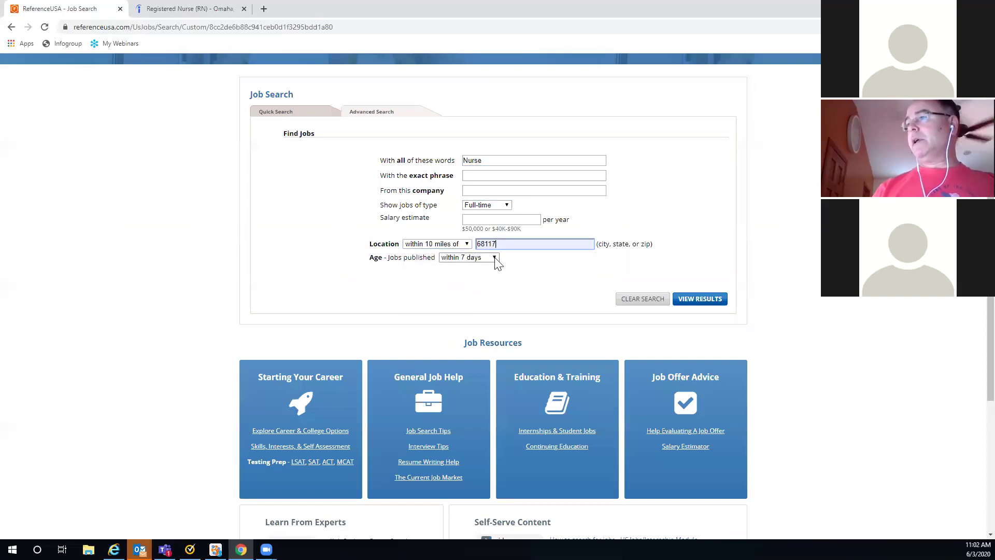
pyautogui.click(712, 301)
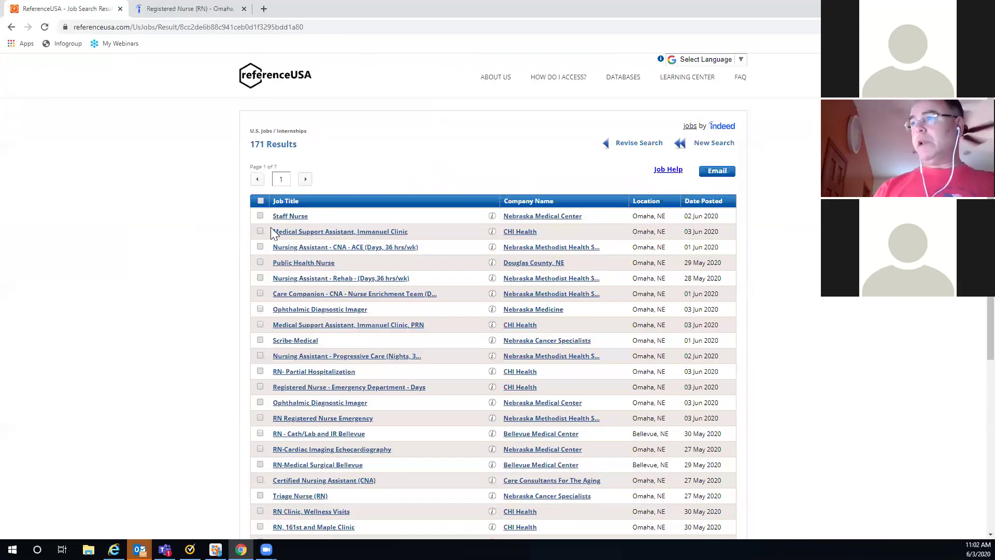
# Step: Check the Care Companion and Ophthalmic Diagnostic Imager listings and email the selection to the recipient's address
pyautogui.click(261, 293)
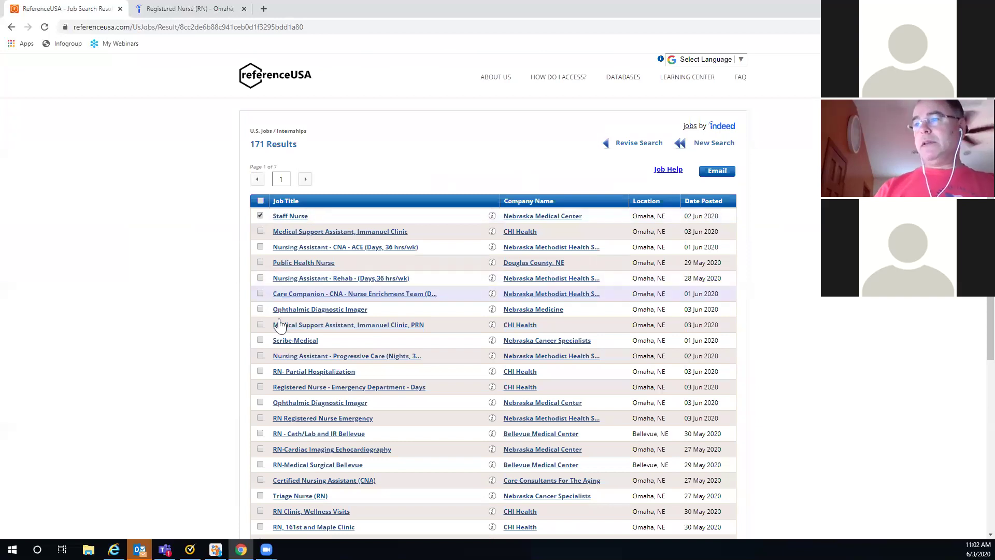
pyautogui.click(260, 401)
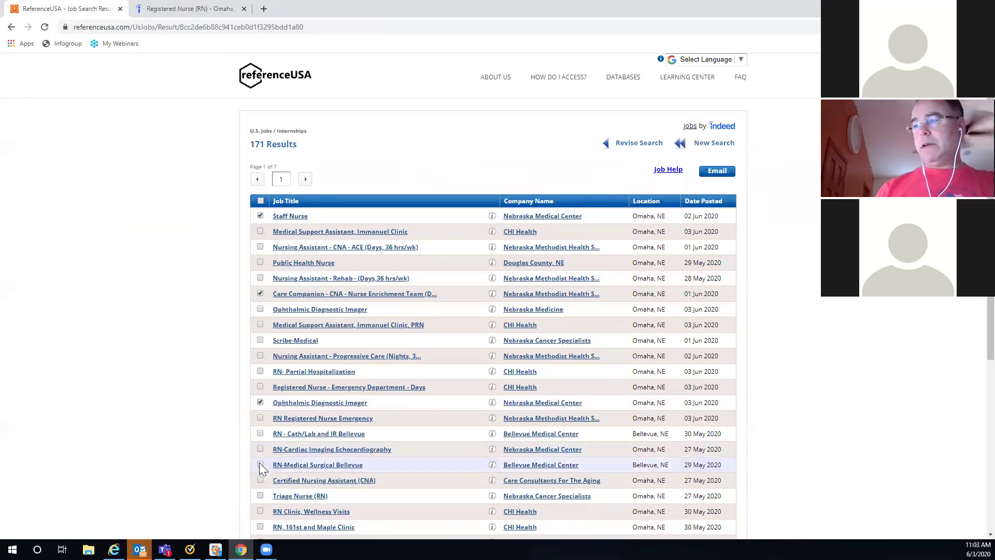
pyautogui.click(716, 172)
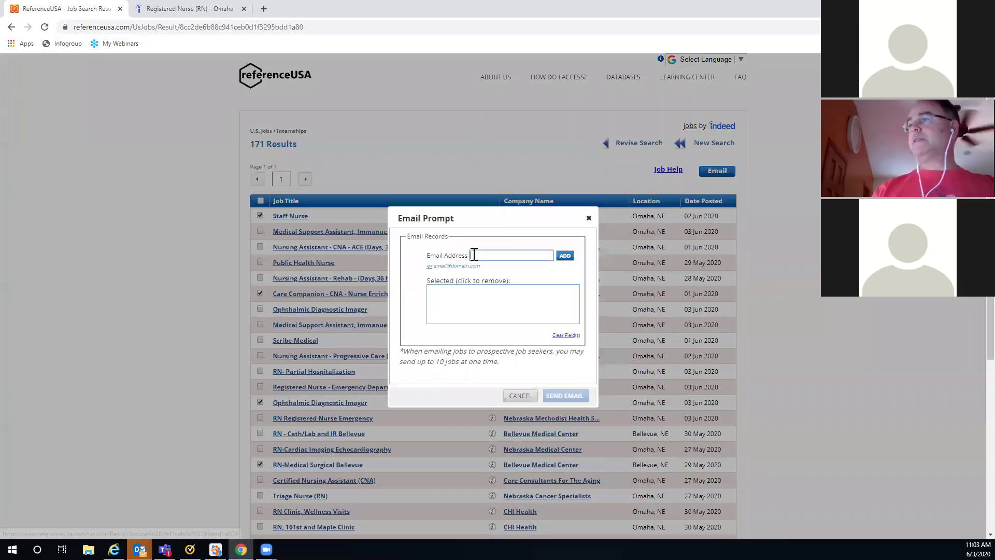
pyautogui.click(471, 253)
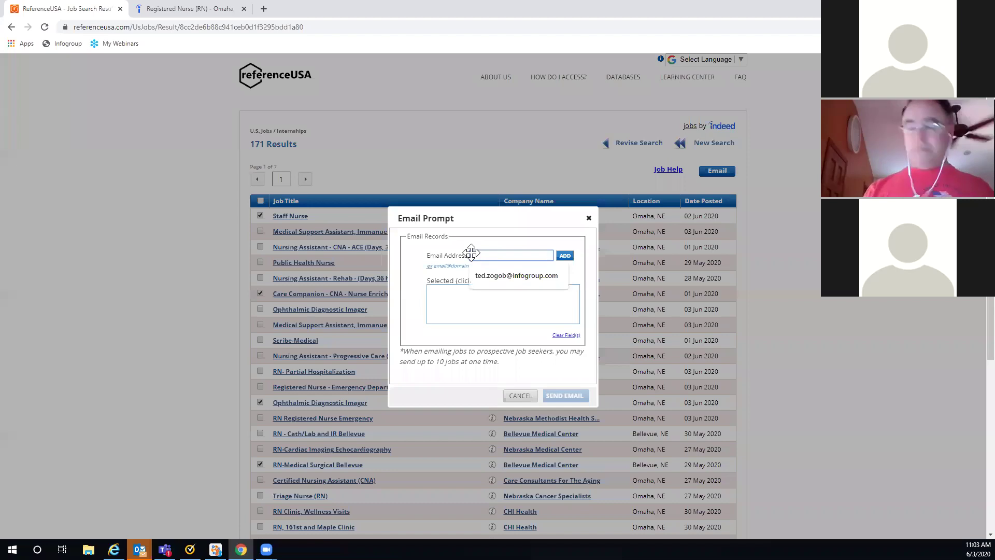
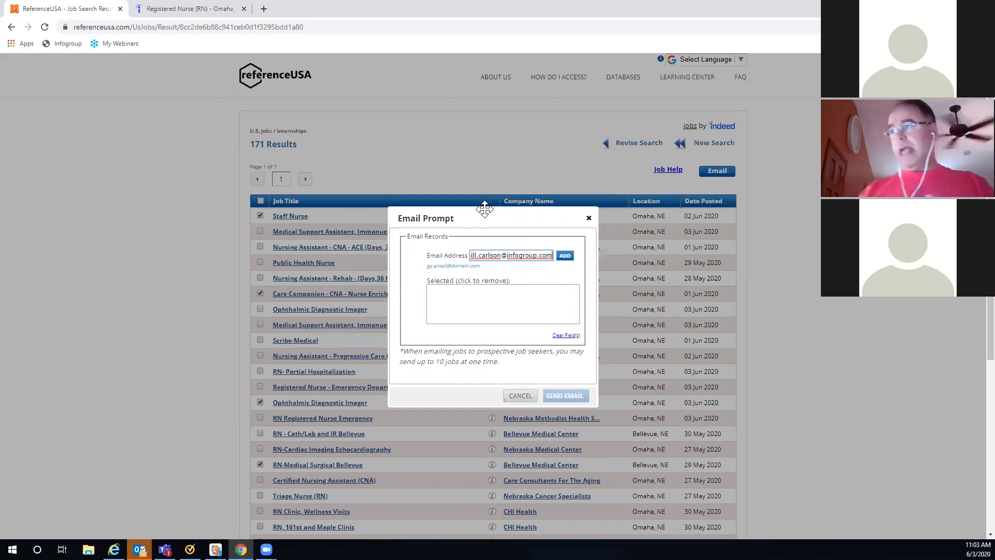
pyautogui.click(562, 257)
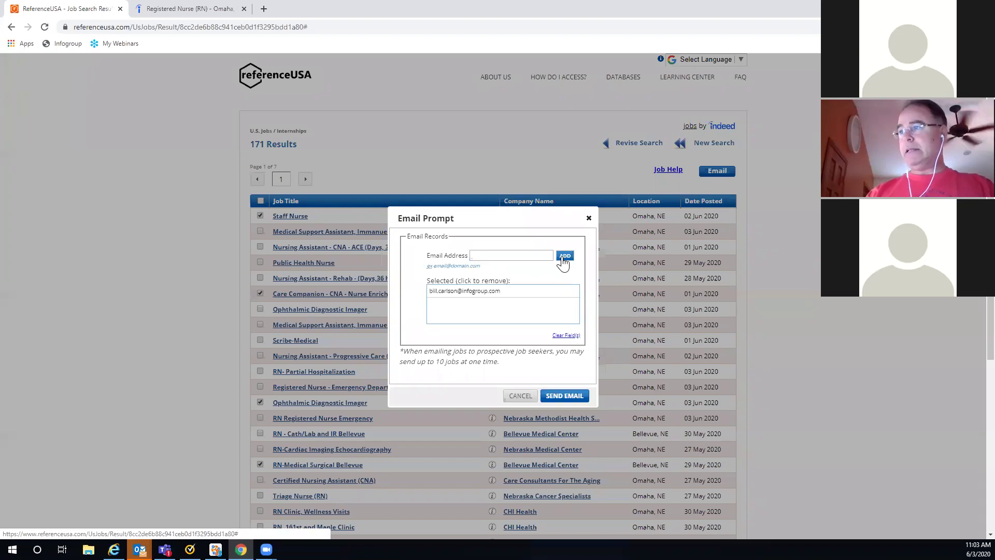
pyautogui.click(564, 401)
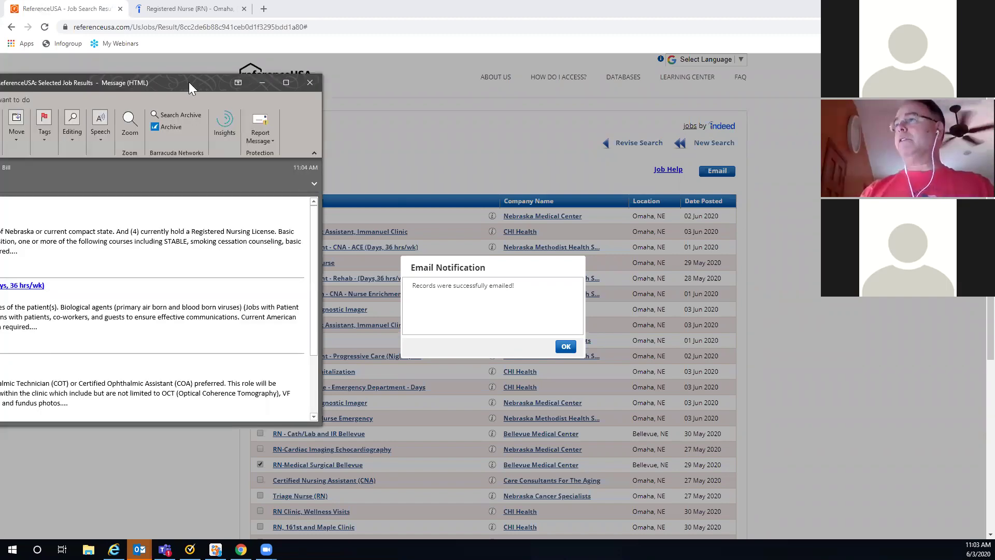
# Step: Center and maximize the 'ReferenceUSA: Selected Job Results' message listing Staff Nurse and three other postings
pyautogui.moveTo(189, 82); pyautogui.dragTo(586, 87)
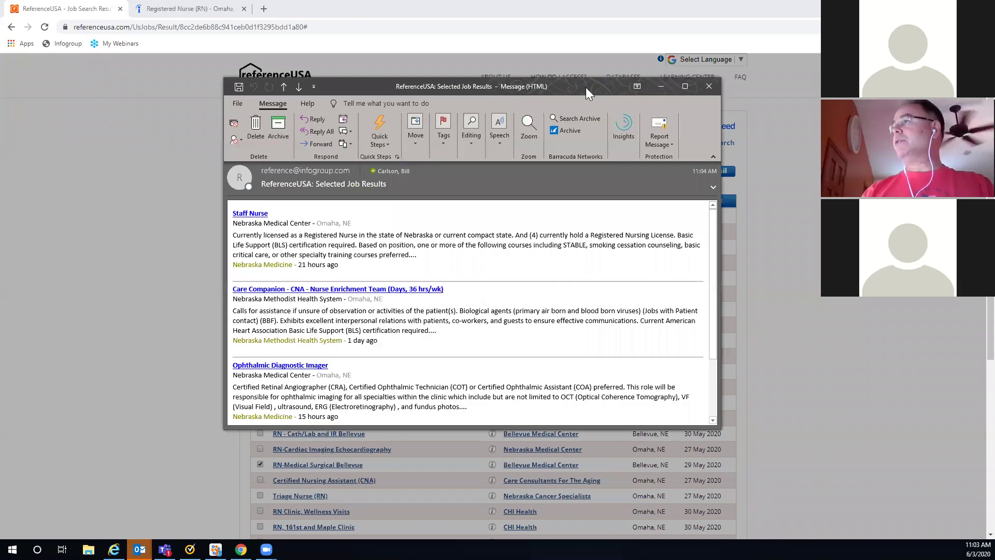
pyautogui.click(686, 87)
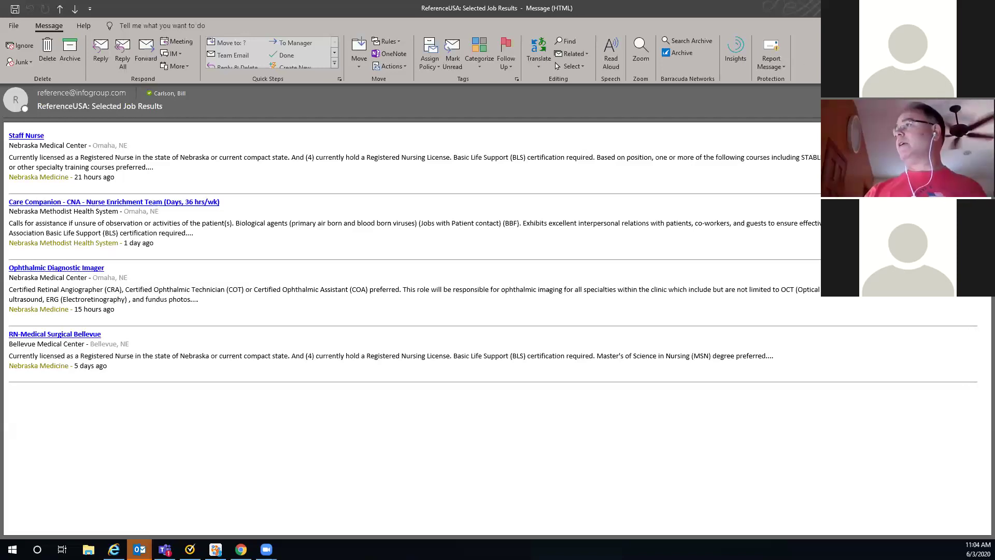
# Step: Back in Chrome, dismiss the Email Notification and return to the home page's Available Databases list
pyautogui.hotkey('alt', 'Tab')
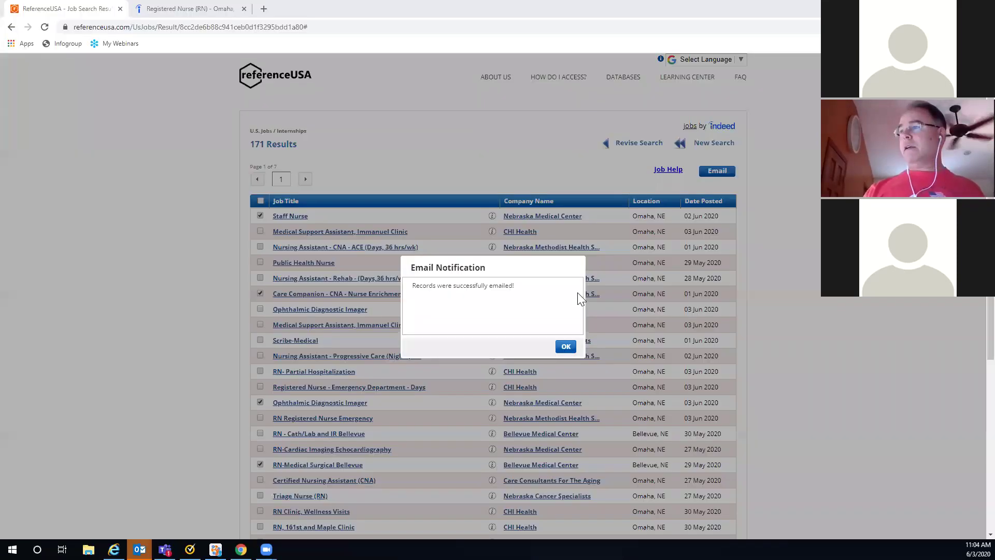
pyautogui.click(565, 348)
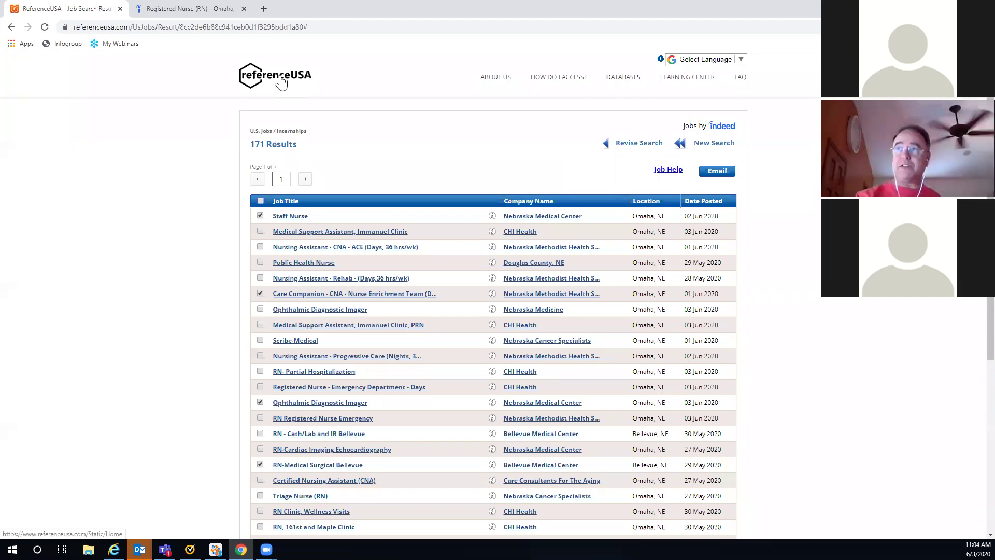
pyautogui.click(280, 81)
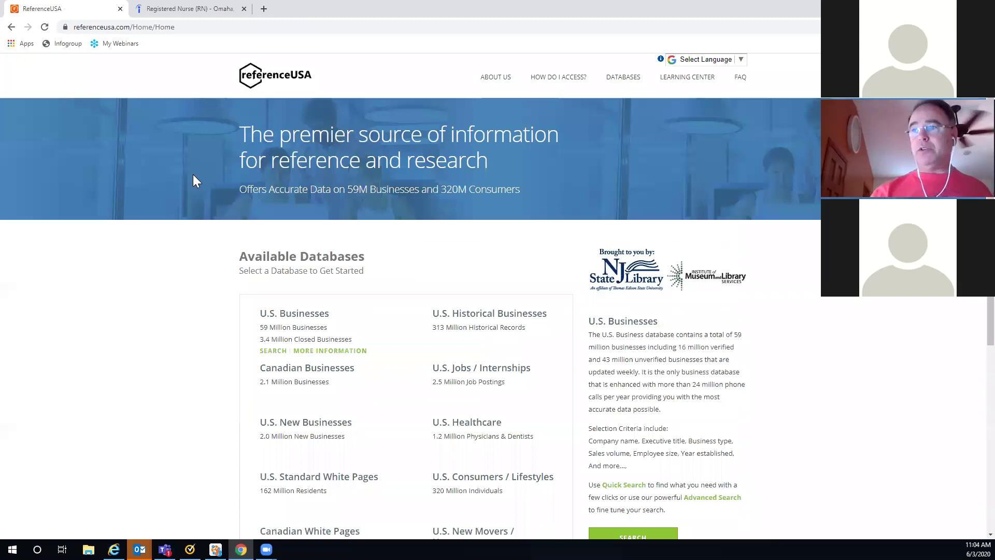
pyautogui.scroll(-3, 191, 174)
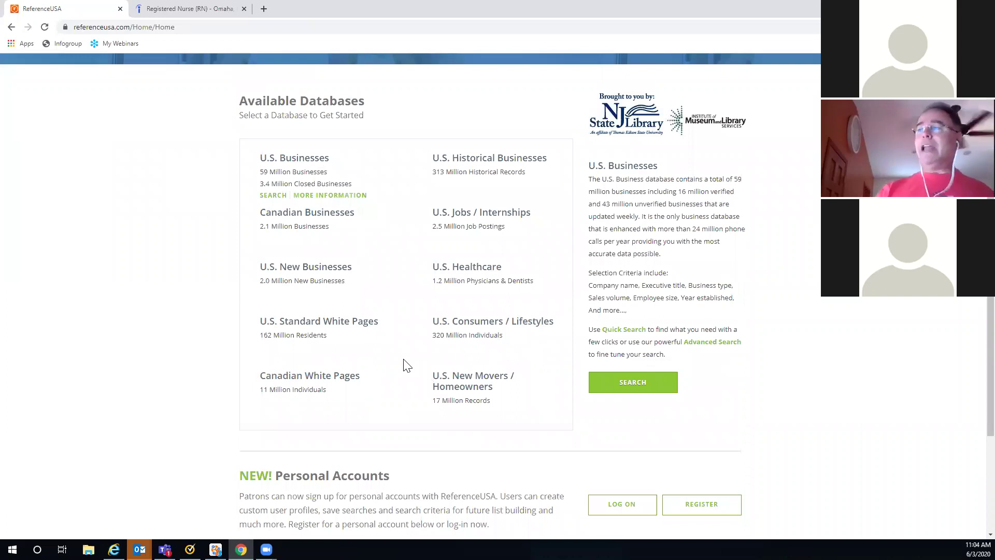
pyautogui.moveTo(499, 299)
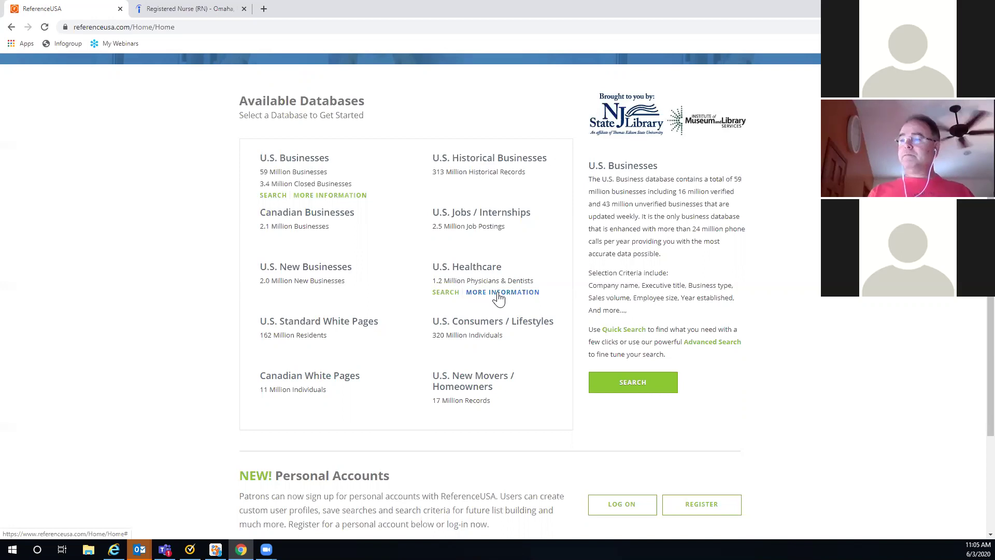
pyautogui.scroll(2, 577, 309)
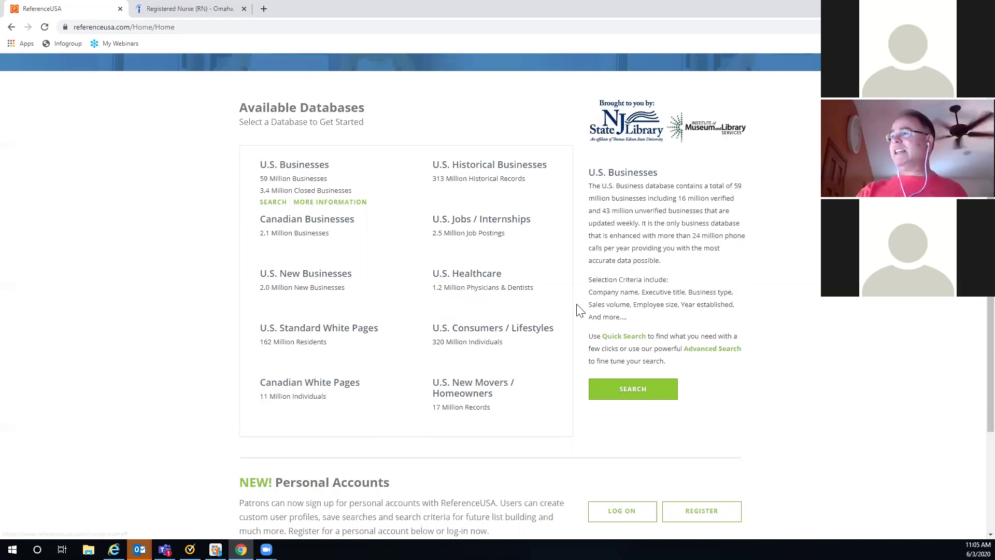
pyautogui.scroll(1, 577, 309)
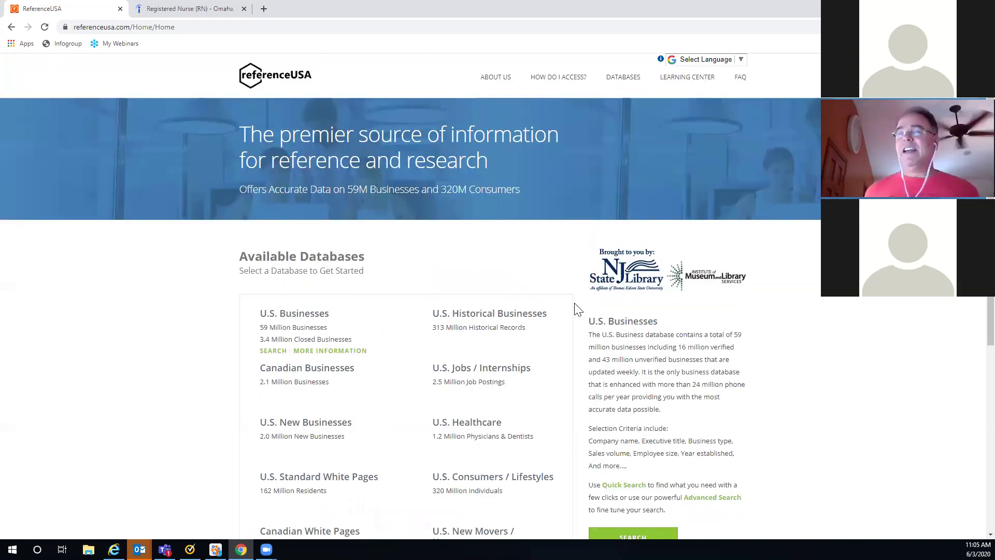